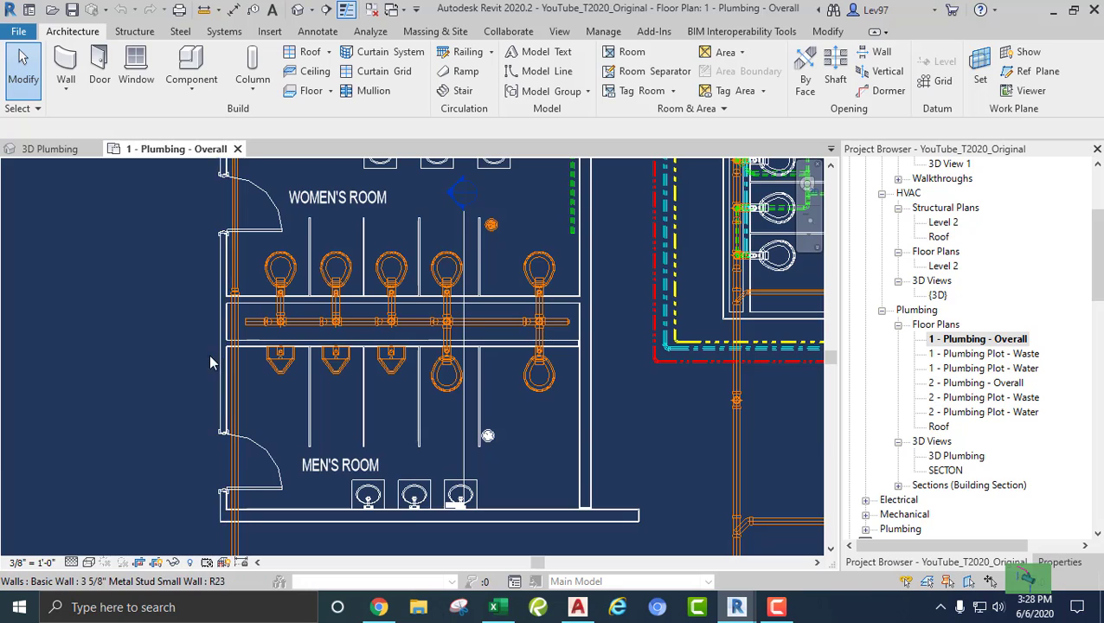
Check the properties of the 4" PVC waste pipe running past the restroom doors in the plumbing floor plan
{"action": "scroll", "coordinate": [251, 372], "scroll_direction": "up", "scroll_amount": 3}
{"action": "scroll", "coordinate": [294, 362], "scroll_direction": "up", "scroll_amount": 2}
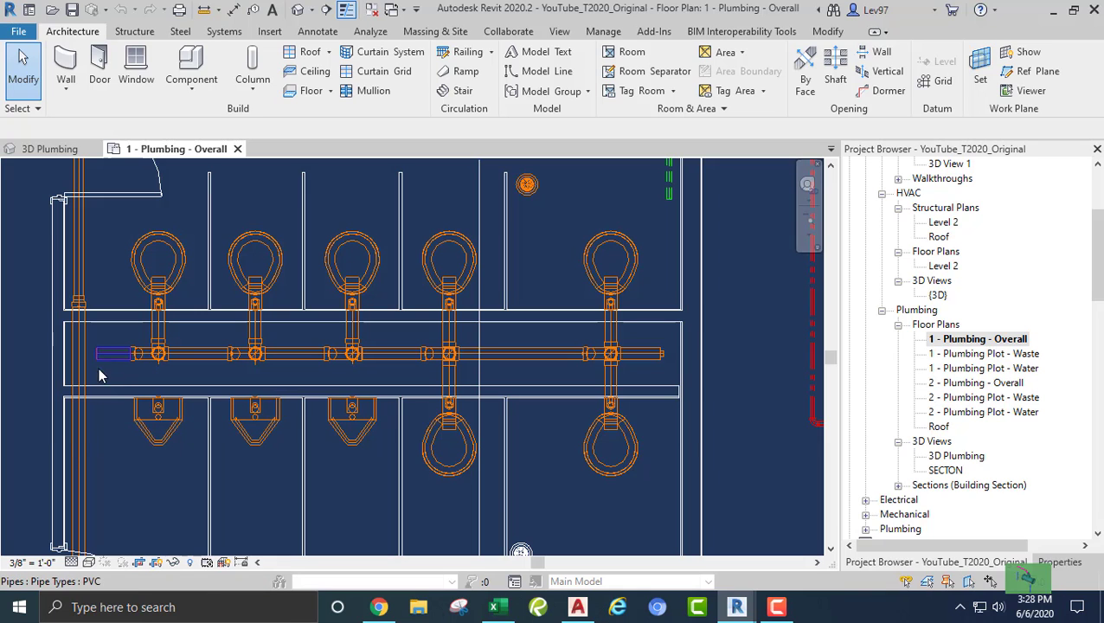
{"action": "middle_click_drag", "start_coordinate": [121, 369], "coordinate": [273, 359]}
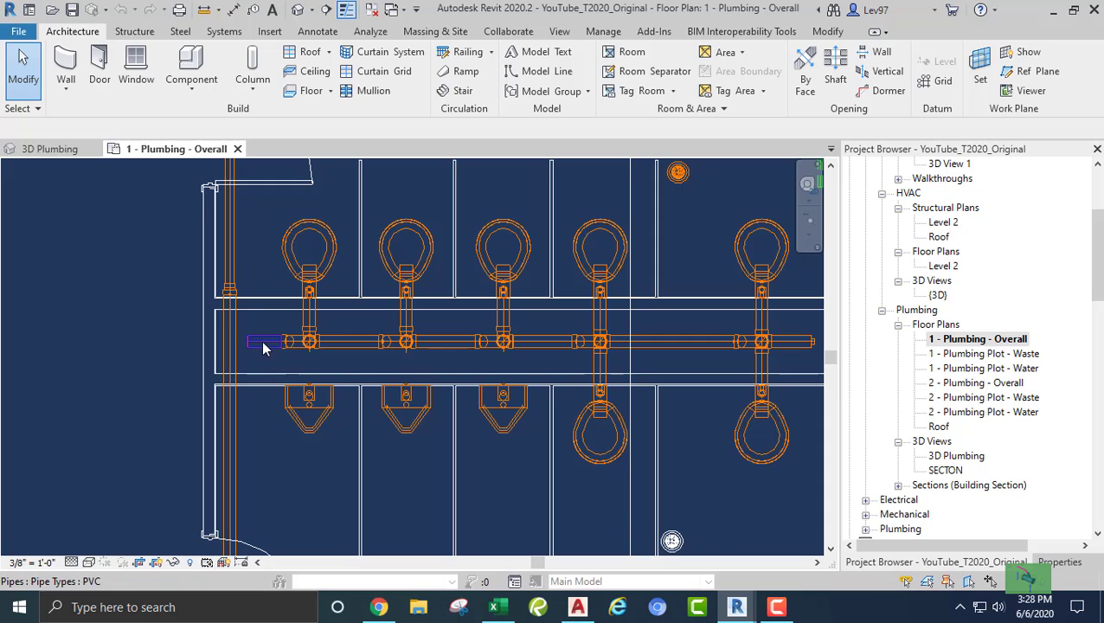
{"action": "scroll", "coordinate": [254, 344], "scroll_direction": "down", "scroll_amount": 1}
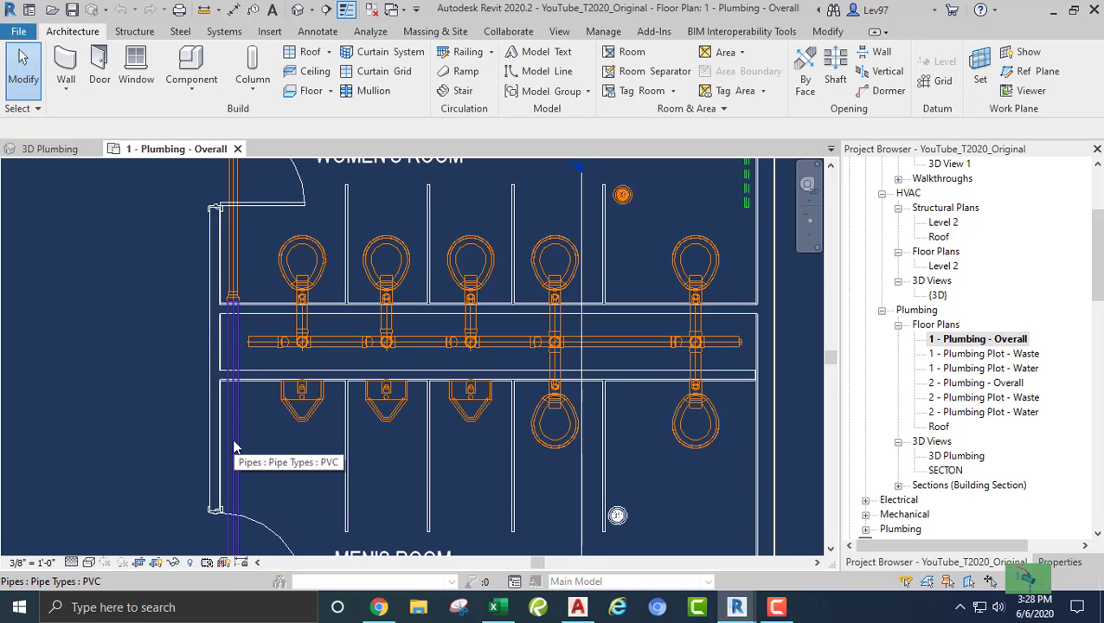
{"action": "scroll", "coordinate": [233, 450], "scroll_direction": "down", "scroll_amount": 2}
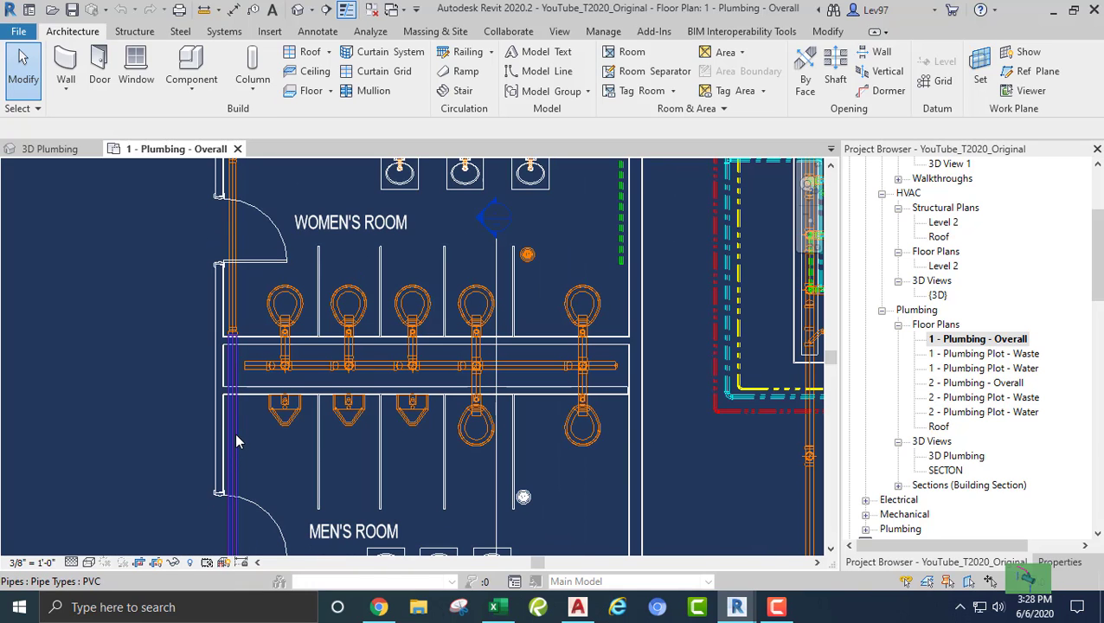
{"action": "scroll", "coordinate": [236, 441], "scroll_direction": "up", "scroll_amount": 2}
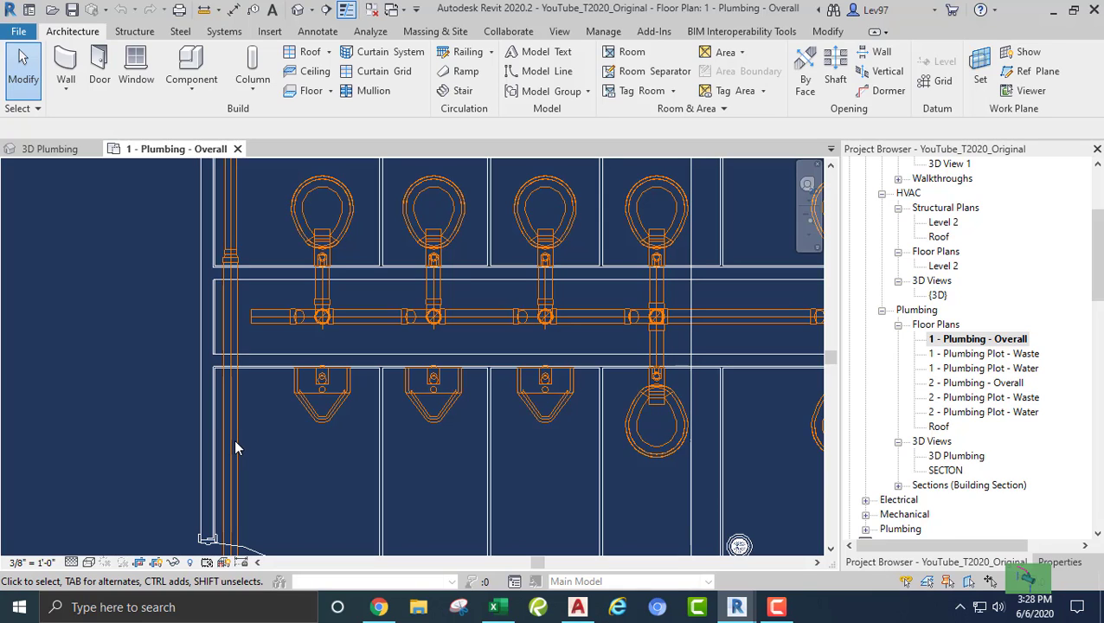
{"action": "left_click", "coordinate": [232, 441]}
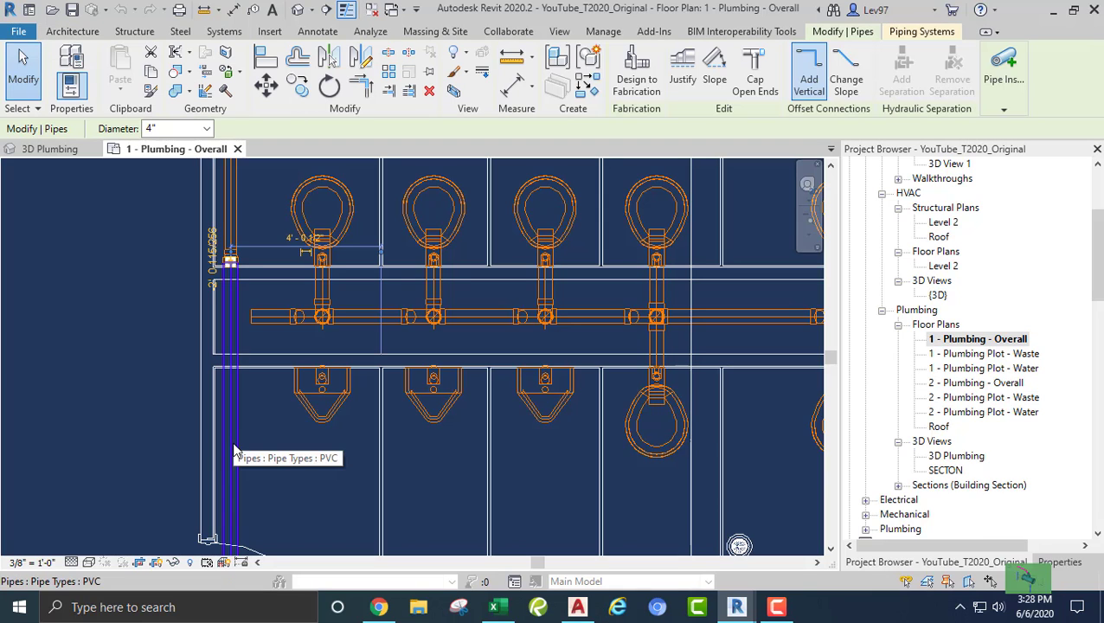
{"action": "left_click", "coordinate": [1059, 564]}
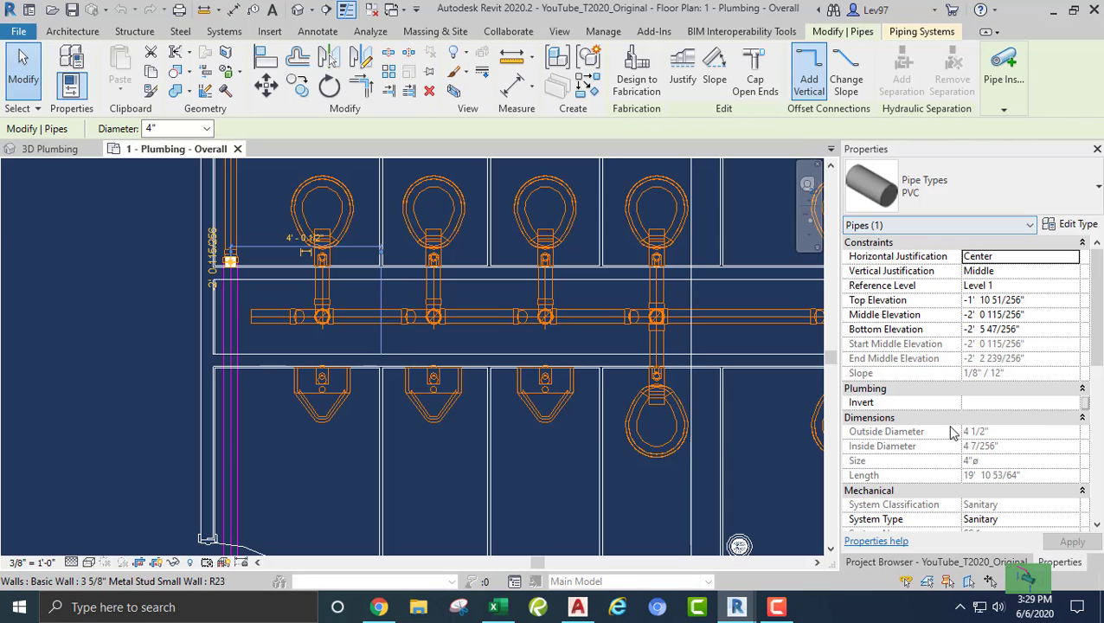
{"action": "key", "text": "Escape"}
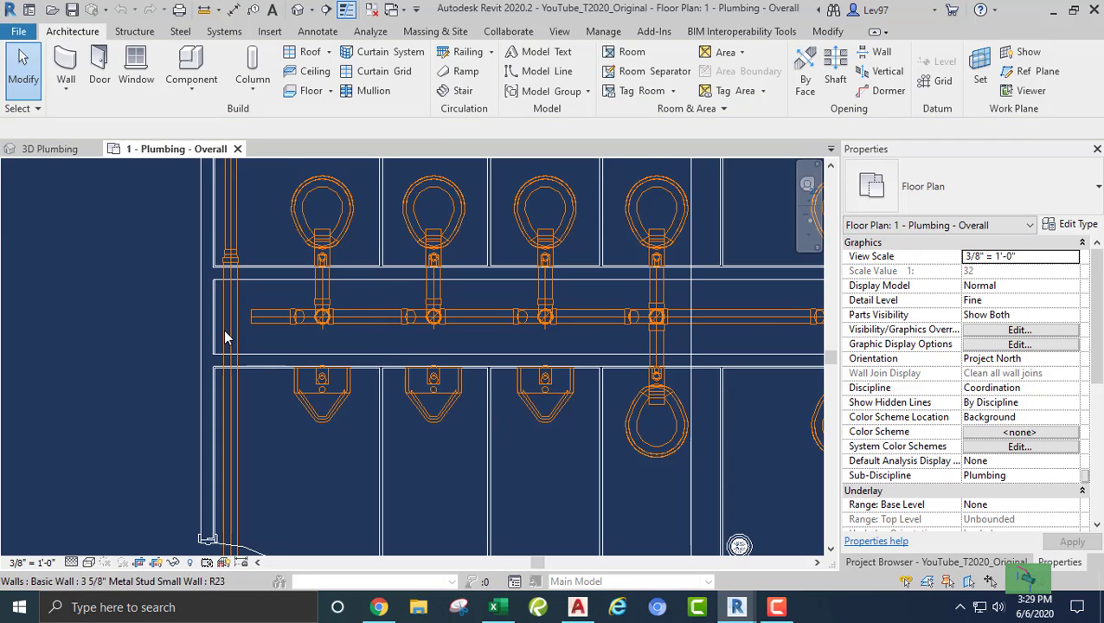
Nudge the horizontal waste main in the chase between the restrooms toward the women's room, to 1'-4 3/4" on its temporary dimension
{"action": "scroll", "coordinate": [167, 325], "scroll_direction": "down", "scroll_amount": 1}
{"action": "middle_click_drag", "start_coordinate": [166, 325], "coordinate": [389, 365]}
{"action": "left_click", "coordinate": [391, 364]}
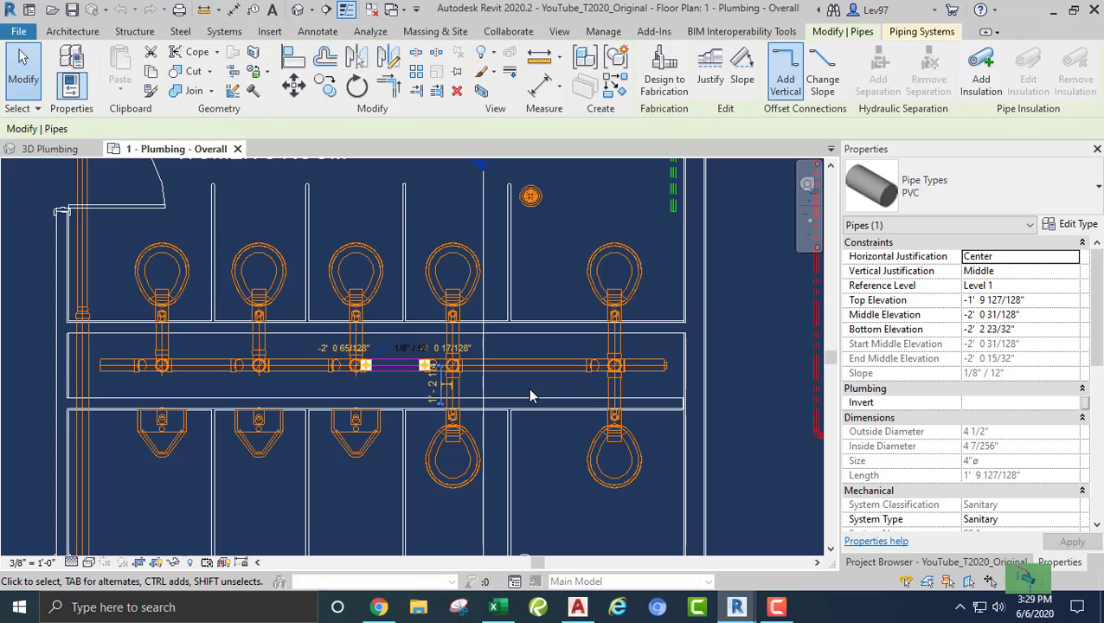
{"action": "key", "text": "Up"}
{"action": "key", "text": "Up"}
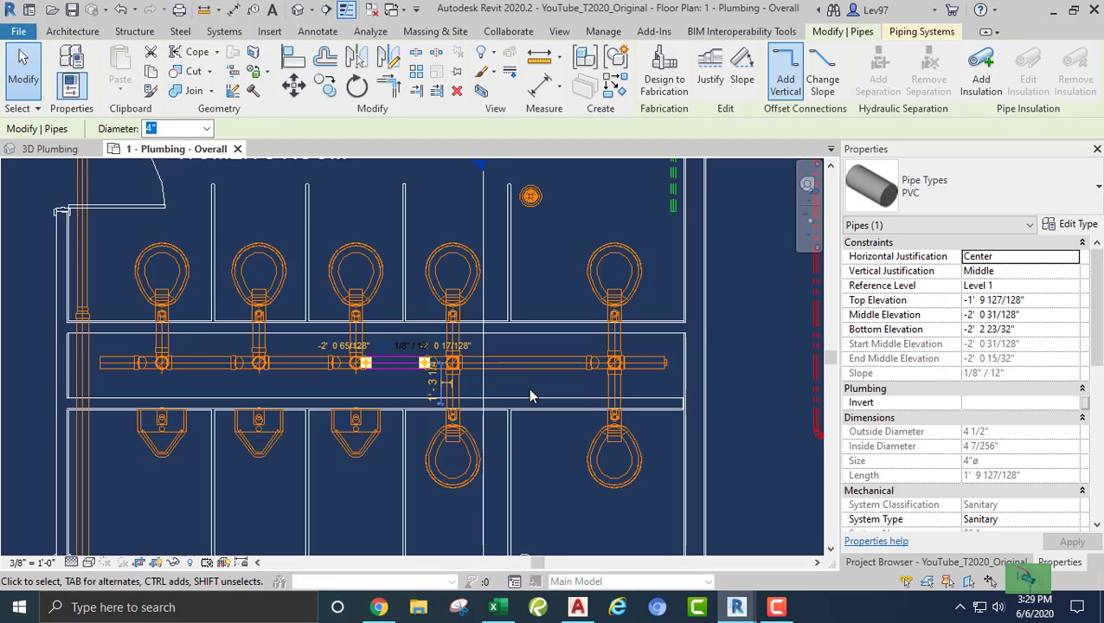
{"action": "key", "text": "Up"}
{"action": "key", "text": "Up"}
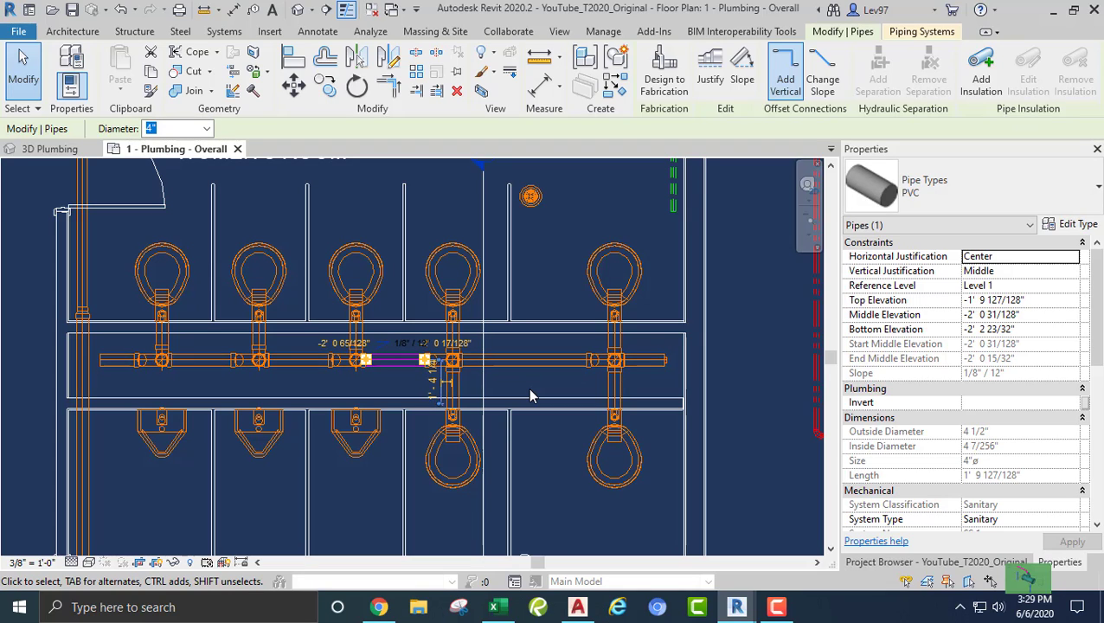
{"action": "key", "text": "Up"}
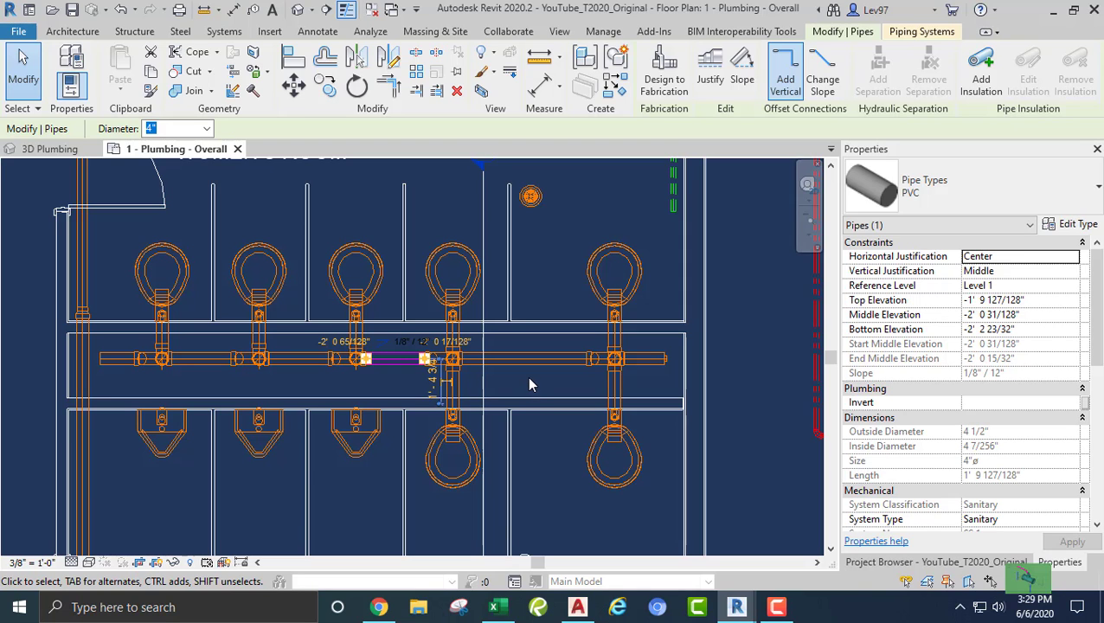
{"action": "key", "text": "Escape"}
{"action": "scroll", "coordinate": [519, 375], "scroll_direction": "left", "scroll_amount": 2, "text": "shift"}
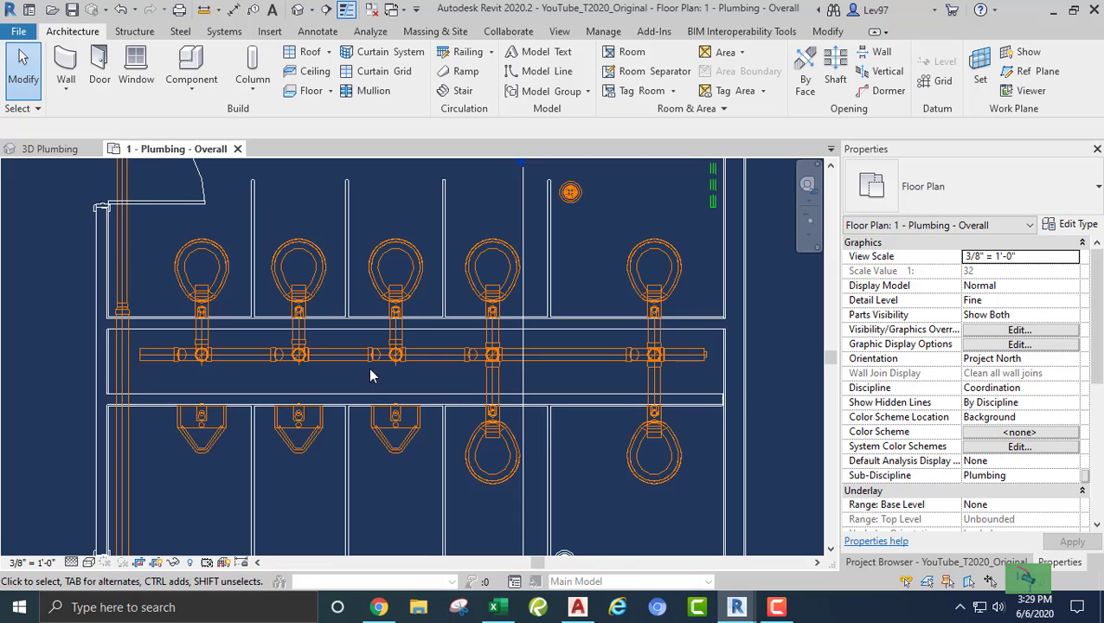
{"action": "middle_click_drag", "start_coordinate": [369, 375], "coordinate": [423, 368]}
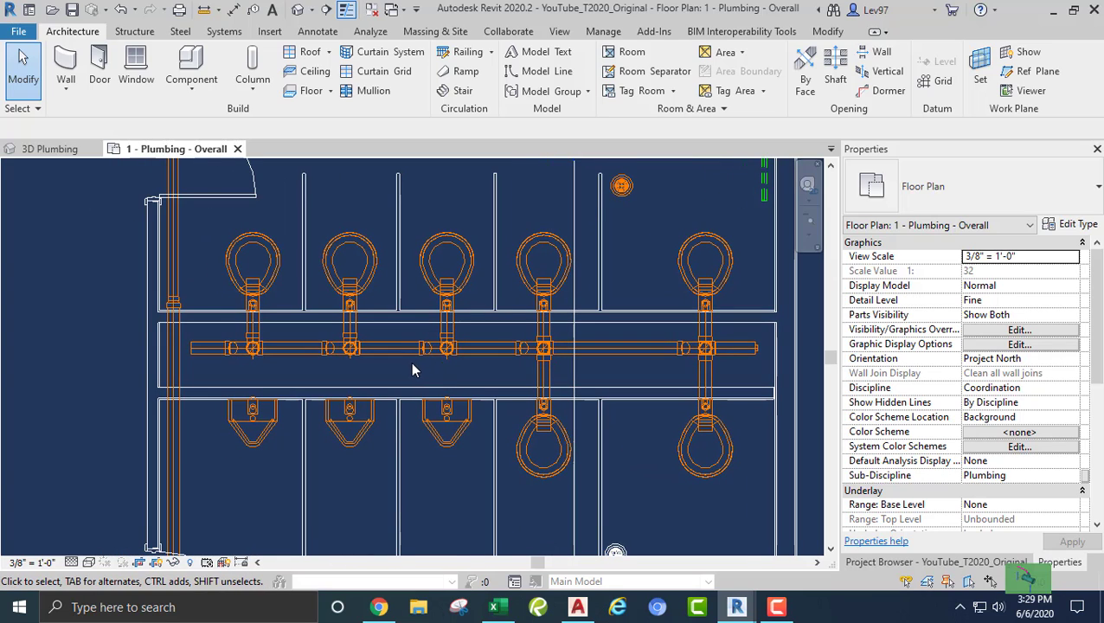
{"action": "middle_click_drag", "start_coordinate": [412, 370], "coordinate": [296, 367]}
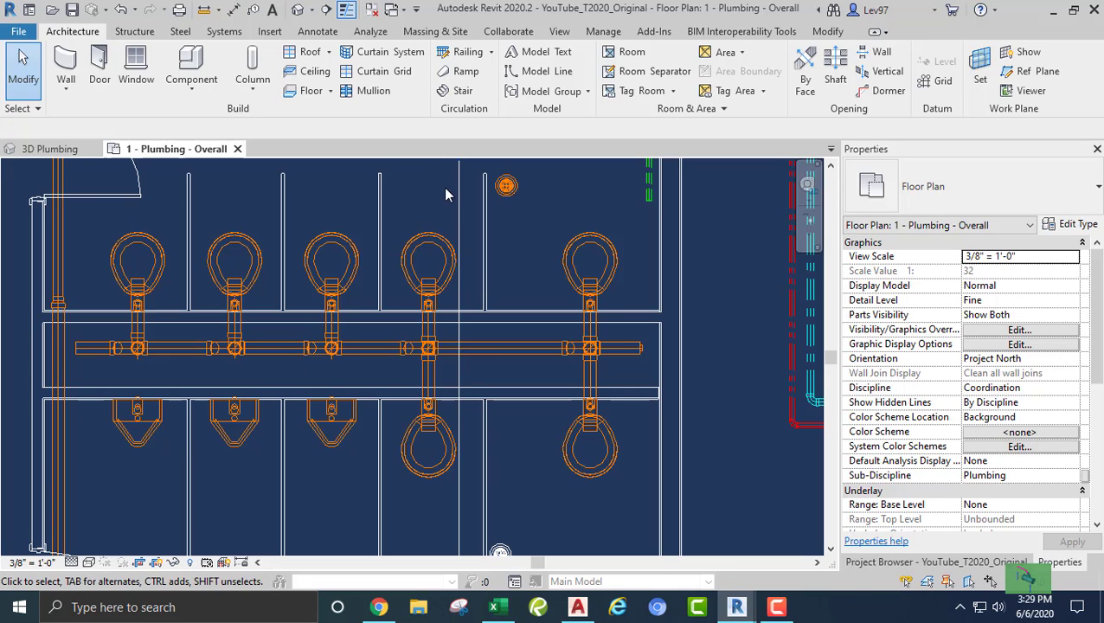
{"action": "middle_click_drag", "start_coordinate": [317, 347], "coordinate": [472, 370]}
{"action": "left_click", "coordinate": [446, 387]}
{"action": "key", "text": "Escape"}
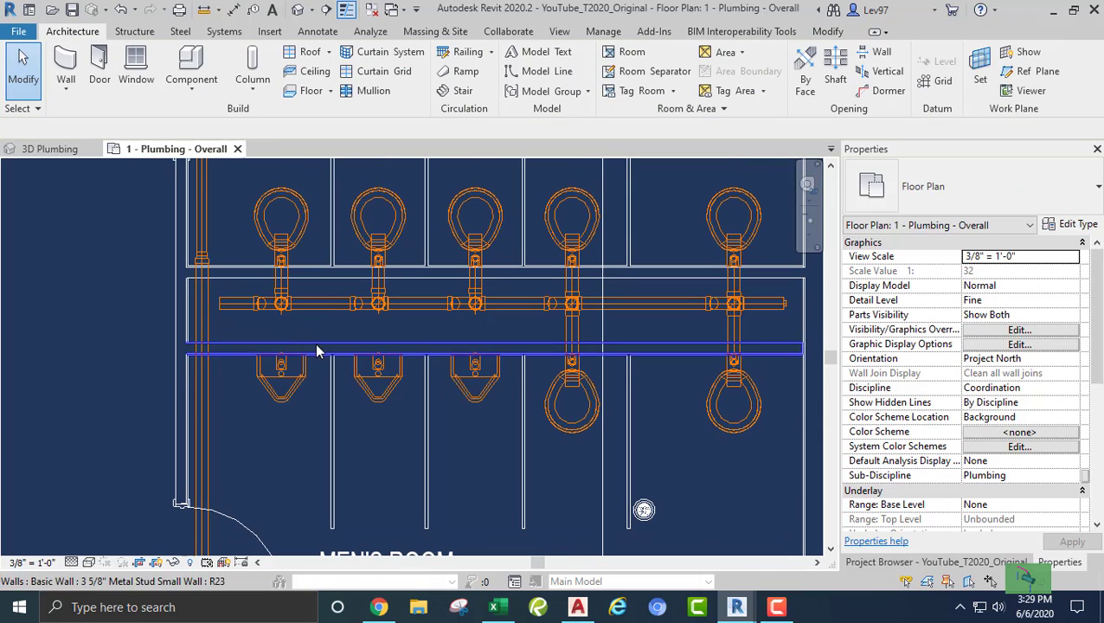
{"action": "mouse_move", "coordinate": [317, 351]}
{"action": "middle_mouse_down"}
{"action": "mouse_move", "coordinate": [296, 346]}
{"action": "mouse_move", "coordinate": [472, 337]}
{"action": "mouse_move", "coordinate": [313, 340]}
{"action": "middle_mouse_up"}
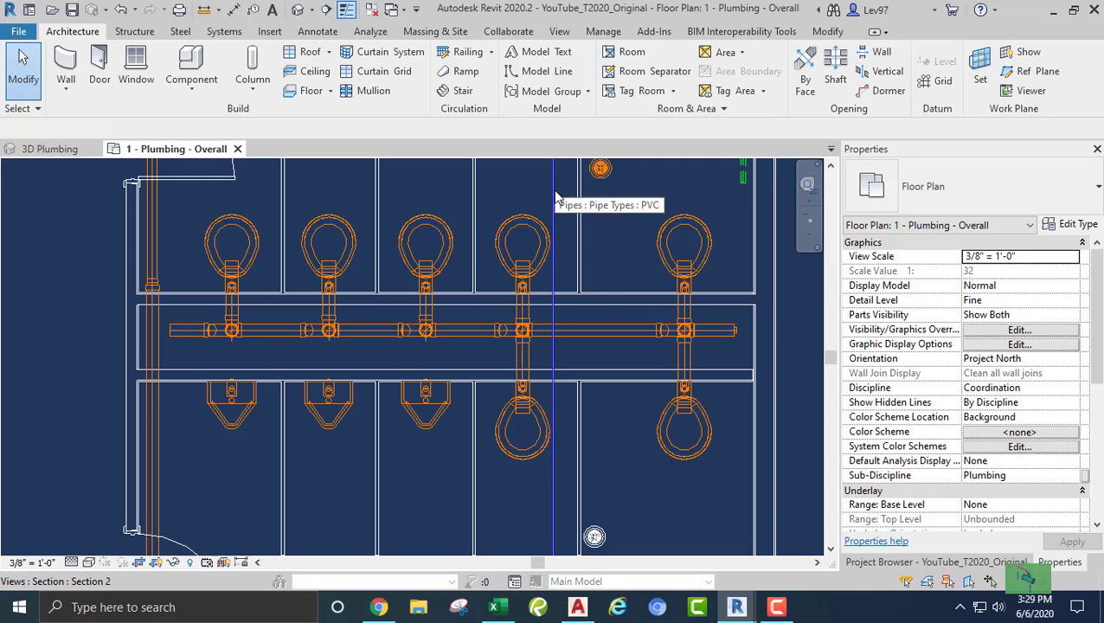
Move the section line between the women's room floor drain and the last toilet, and shorten its view depth to just past the drain
{"action": "middle_click_drag", "start_coordinate": [557, 190], "coordinate": [528, 335]}
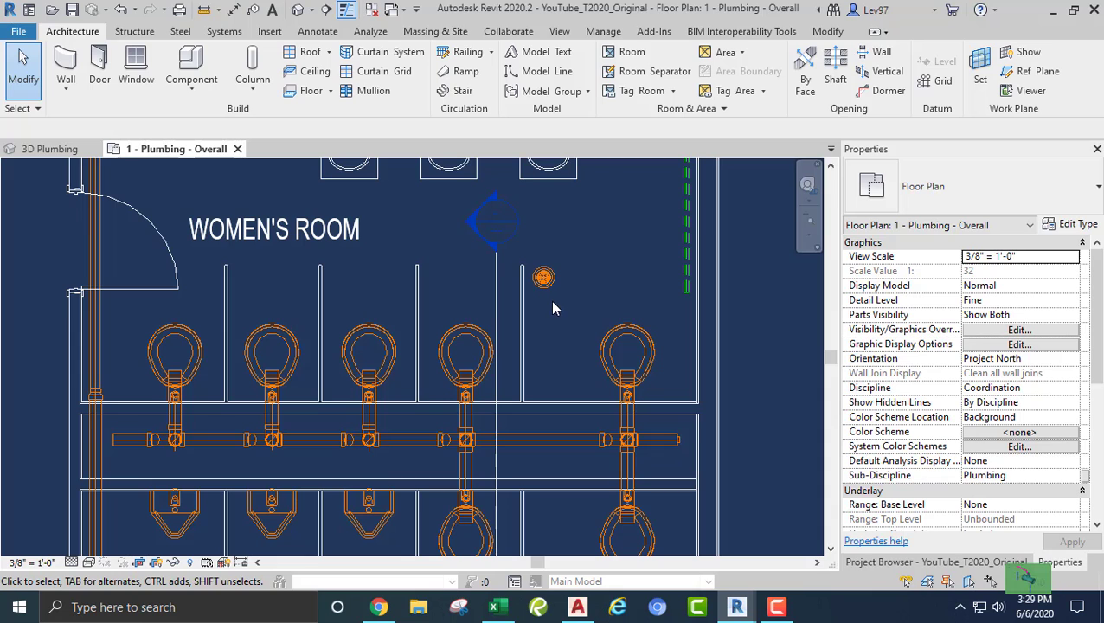
{"action": "middle_click_drag", "start_coordinate": [554, 296], "coordinate": [424, 311]}
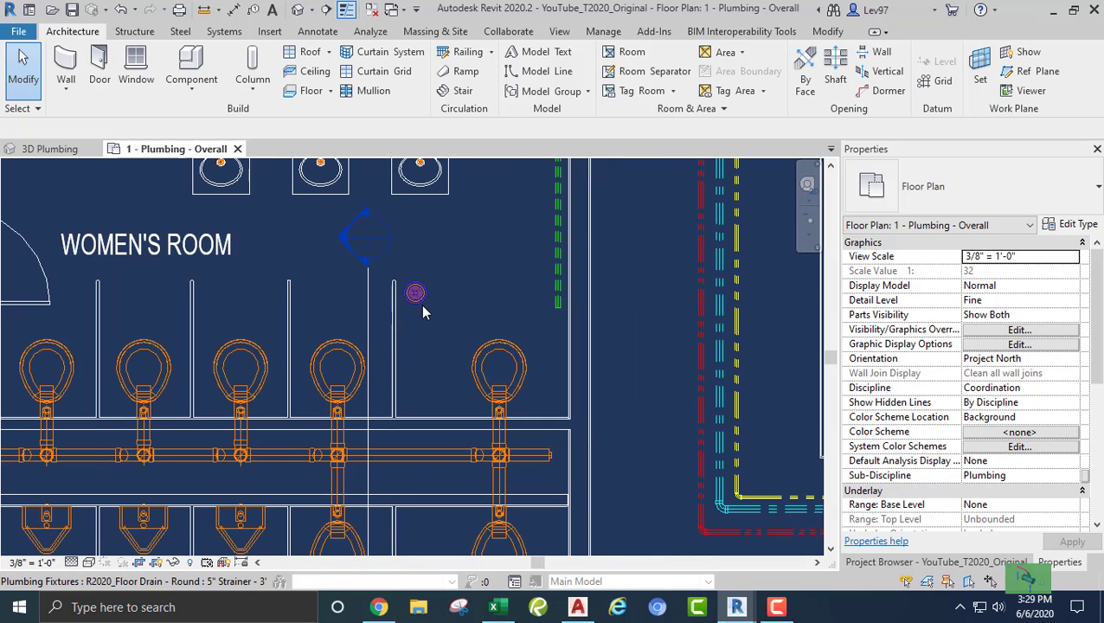
{"action": "left_click", "coordinate": [366, 325]}
{"action": "left_click_drag", "start_coordinate": [368, 322], "coordinate": [439, 292]}
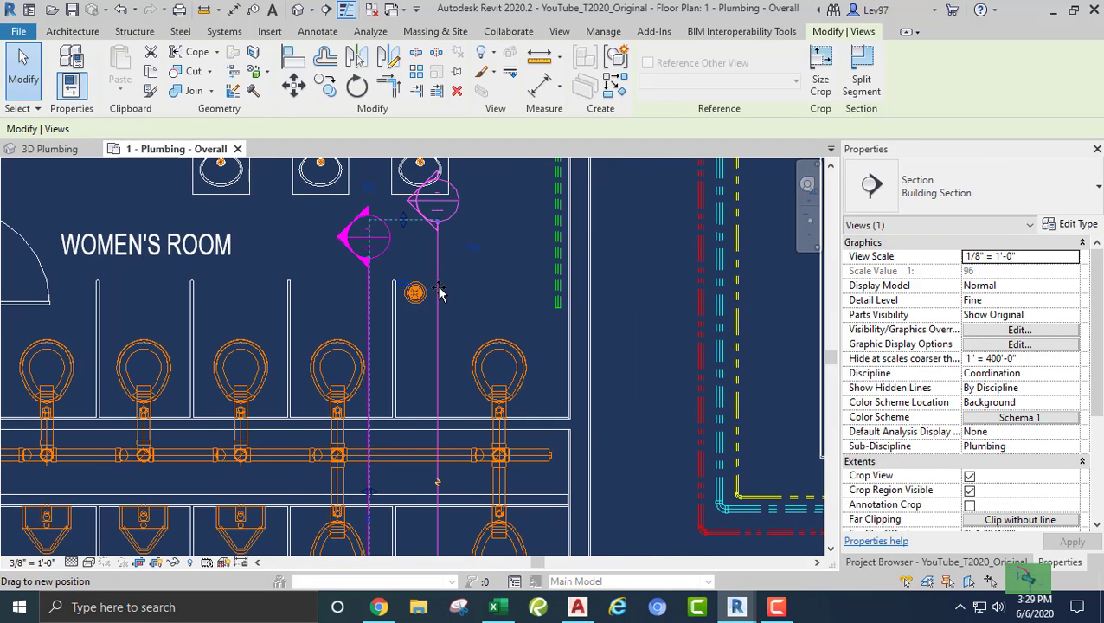
{"action": "middle_click_drag", "start_coordinate": [368, 485], "coordinate": [366, 391]}
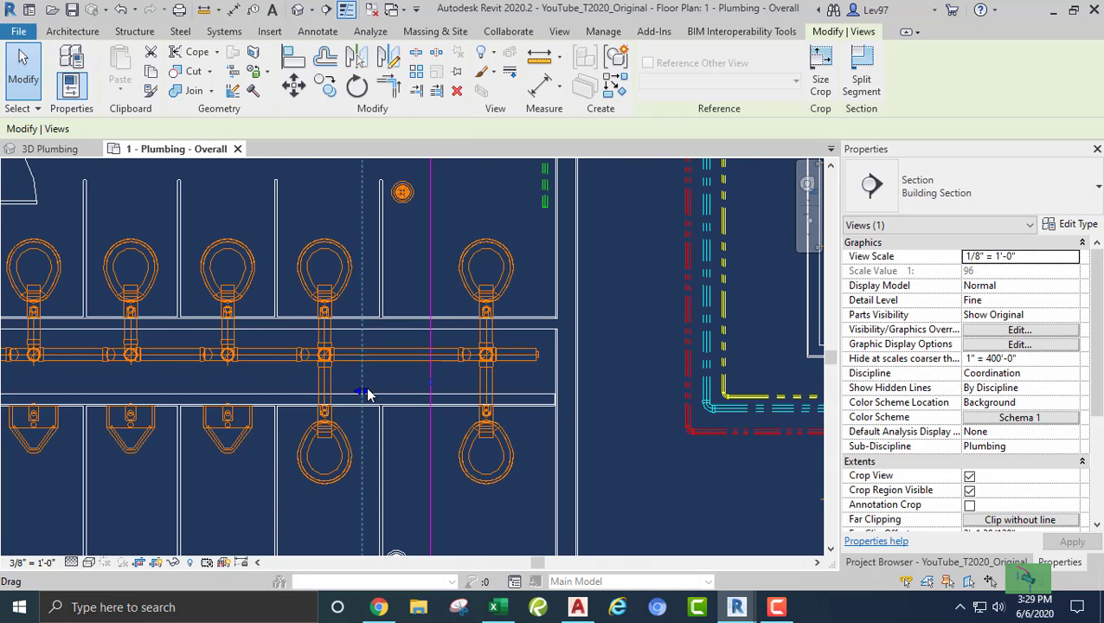
{"action": "left_click_drag", "start_coordinate": [369, 390], "coordinate": [393, 399]}
{"action": "middle_click_drag", "start_coordinate": [411, 266], "coordinate": [380, 429]}
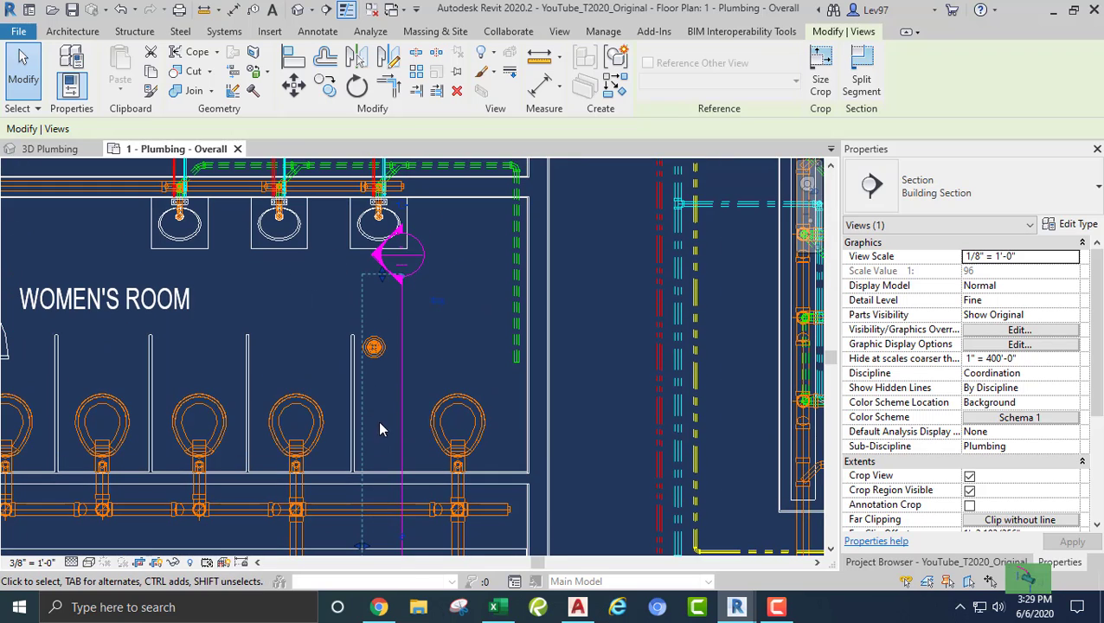
Open the view of the moved section and find the women's room floor drain at Level 1
{"action": "right_click", "coordinate": [403, 344]}
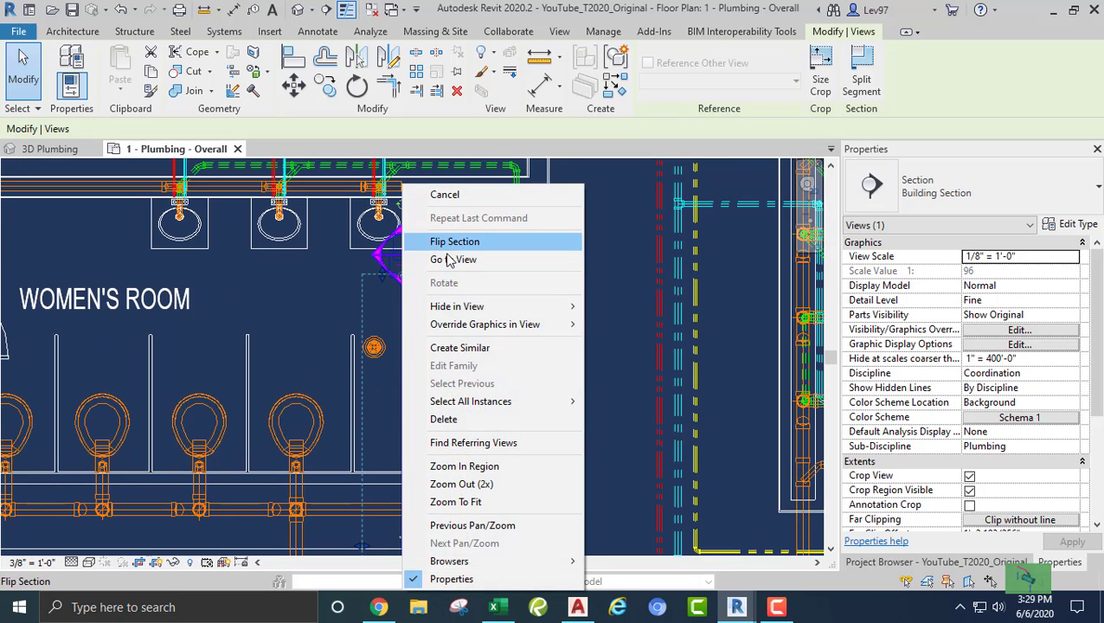
{"action": "left_click", "coordinate": [448, 257]}
{"action": "scroll", "coordinate": [407, 348], "scroll_direction": "up", "scroll_amount": 6}
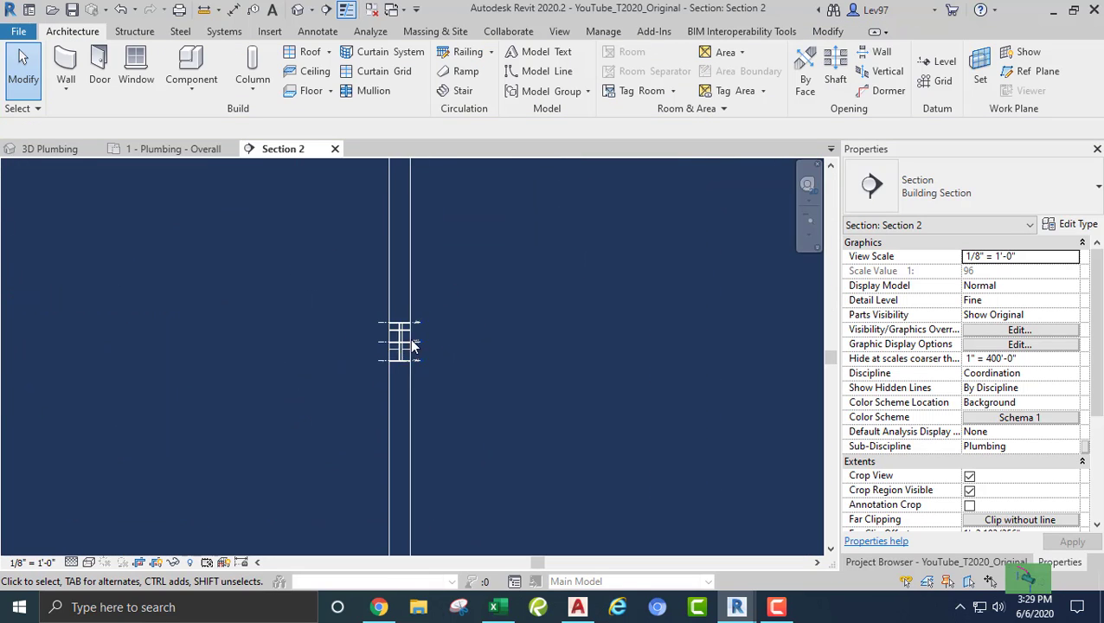
{"action": "scroll", "coordinate": [423, 384], "scroll_direction": "up", "scroll_amount": 2}
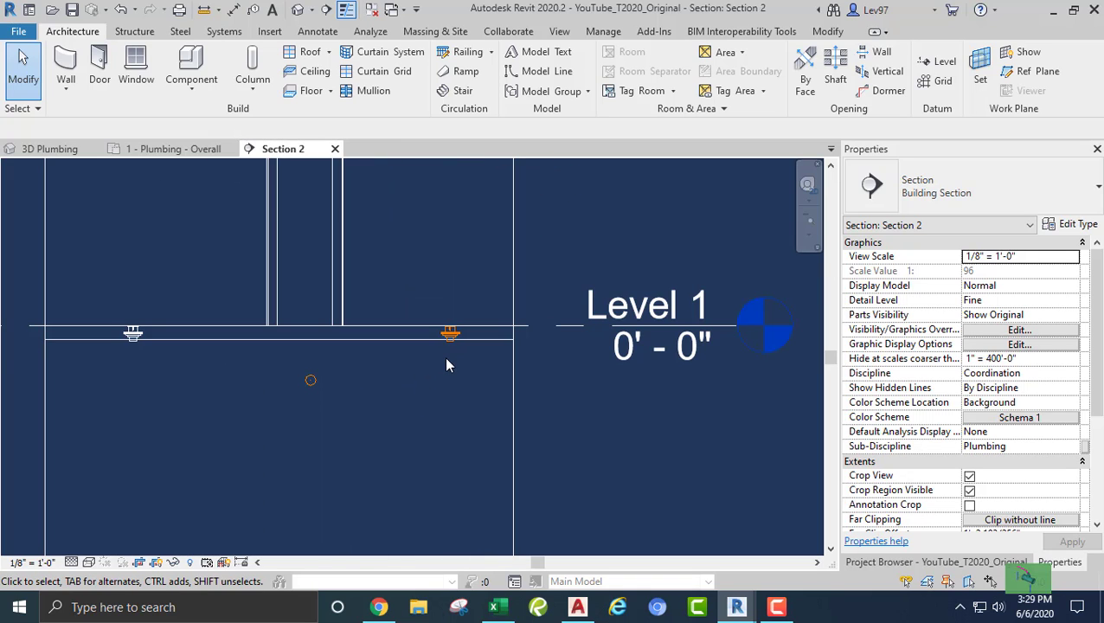
{"action": "scroll", "coordinate": [445, 337], "scroll_direction": "up", "scroll_amount": 1}
{"action": "scroll", "coordinate": [437, 337], "scroll_direction": "up", "scroll_amount": 1}
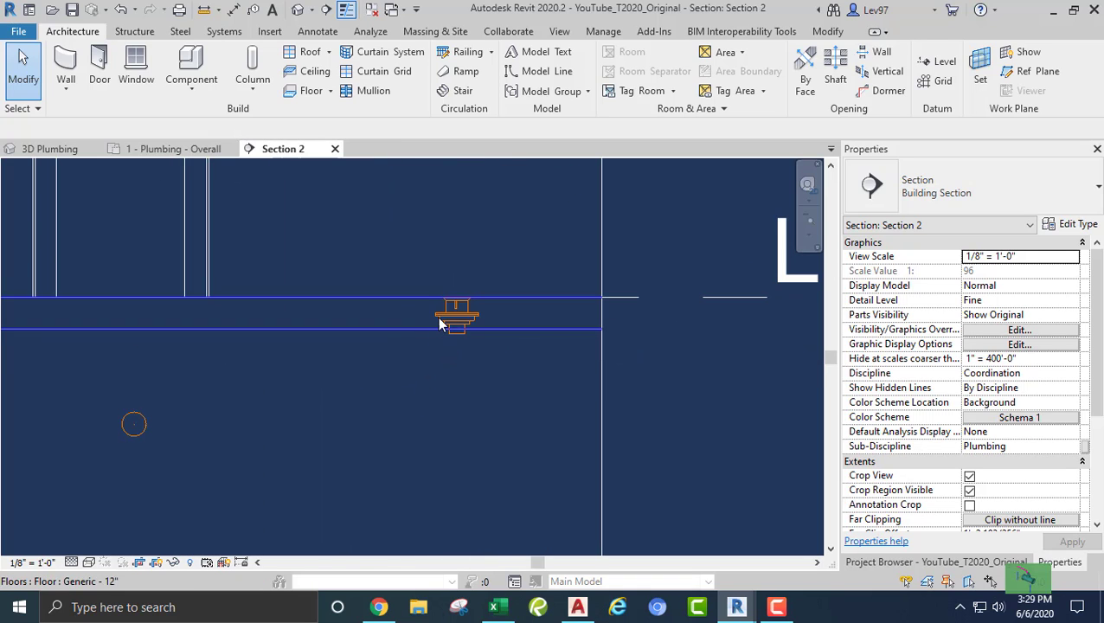
Draw a 3" PVC pipe from the floor drain's bottom outlet down to -1' 5 7/8", continuing horizontally to just short of the waste main
{"action": "left_click", "coordinate": [438, 317]}
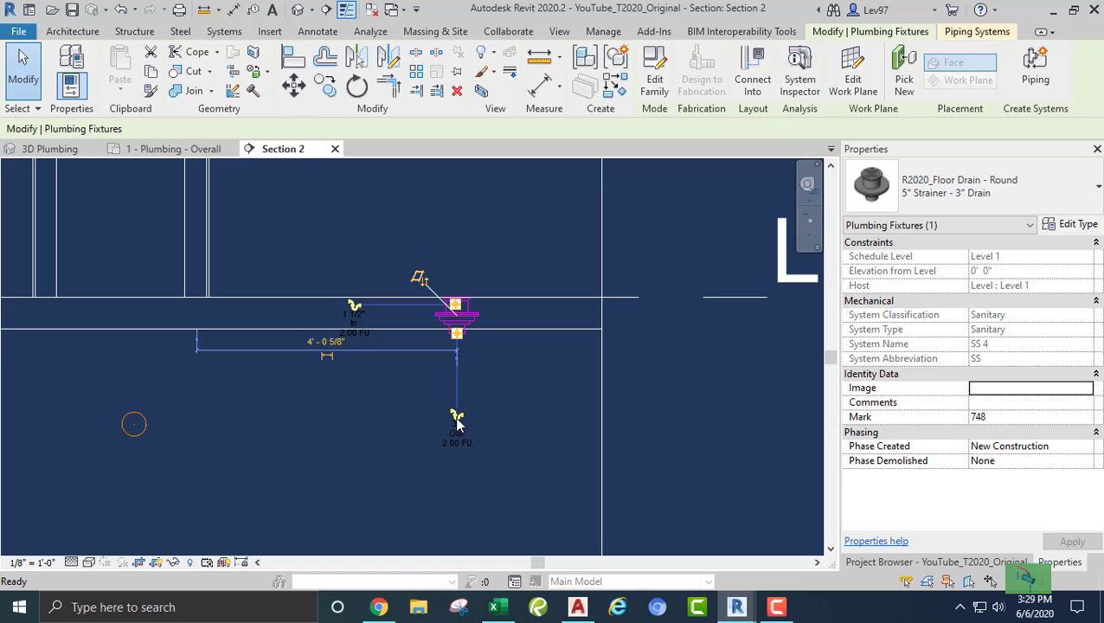
{"action": "left_click", "coordinate": [456, 419]}
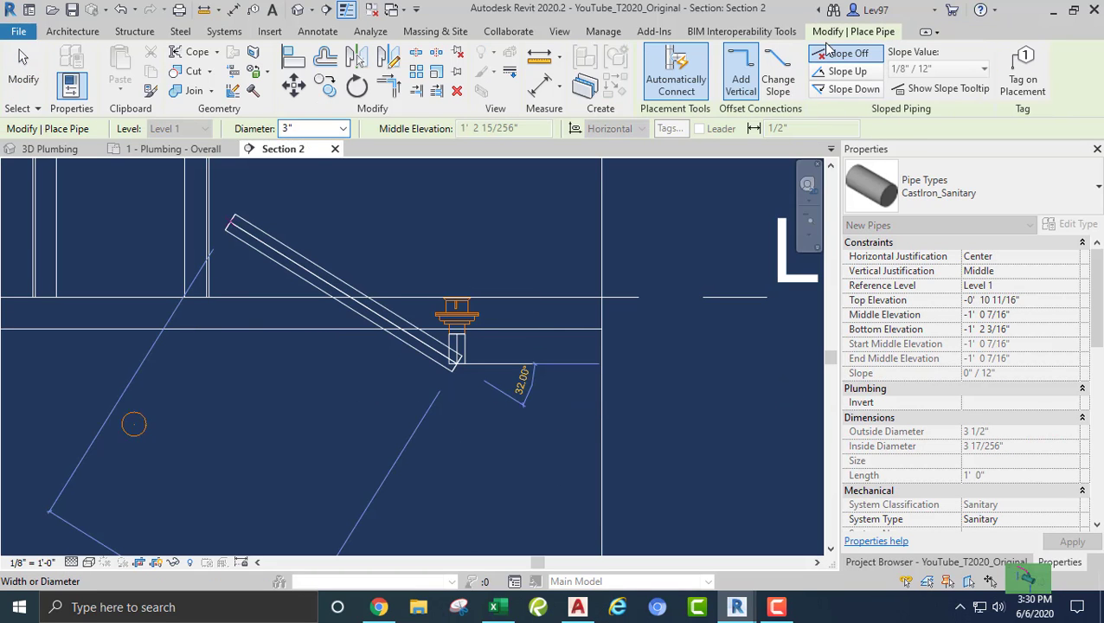
{"action": "left_click", "coordinate": [1006, 183]}
{"action": "left_click", "coordinate": [910, 362]}
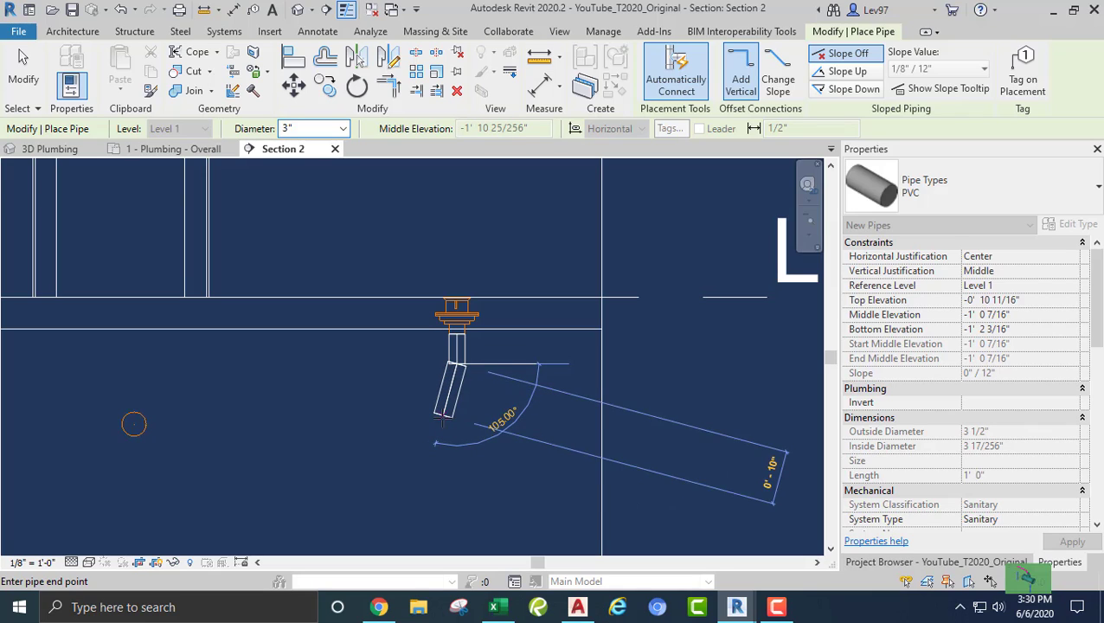
{"action": "left_click", "coordinate": [779, 458]}
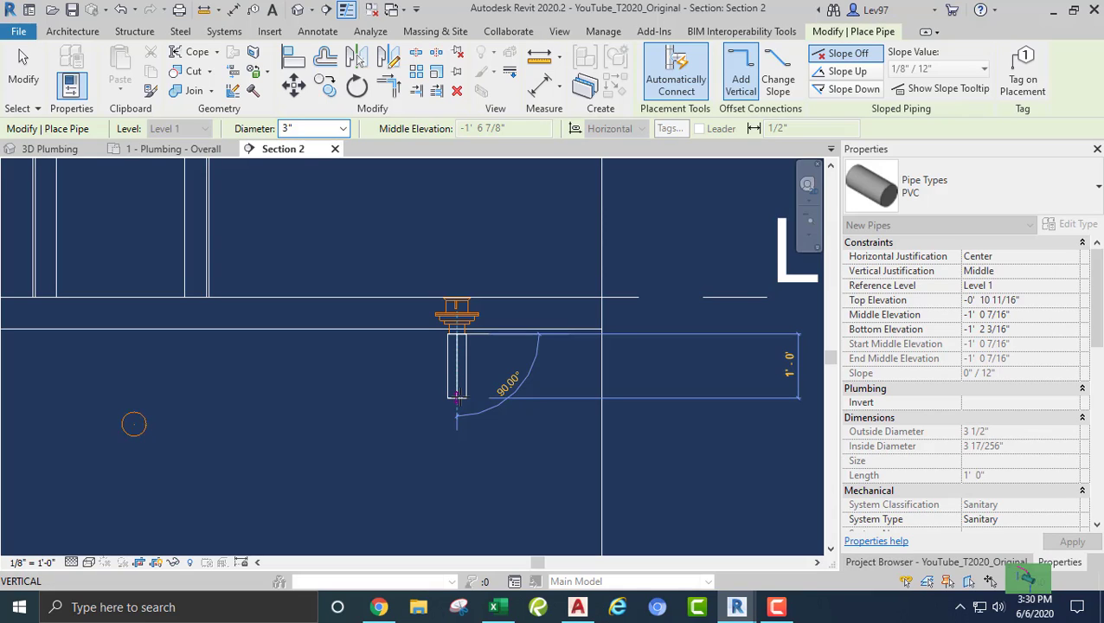
{"action": "left_click", "coordinate": [457, 392]}
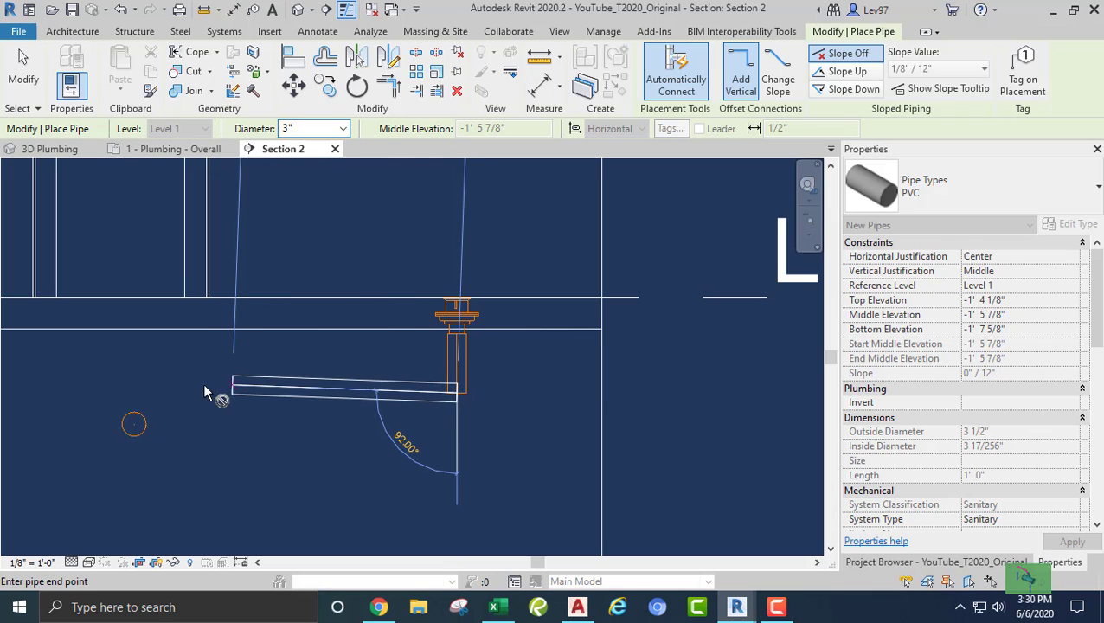
{"action": "left_click", "coordinate": [179, 392]}
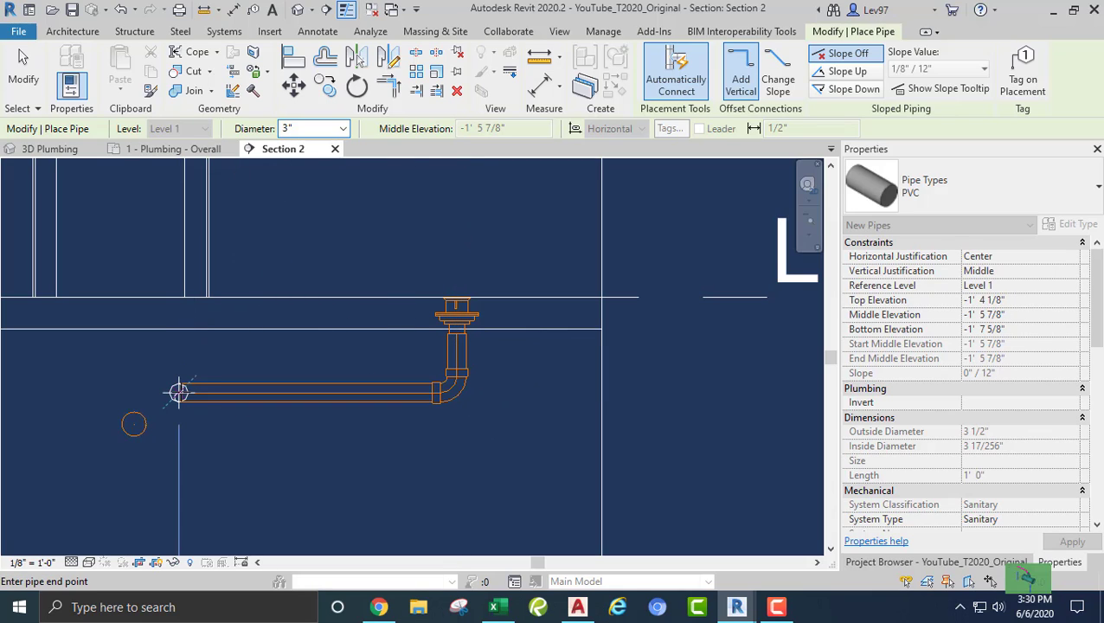
{"action": "key", "text": "Escape"}
{"action": "key", "text": "Escape"}
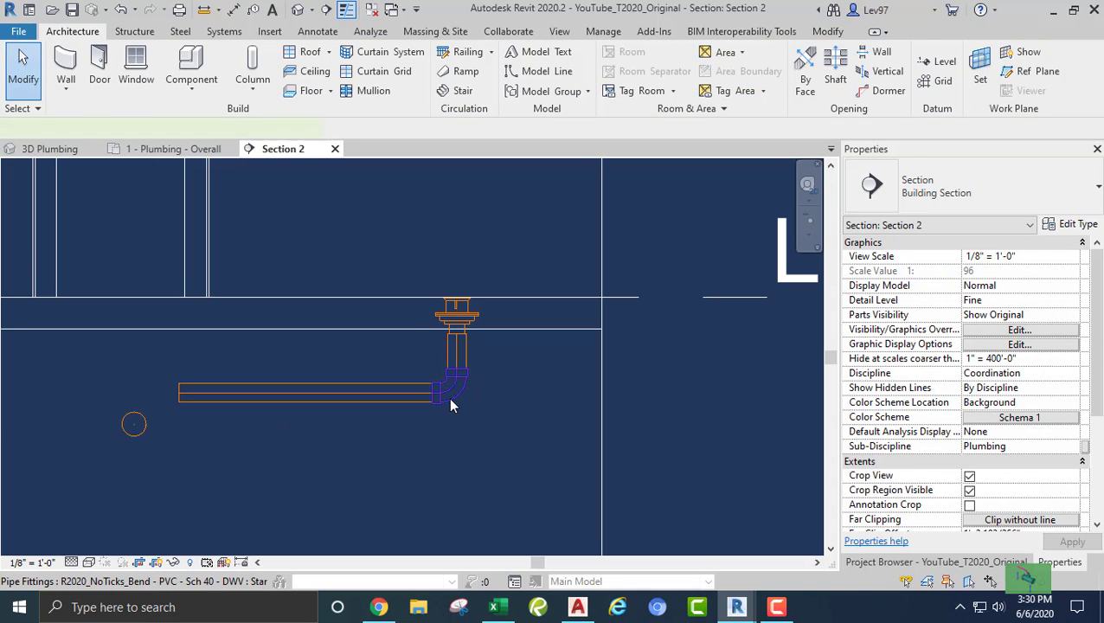
Replace the elbow below the floor drain with the R20_Trap P - PVC - Sch 40 - DWV Standard fitting
{"action": "left_click", "coordinate": [450, 404]}
{"action": "left_click", "coordinate": [1030, 201]}
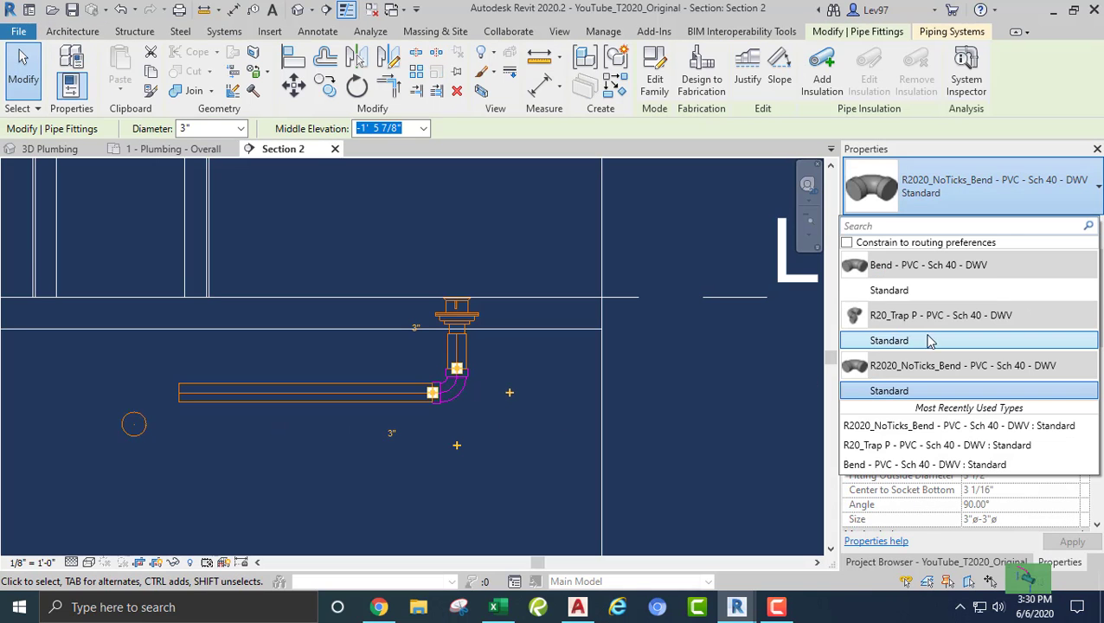
{"action": "left_click", "coordinate": [900, 341]}
{"action": "left_click", "coordinate": [307, 452]}
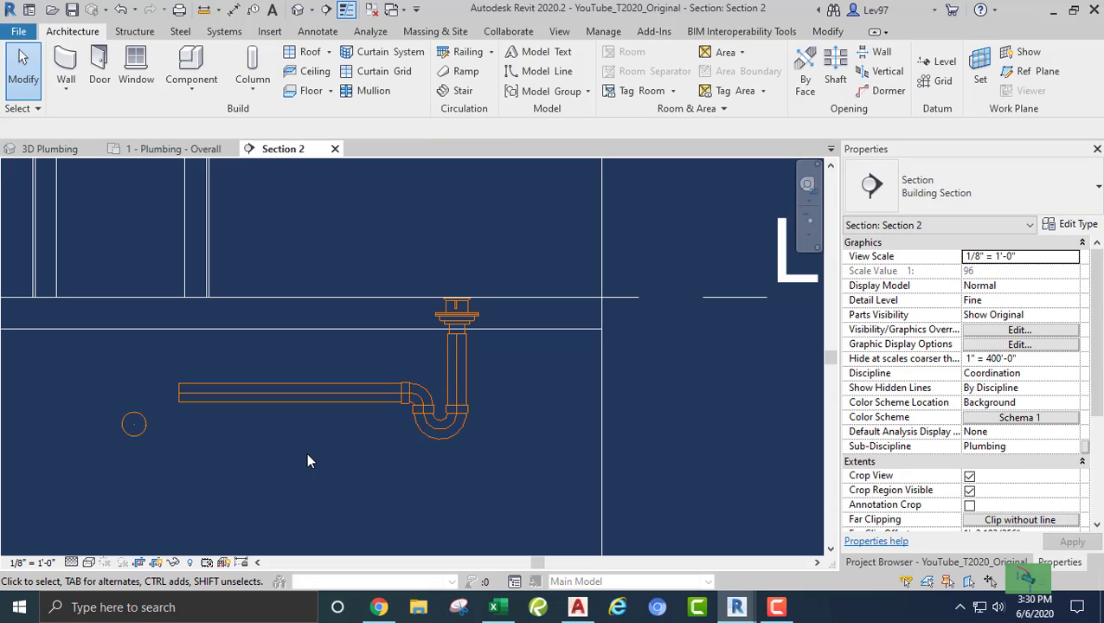
Raise the floor drain's horizontal 3" pipe with its trap to a middle elevation of -0' 10 229/256"
{"action": "middle_click_drag", "start_coordinate": [329, 469], "coordinate": [374, 475]}
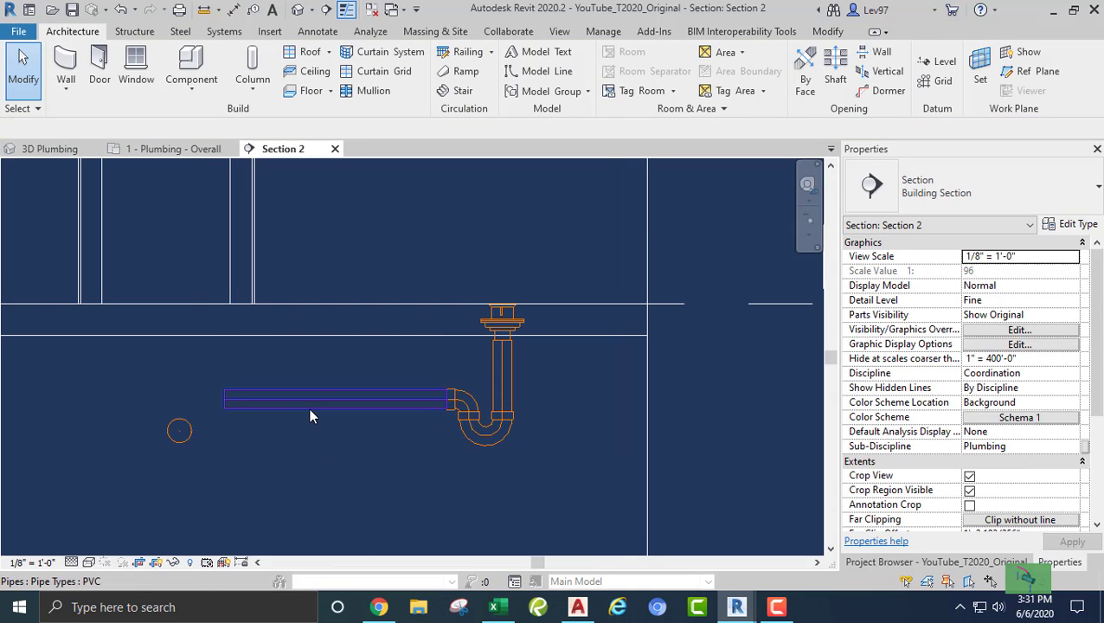
{"action": "left_click", "coordinate": [309, 408]}
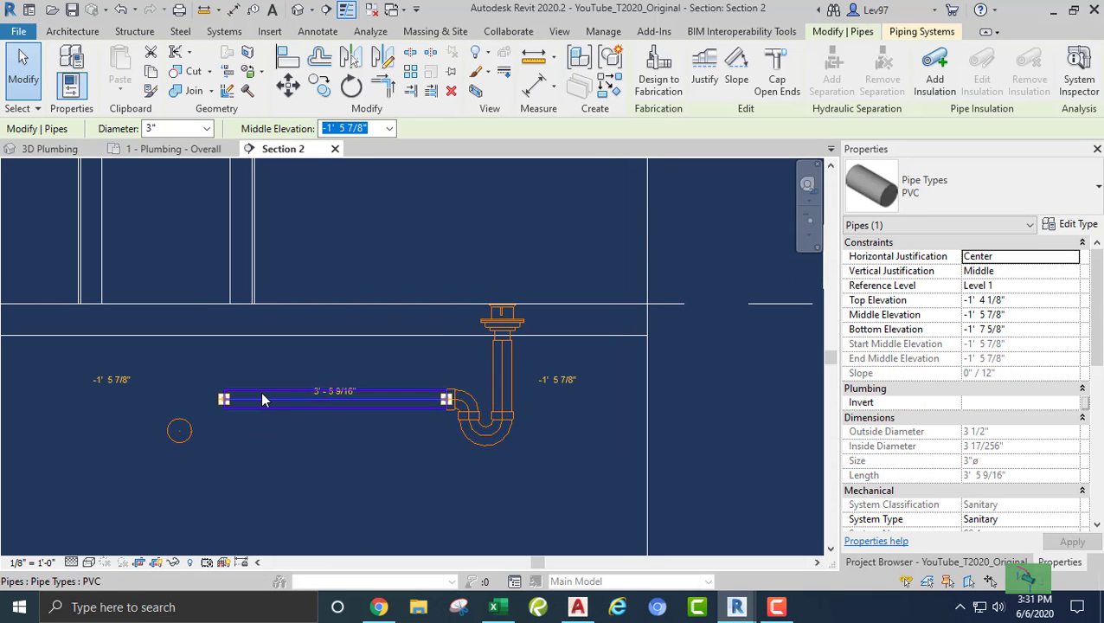
{"action": "left_click_drag", "start_coordinate": [257, 399], "coordinate": [265, 362]}
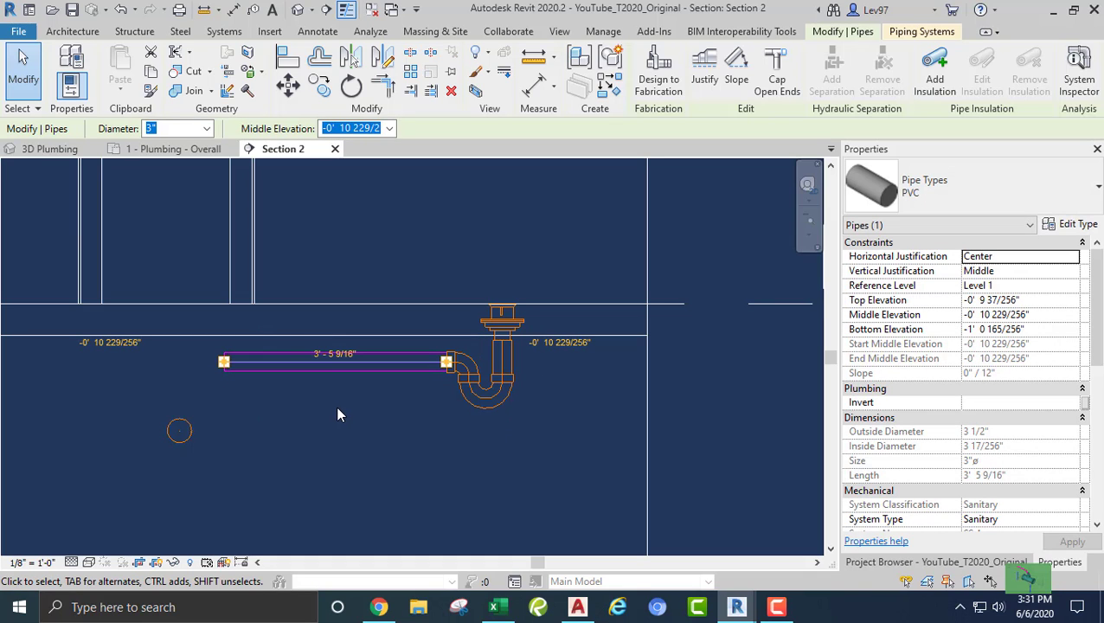
{"action": "middle_click_drag", "start_coordinate": [372, 424], "coordinate": [451, 440]}
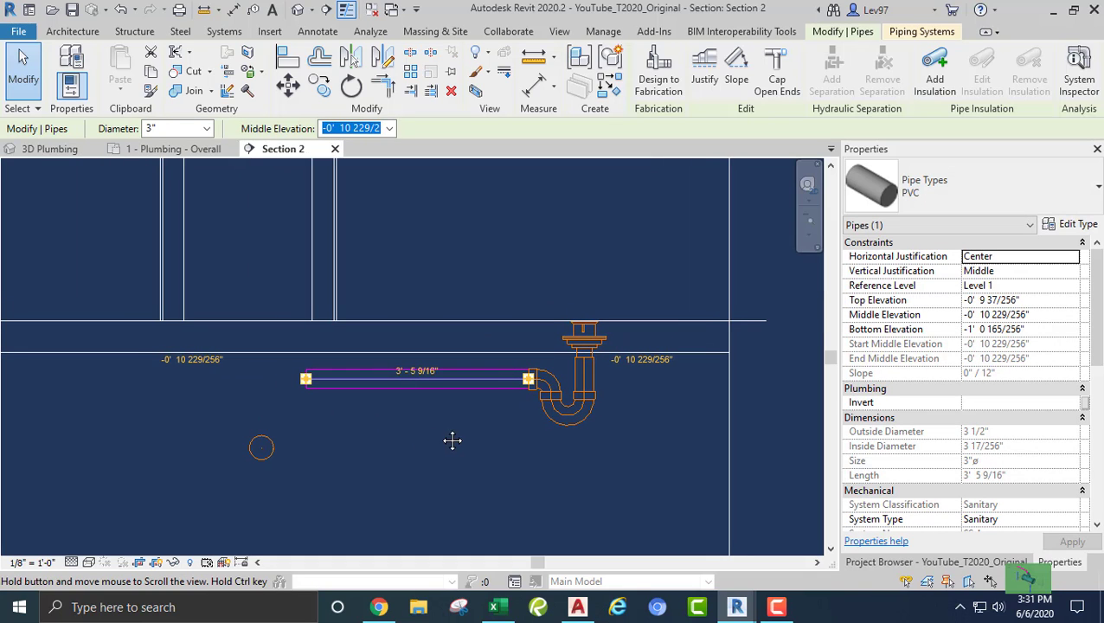
Move the section line in the overall plumbing plan past the last toilet's centreline and open its section view
{"action": "left_click", "coordinate": [173, 149]}
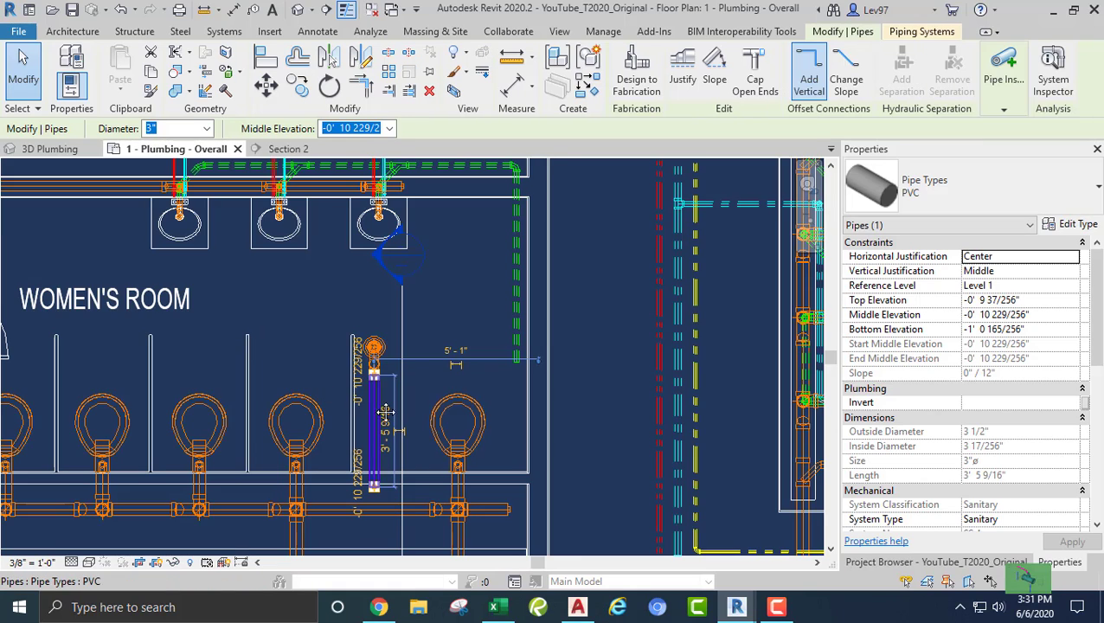
{"action": "middle_click_drag", "start_coordinate": [382, 414], "coordinate": [257, 306]}
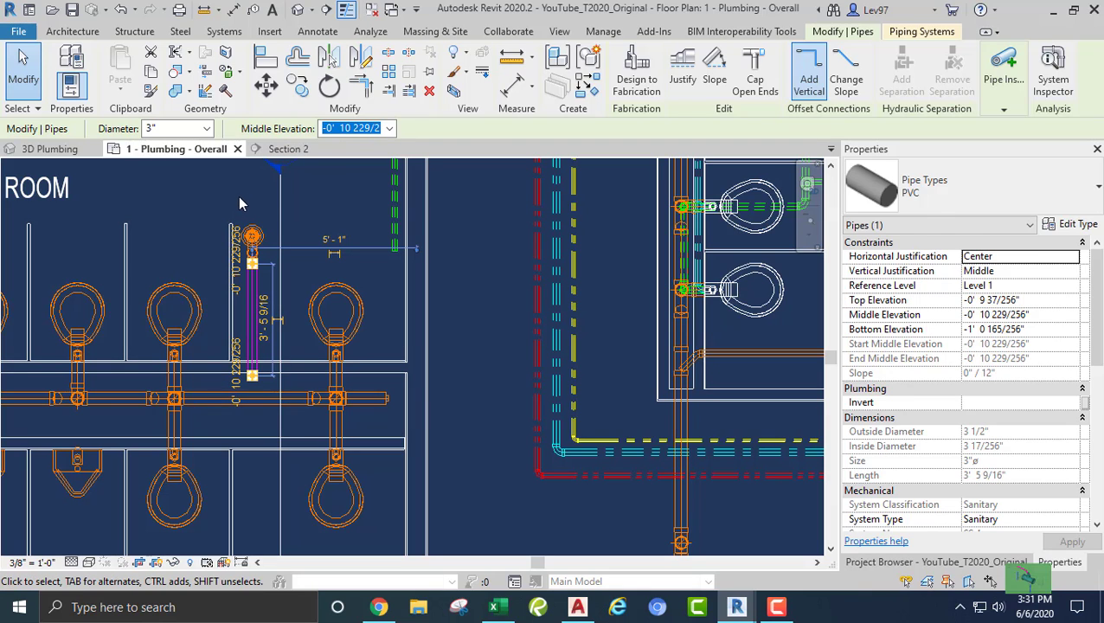
{"action": "left_click", "coordinate": [271, 204]}
{"action": "left_click", "coordinate": [279, 204]}
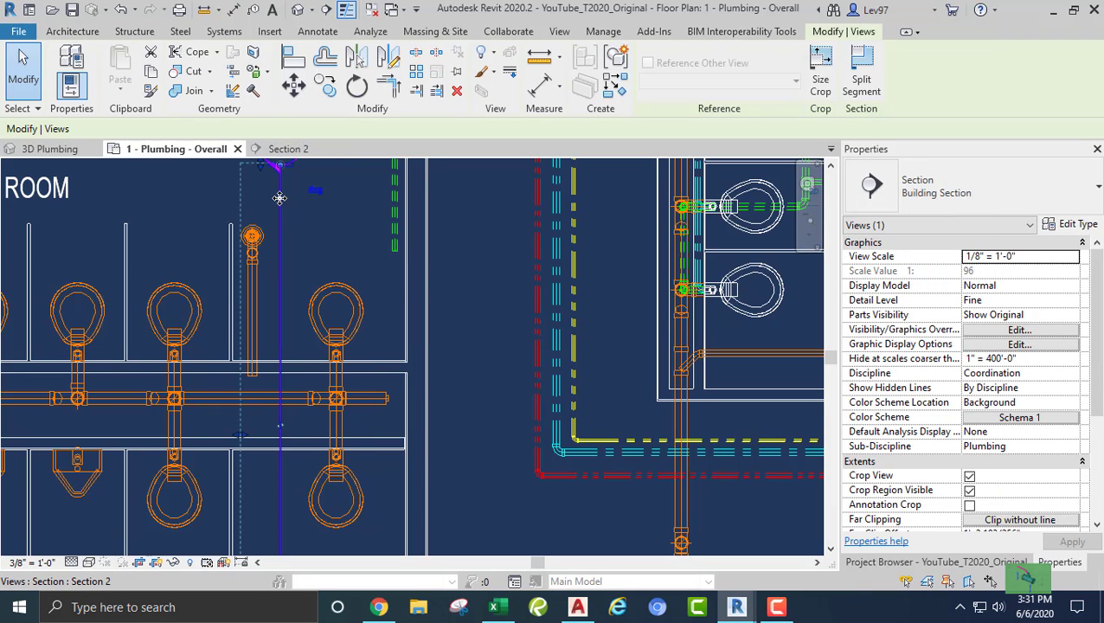
{"action": "left_click_drag", "start_coordinate": [350, 212], "coordinate": [353, 212]}
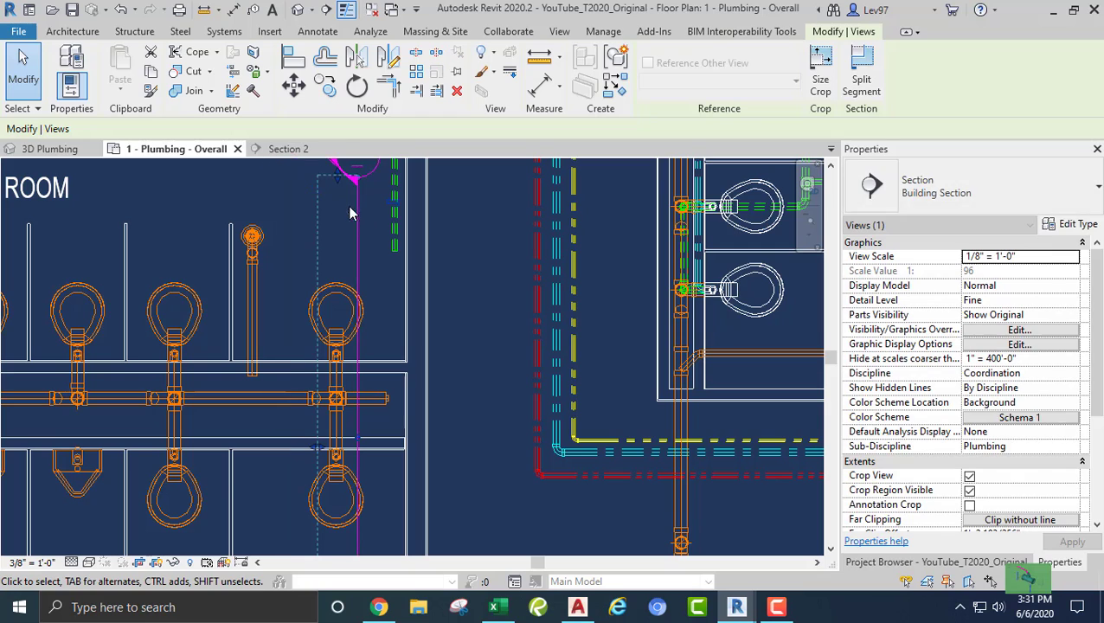
{"action": "left_click", "coordinate": [286, 154]}
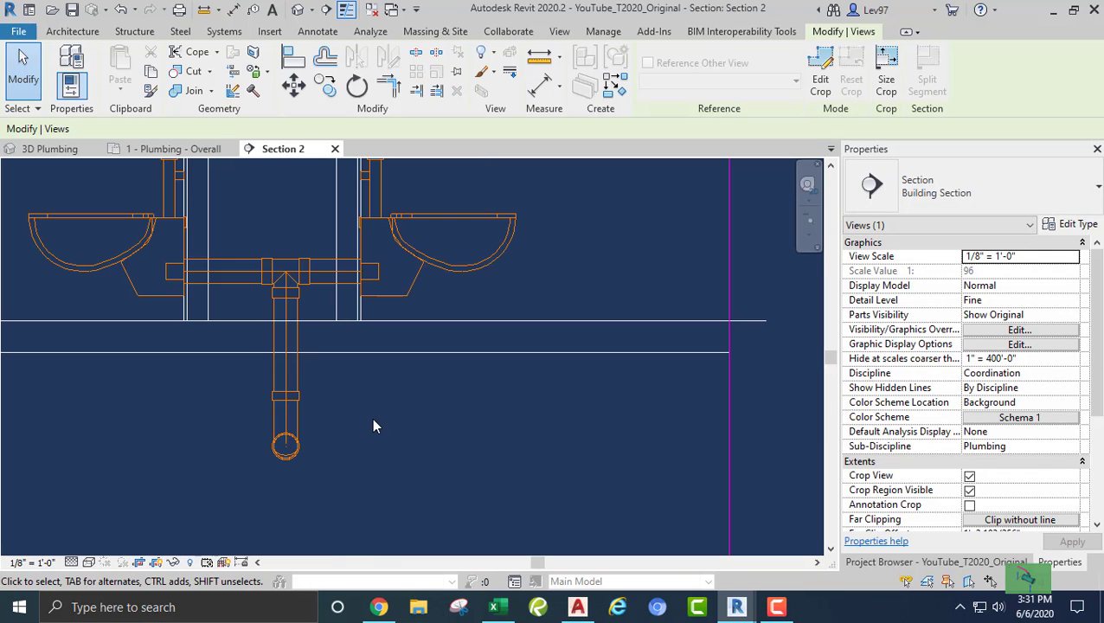
Examine the open end of the toilets' waste main in 3D, and move the section line in plan to just outside the restroom entrance wall
{"action": "left_click", "coordinate": [51, 150]}
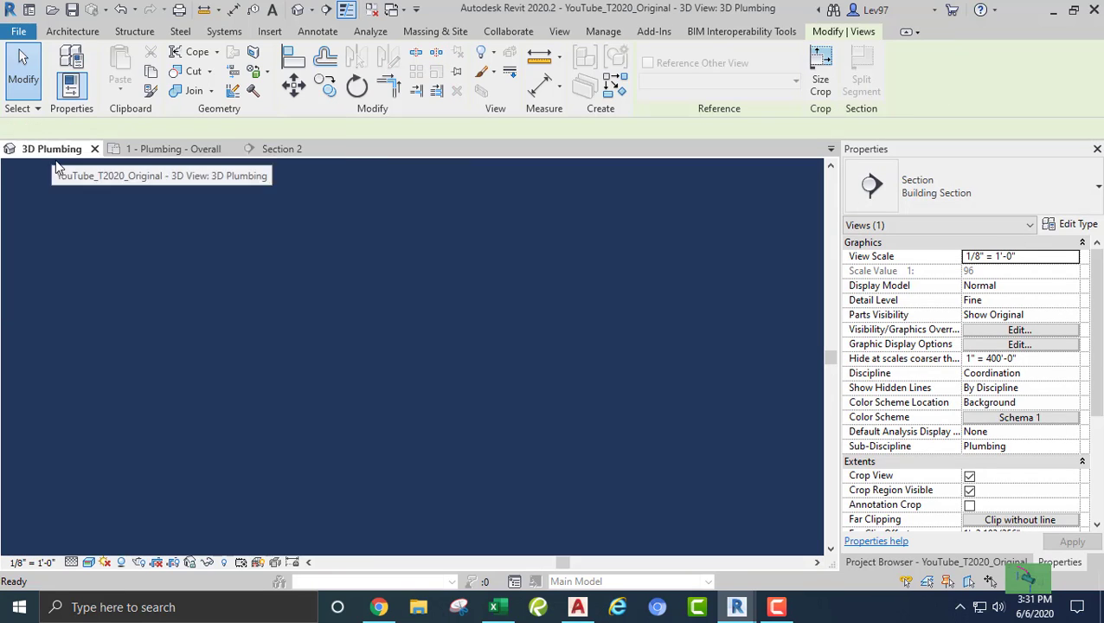
{"action": "scroll", "coordinate": [293, 446], "scroll_direction": "up", "scroll_amount": 3}
{"action": "scroll", "coordinate": [294, 447], "scroll_direction": "up", "scroll_amount": 5}
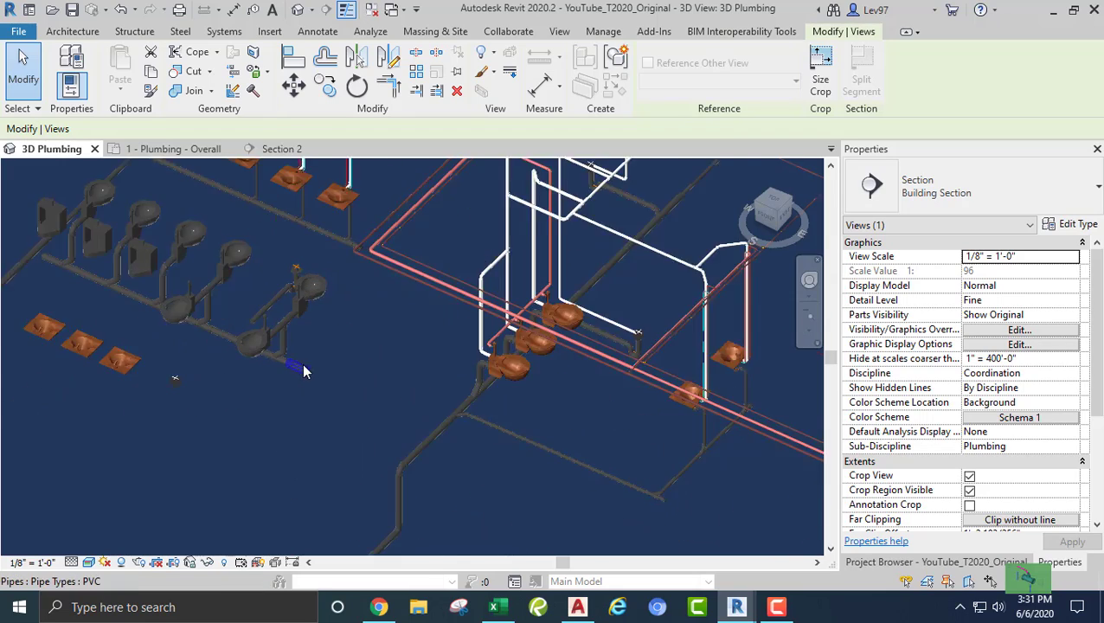
{"action": "middle_click_drag", "start_coordinate": [216, 395], "coordinate": [364, 414]}
{"action": "scroll", "coordinate": [255, 343], "scroll_direction": "up", "scroll_amount": 3}
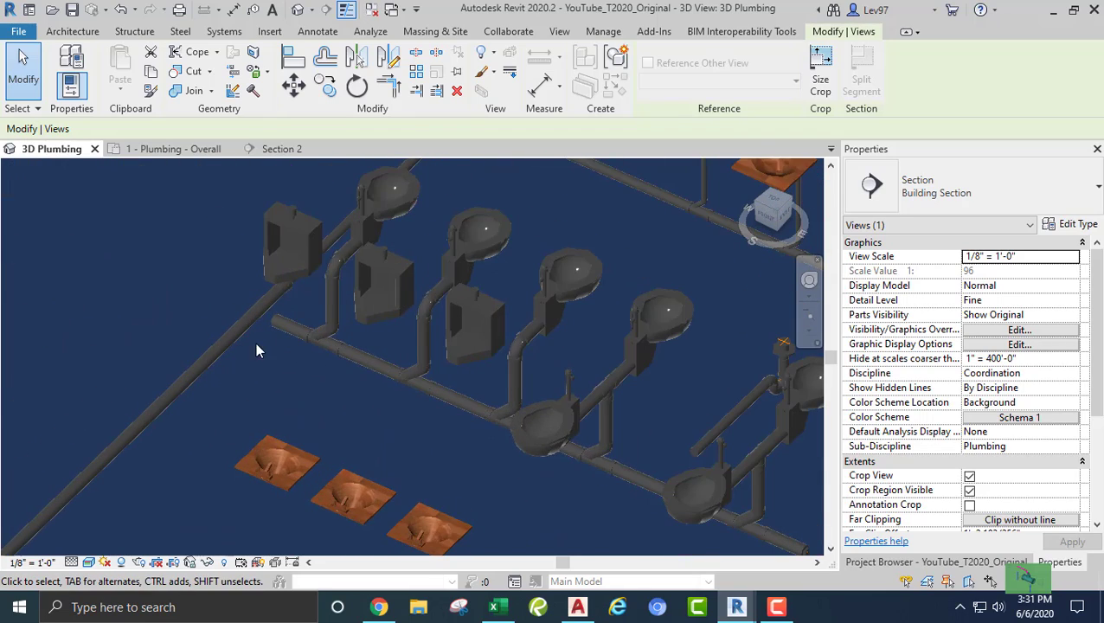
{"action": "left_click", "coordinate": [194, 153]}
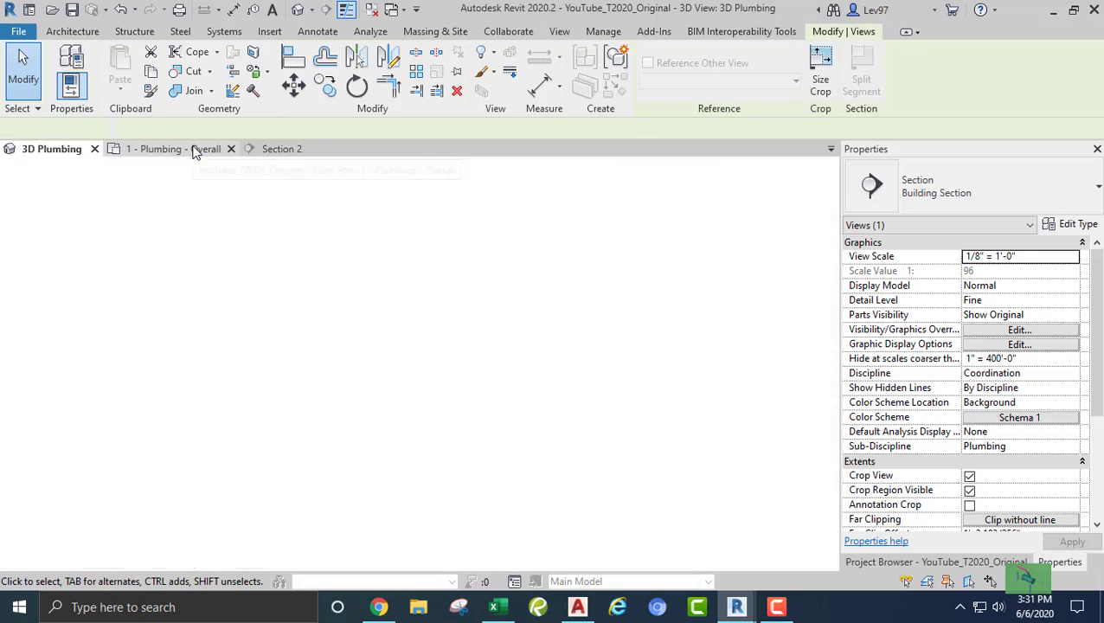
{"action": "middle_click_drag", "start_coordinate": [167, 332], "coordinate": [405, 395]}
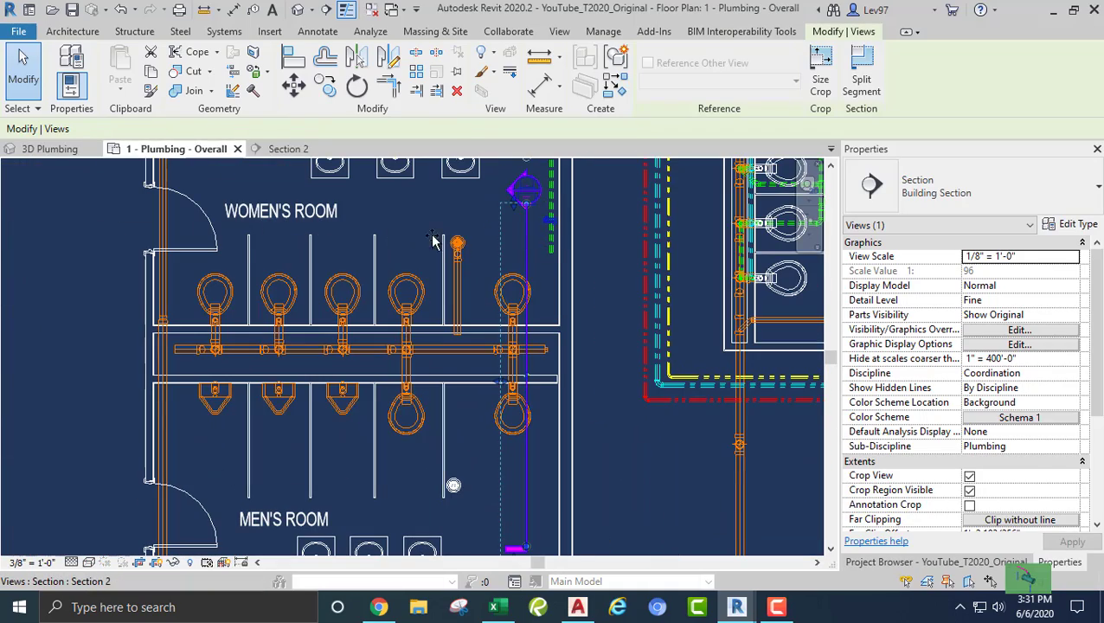
{"action": "left_click_drag", "start_coordinate": [523, 259], "coordinate": [123, 286]}
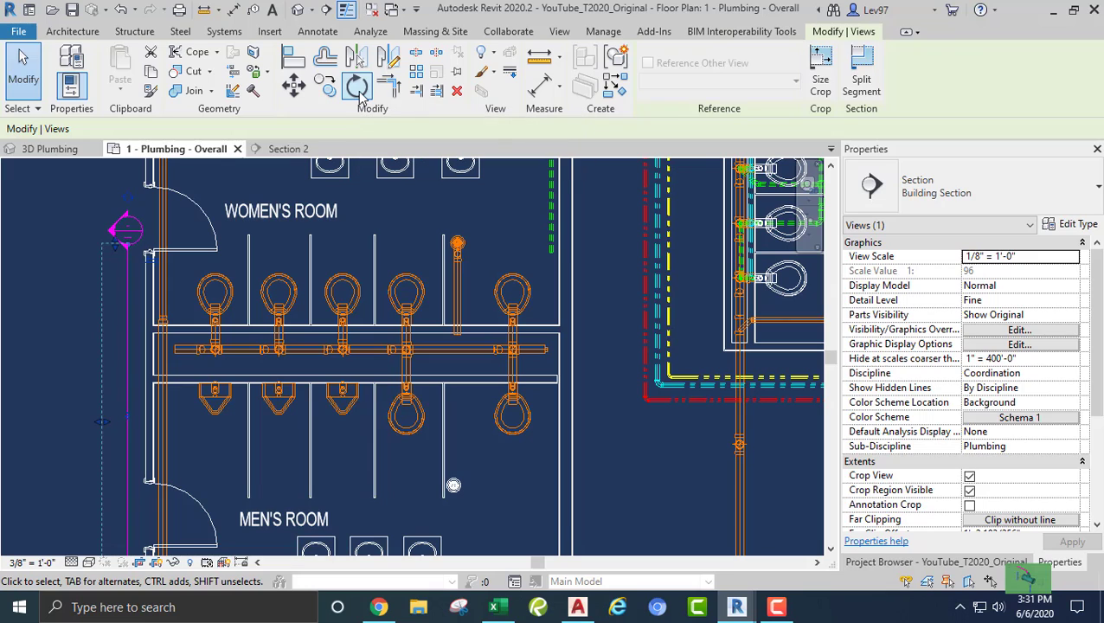
Rotate the section line 90° about a point level with the waste main, and move it into the chase between the restrooms, facing the main
{"action": "left_click", "coordinate": [358, 90]}
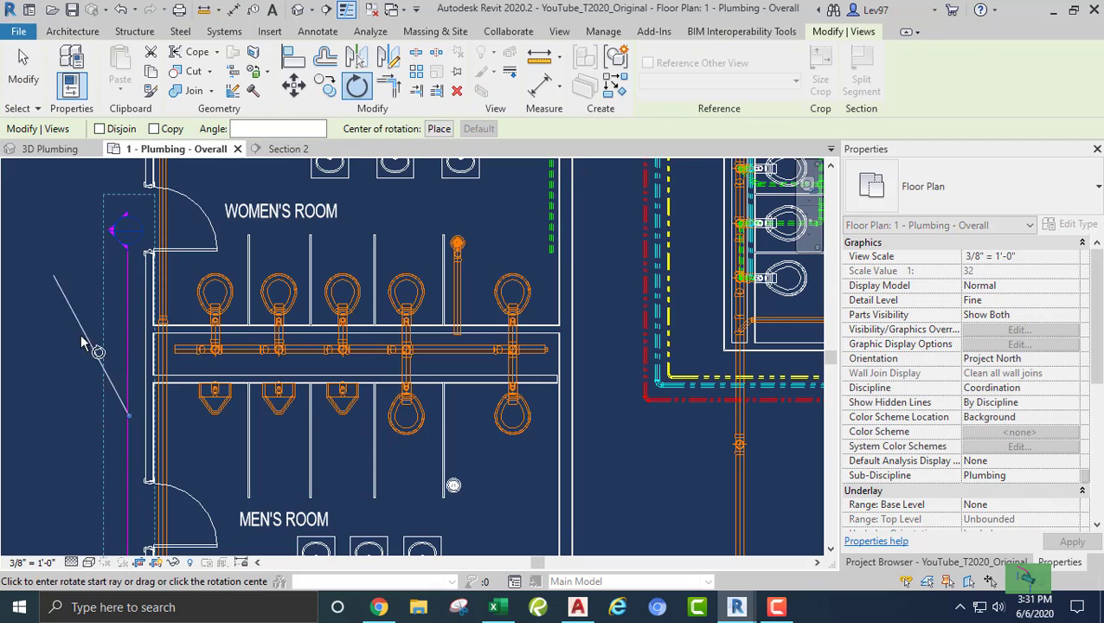
{"action": "left_click", "coordinate": [440, 129]}
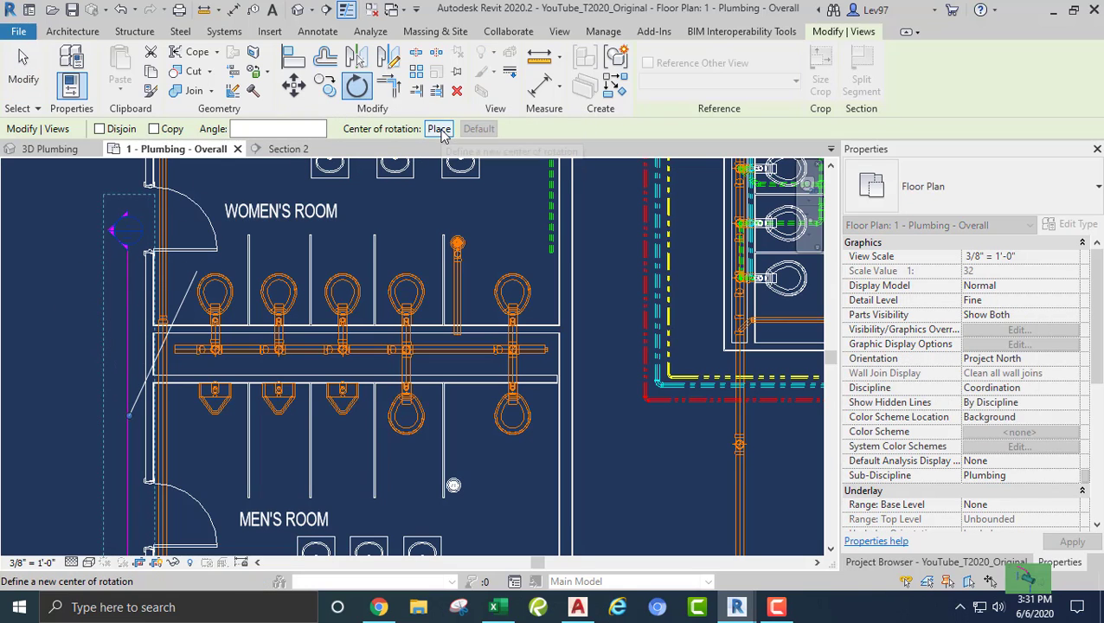
{"action": "left_click", "coordinate": [128, 347]}
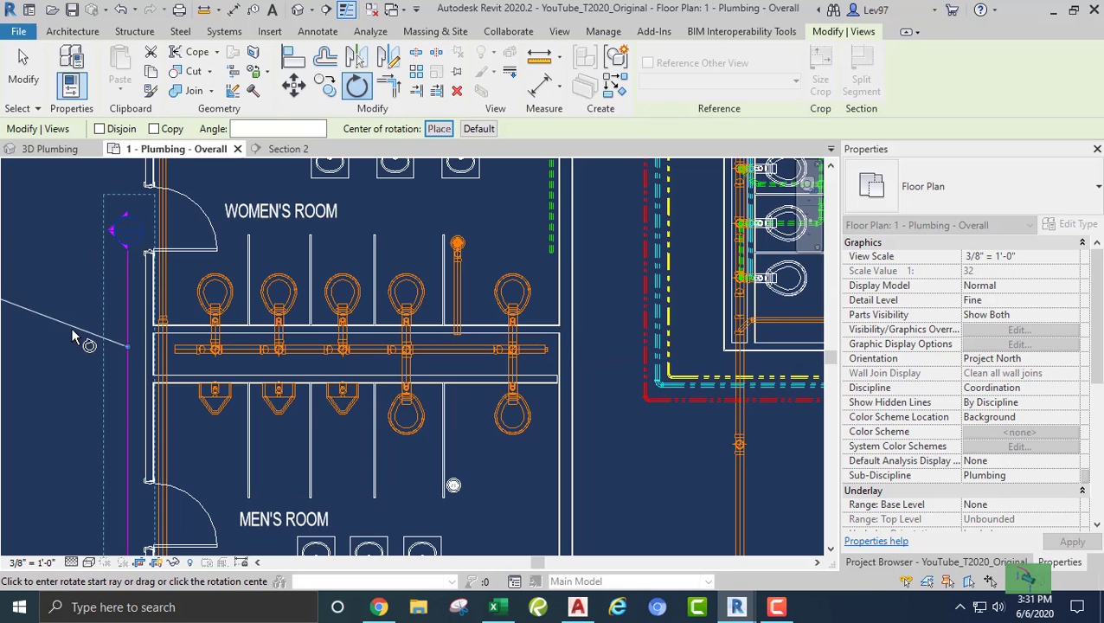
{"action": "left_click", "coordinate": [59, 351]}
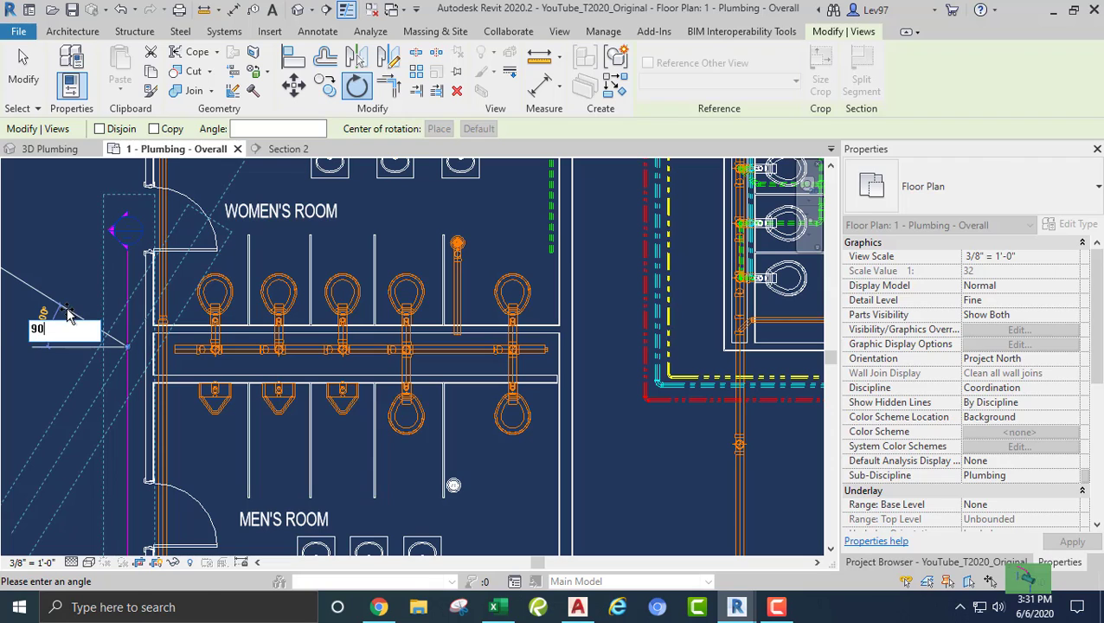
{"action": "key", "text": "Return"}
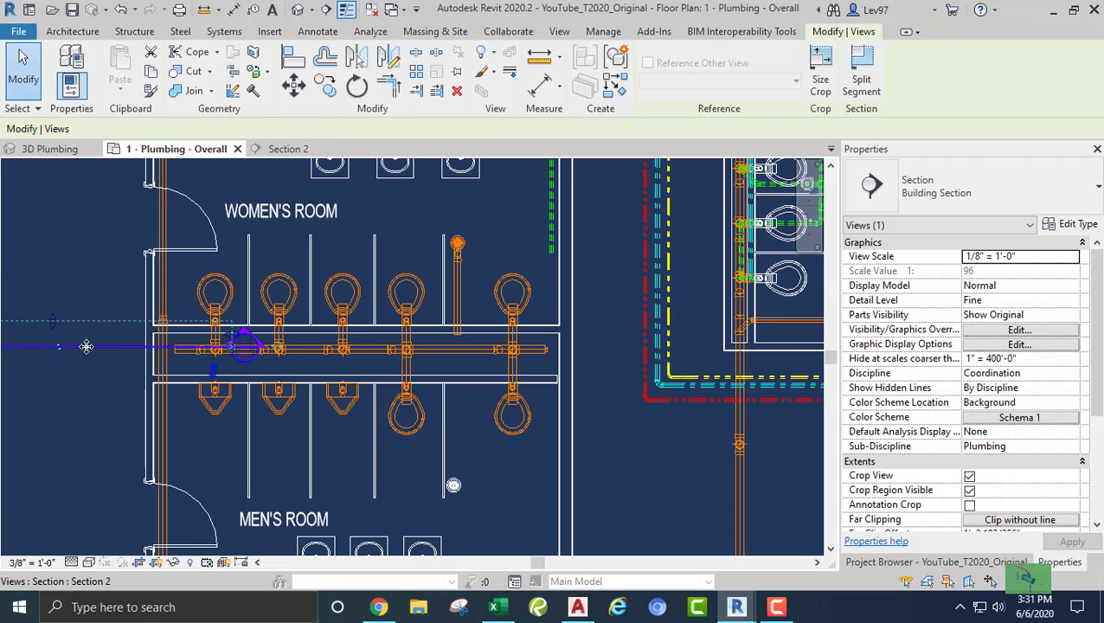
{"action": "left_click_drag", "start_coordinate": [109, 353], "coordinate": [186, 368]}
In the rotated section's view, nudge the sloped 4" waste main up to a middle elevation of -2' 0 79/128" at its end pipe
{"action": "left_click", "coordinate": [291, 148]}
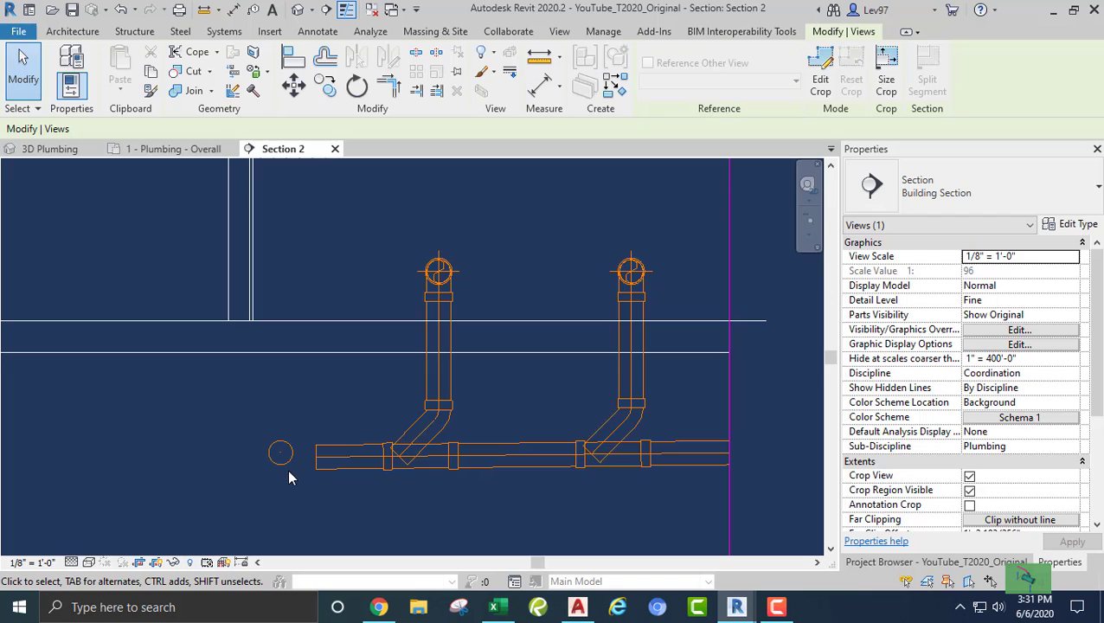
{"action": "scroll", "coordinate": [314, 476], "scroll_direction": "up", "scroll_amount": 3}
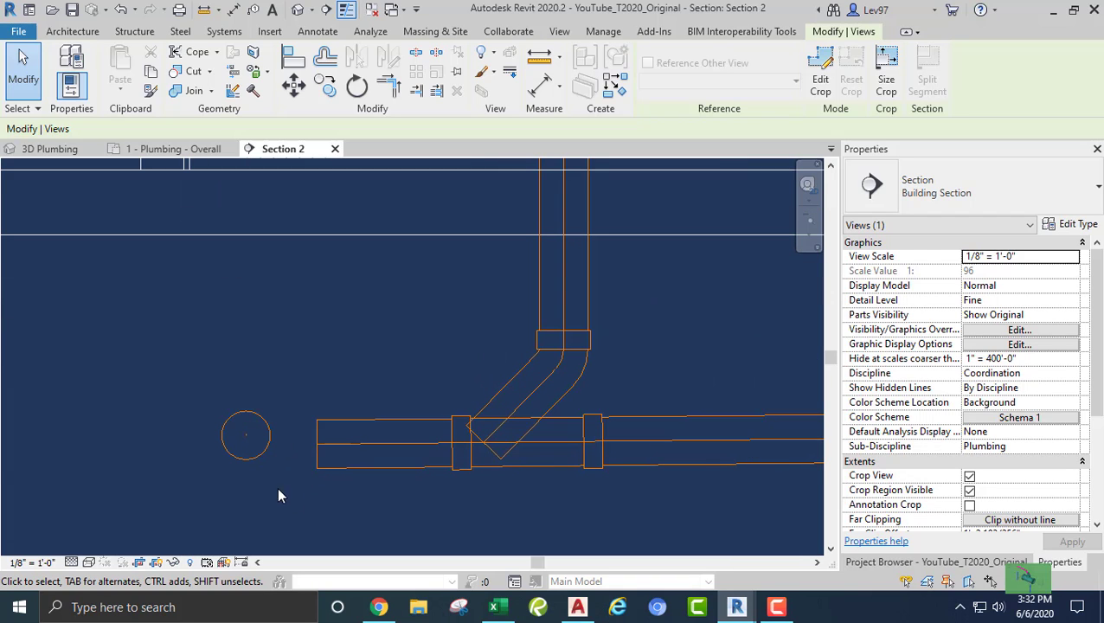
{"action": "left_click", "coordinate": [329, 469]}
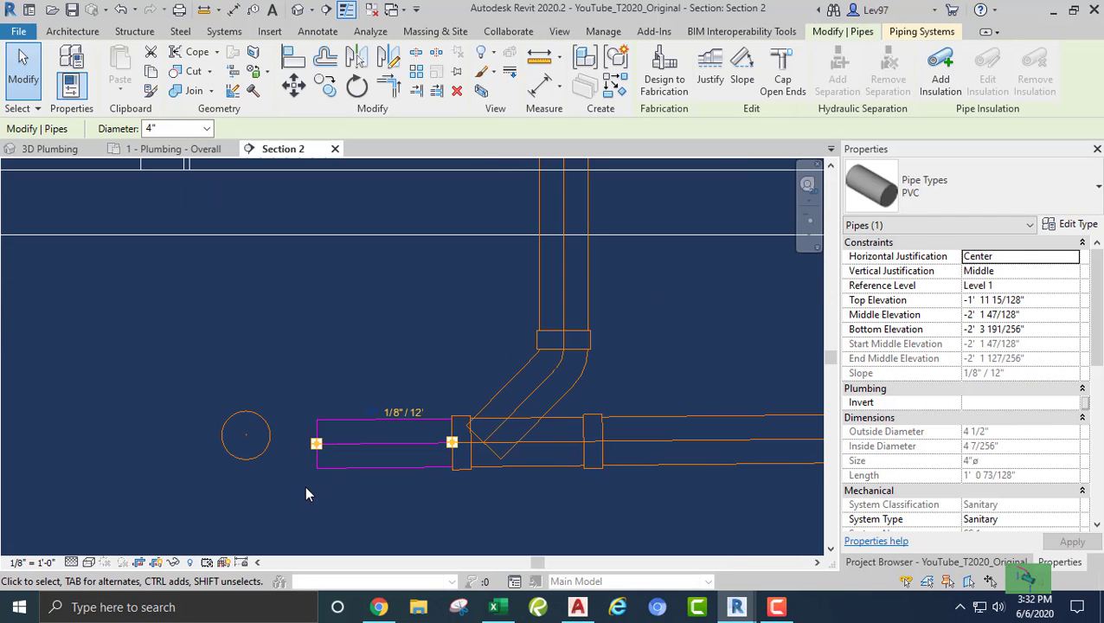
{"action": "key", "text": "Up"}
{"action": "key", "text": "Up"}
{"action": "key", "text": "Up"}
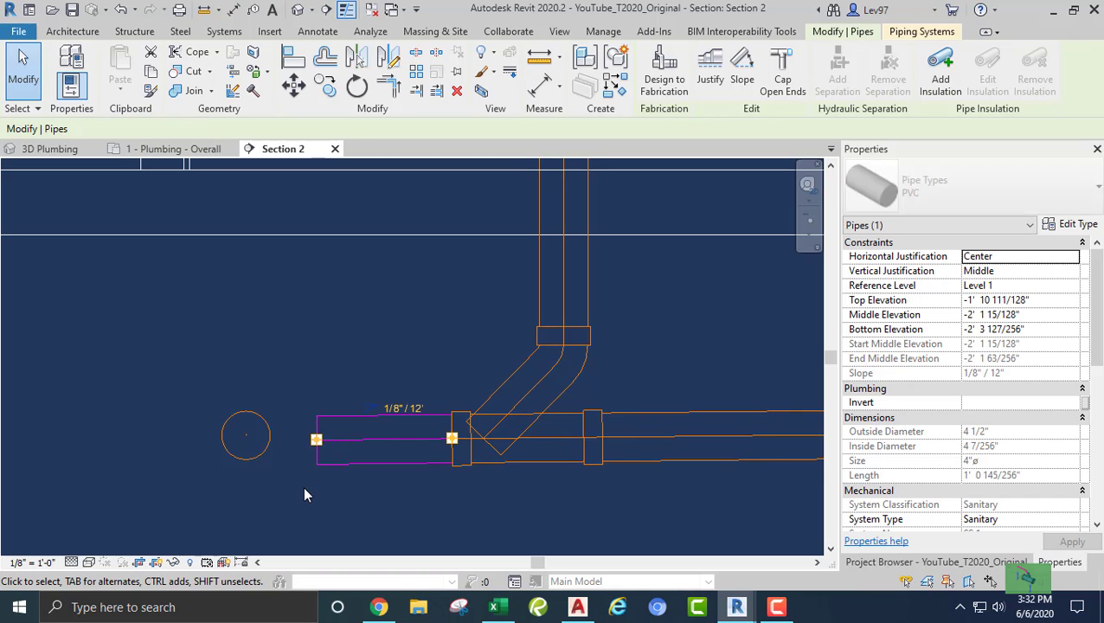
{"action": "key", "text": "Up"}
{"action": "key", "text": "Up"}
{"action": "key", "text": "Up"}
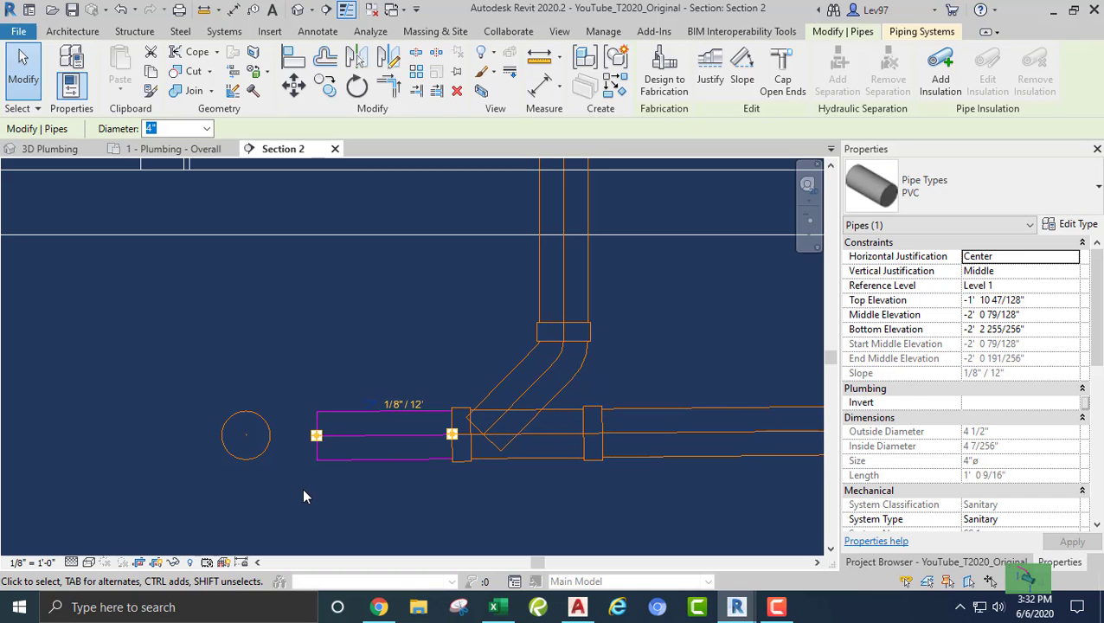
{"action": "key", "text": "Escape"}
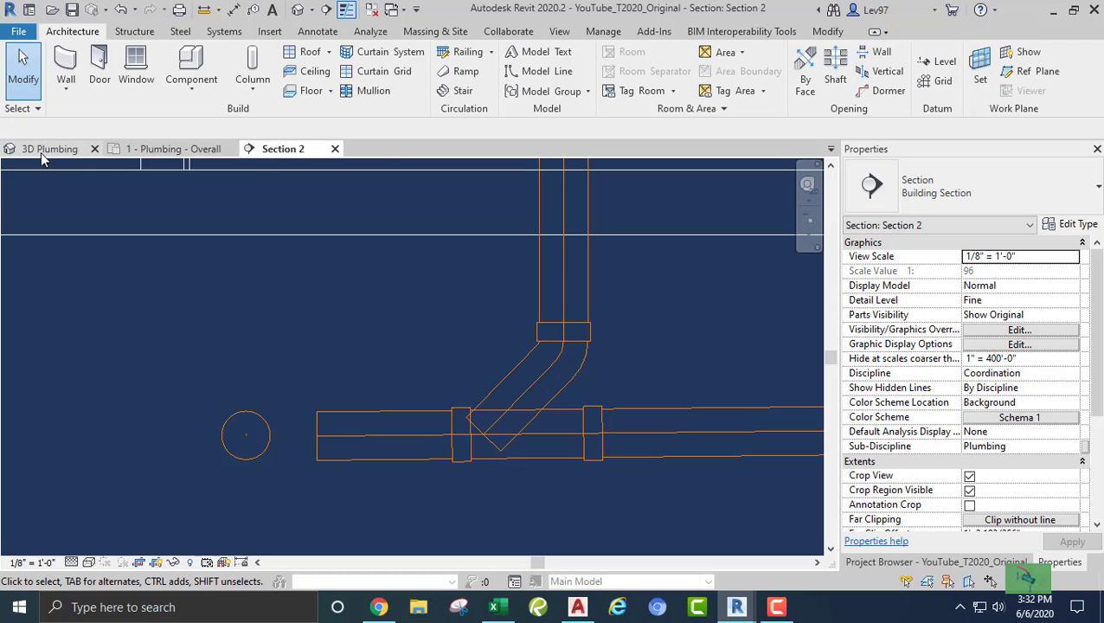
Check the section line's position in plan, and fine-tune the 4" waste main's end pipe in section to a middle elevation of -2' 0 55/128"
{"action": "left_click", "coordinate": [179, 149]}
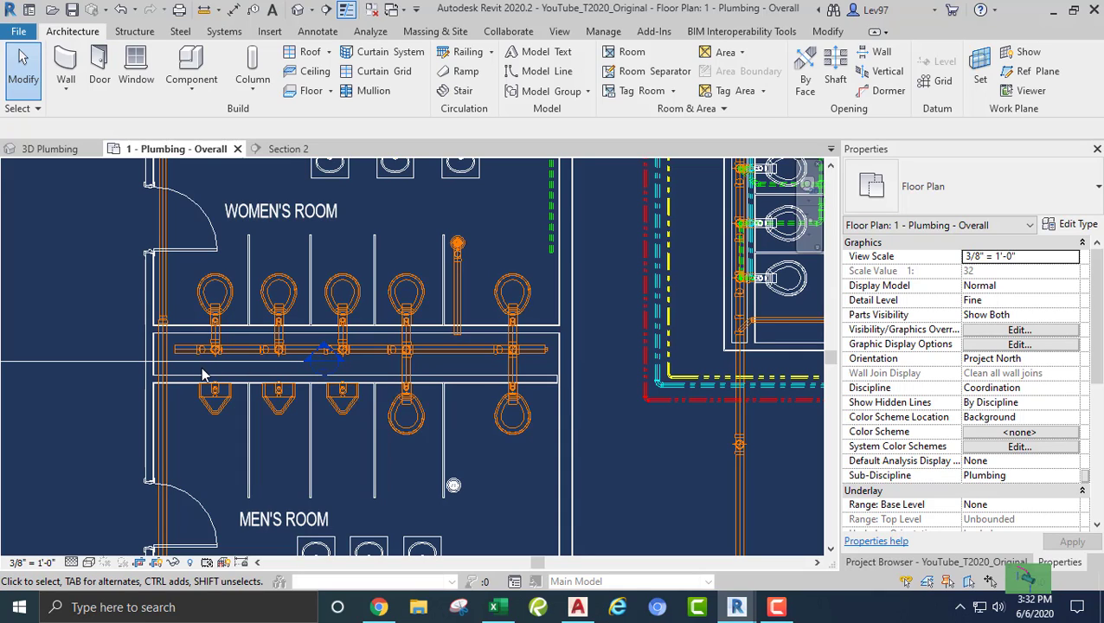
{"action": "middle_click_drag", "start_coordinate": [195, 380], "coordinate": [381, 354]}
{"action": "scroll", "coordinate": [377, 338], "scroll_direction": "up", "scroll_amount": 2}
{"action": "scroll", "coordinate": [377, 337], "scroll_direction": "up", "scroll_amount": 1}
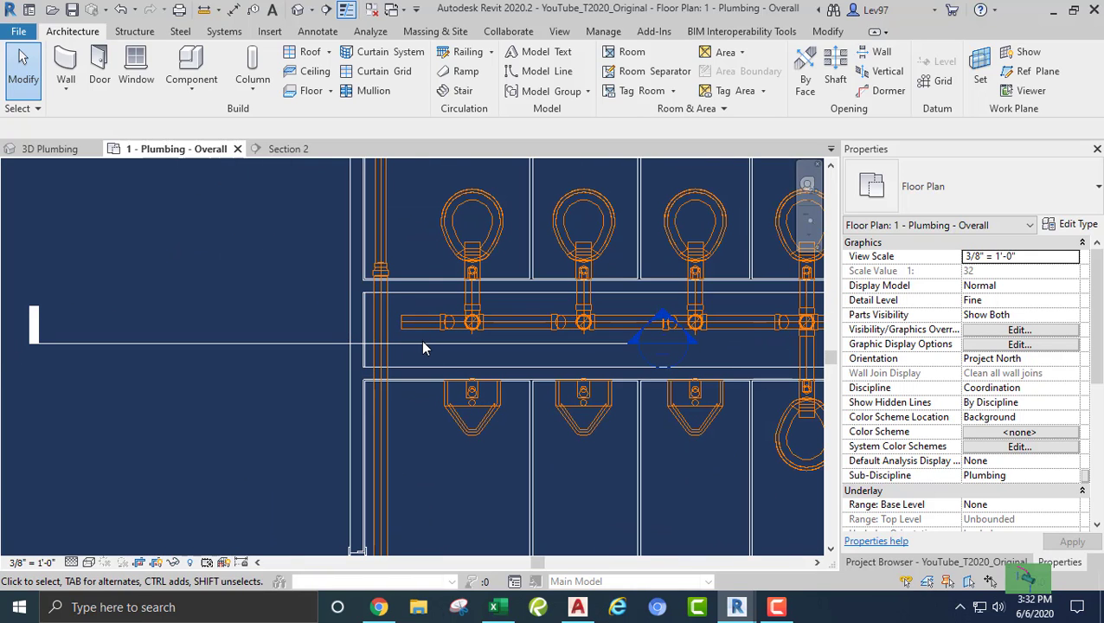
{"action": "left_click", "coordinate": [422, 342]}
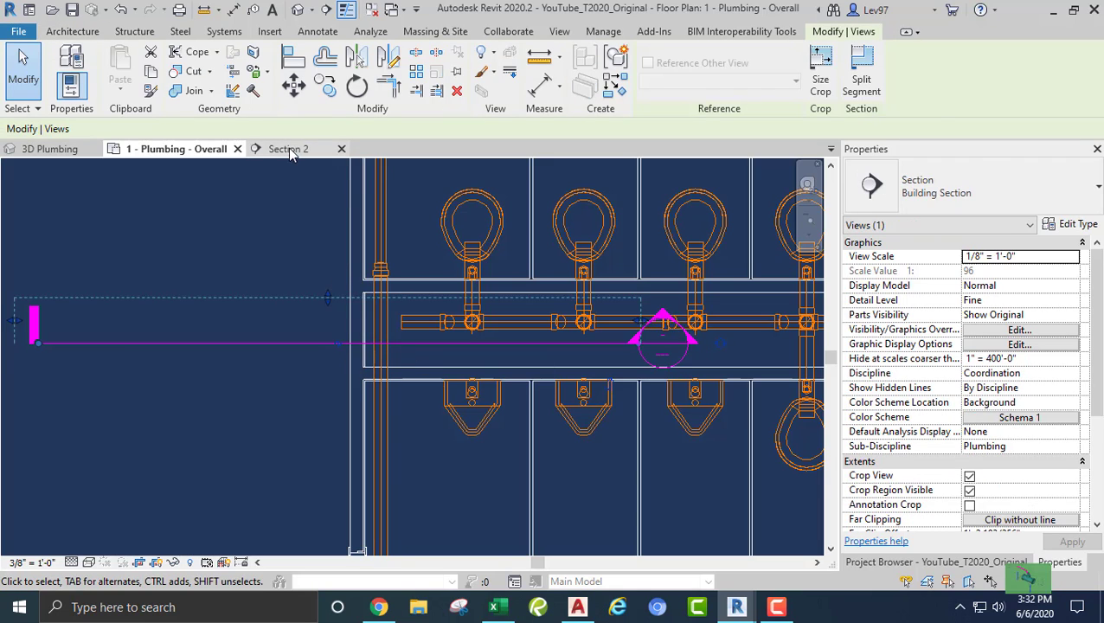
{"action": "left_click", "coordinate": [289, 150]}
{"action": "scroll", "coordinate": [288, 443], "scroll_direction": "up", "scroll_amount": 2}
{"action": "middle_click_drag", "start_coordinate": [288, 443], "coordinate": [501, 432]}
{"action": "scroll", "coordinate": [502, 431], "scroll_direction": "up", "scroll_amount": 3}
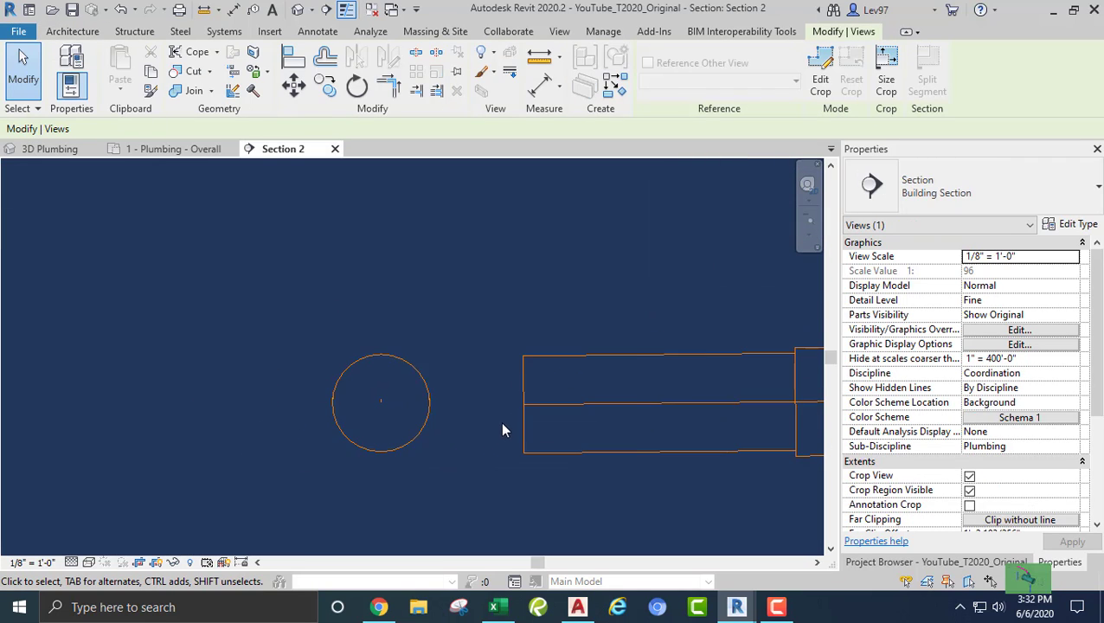
{"action": "left_click", "coordinate": [557, 457]}
{"action": "key", "text": "Up"}
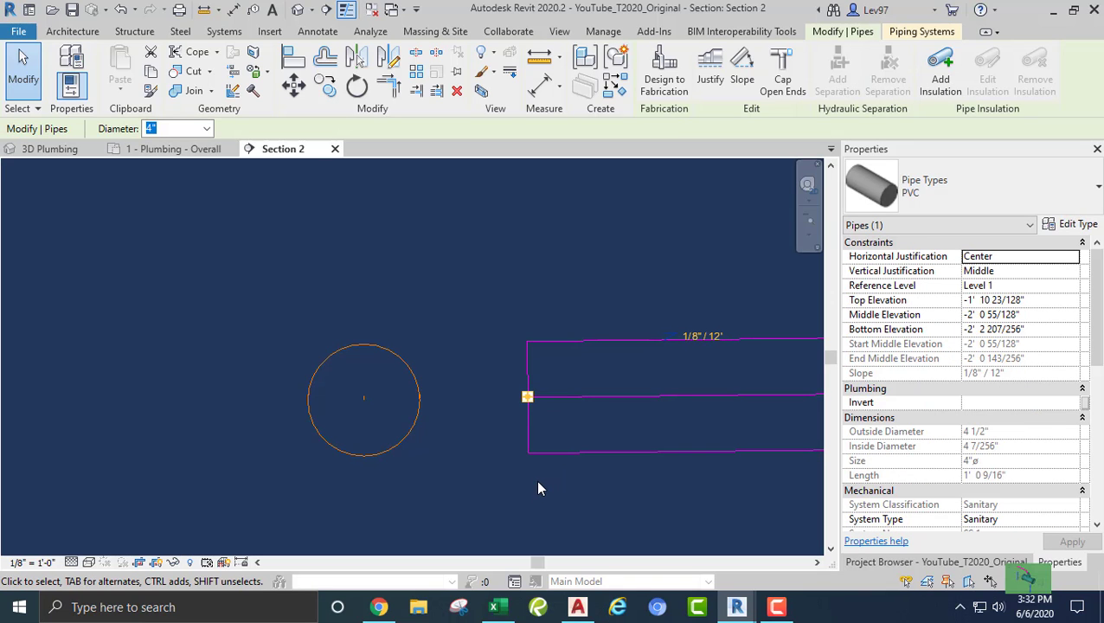
{"action": "key", "text": "Escape"}
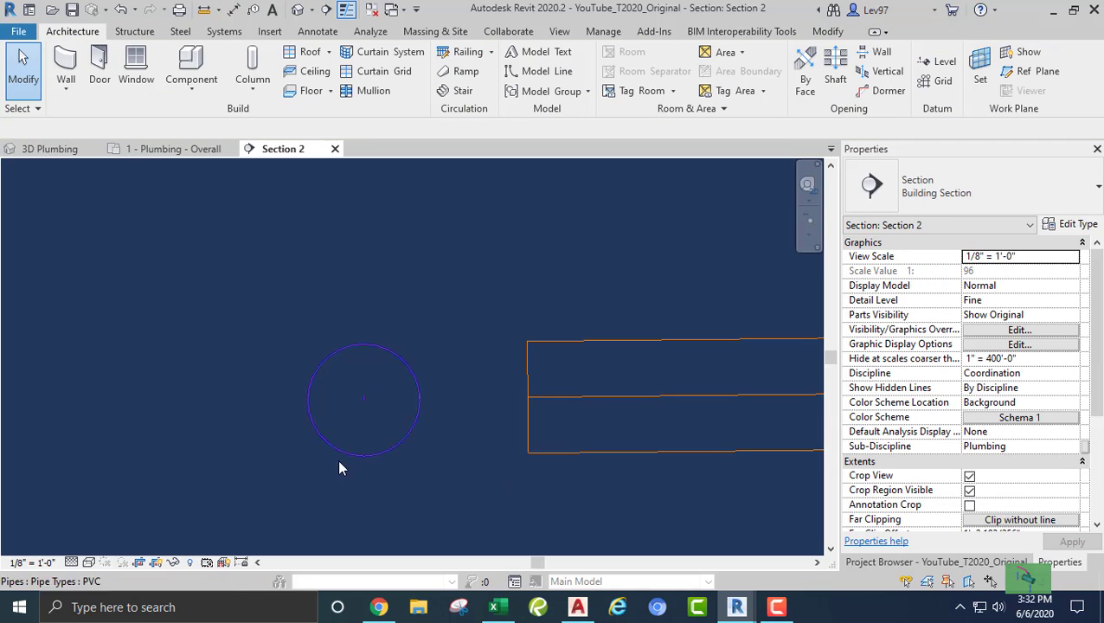
Examine the routing preferences of the PVC pipe type used by the waste main's end pipe in plan
{"action": "left_click", "coordinate": [169, 153]}
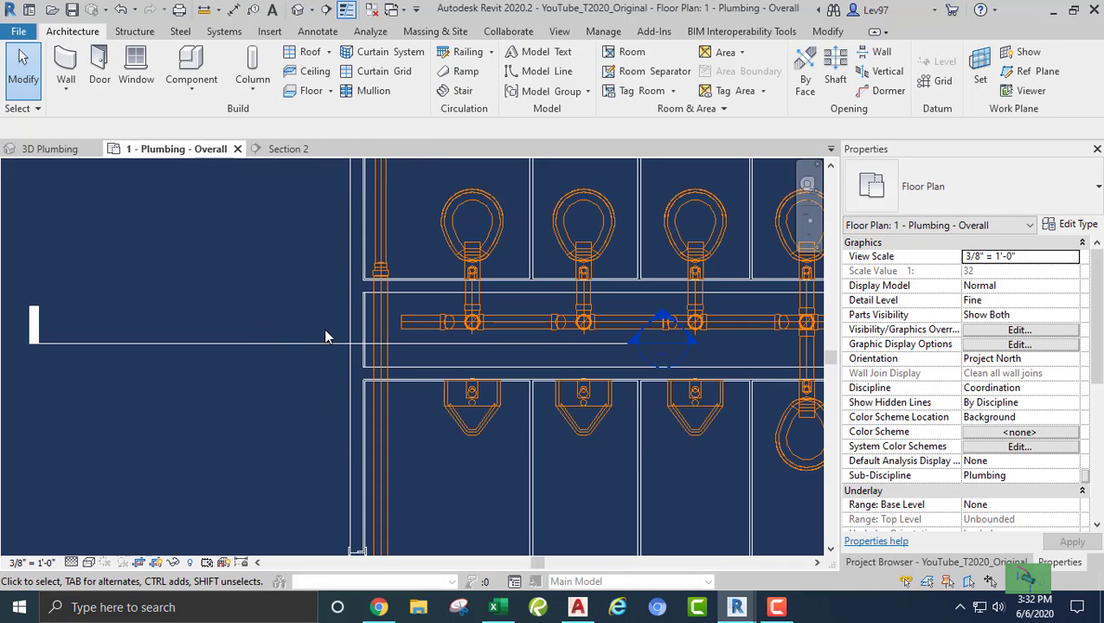
{"action": "middle_click_drag", "start_coordinate": [323, 328], "coordinate": [284, 302]}
{"action": "scroll", "coordinate": [352, 346], "scroll_direction": "up", "scroll_amount": 3}
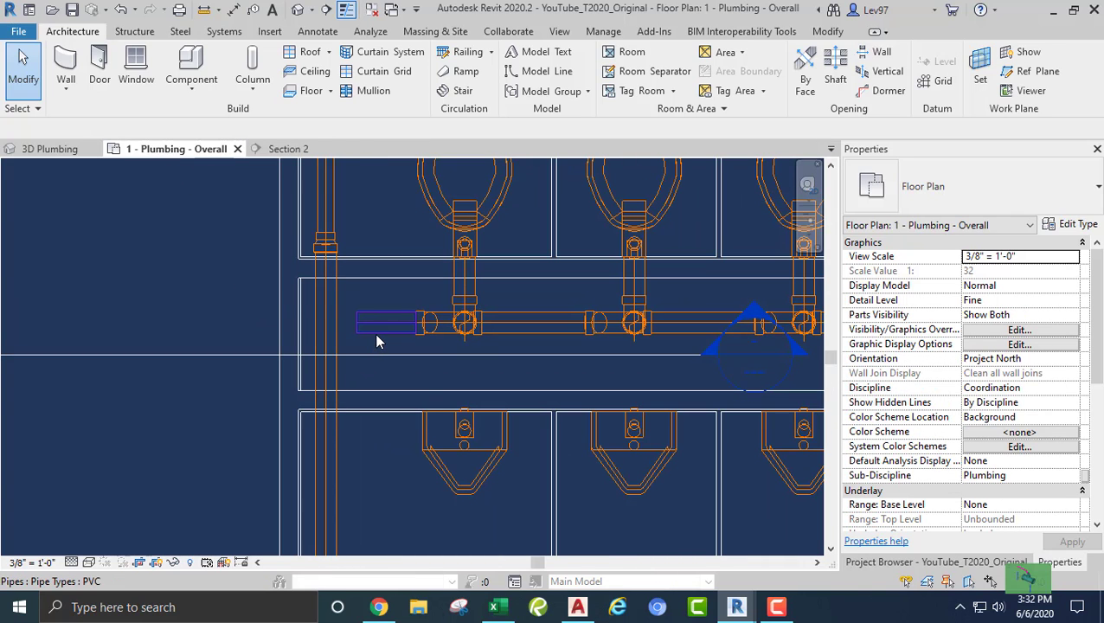
{"action": "left_click", "coordinate": [375, 333]}
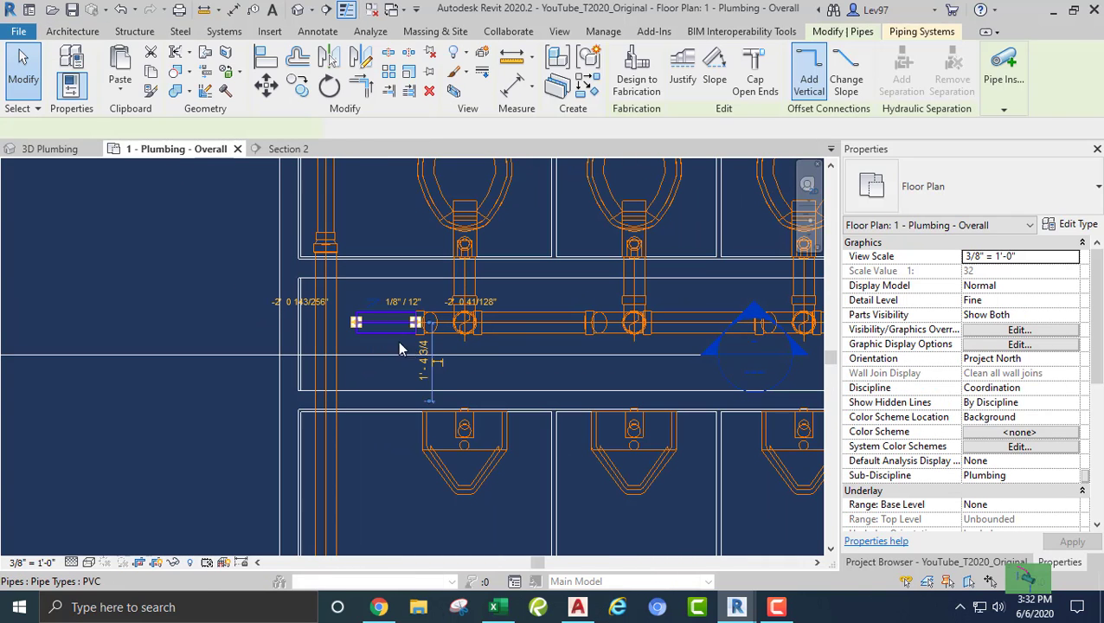
{"action": "left_click", "coordinate": [1072, 224]}
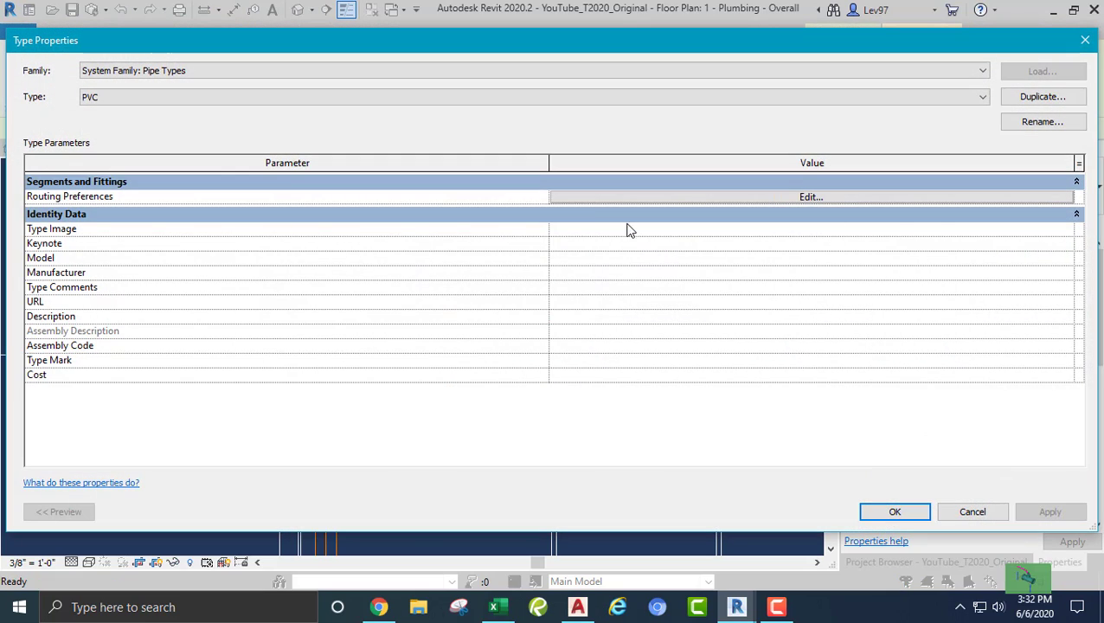
{"action": "left_click", "coordinate": [675, 197]}
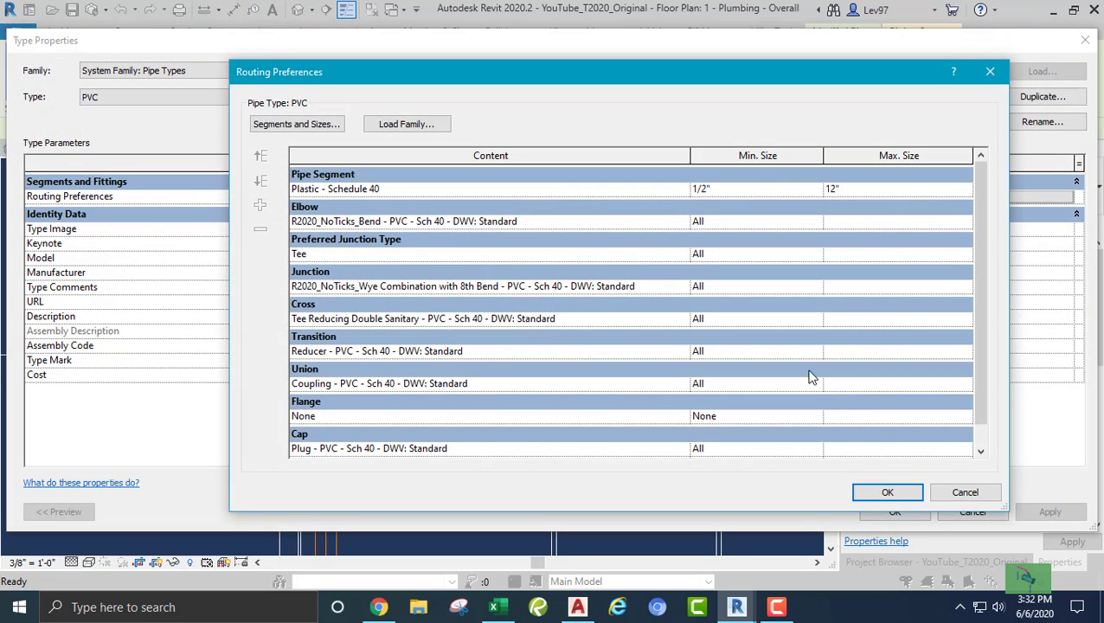
{"action": "left_click", "coordinate": [960, 493]}
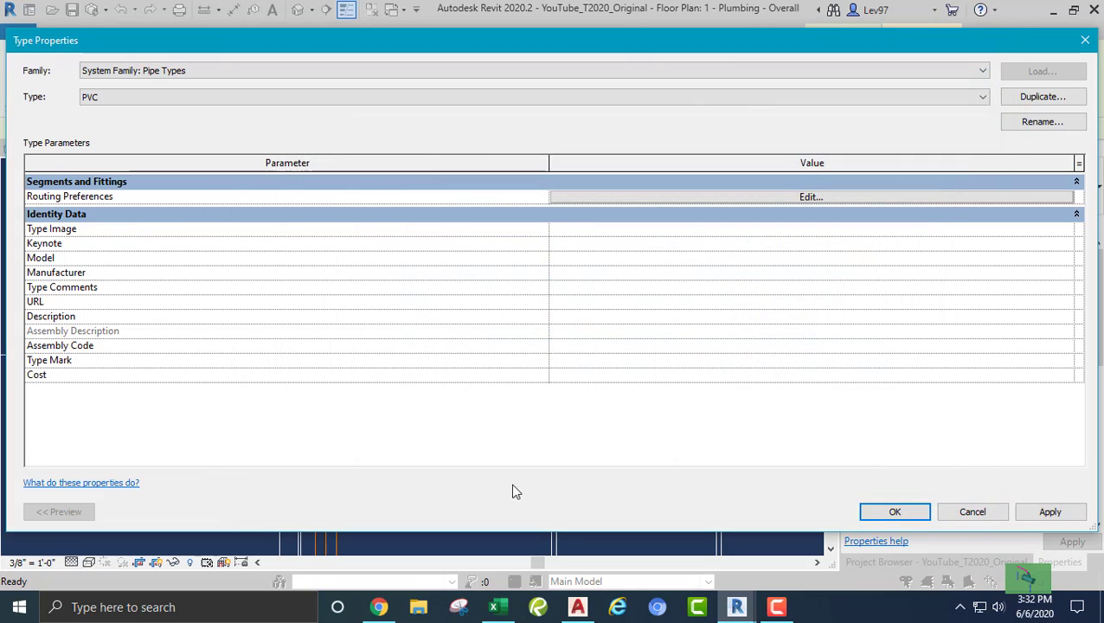
{"action": "left_click", "coordinate": [981, 516]}
{"action": "left_click", "coordinate": [400, 471]}
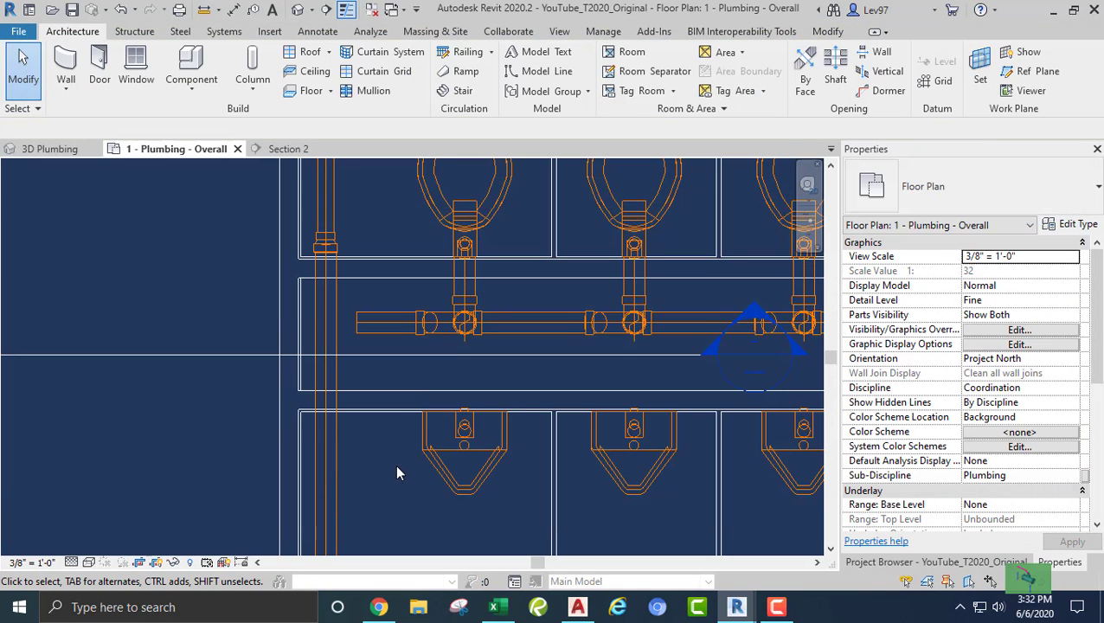
Extend the 4" waste main's open end diagonally onto the adjacent sanitary pipe in plan, joining them with an angled branch connection
{"action": "left_click", "coordinate": [388, 337]}
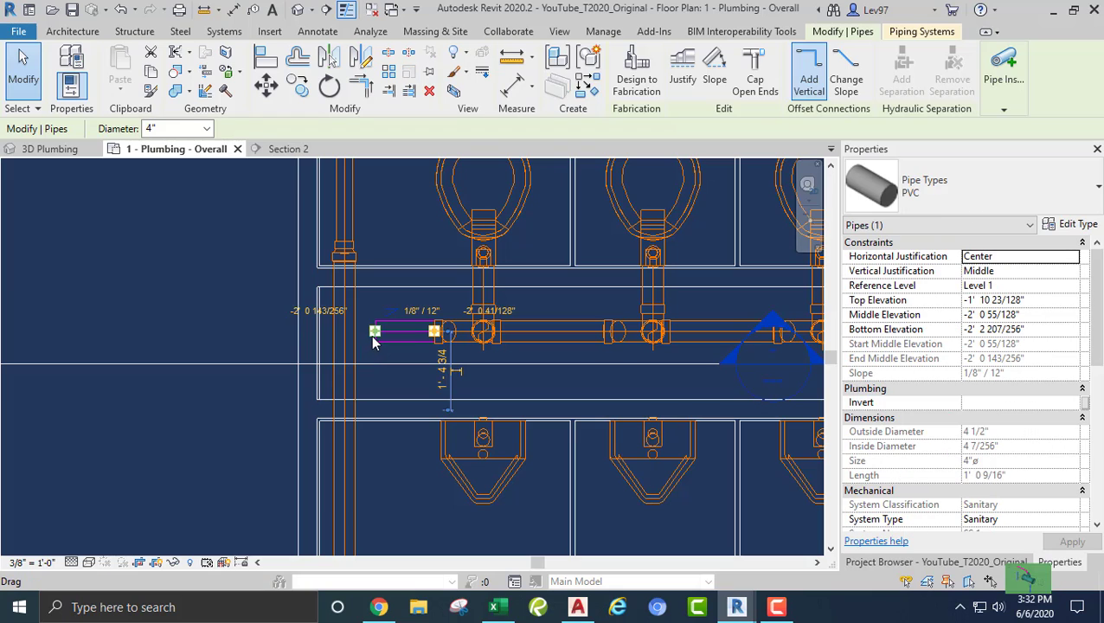
{"action": "left_click_drag", "start_coordinate": [374, 336], "coordinate": [343, 370]}
{"action": "left_click", "coordinate": [404, 427]}
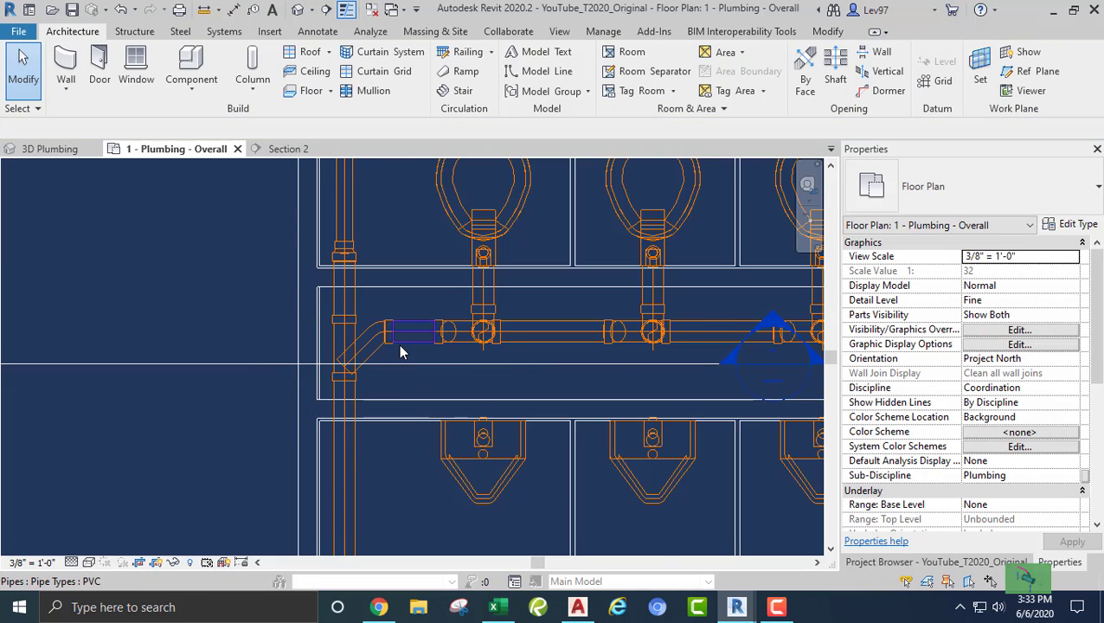
{"action": "scroll", "coordinate": [399, 345], "scroll_direction": "up", "scroll_amount": 2}
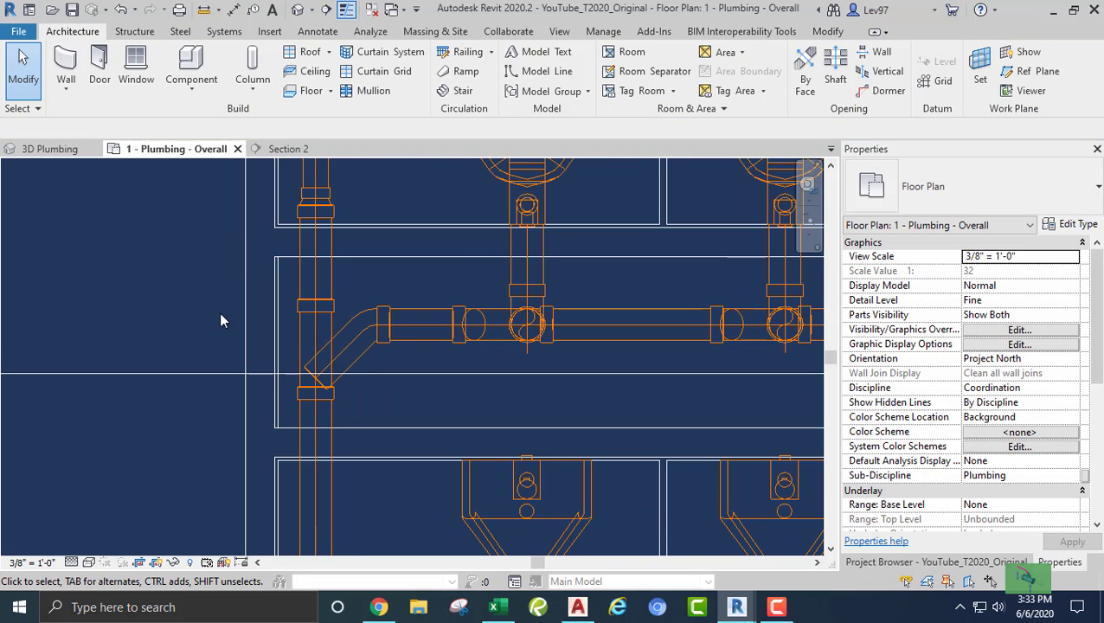
Rotate the section line 90° about a point in the chase, and move it just beyond the women's room floor drain, facing its pipe
{"action": "scroll", "coordinate": [239, 330], "scroll_direction": "down", "scroll_amount": 3}
{"action": "scroll", "coordinate": [427, 352], "scroll_direction": "down", "scroll_amount": 2}
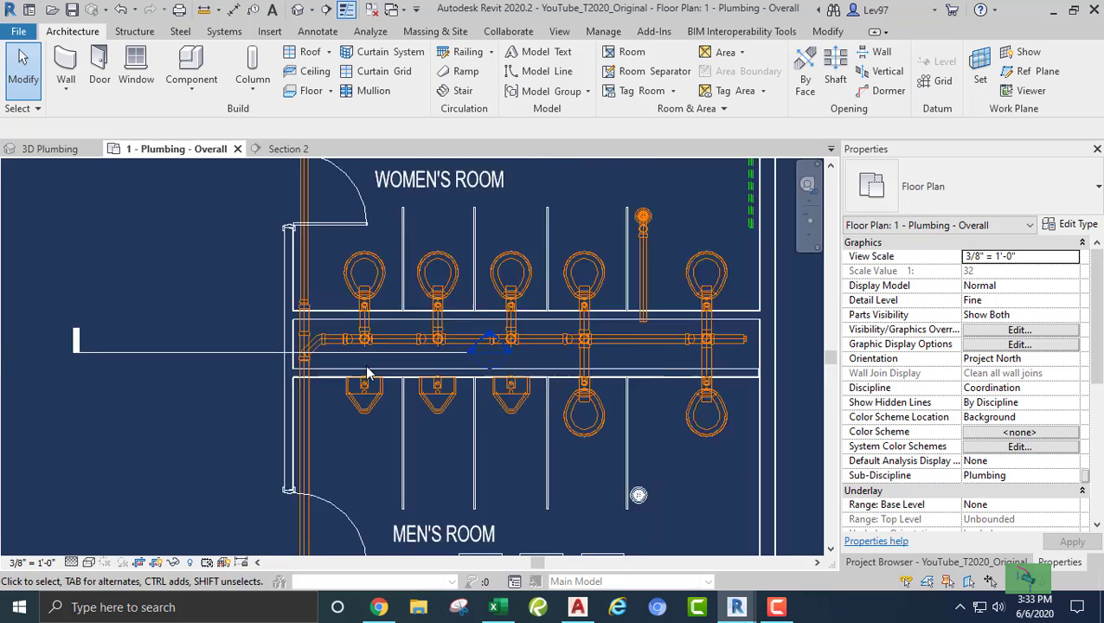
{"action": "left_click", "coordinate": [242, 355]}
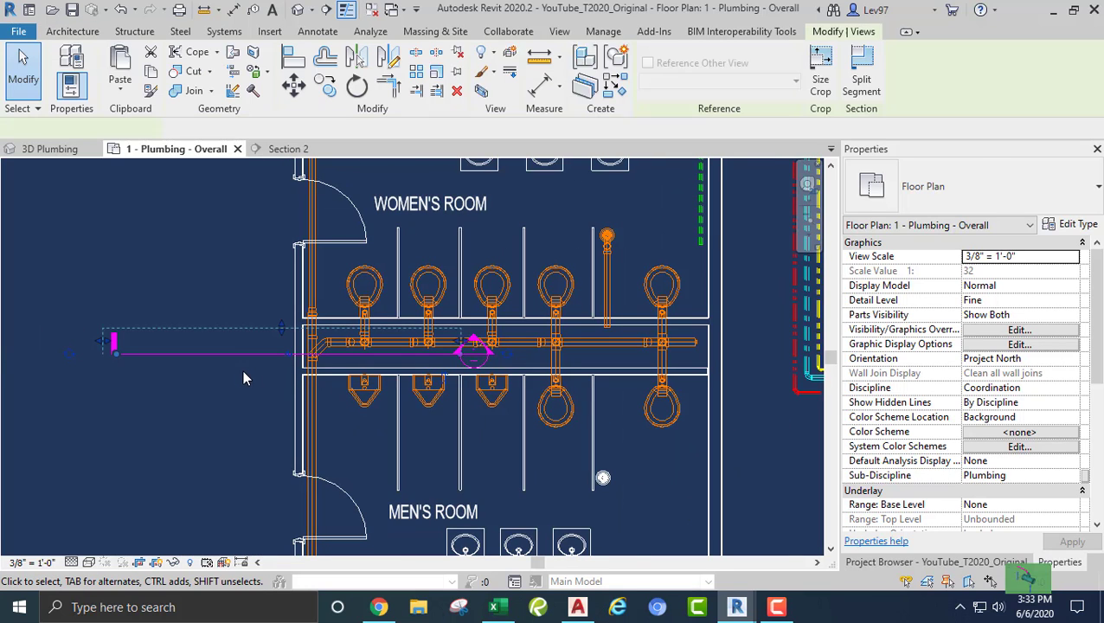
{"action": "left_click", "coordinate": [357, 87]}
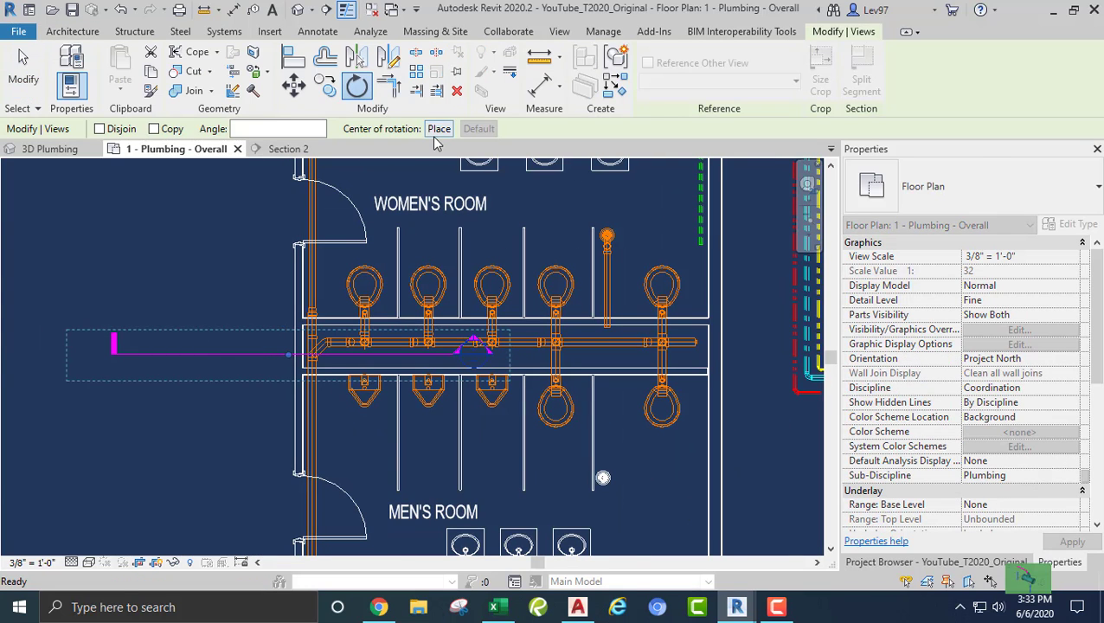
{"action": "left_click", "coordinate": [410, 355]}
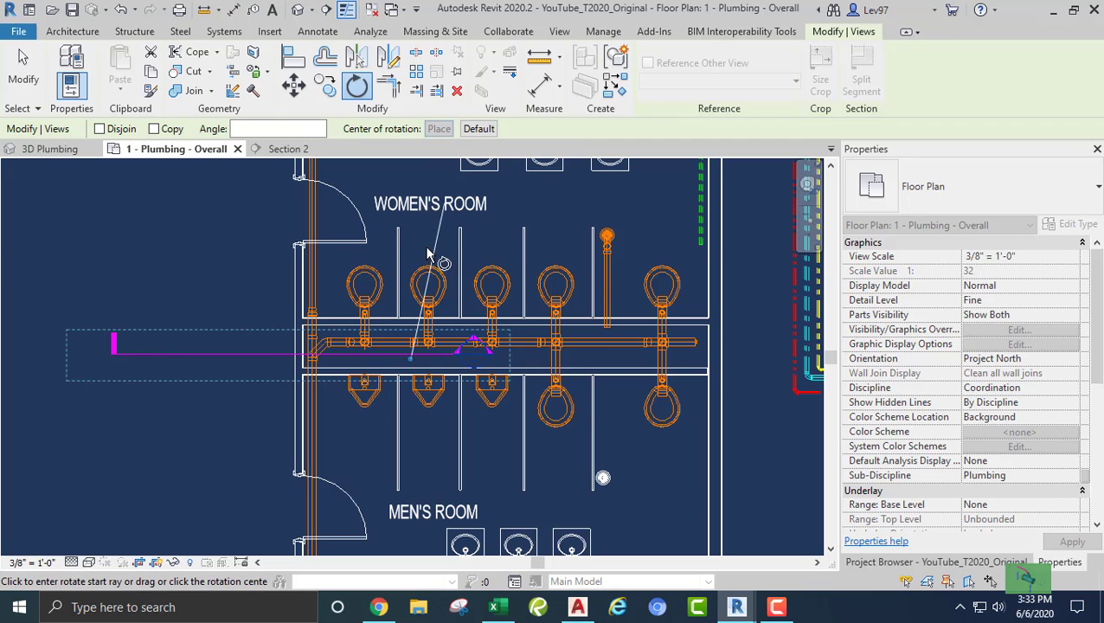
{"action": "left_click", "coordinate": [414, 246]}
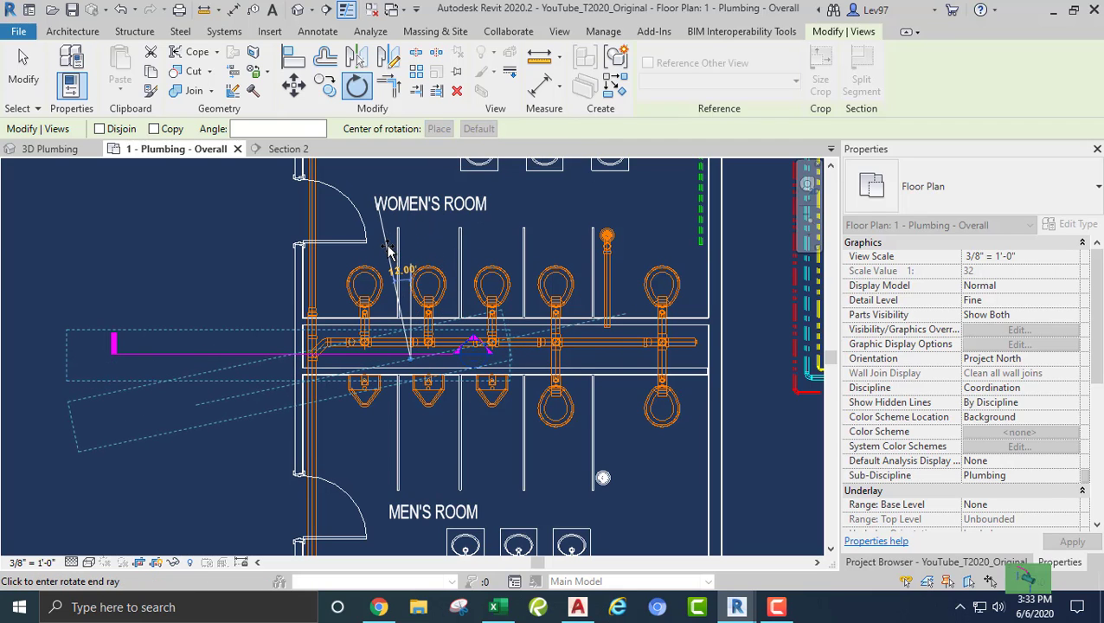
{"action": "type", "text": "90"}
{"action": "key", "text": "Return"}
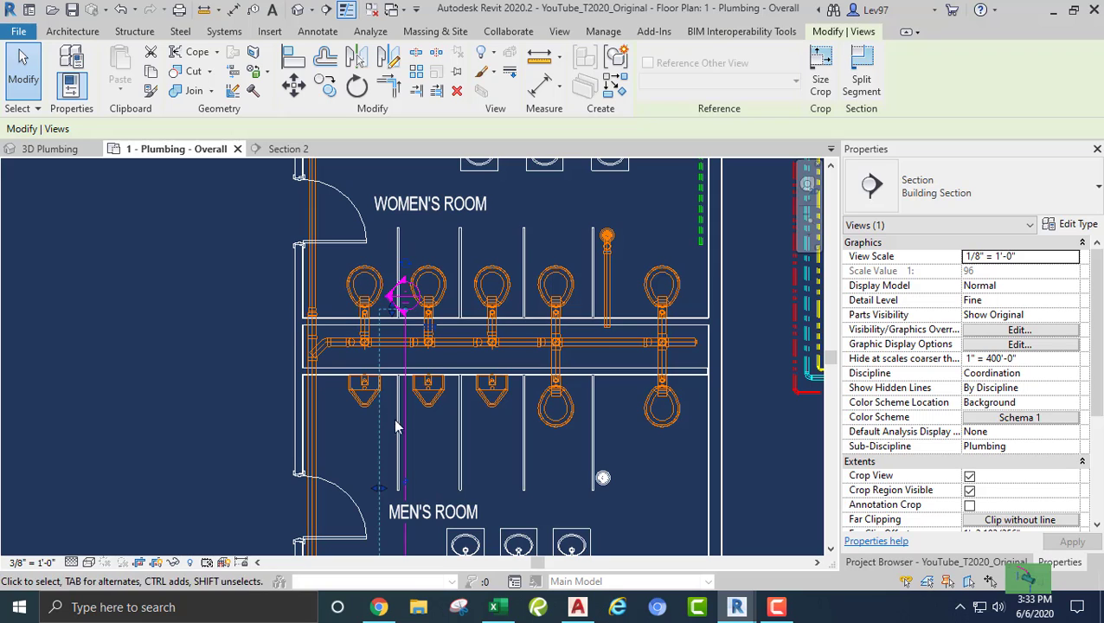
{"action": "left_click_drag", "start_coordinate": [403, 424], "coordinate": [627, 319]}
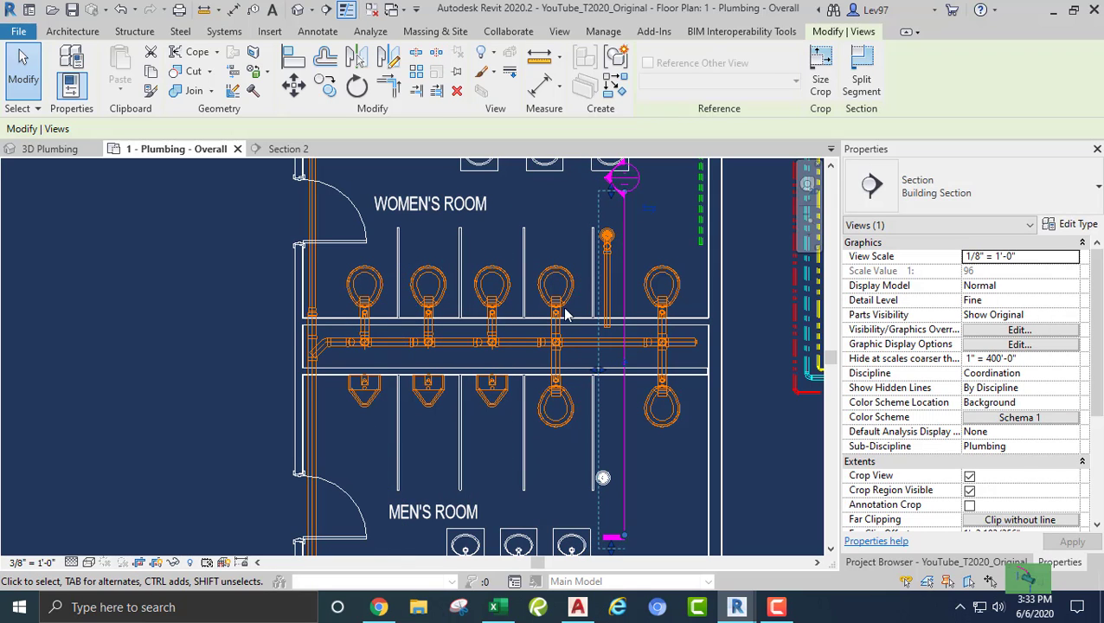
{"action": "key", "text": "Escape"}
{"action": "middle_click_drag", "start_coordinate": [572, 283], "coordinate": [537, 295]}
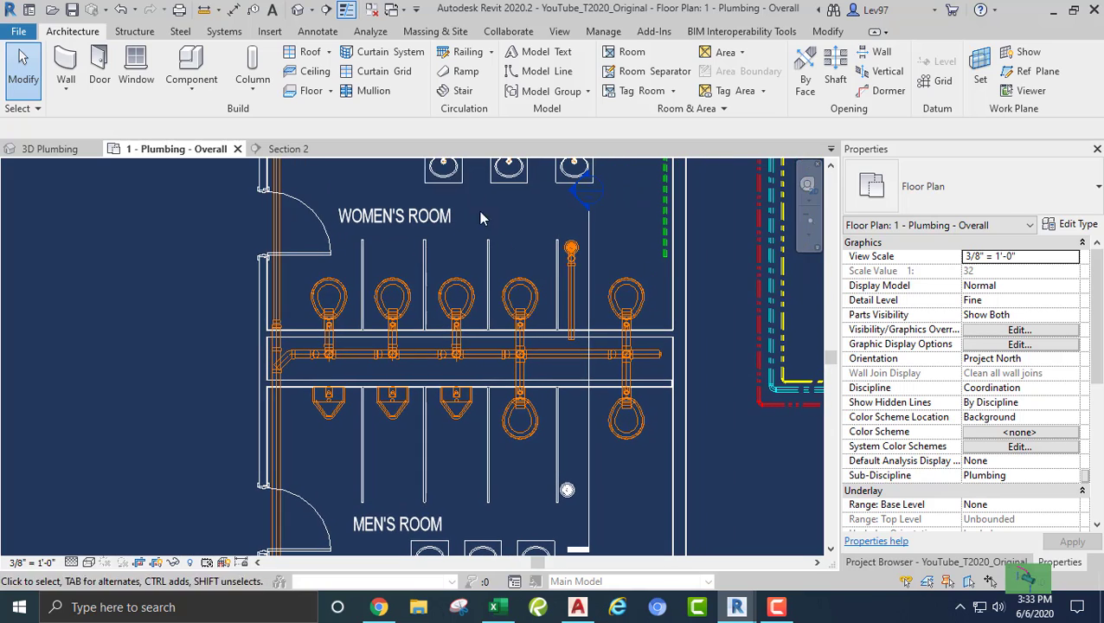
In the section view, draw a 3" vertical pipe about 8 1/4" down from the open end of the floor drain's horizontal pipe
{"action": "left_click", "coordinate": [294, 148]}
{"action": "scroll", "coordinate": [364, 429], "scroll_direction": "down", "scroll_amount": 4}
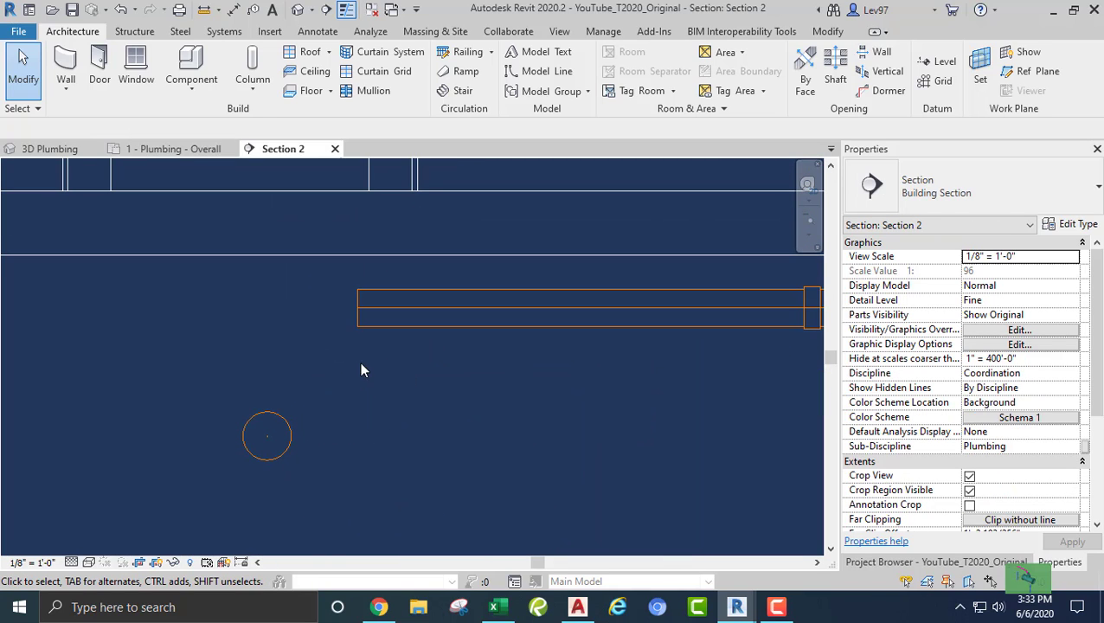
{"action": "middle_click_drag", "start_coordinate": [396, 351], "coordinate": [323, 380]}
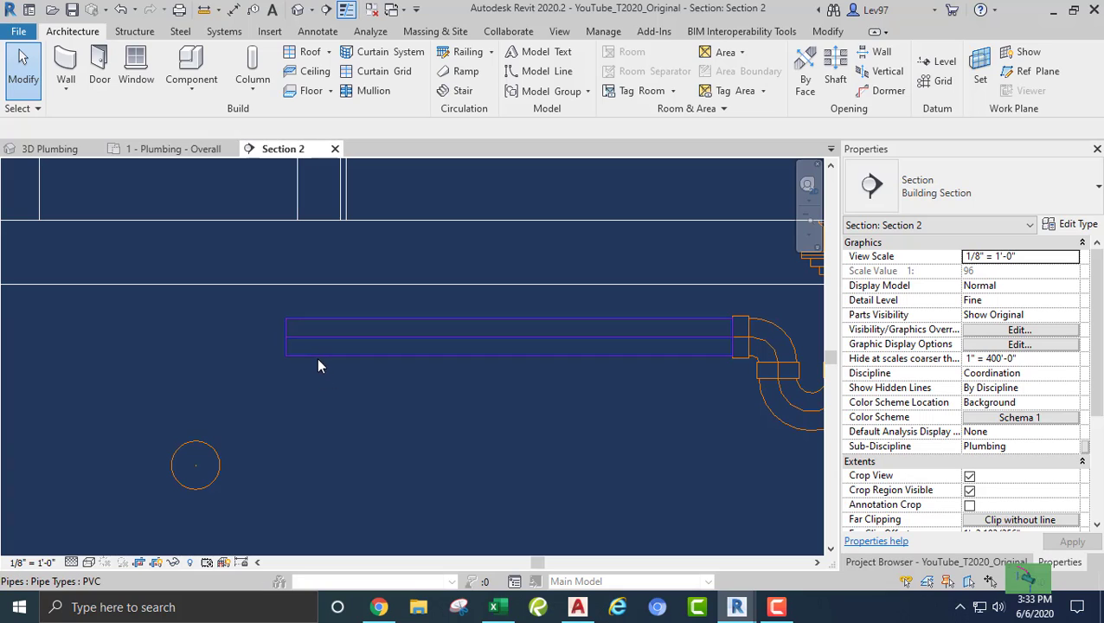
{"action": "left_click", "coordinate": [314, 361]}
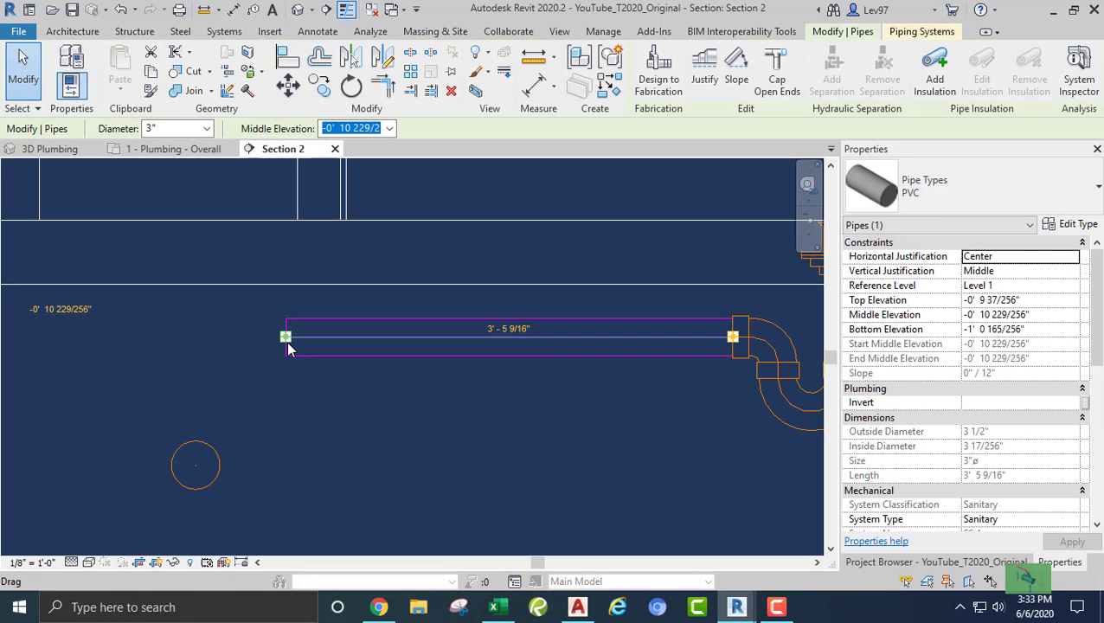
{"action": "scroll", "coordinate": [294, 364], "scroll_direction": "down", "scroll_amount": 2}
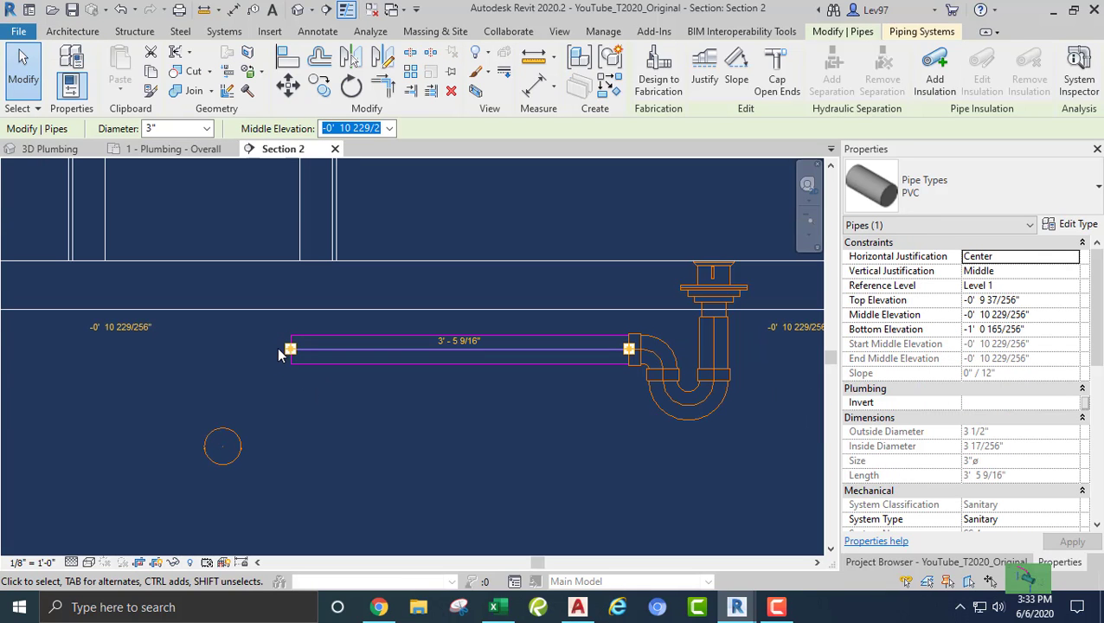
{"action": "right_click", "coordinate": [291, 350]}
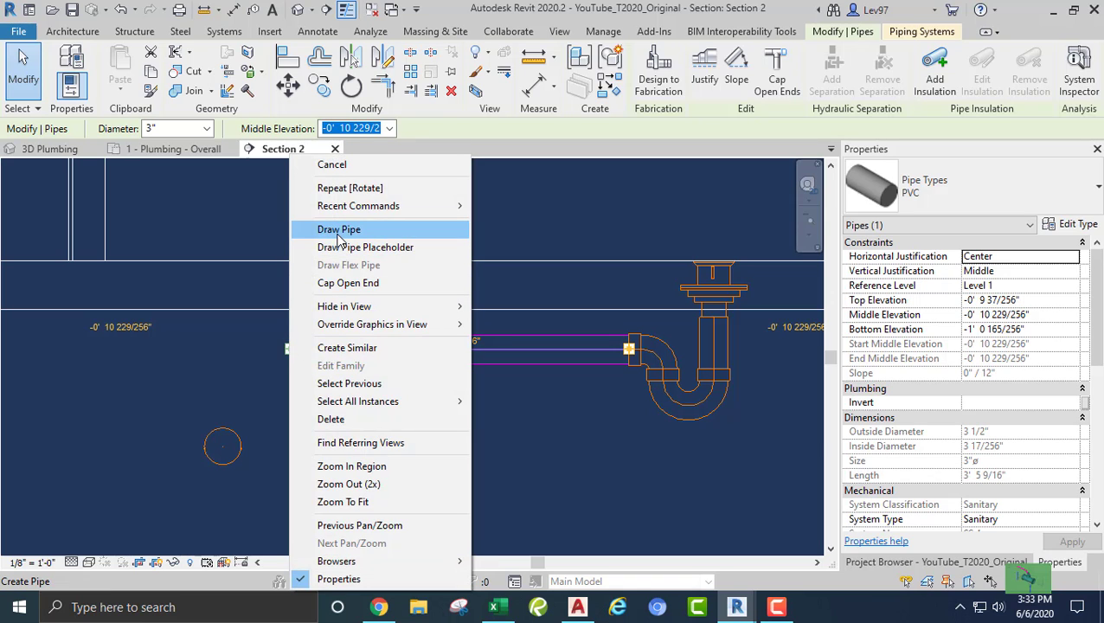
{"action": "left_click", "coordinate": [338, 229]}
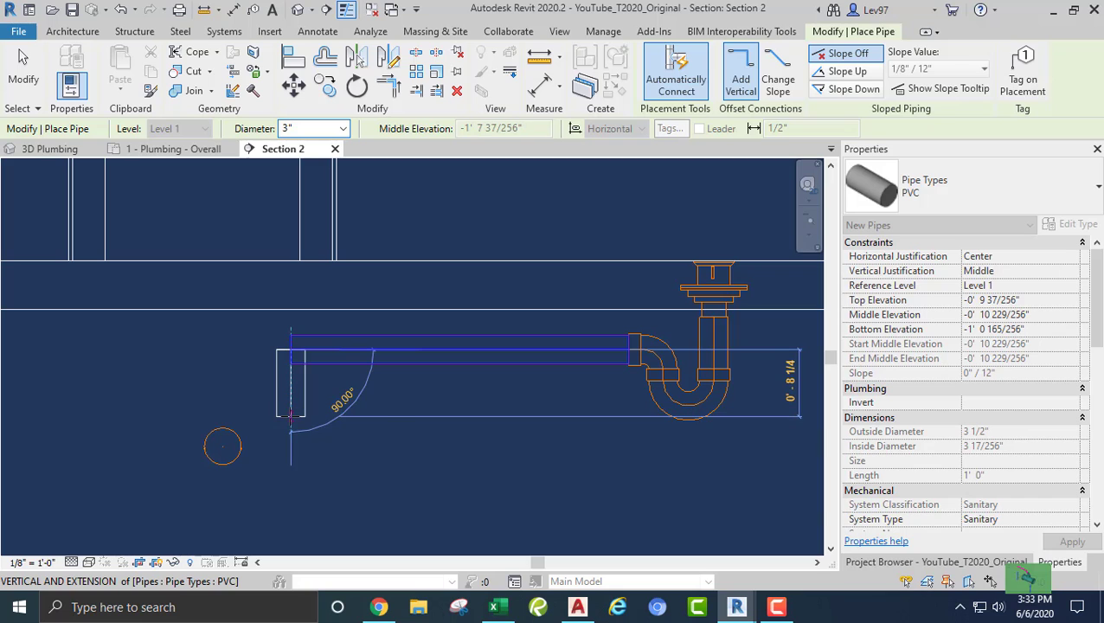
{"action": "left_click", "coordinate": [292, 419]}
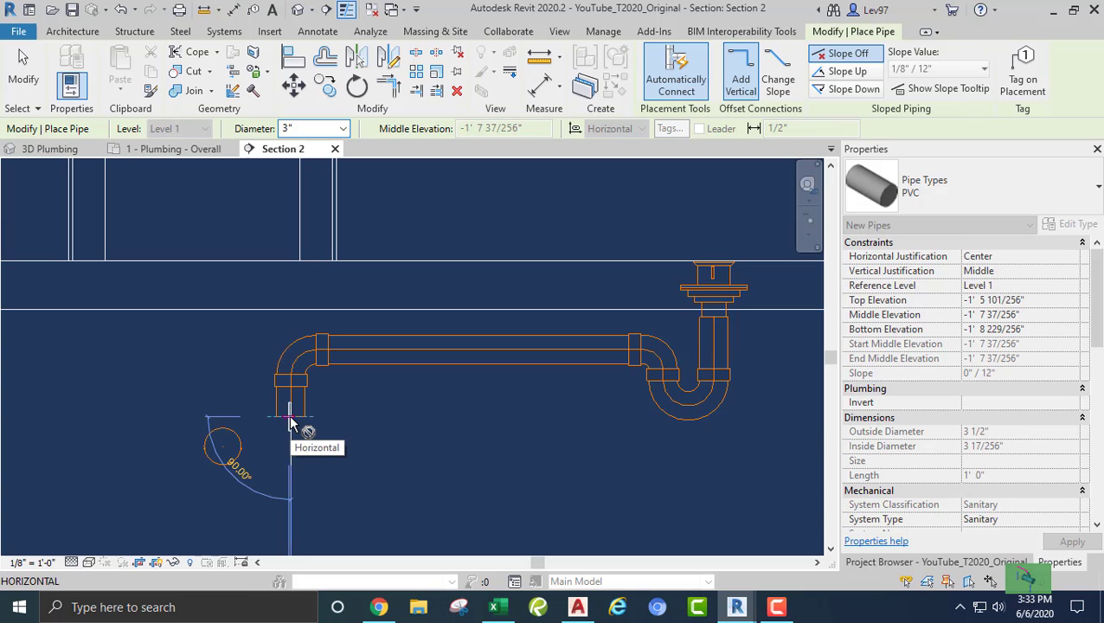
{"action": "key", "text": "Escape"}
{"action": "key", "text": "Escape"}
Raise the floor drain's horizontal 3" pipe to a middle elevation of -0' 9 19/64"
{"action": "middle_click_drag", "start_coordinate": [368, 413], "coordinate": [316, 456]}
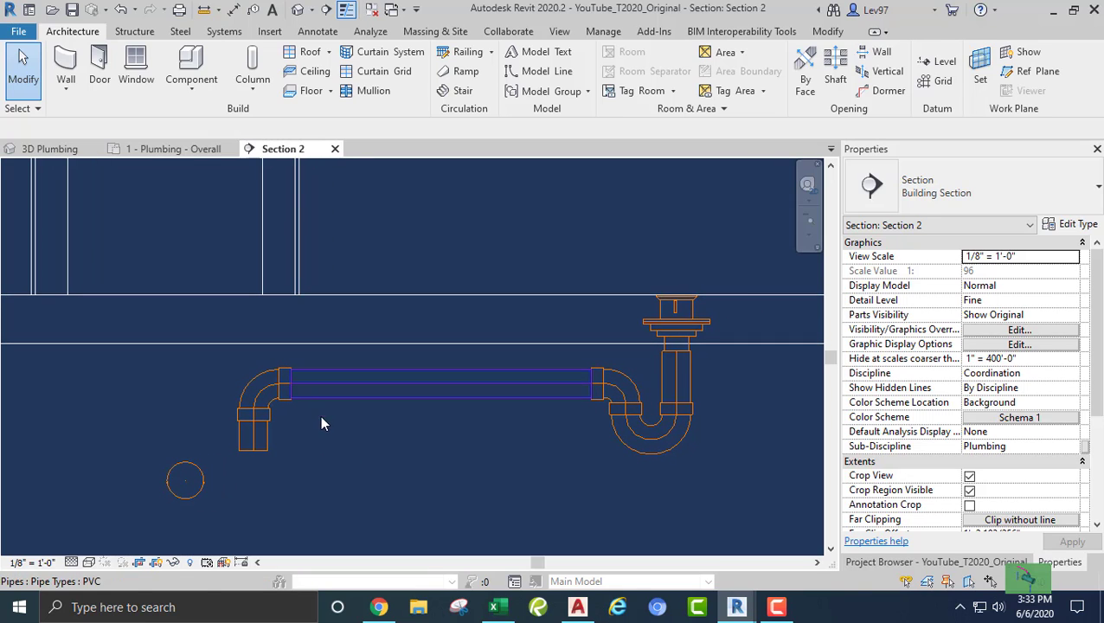
{"action": "left_click", "coordinate": [333, 396]}
{"action": "left_click_drag", "start_coordinate": [343, 382], "coordinate": [302, 451]}
{"action": "middle_click_drag", "start_coordinate": [303, 450], "coordinate": [446, 419]}
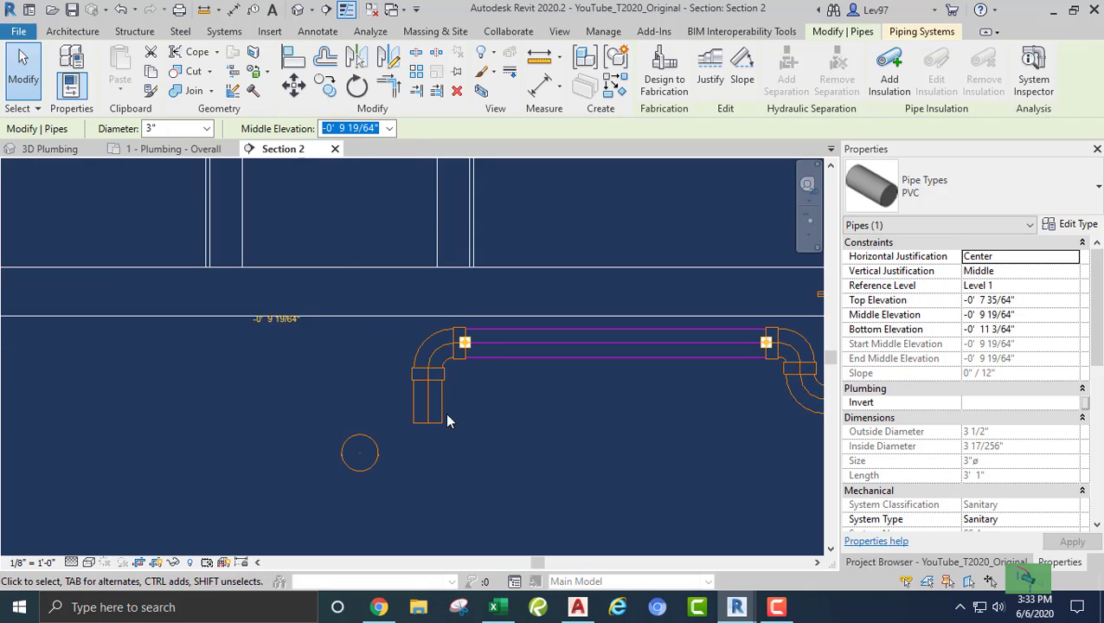
{"action": "key", "text": "Escape"}
Align the floor drain's vertical 3" drop with the centre of the waste main below it in section
{"action": "middle_click_drag", "start_coordinate": [340, 422], "coordinate": [390, 408]}
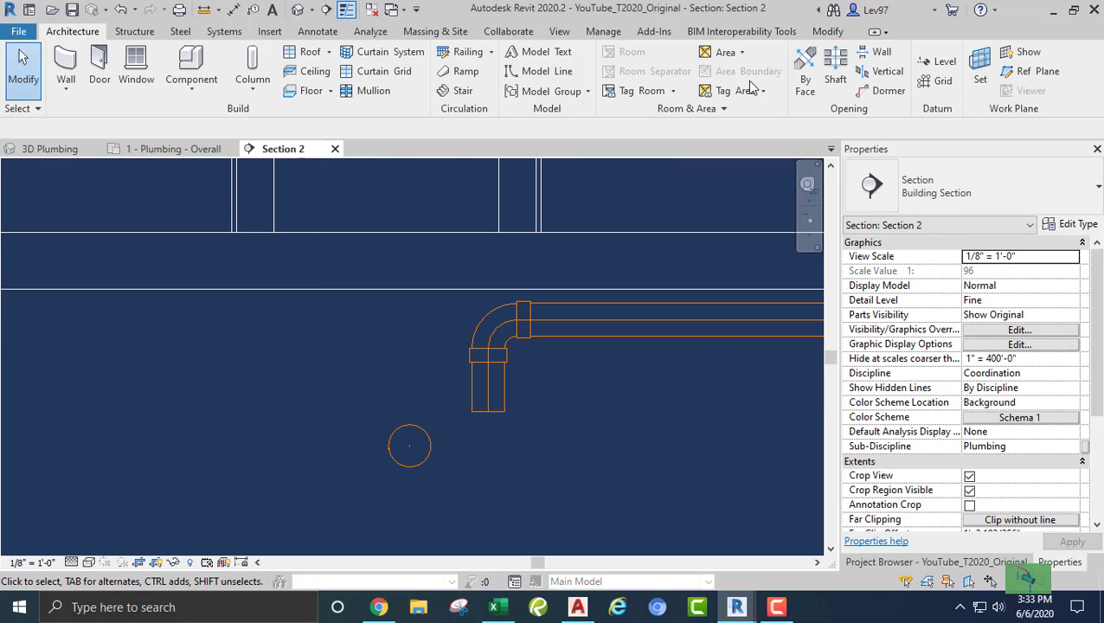
{"action": "left_click", "coordinate": [828, 32]}
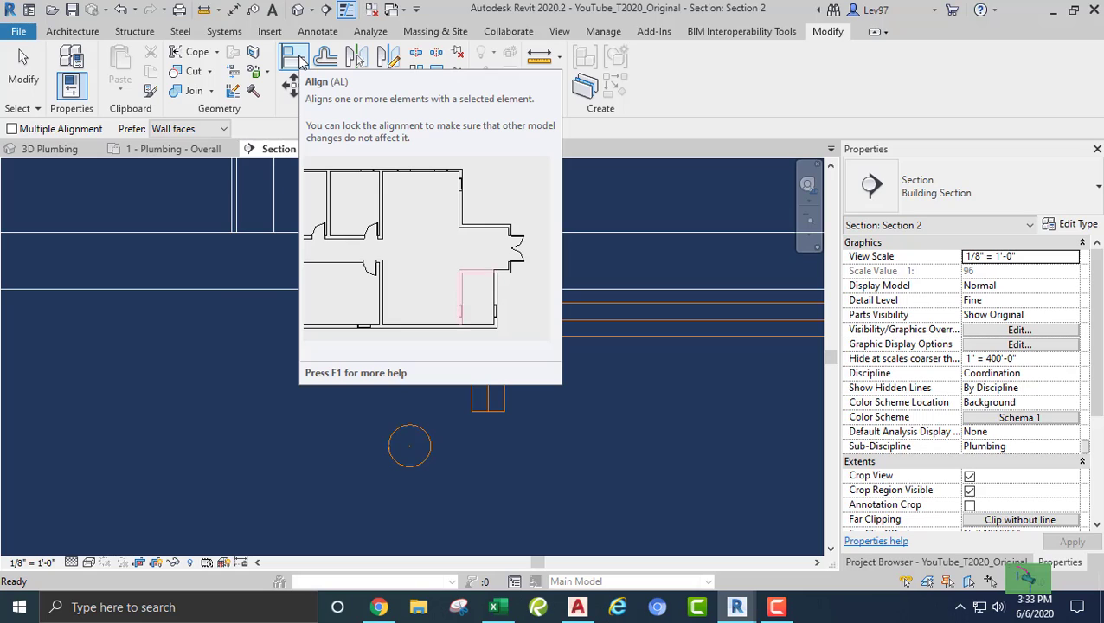
{"action": "left_click", "coordinate": [294, 57]}
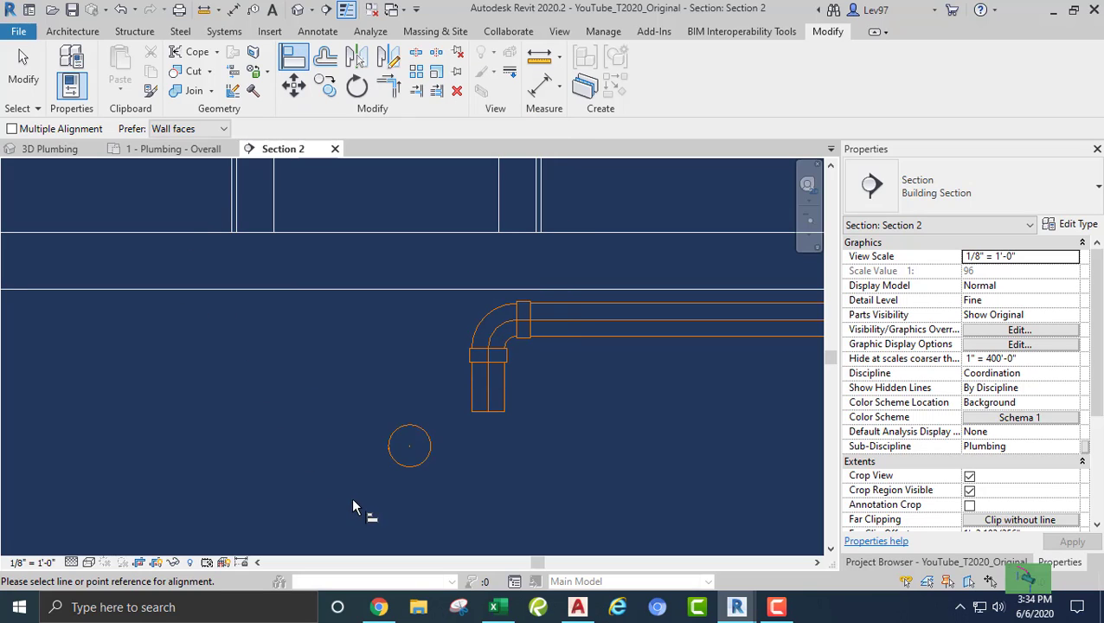
{"action": "left_click", "coordinate": [396, 458]}
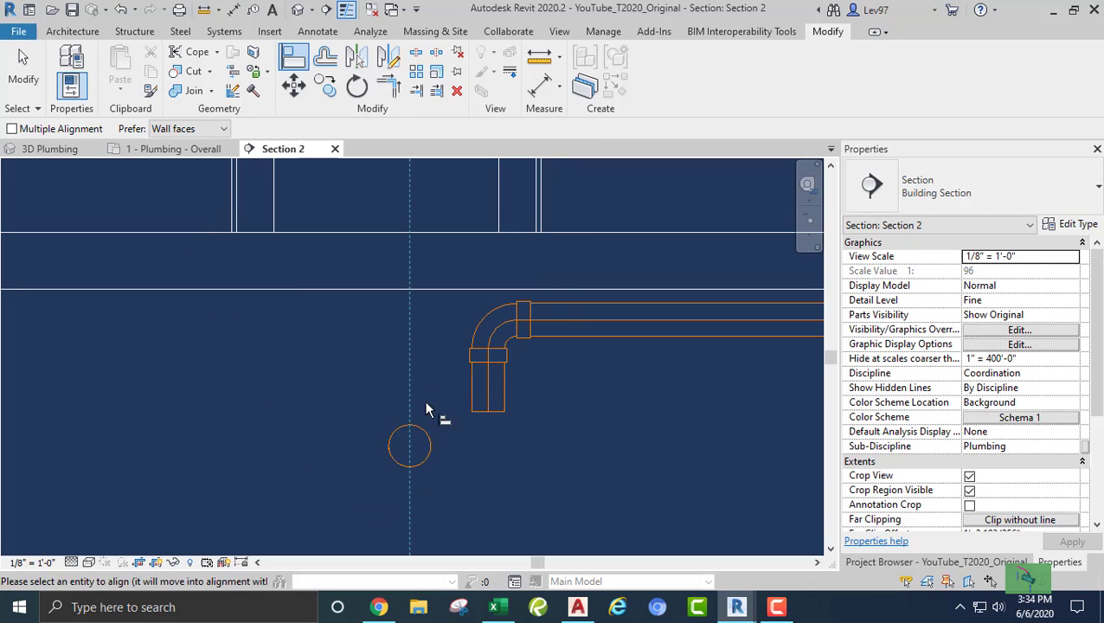
{"action": "left_click", "coordinate": [488, 388]}
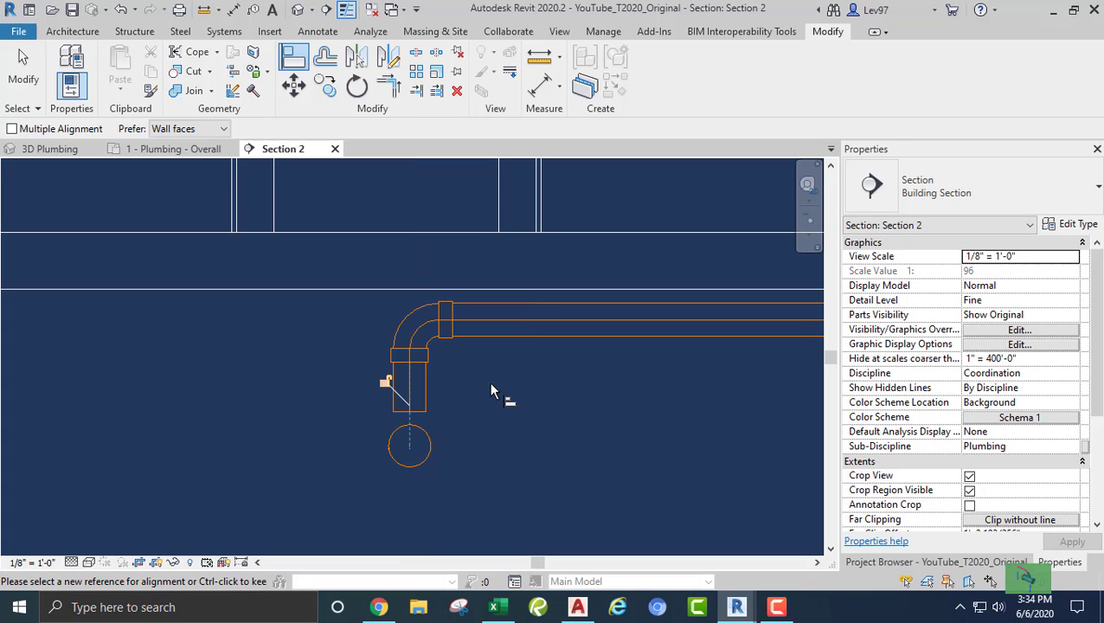
{"action": "key", "text": "Escape"}
{"action": "key", "text": "Escape"}
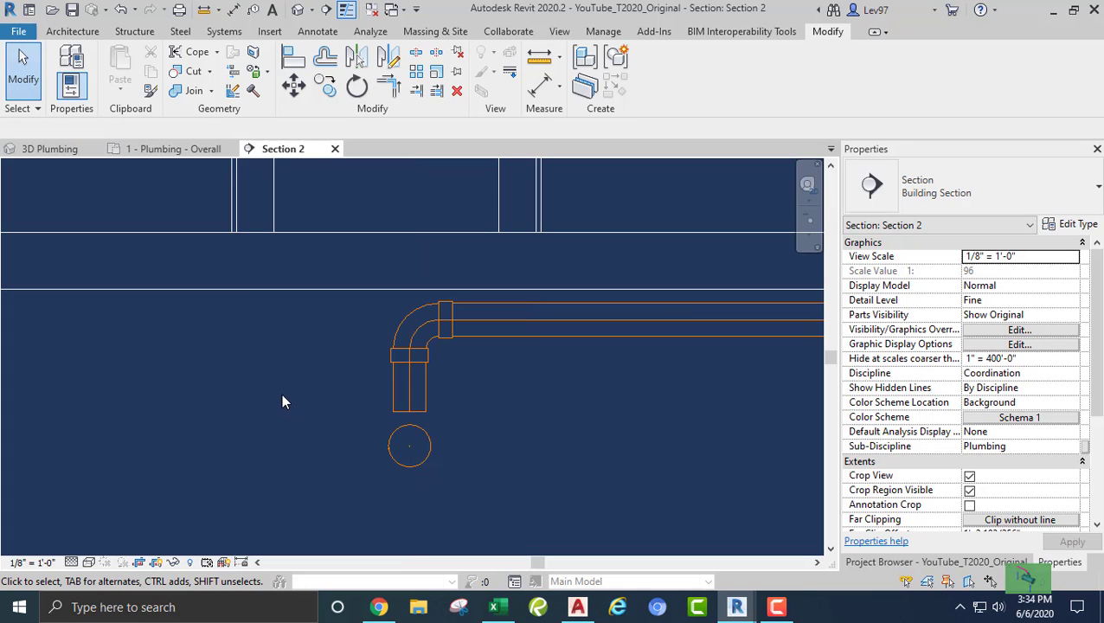
In the 3D Plumbing view, extend the floor drain's vertical 3" drop to join the waste main running below it
{"action": "left_click", "coordinate": [52, 148]}
{"action": "middle_click_drag", "start_coordinate": [335, 439], "coordinate": [222, 369]}
{"action": "scroll", "coordinate": [260, 372], "scroll_direction": "up", "scroll_amount": 2}
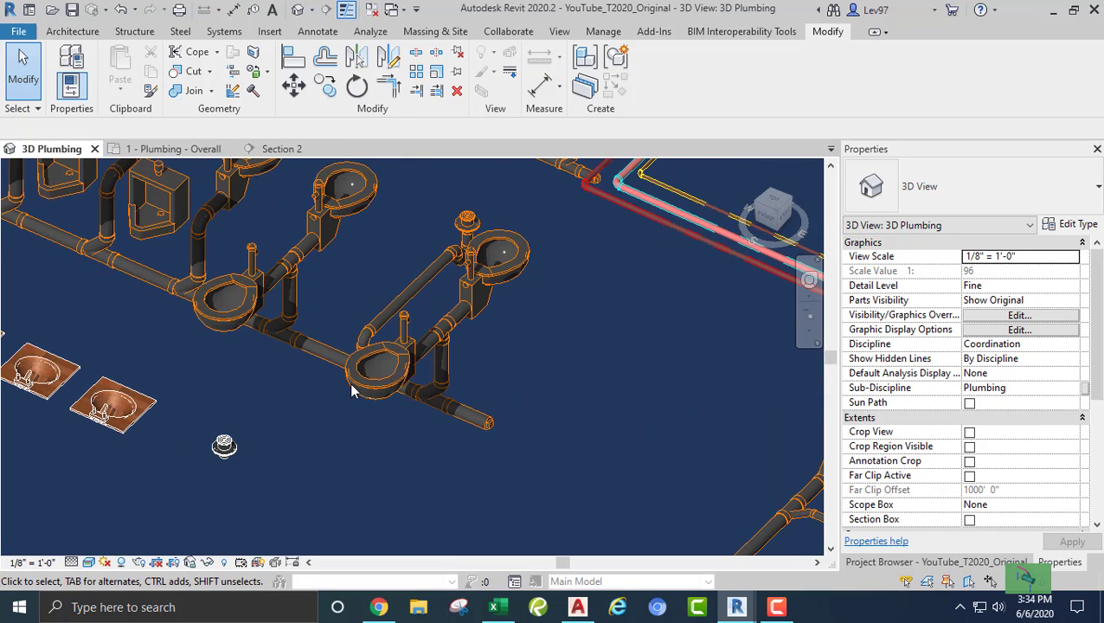
{"action": "scroll", "coordinate": [368, 332], "scroll_direction": "up", "scroll_amount": 2}
{"action": "left_click", "coordinate": [374, 337]}
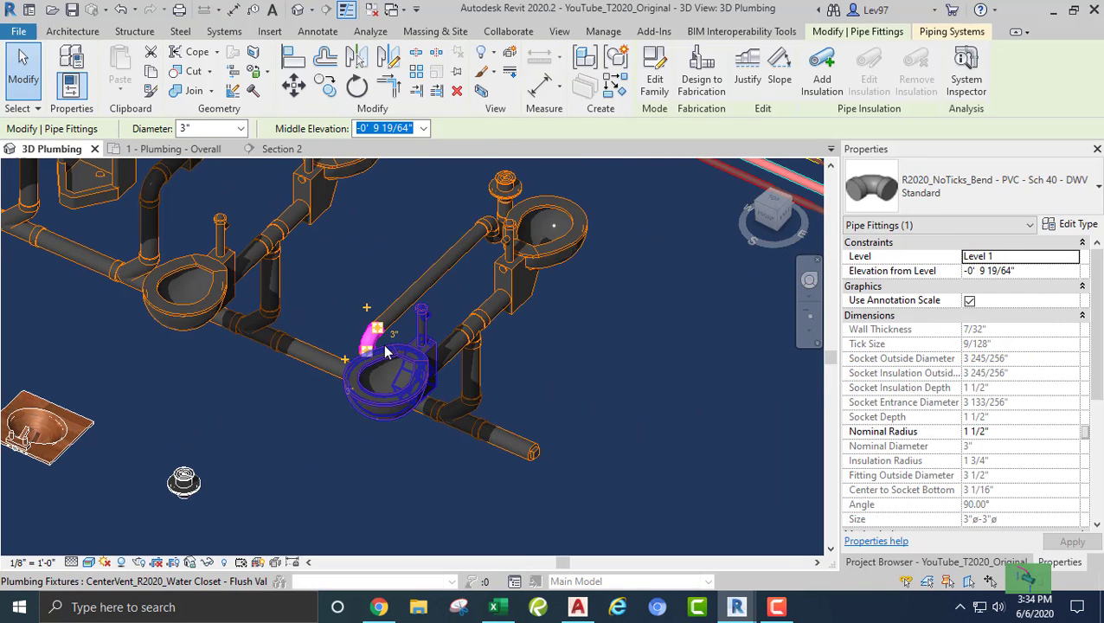
{"action": "middle_click_drag", "start_coordinate": [383, 345], "coordinate": [389, 439], "text": "shift"}
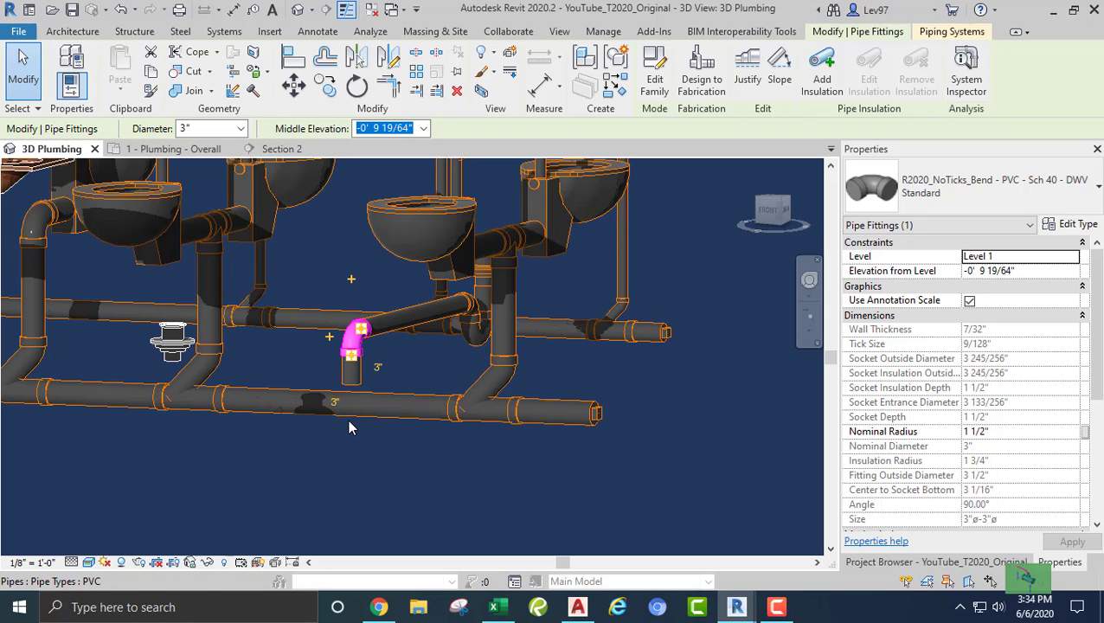
{"action": "key", "text": "Escape"}
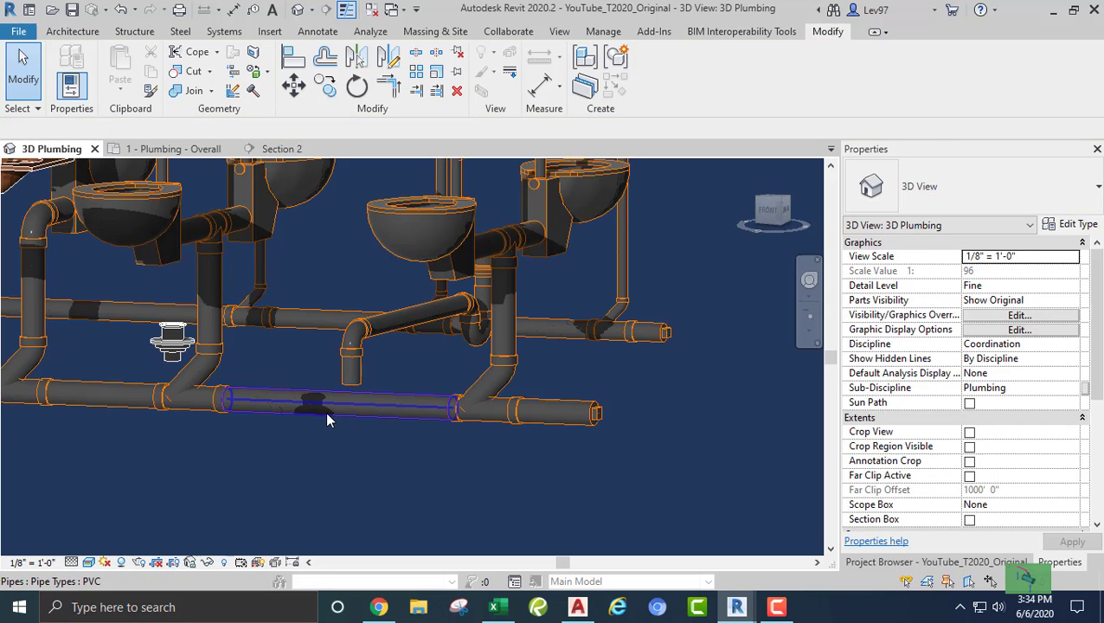
{"action": "middle_click_drag", "start_coordinate": [328, 419], "coordinate": [299, 455], "text": "shift"}
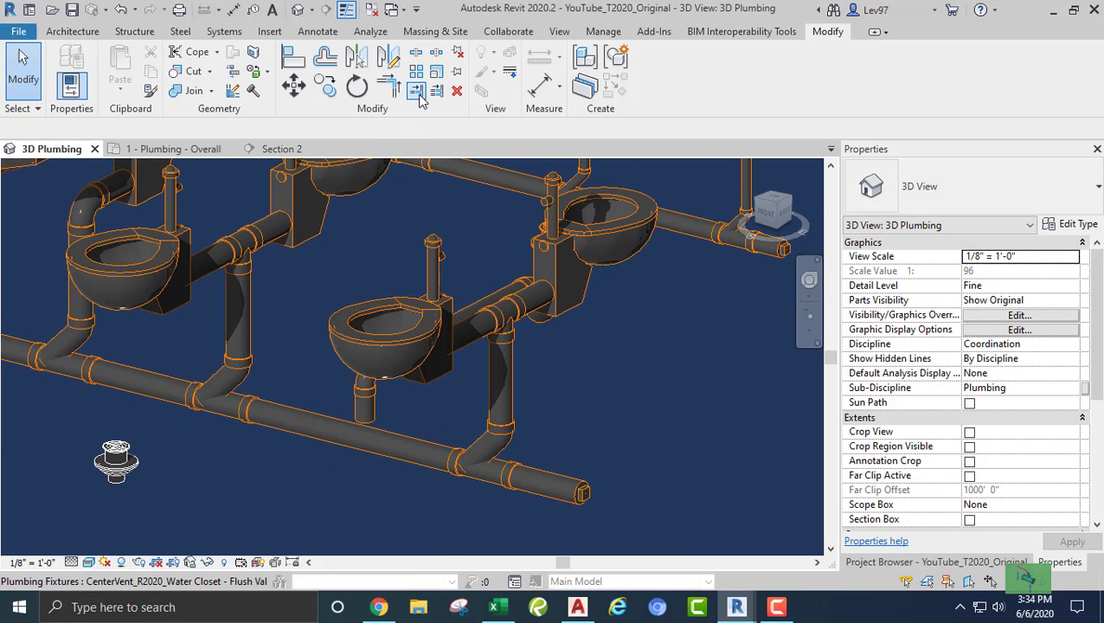
{"action": "left_click", "coordinate": [417, 90]}
{"action": "left_click", "coordinate": [299, 431]}
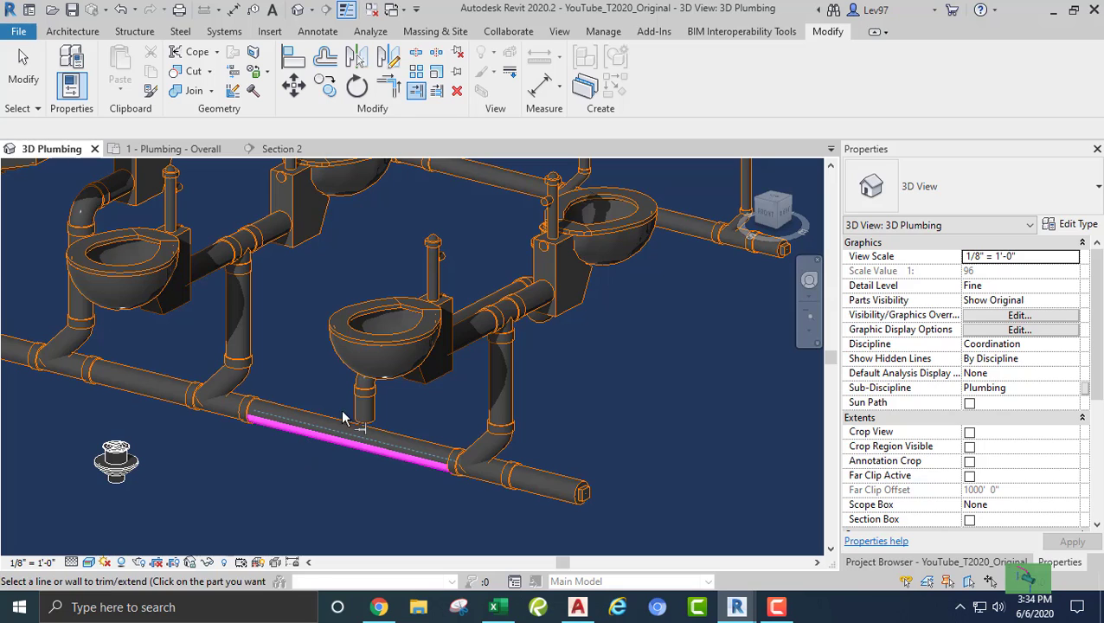
{"action": "left_click", "coordinate": [364, 408]}
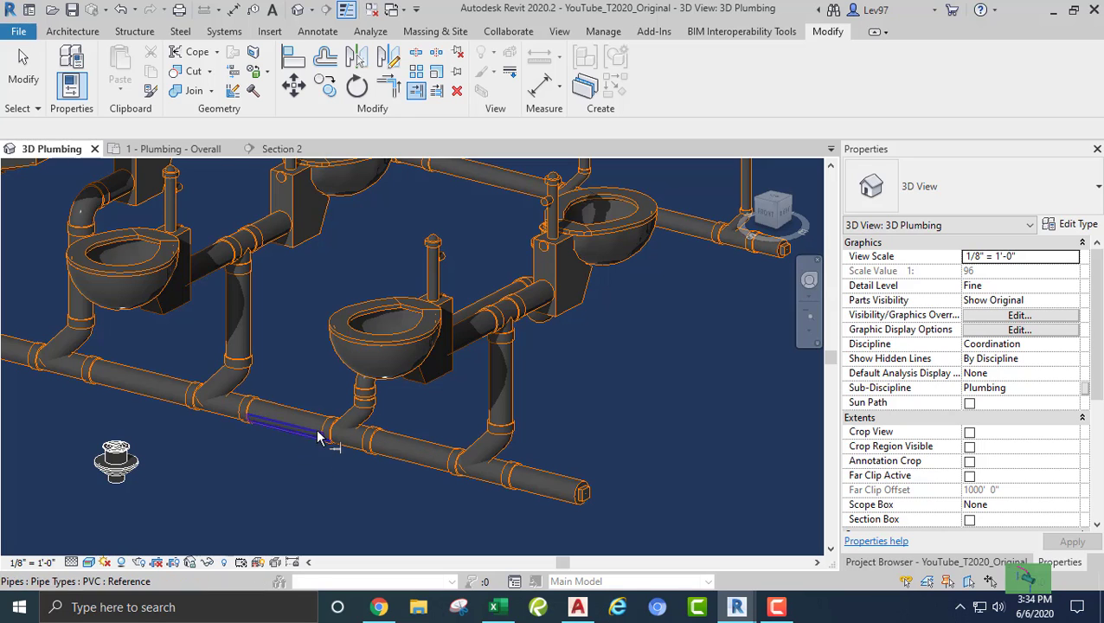
{"action": "key", "text": "Escape"}
Examine the floor drain's wye connection on the main, and check the properties of the 4" pipe leaving the toilet group
{"action": "scroll", "coordinate": [395, 376], "scroll_direction": "up", "scroll_amount": 1}
{"action": "scroll", "coordinate": [330, 429], "scroll_direction": "up", "scroll_amount": 5}
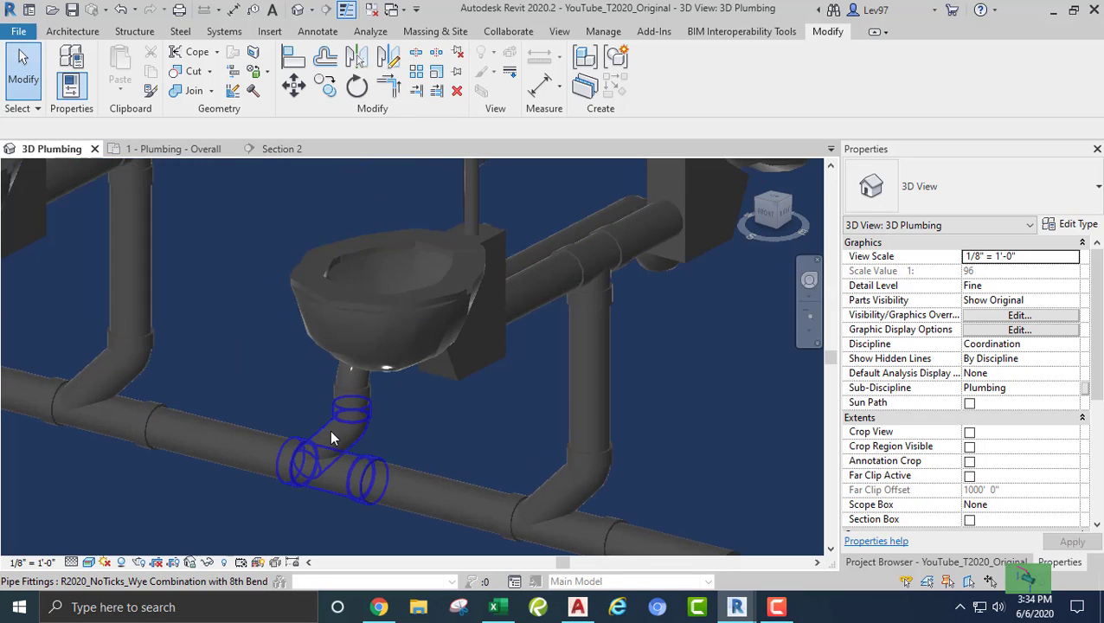
{"action": "scroll", "coordinate": [495, 403], "scroll_direction": "down", "scroll_amount": 6}
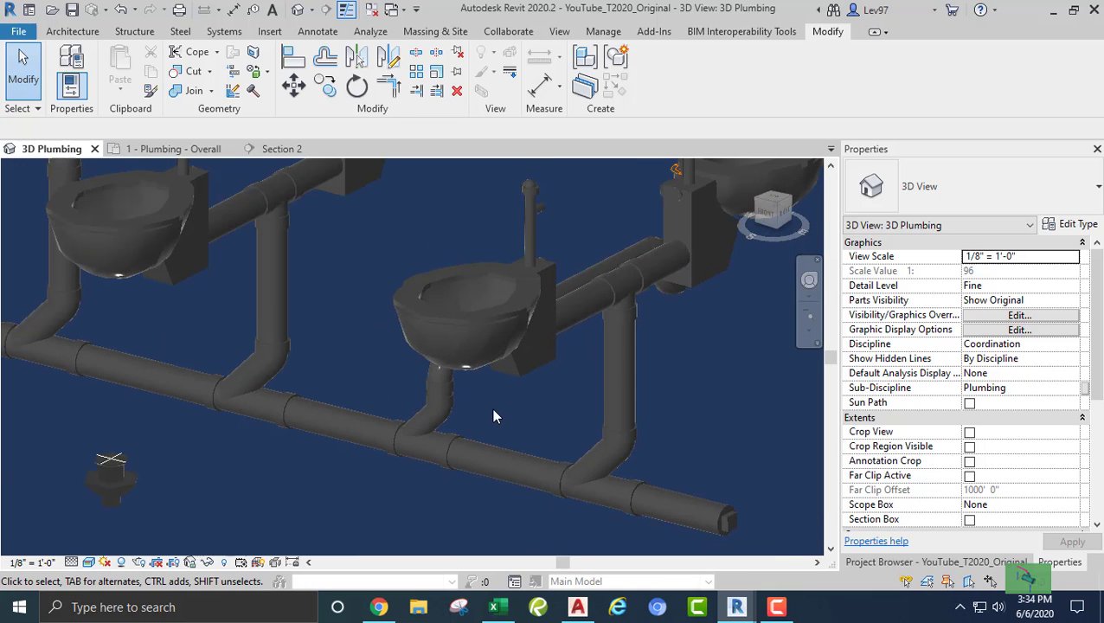
{"action": "scroll", "coordinate": [304, 421], "scroll_direction": "down", "scroll_amount": 2}
{"action": "scroll", "coordinate": [298, 422], "scroll_direction": "down", "scroll_amount": 2}
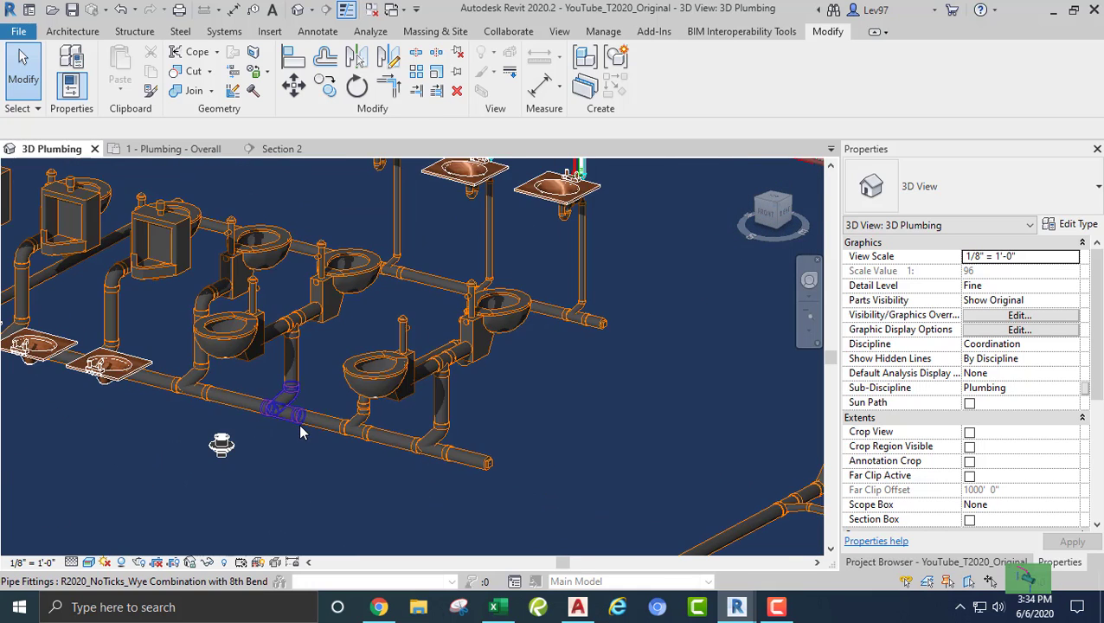
{"action": "middle_click_drag", "start_coordinate": [298, 424], "coordinate": [133, 456], "text": "shift"}
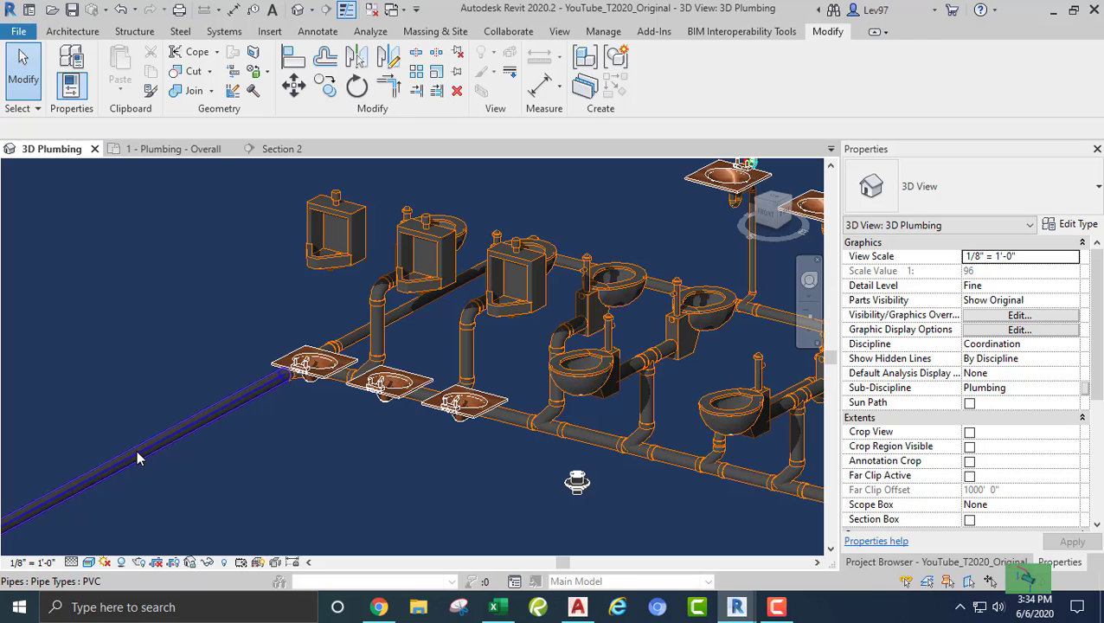
{"action": "left_click", "coordinate": [137, 459]}
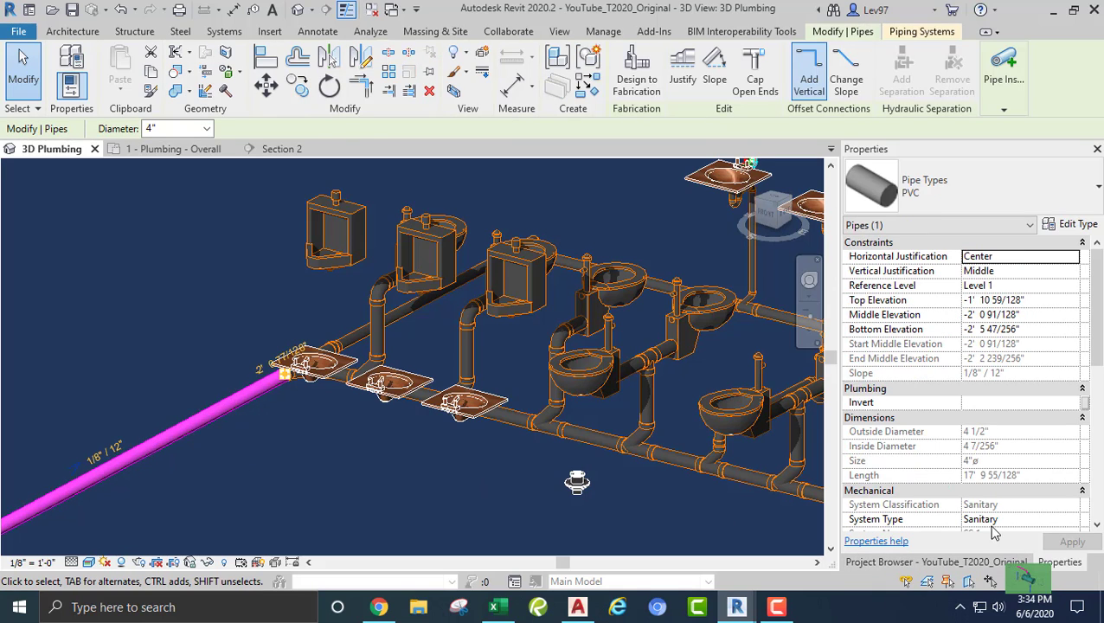
{"action": "scroll", "coordinate": [959, 430], "scroll_direction": "down", "scroll_amount": 5}
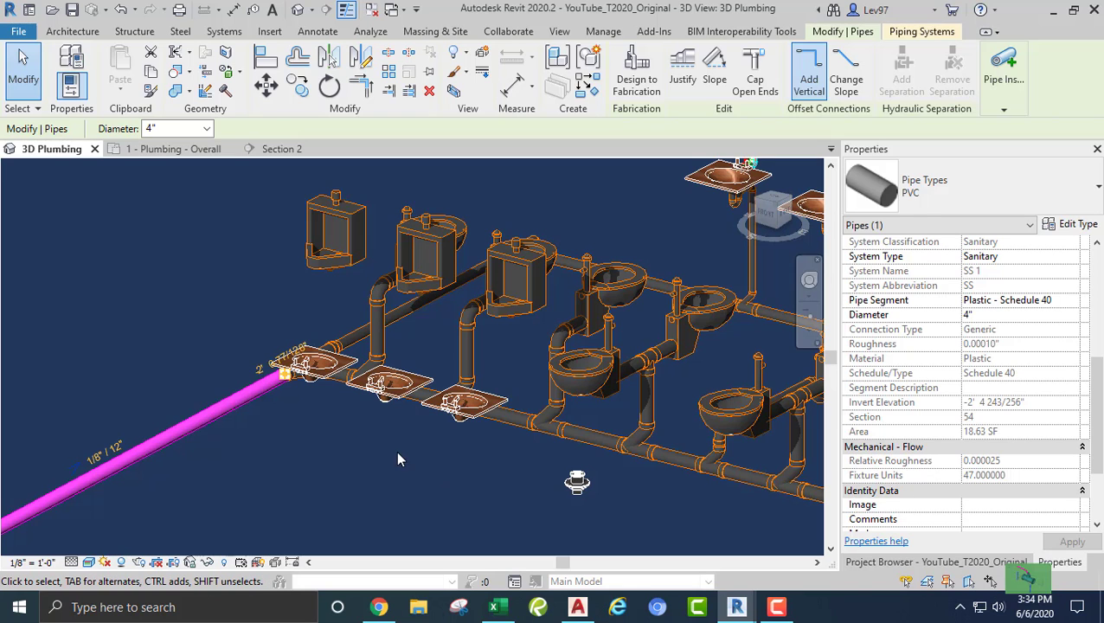
{"action": "left_click", "coordinate": [362, 445]}
{"action": "scroll", "coordinate": [361, 446], "scroll_direction": "down", "scroll_amount": 2}
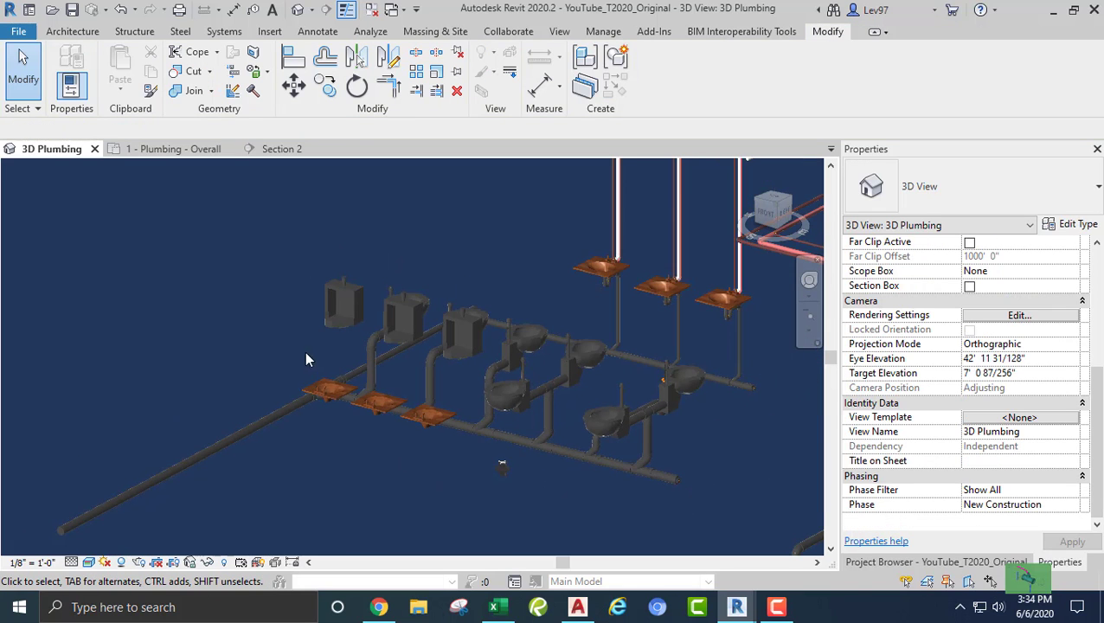
In the 1 - Plumbing - Overall plan, examine the men's room floor drain and its position relative to the waste main
{"action": "left_click", "coordinate": [181, 149]}
{"action": "middle_click_drag", "start_coordinate": [216, 333], "coordinate": [130, 305]}
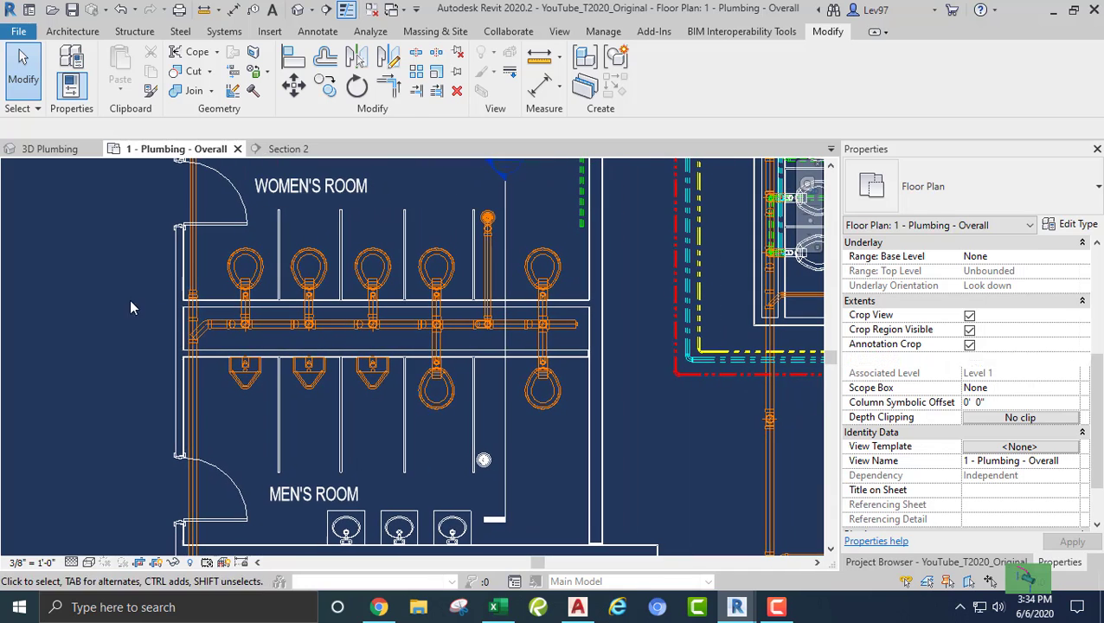
{"action": "middle_click_drag", "start_coordinate": [506, 428], "coordinate": [452, 381]}
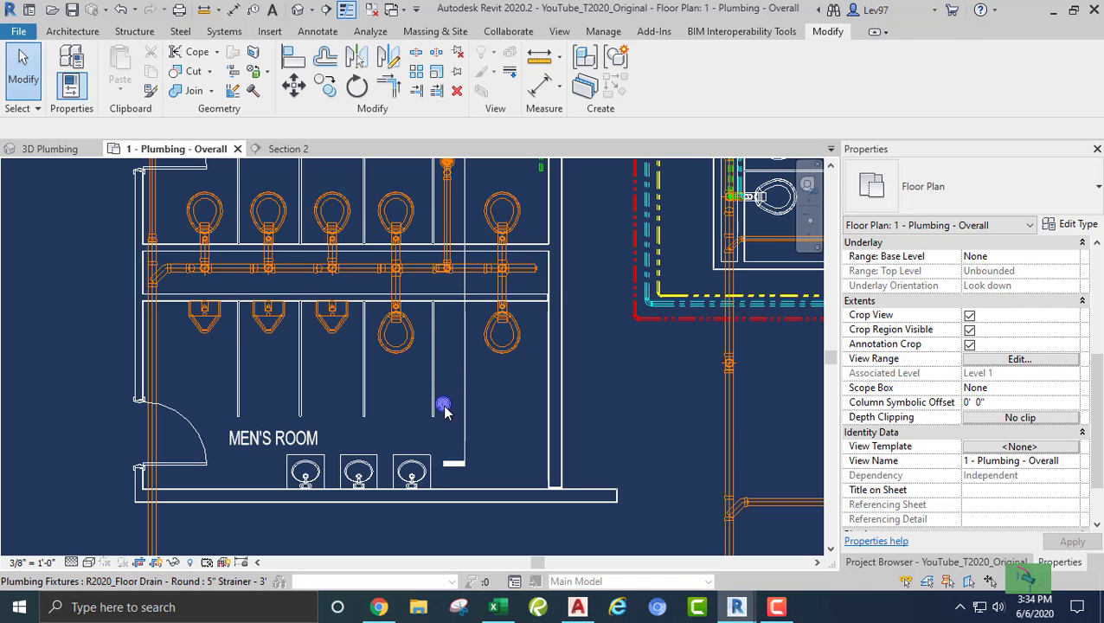
{"action": "left_click", "coordinate": [443, 404]}
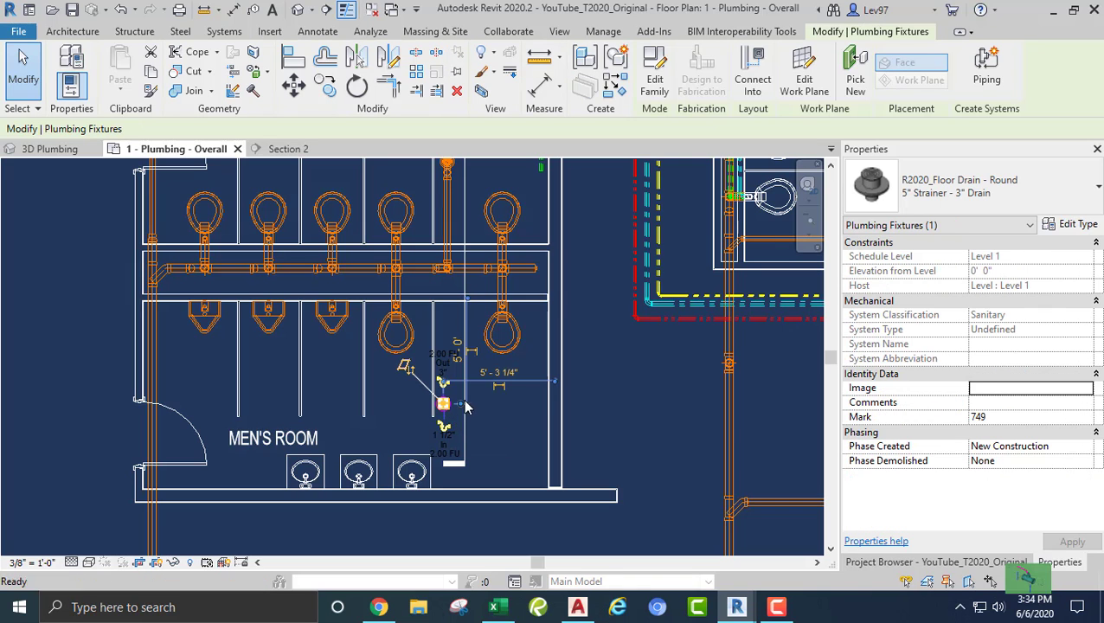
{"action": "key", "text": "Escape"}
{"action": "middle_click_drag", "start_coordinate": [510, 414], "coordinate": [471, 464]}
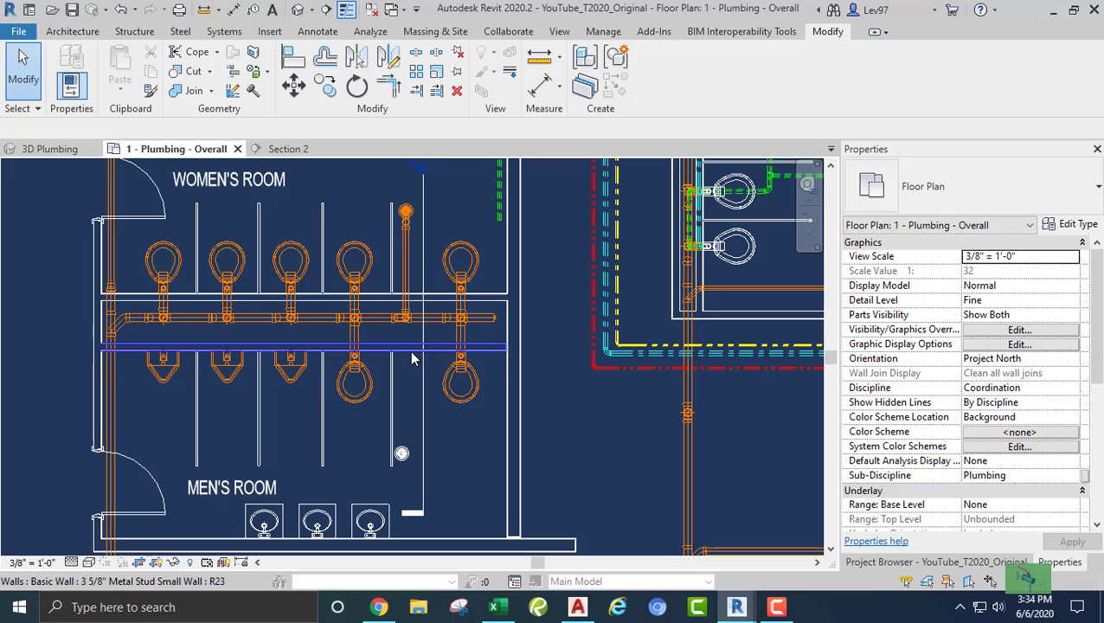
{"action": "middle_click_drag", "start_coordinate": [412, 357], "coordinate": [462, 277]}
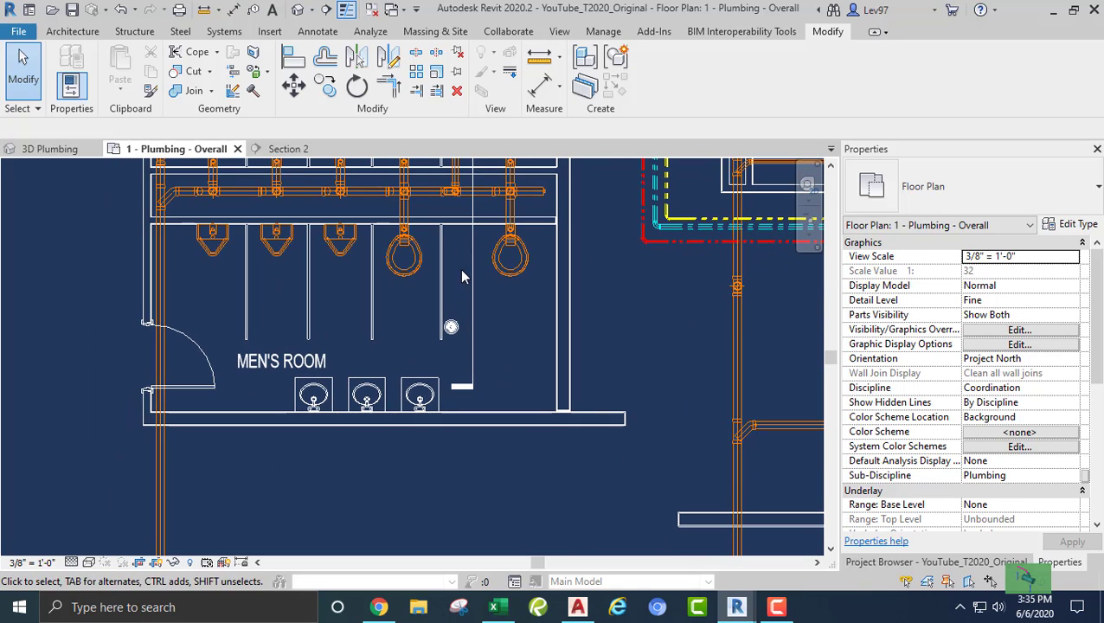
{"action": "middle_click_drag", "start_coordinate": [455, 214], "coordinate": [484, 381]}
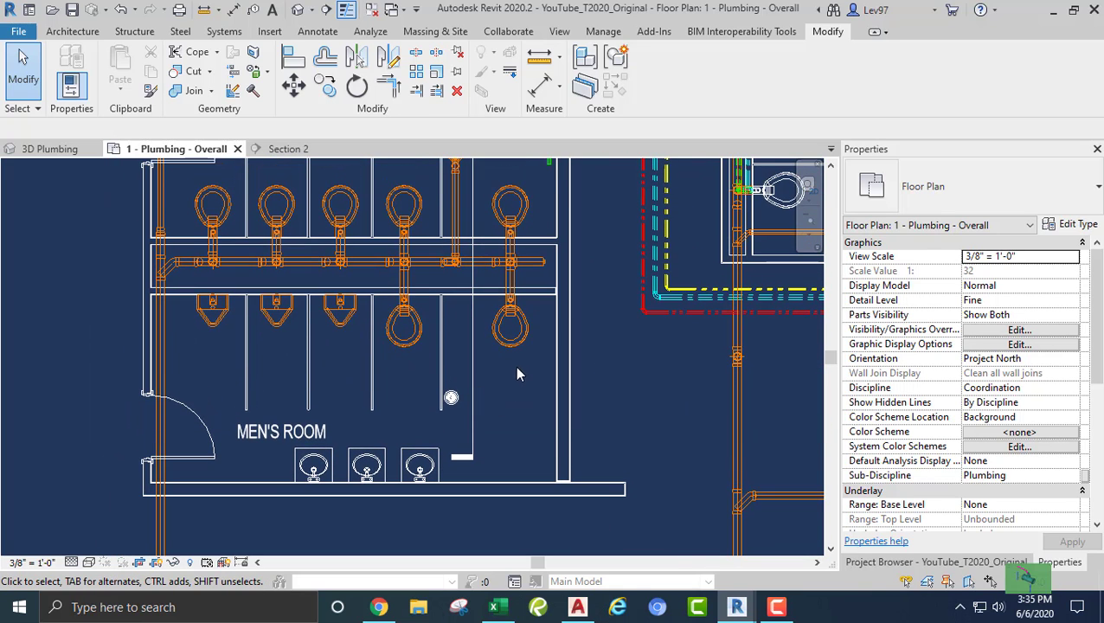
{"action": "left_click", "coordinate": [452, 400]}
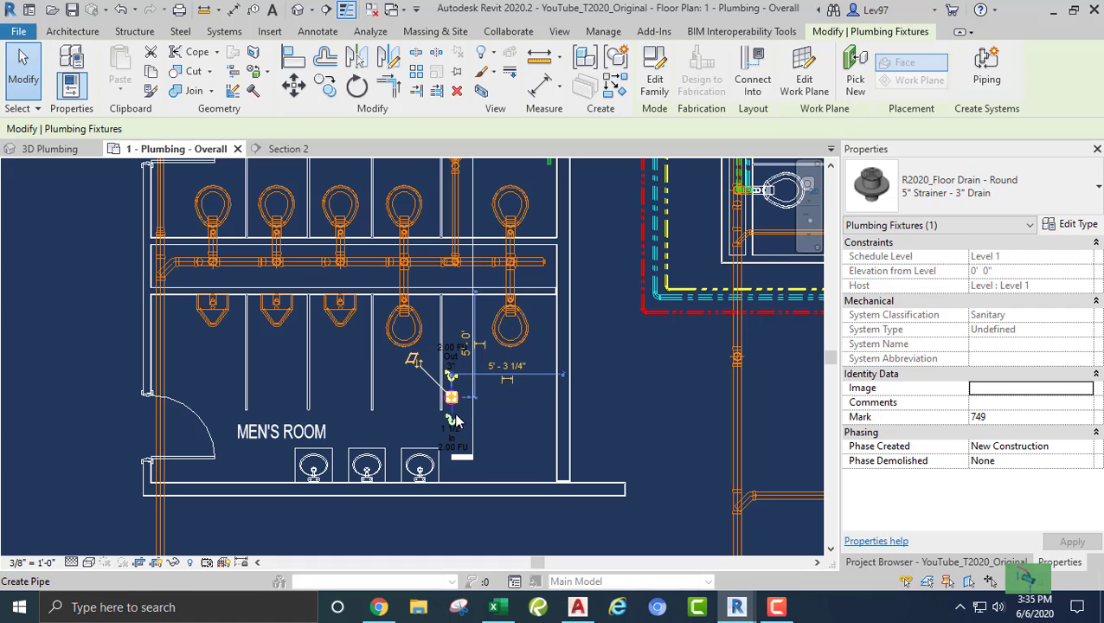
{"action": "left_click", "coordinate": [494, 413]}
{"action": "scroll", "coordinate": [464, 382], "scroll_direction": "up", "scroll_amount": 3}
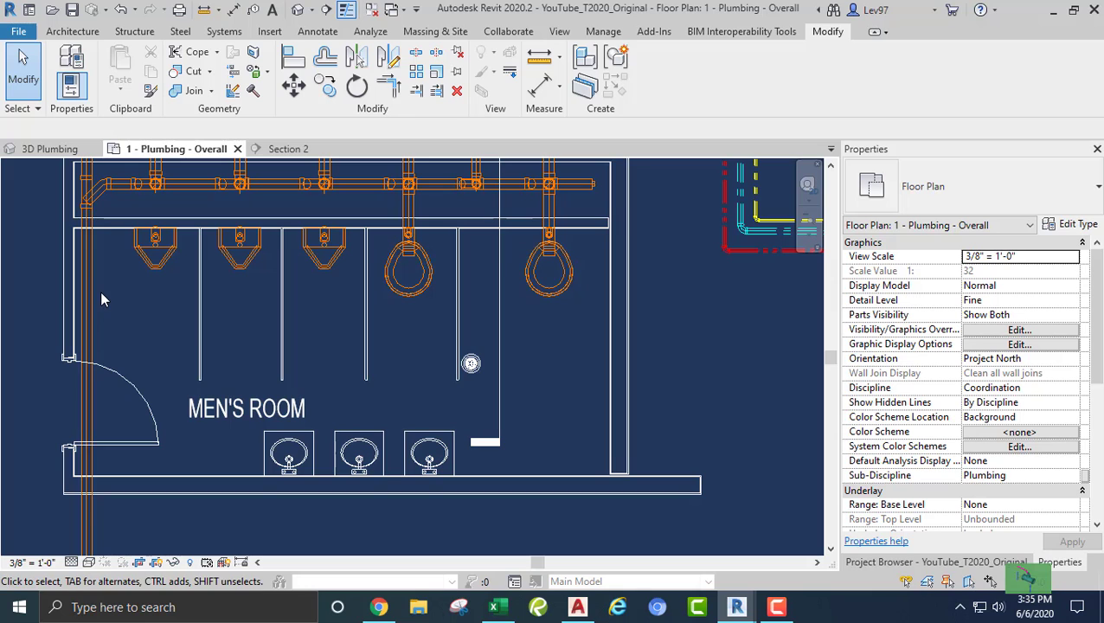
Move the section line across the plan to the edge of the men's room urinal farthest from the door
{"action": "middle_click_drag", "start_coordinate": [92, 321], "coordinate": [122, 437]}
{"action": "middle_click_drag", "start_coordinate": [187, 410], "coordinate": [189, 412]}
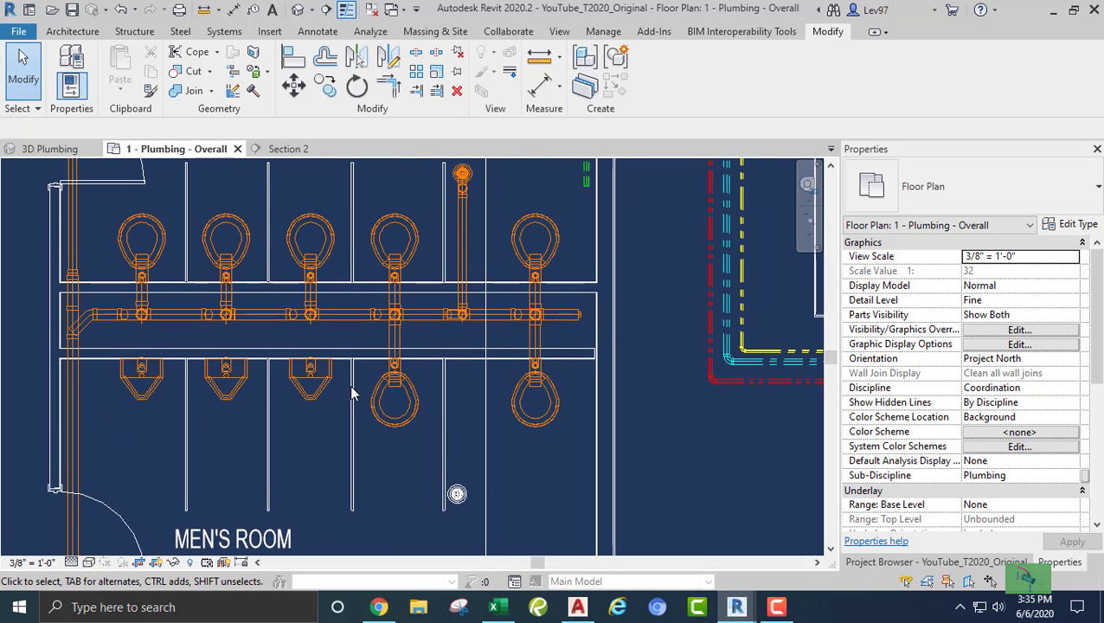
{"action": "left_click", "coordinate": [485, 415]}
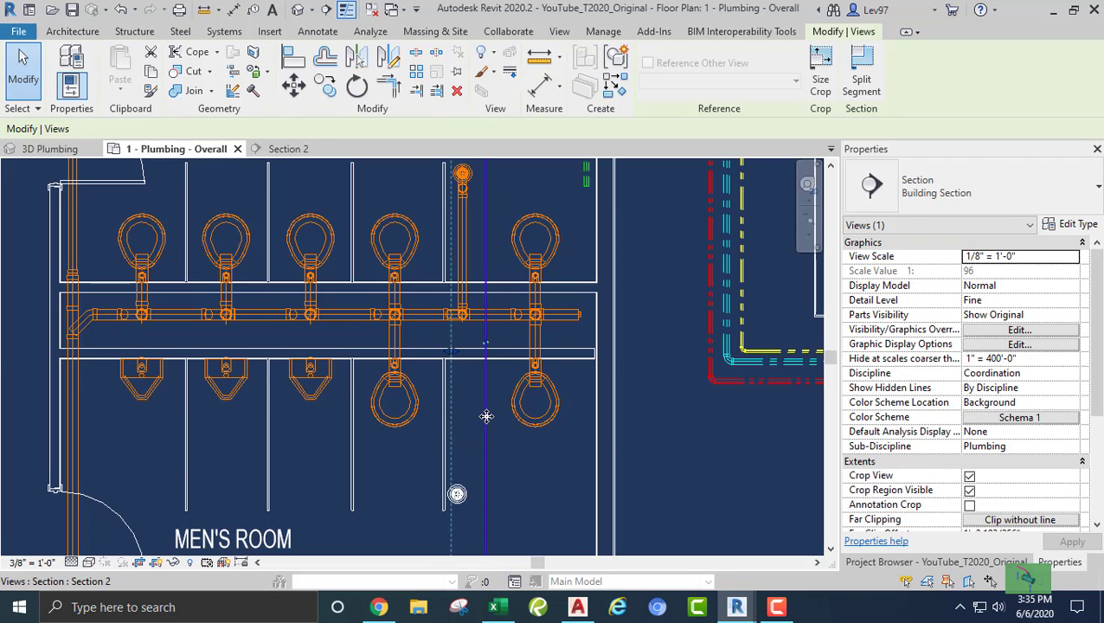
{"action": "left_click_drag", "start_coordinate": [486, 416], "coordinate": [328, 397]}
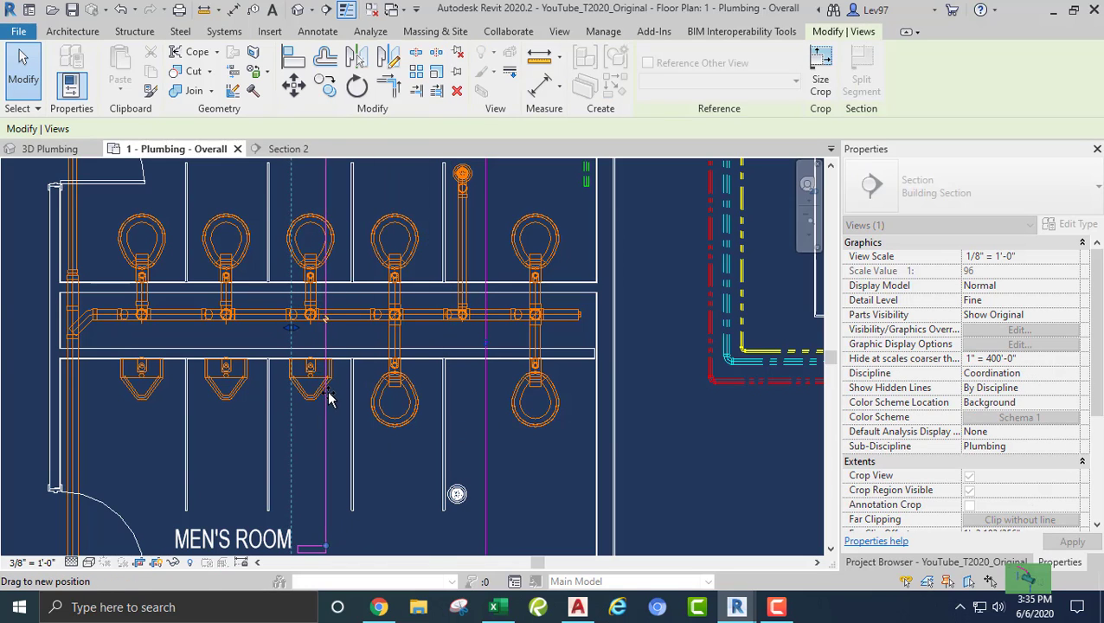
{"action": "left_click", "coordinate": [338, 416]}
{"action": "middle_click_drag", "start_coordinate": [355, 424], "coordinate": [350, 447]}
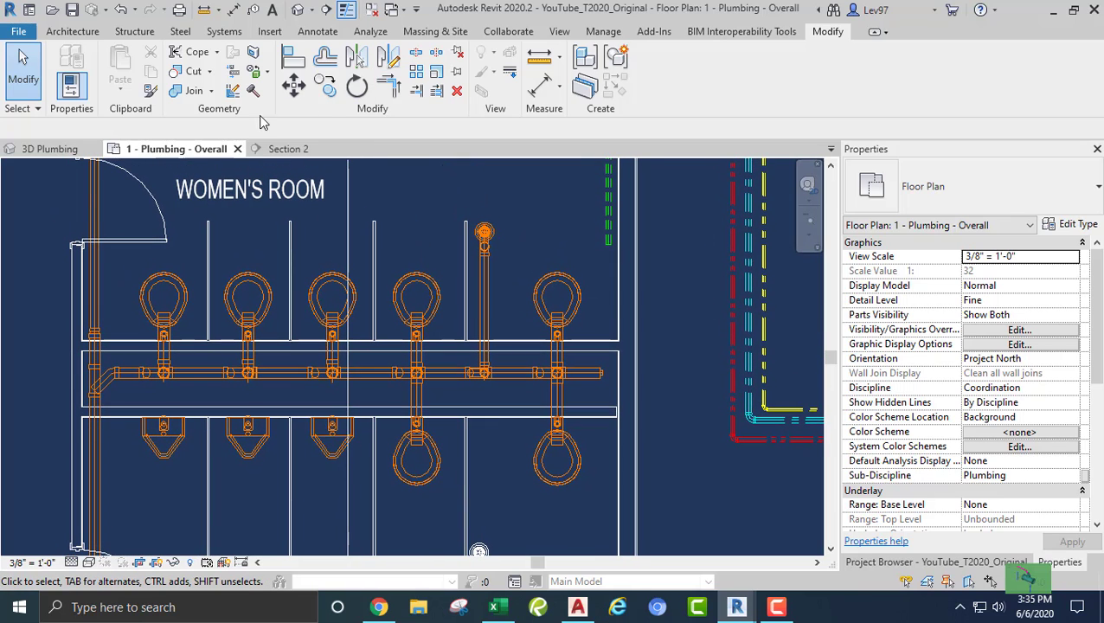
In the Section 2 view, draw a 2" vertical pipe from the urinal's bottom outlet down to about elevation 1' 5 1/16"
{"action": "left_click", "coordinate": [288, 149]}
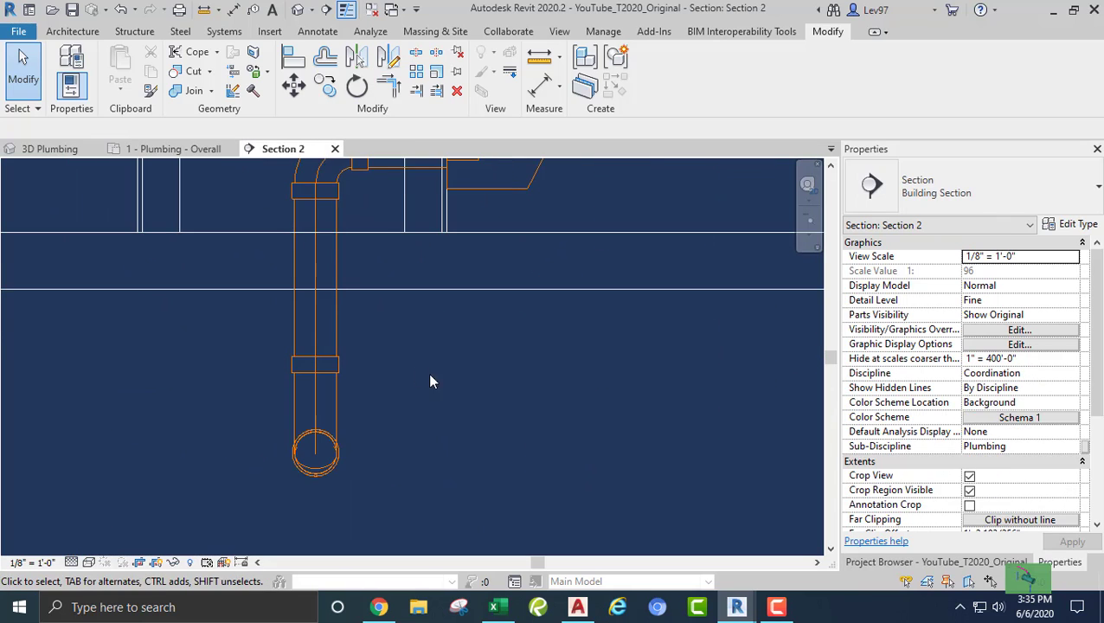
{"action": "scroll", "coordinate": [431, 377], "scroll_direction": "down", "scroll_amount": 3}
{"action": "scroll", "coordinate": [412, 382], "scroll_direction": "up", "scroll_amount": 3}
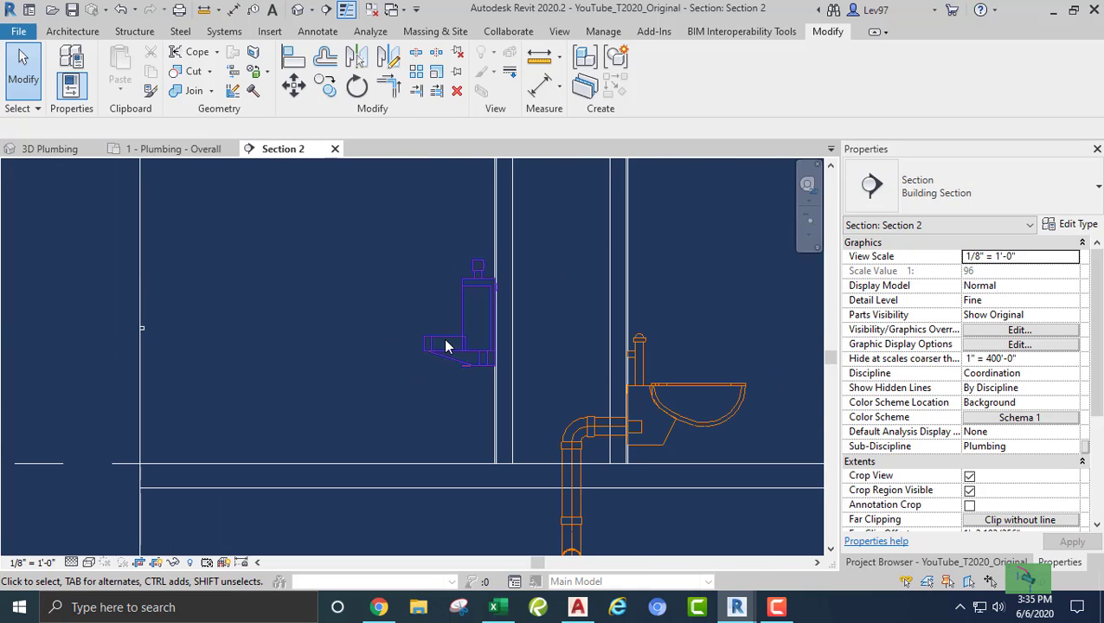
{"action": "left_click", "coordinate": [447, 359]}
{"action": "scroll", "coordinate": [459, 406], "scroll_direction": "up", "scroll_amount": 1}
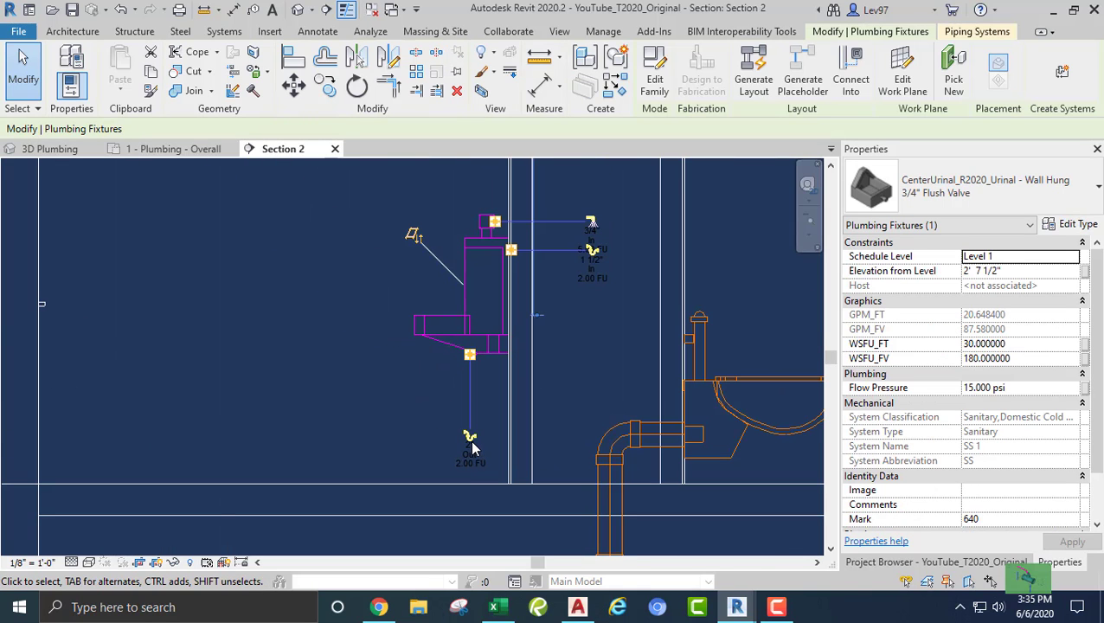
{"action": "left_click", "coordinate": [467, 437]}
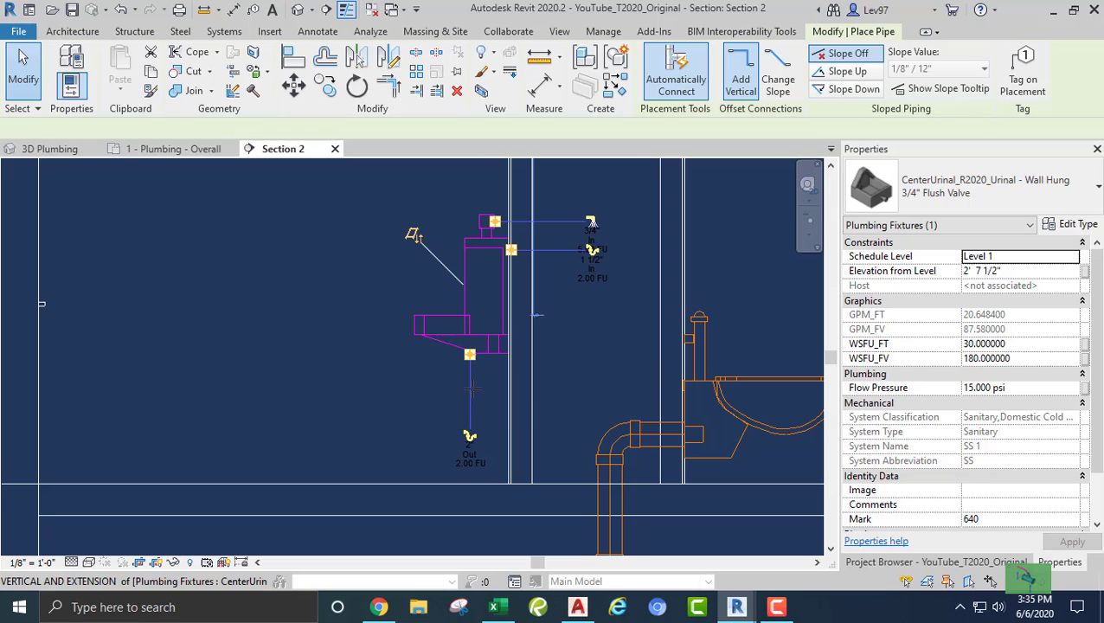
{"action": "scroll", "coordinate": [465, 380], "scroll_direction": "up", "scroll_amount": 1}
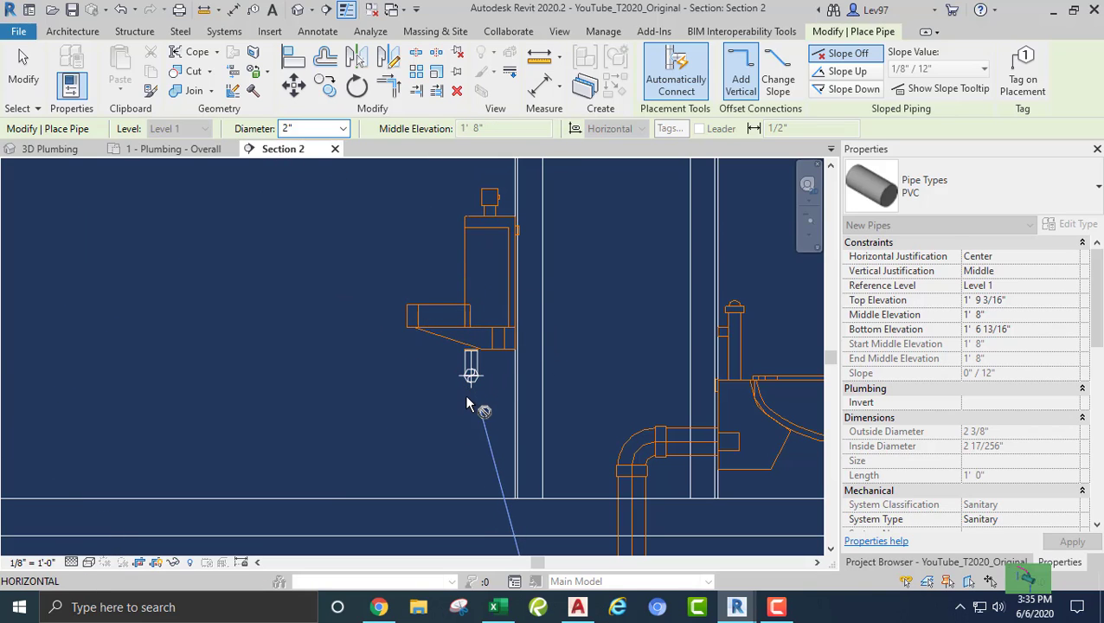
{"action": "scroll", "coordinate": [481, 365], "scroll_direction": "up", "scroll_amount": 2}
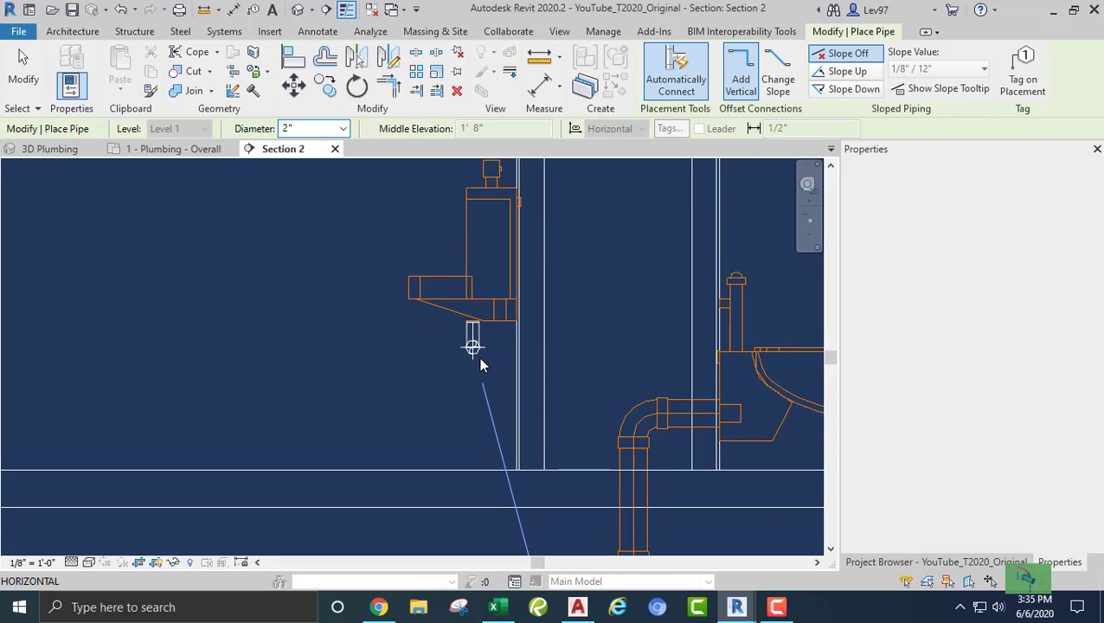
{"action": "left_click", "coordinate": [471, 342]}
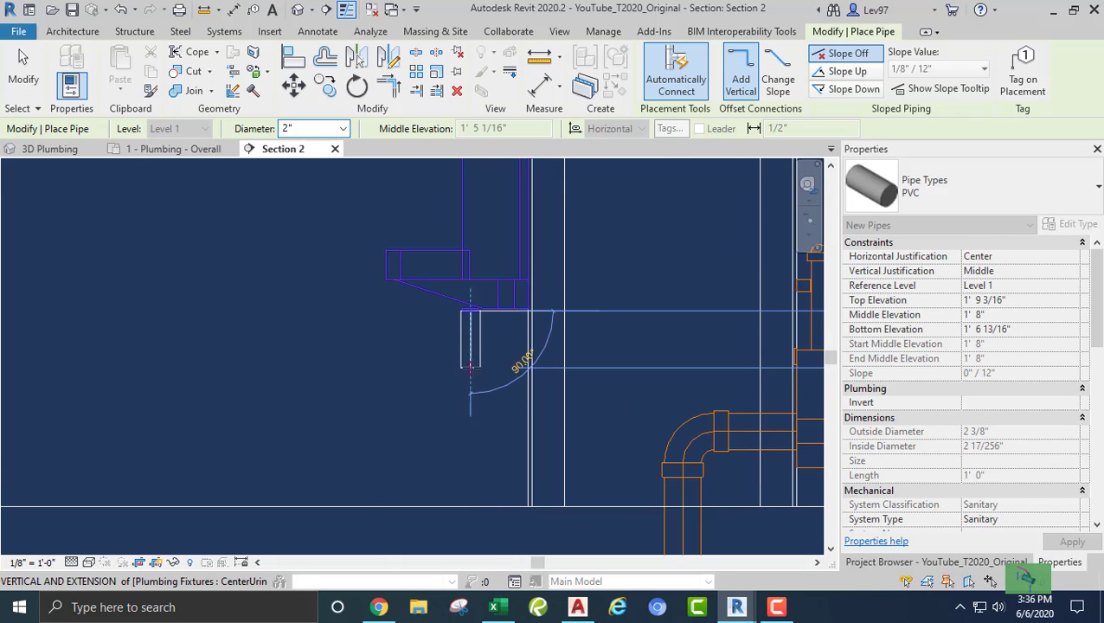
{"action": "left_click", "coordinate": [470, 368]}
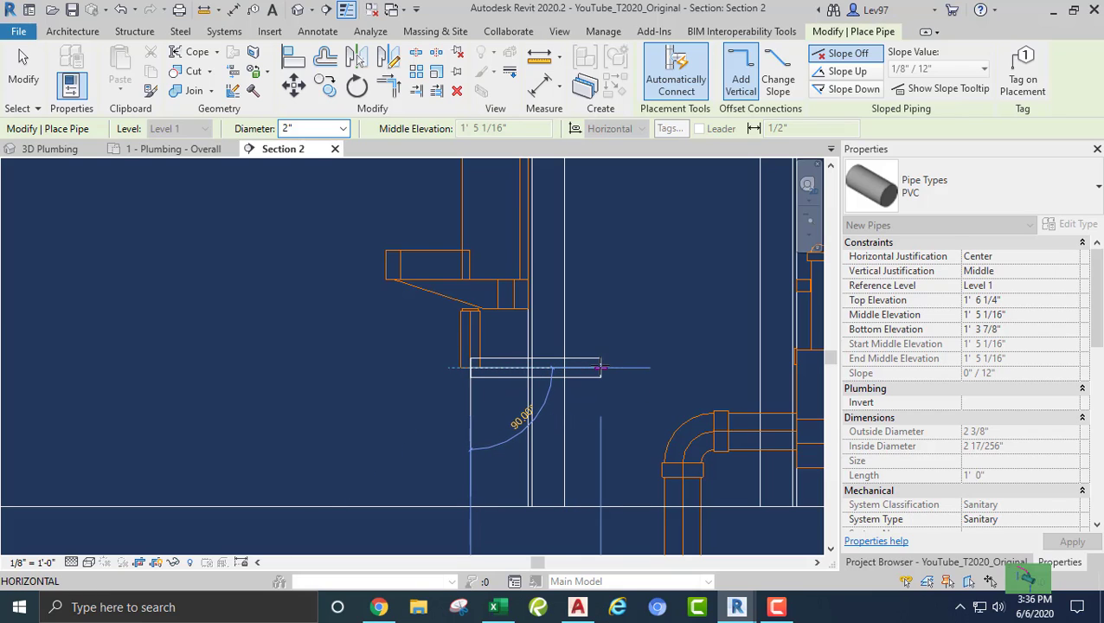
Continue the urinal's 2" pipe horizontally through the wall into the chase at middle elevation 1' 5 1/16"
{"action": "left_click", "coordinate": [600, 367]}
{"action": "key", "text": "Escape"}
{"action": "key", "text": "Escape"}
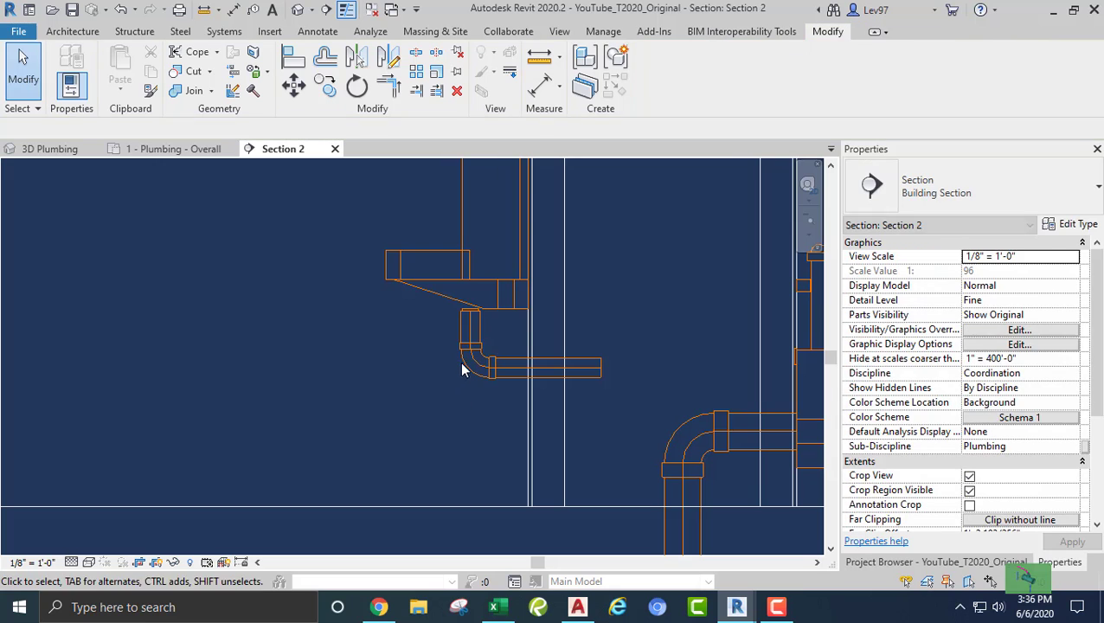
Replace the elbow under the urinal farthest from the door with the R20_Trap P - PVC - Sch 40 - DWV Standard fitting
{"action": "left_click", "coordinate": [463, 361]}
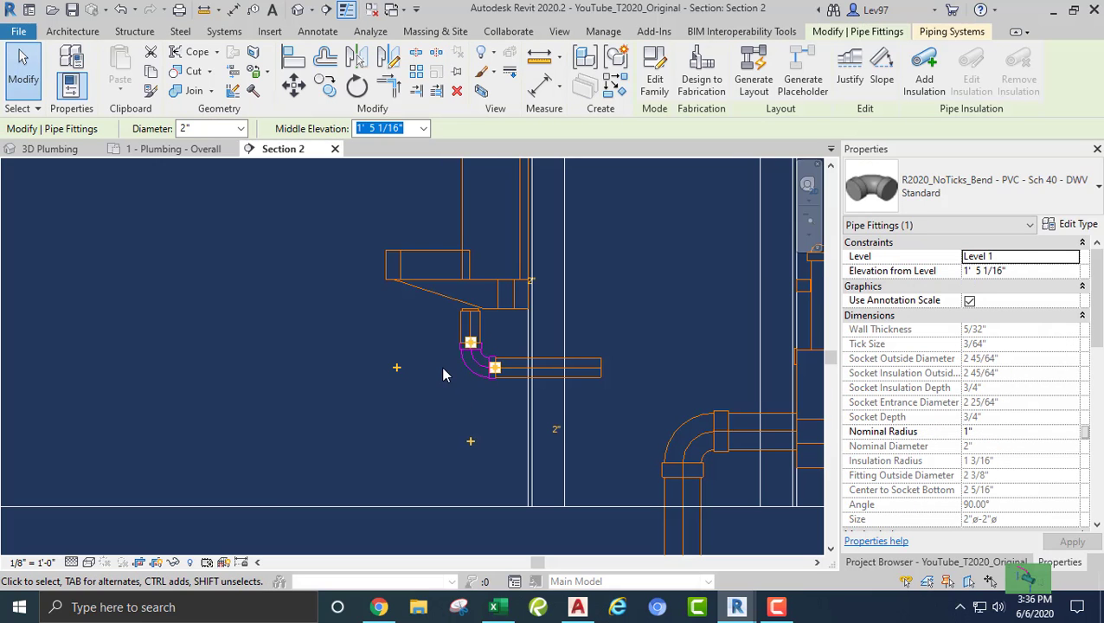
{"action": "left_click", "coordinate": [1003, 200]}
{"action": "left_click", "coordinate": [915, 342]}
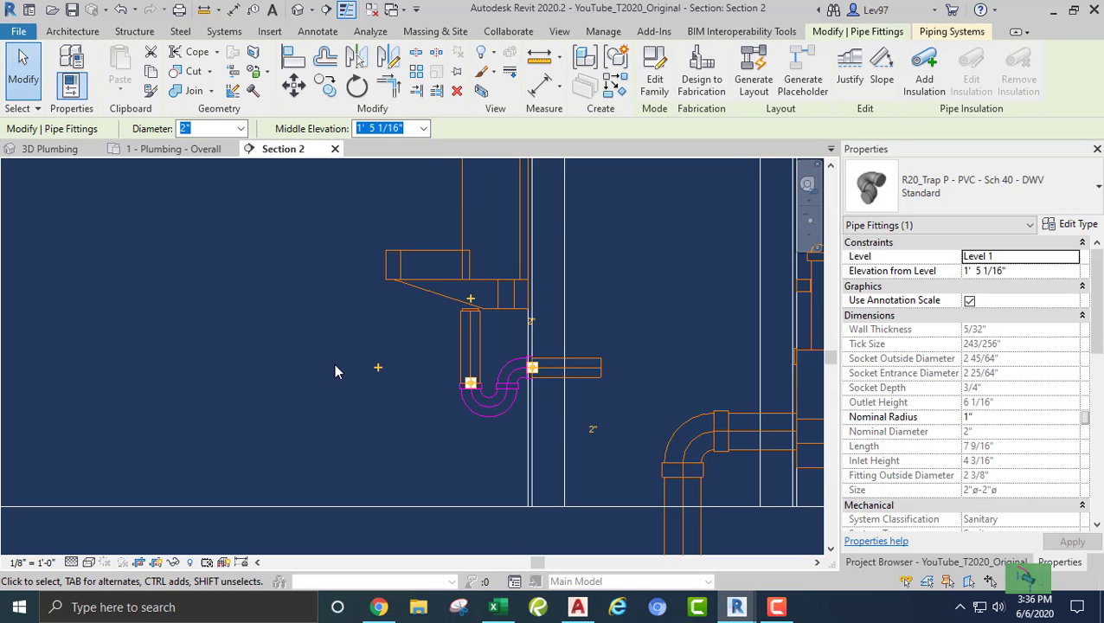
{"action": "key", "text": "Escape"}
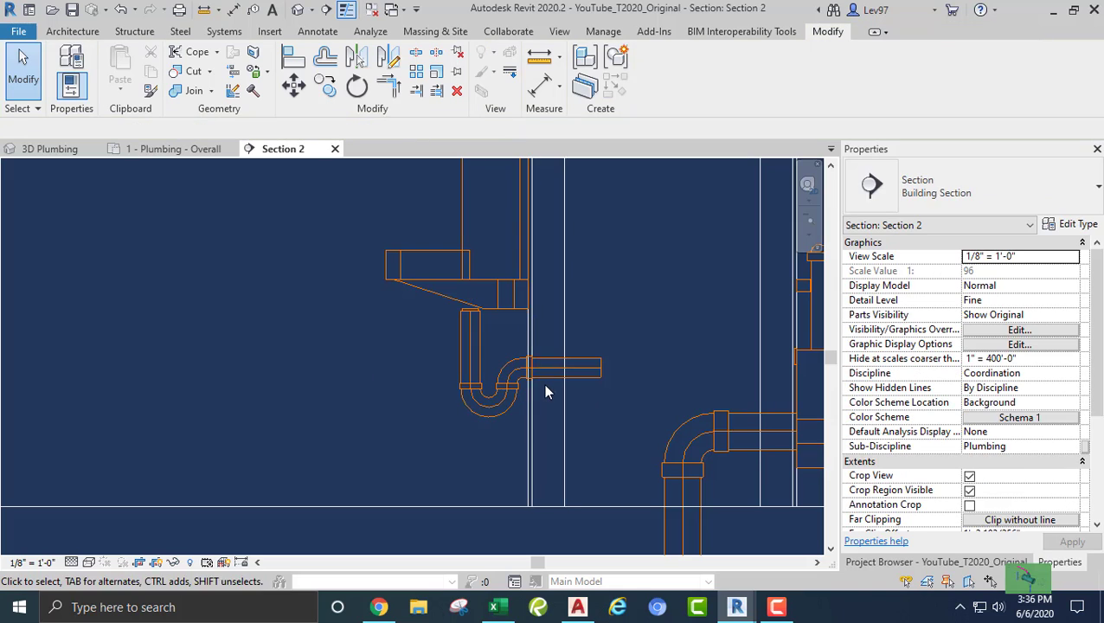
Raise the urinal's horizontal 2" waste pipe, together with its trap, to a middle elevation of about 1' 9 39/256"
{"action": "left_click", "coordinate": [598, 372]}
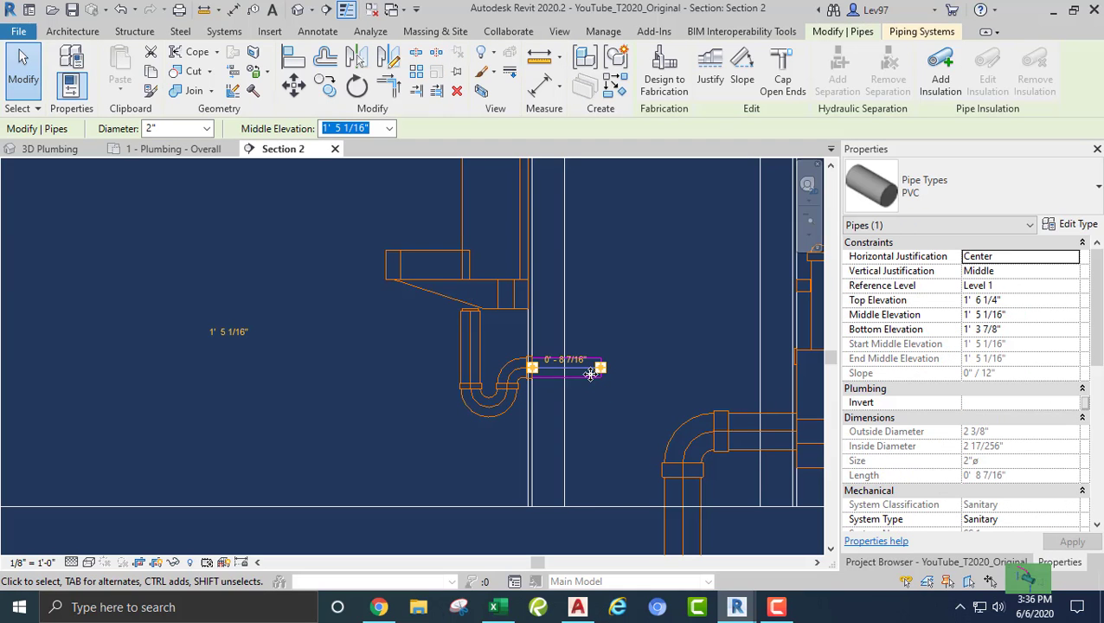
{"action": "left_click_drag", "start_coordinate": [590, 374], "coordinate": [594, 346]}
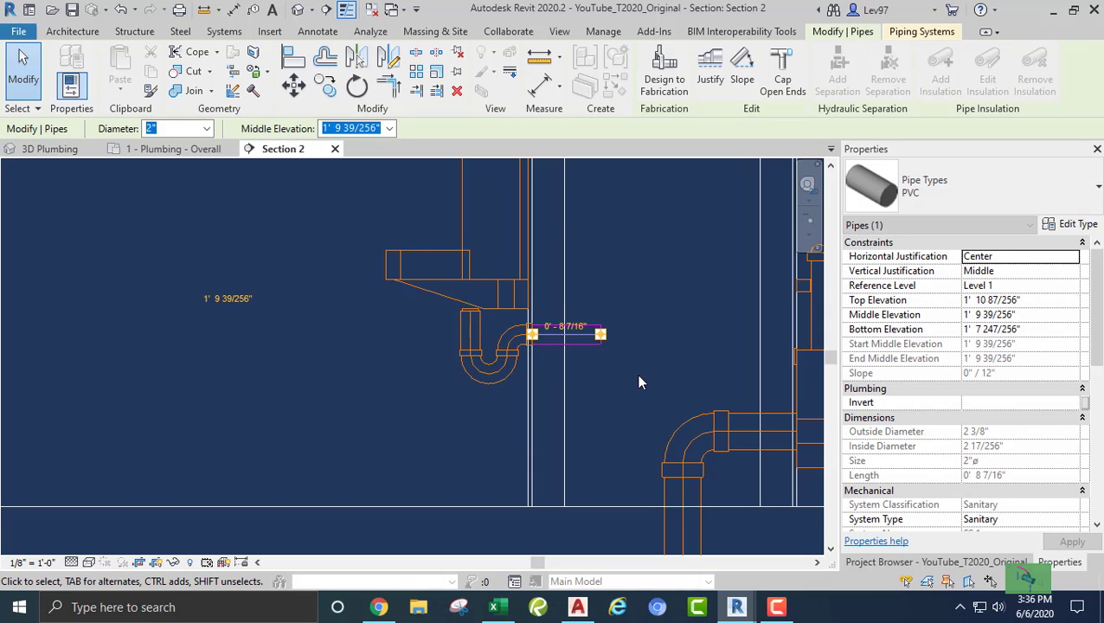
{"action": "left_click", "coordinate": [653, 372]}
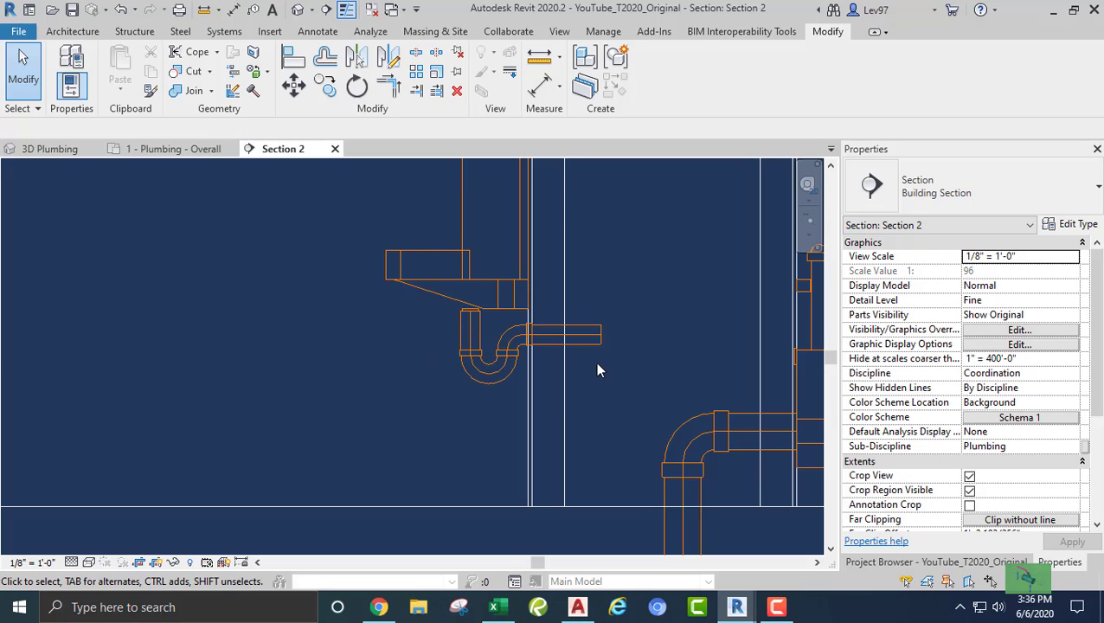
{"action": "middle_click_drag", "start_coordinate": [674, 450], "coordinate": [487, 385]}
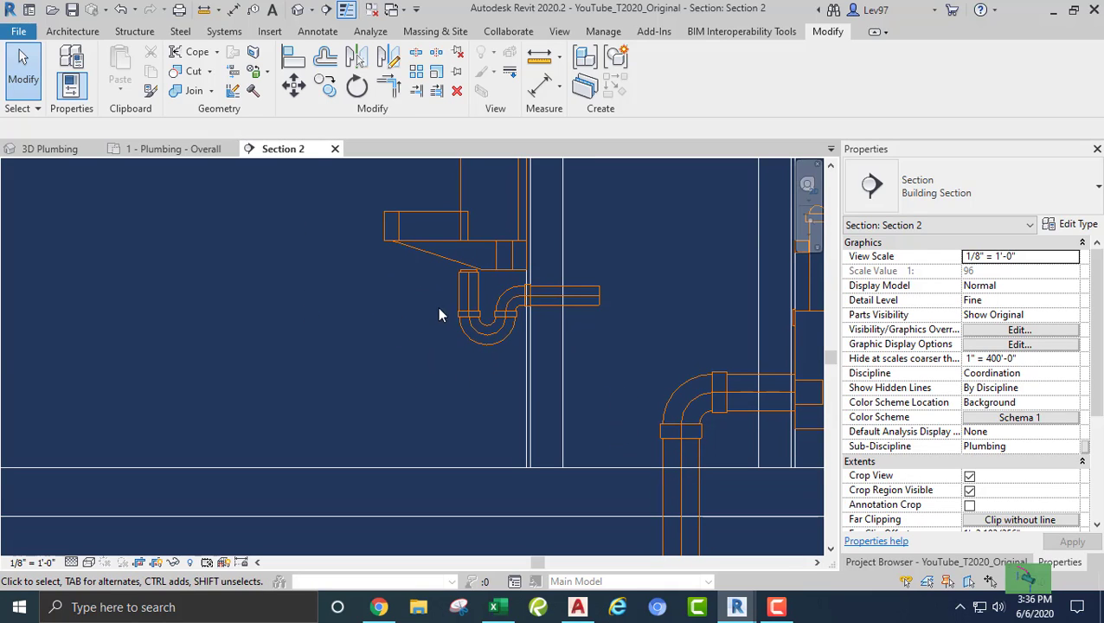
{"action": "middle_click_drag", "start_coordinate": [438, 315], "coordinate": [373, 411]}
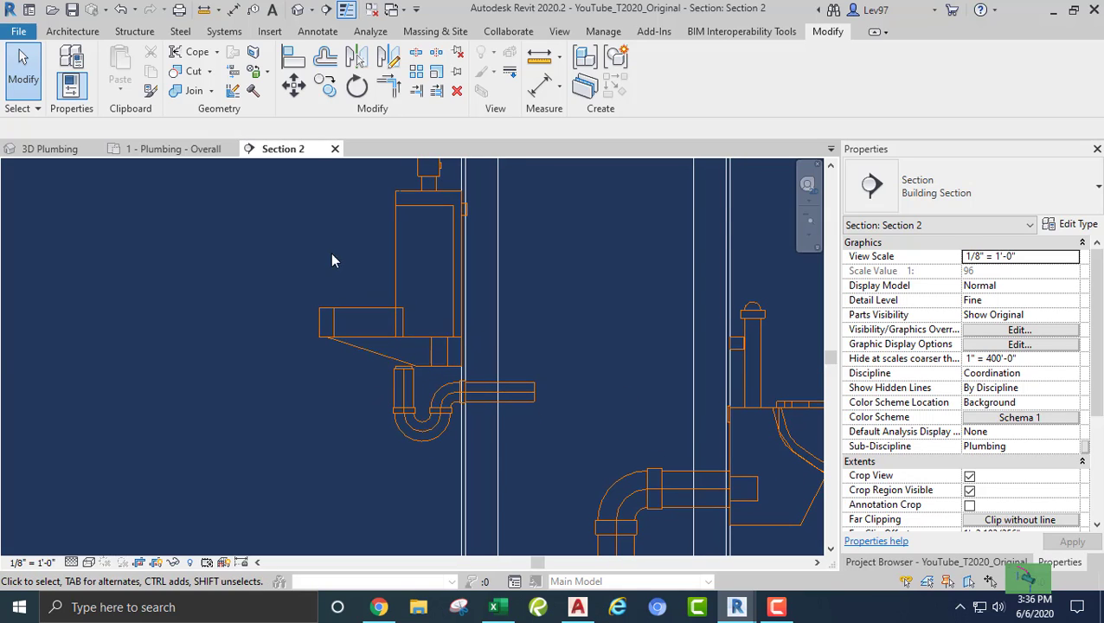
{"action": "middle_click_drag", "start_coordinate": [591, 445], "coordinate": [588, 298]}
{"action": "middle_click_drag", "start_coordinate": [545, 376], "coordinate": [542, 433]}
{"action": "middle_click_drag", "start_coordinate": [339, 391], "coordinate": [338, 364]}
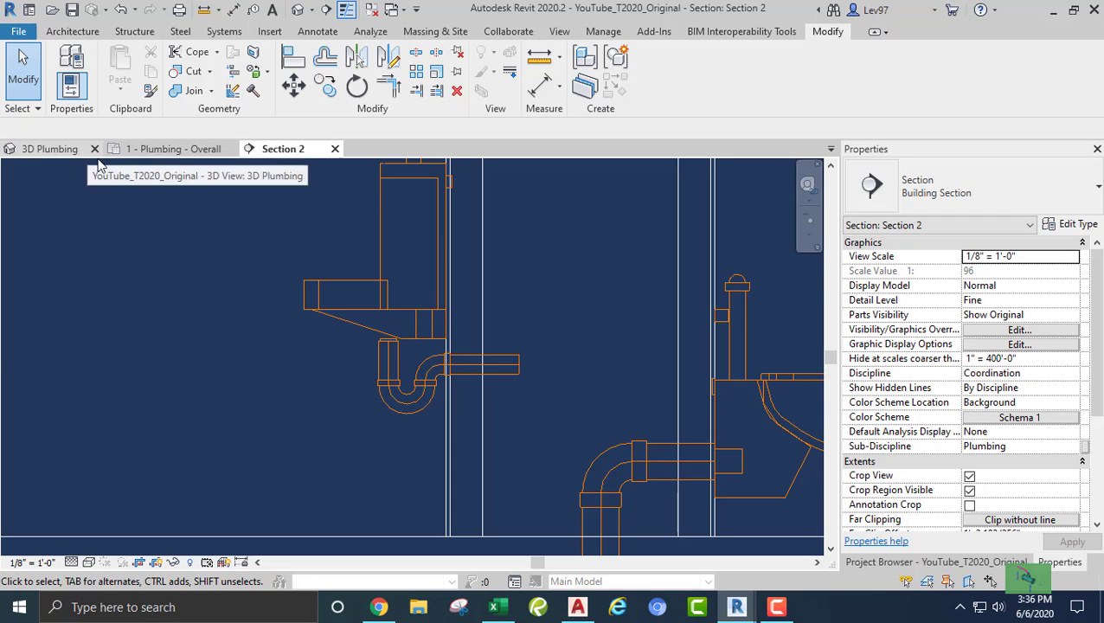
In the 1 - Plumbing - Overall plan, move the section line to the edge of the middle urinal and return to the Section 2 view
{"action": "left_click", "coordinate": [177, 148]}
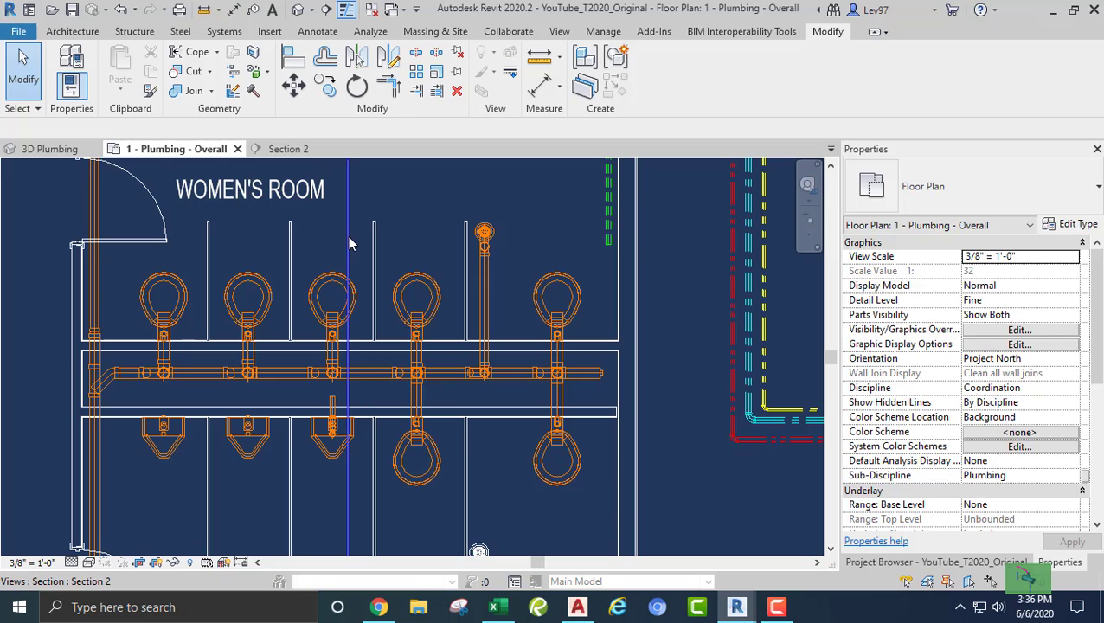
{"action": "left_click_drag", "start_coordinate": [350, 244], "coordinate": [267, 241]}
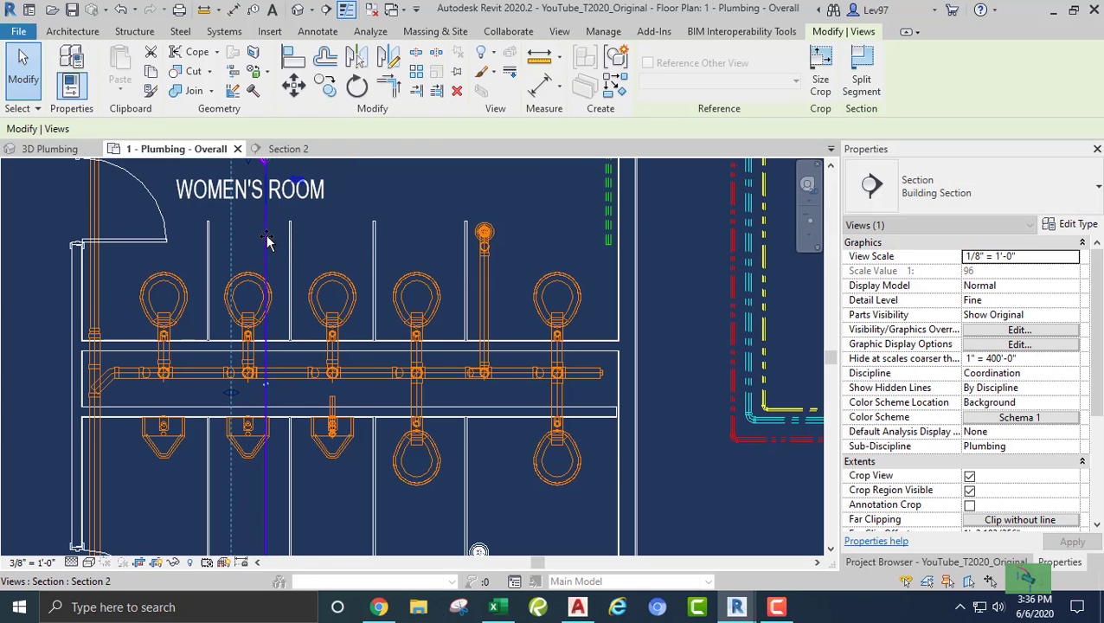
{"action": "left_click", "coordinate": [279, 152]}
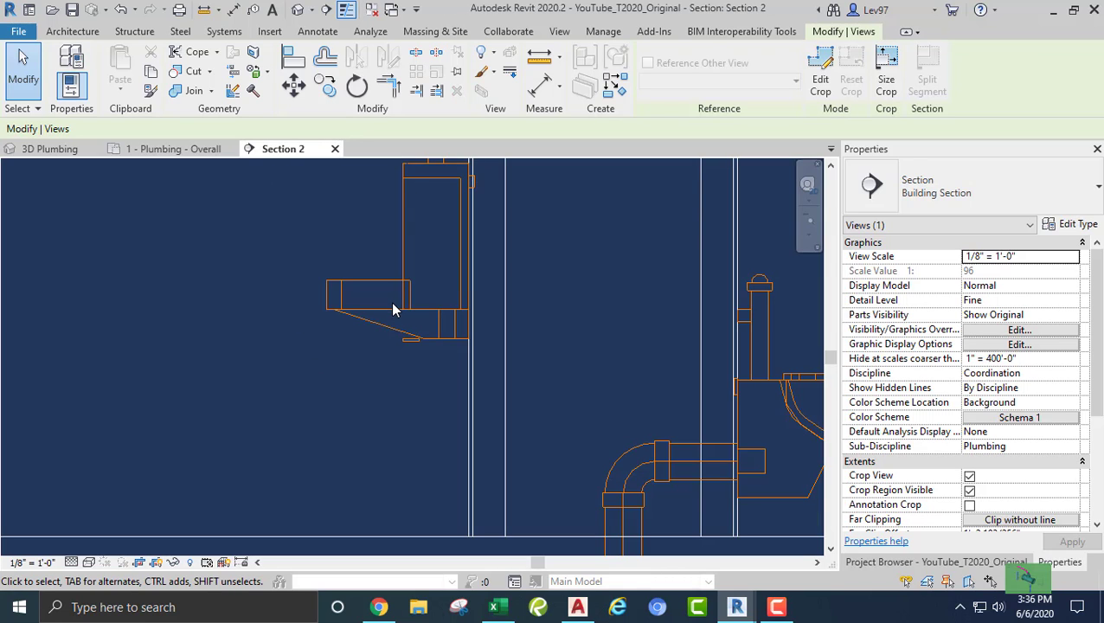
Run a 2" pipe from the middle urinal's outlet down to about 1' 5 13/16" and horizontally through the wall into the chase
{"action": "left_click", "coordinate": [394, 313]}
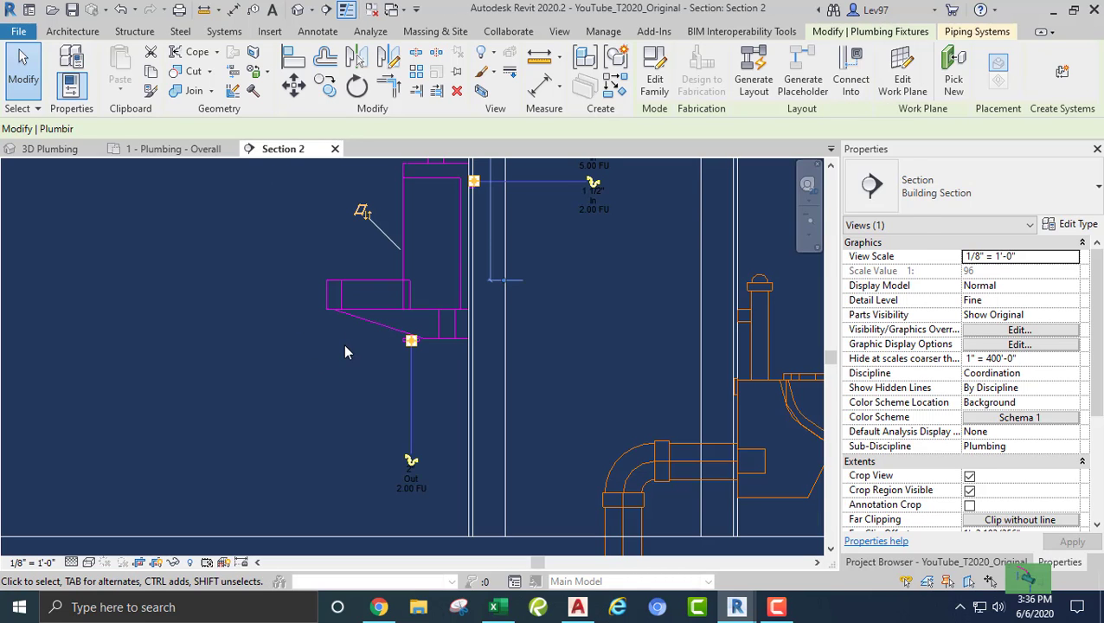
{"action": "left_click", "coordinate": [411, 465]}
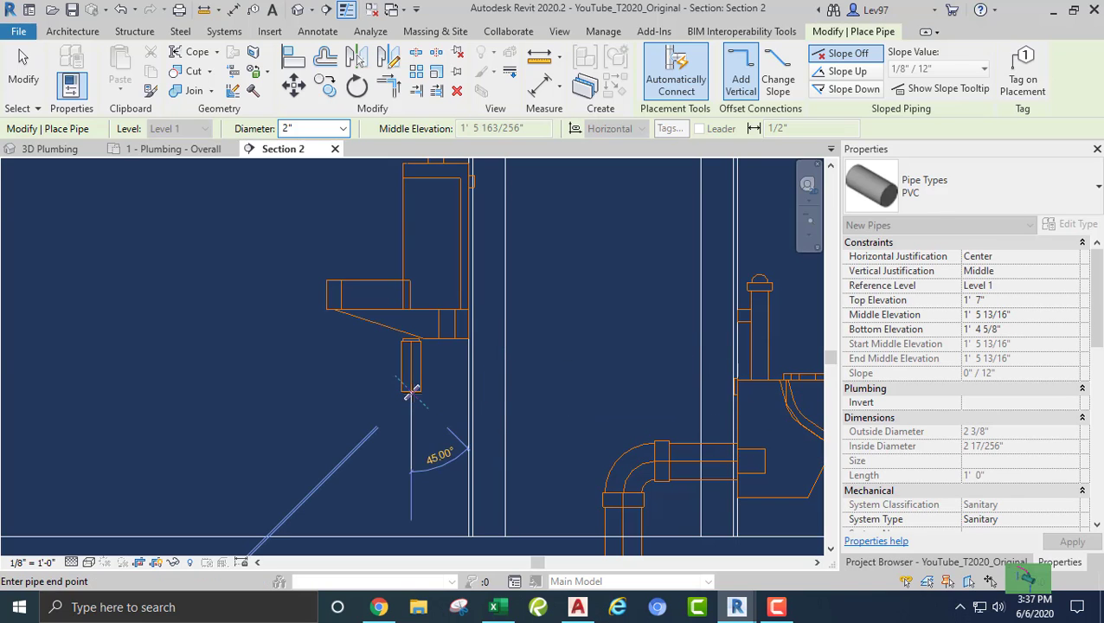
{"action": "left_click", "coordinate": [541, 392]}
{"action": "key", "text": "Escape"}
{"action": "key", "text": "Escape"}
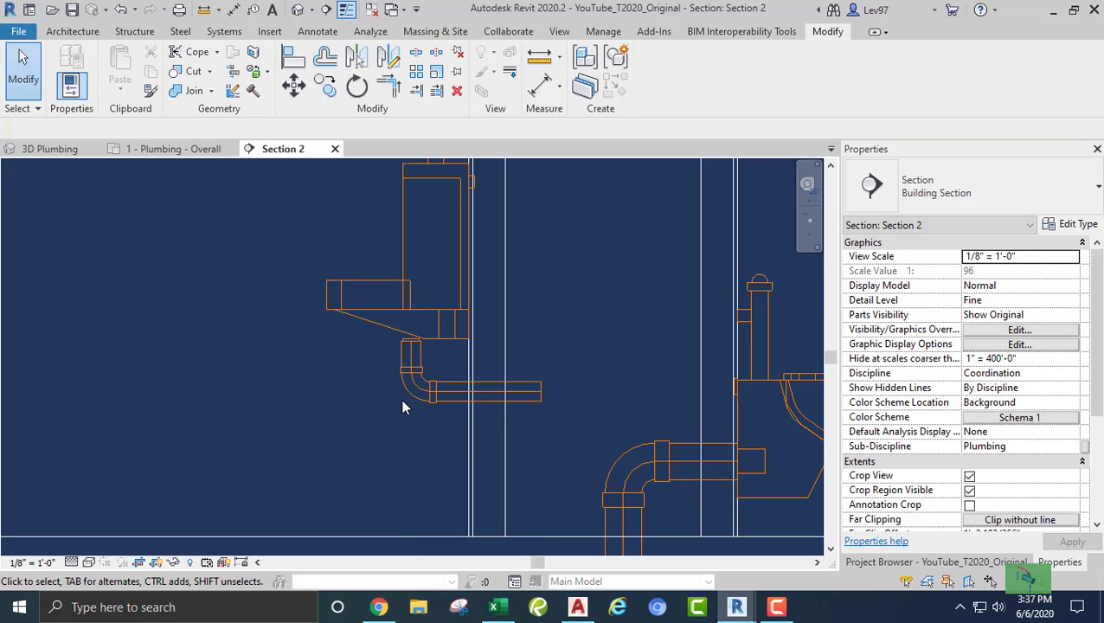
Replace the elbow under the middle urinal with the R20_Trap P - PVC - Sch 40 - DWV Standard fitting
{"action": "left_click", "coordinate": [410, 400]}
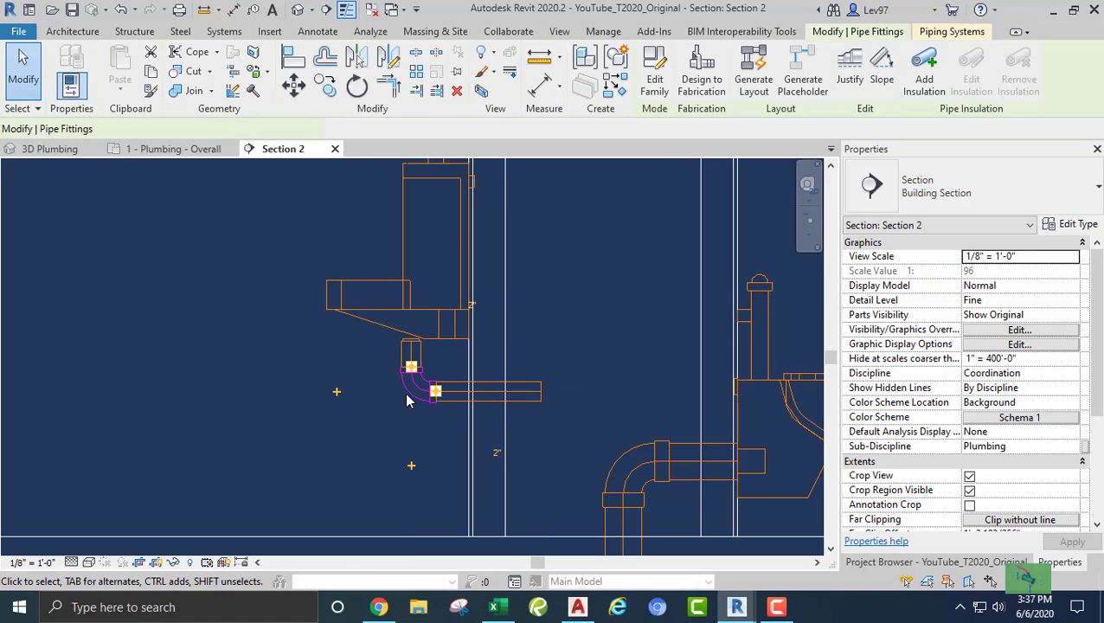
{"action": "left_click", "coordinate": [1021, 206]}
{"action": "left_click", "coordinate": [905, 340]}
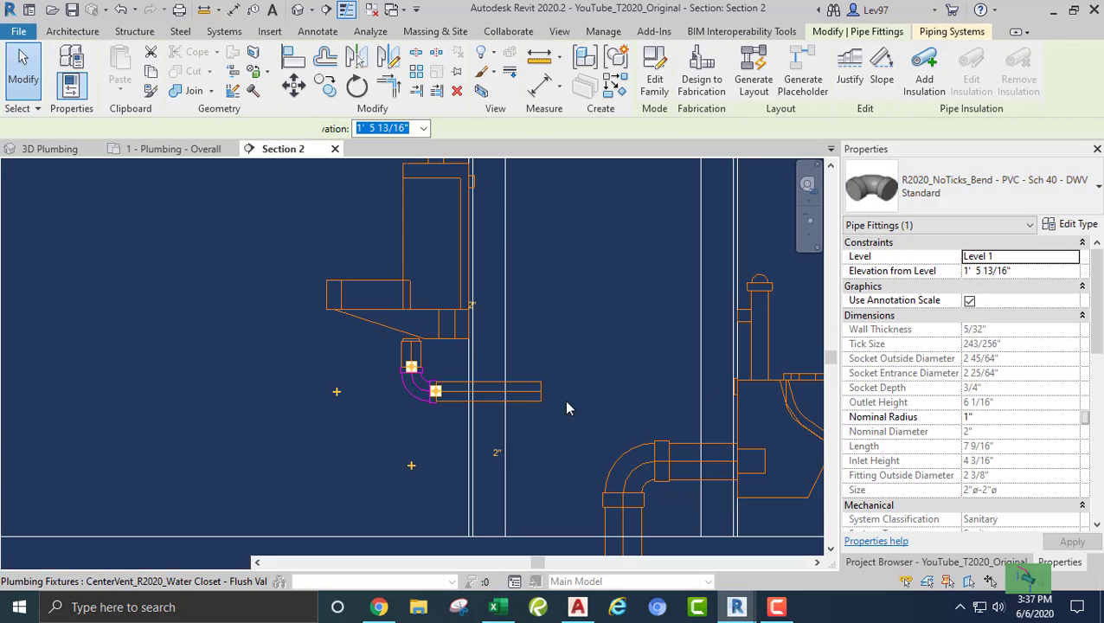
{"action": "left_click", "coordinate": [201, 412]}
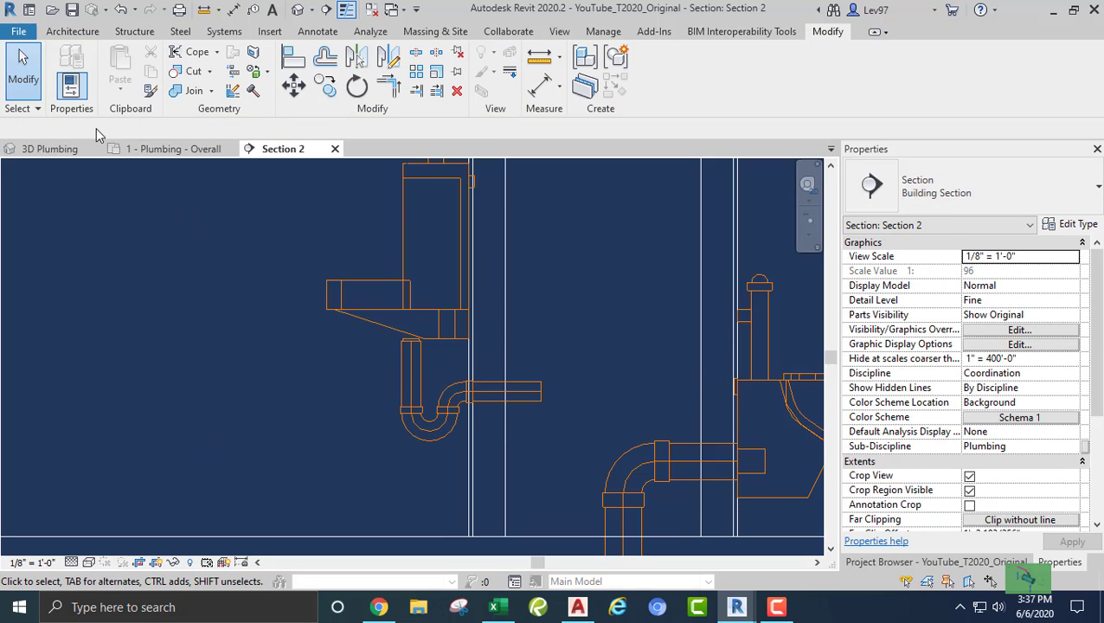
In the overall plumbing plan, move the section line to the edge of the urinal nearest the door and go back to Section 2
{"action": "left_click", "coordinate": [173, 151]}
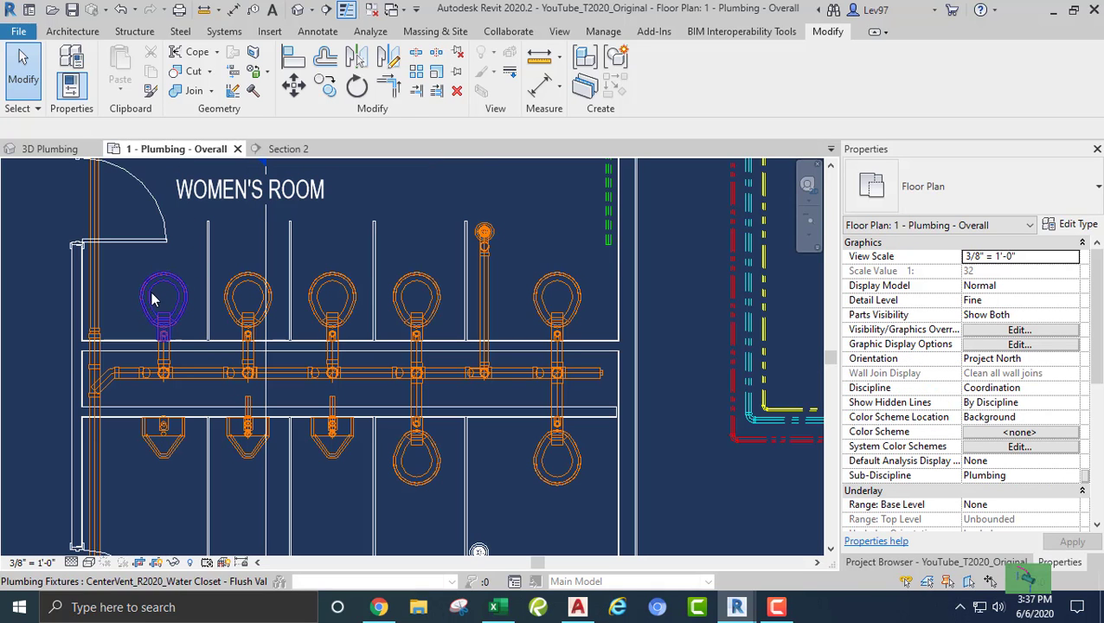
{"action": "middle_click_drag", "start_coordinate": [190, 384], "coordinate": [229, 369]}
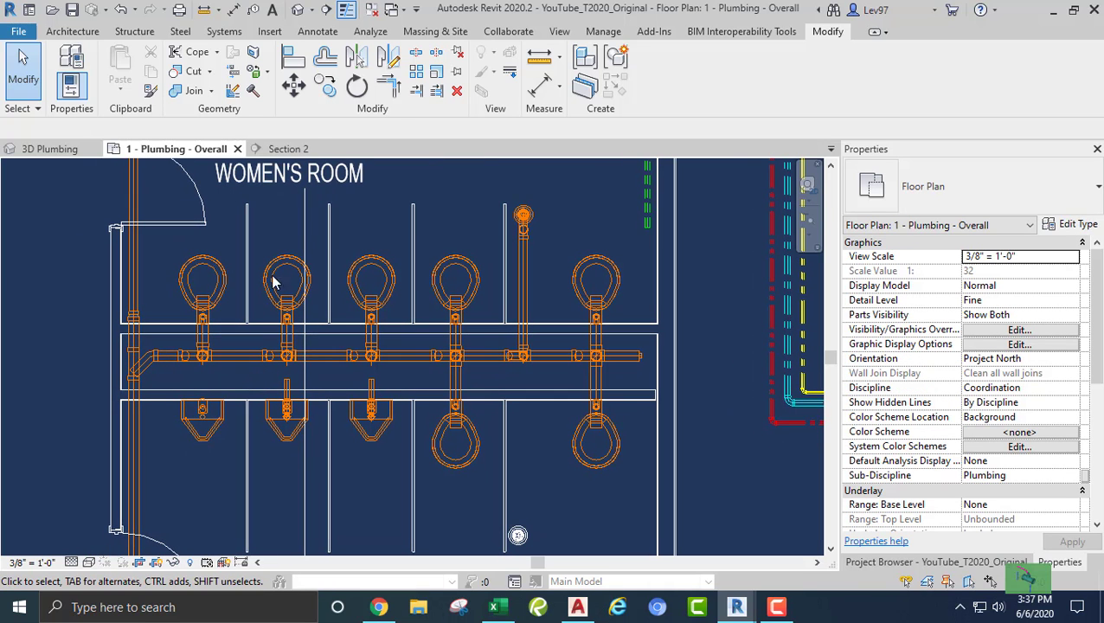
{"action": "left_click", "coordinate": [302, 228]}
{"action": "left_click_drag", "start_coordinate": [302, 229], "coordinate": [223, 238]}
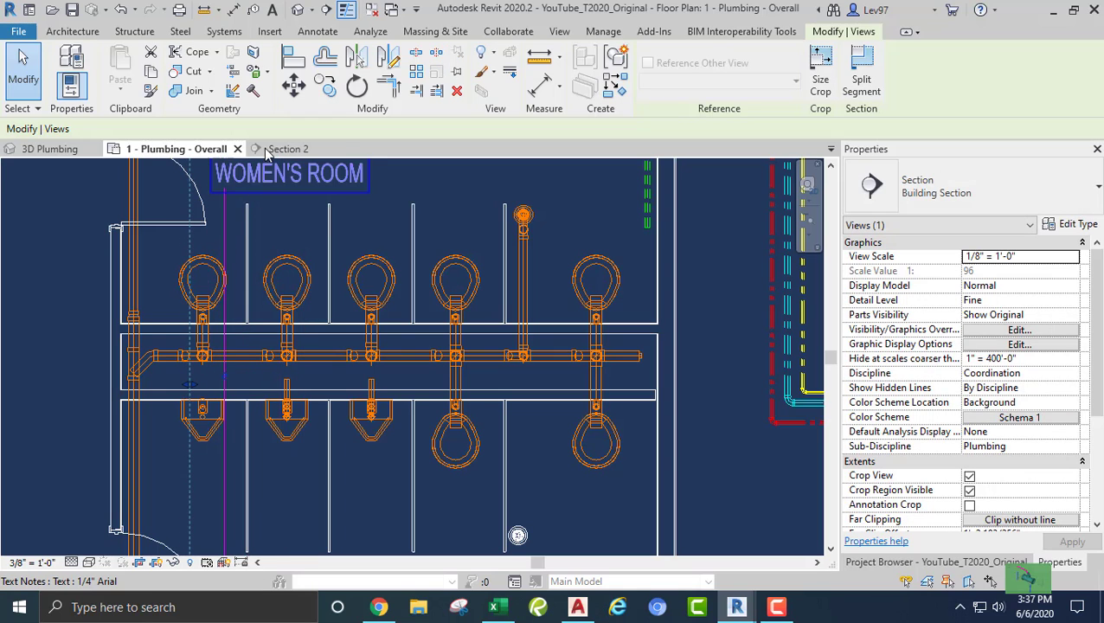
{"action": "left_click", "coordinate": [277, 149]}
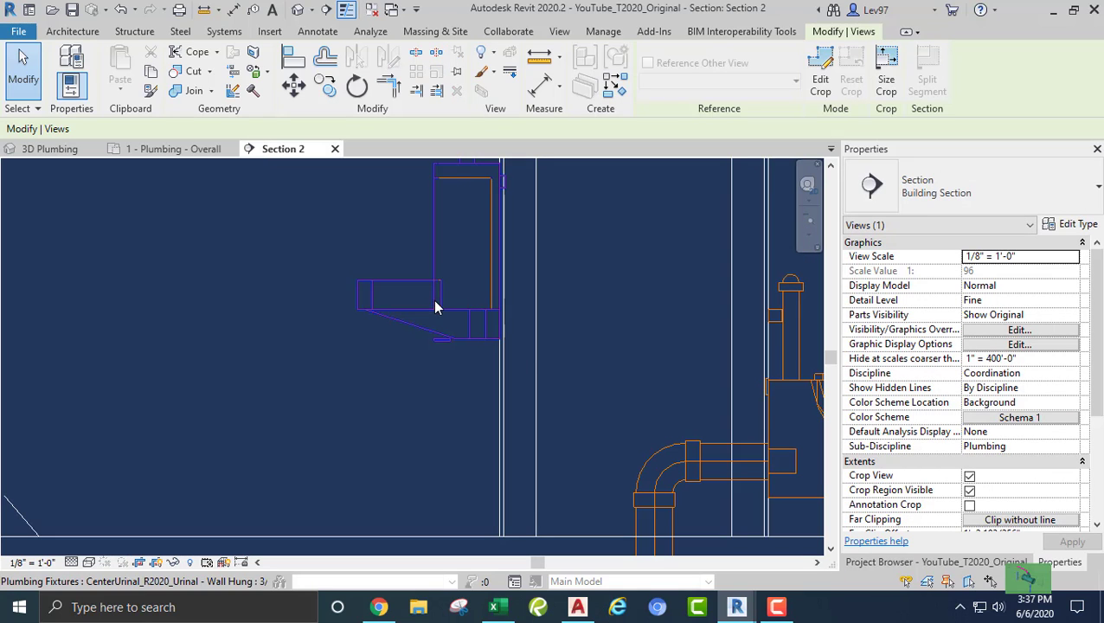
Run a 2" pipe from the outlet of the urinal nearest the door down to about 1' 4 13/16" and horizontally into the chase
{"action": "left_click", "coordinate": [435, 378]}
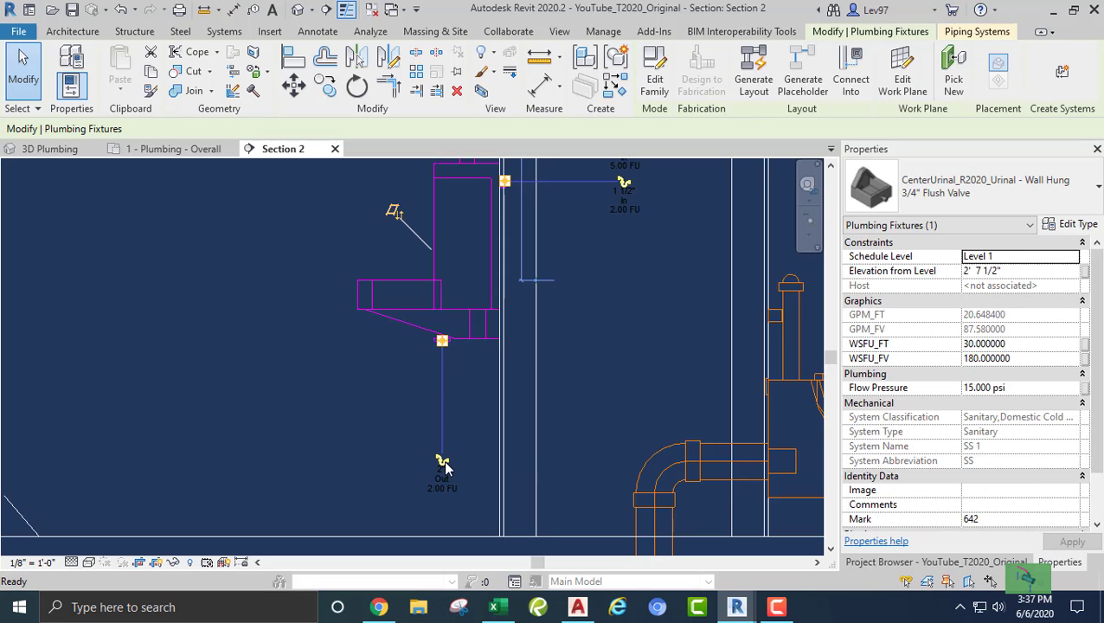
{"action": "left_click", "coordinate": [442, 461]}
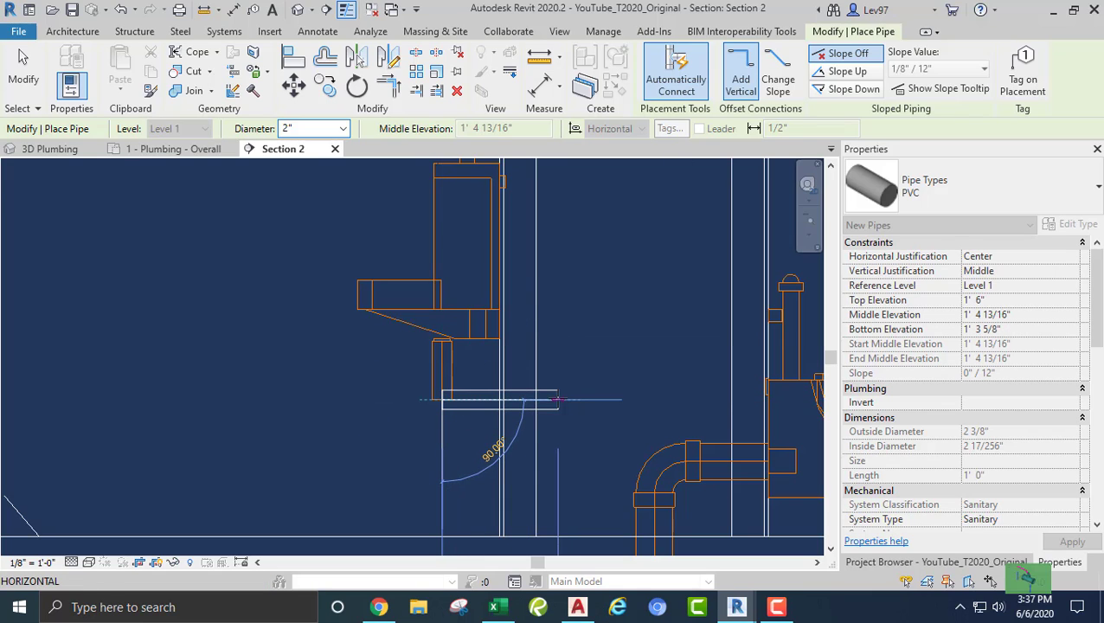
{"action": "left_click", "coordinate": [558, 399]}
{"action": "key", "text": "Escape"}
{"action": "key", "text": "Escape"}
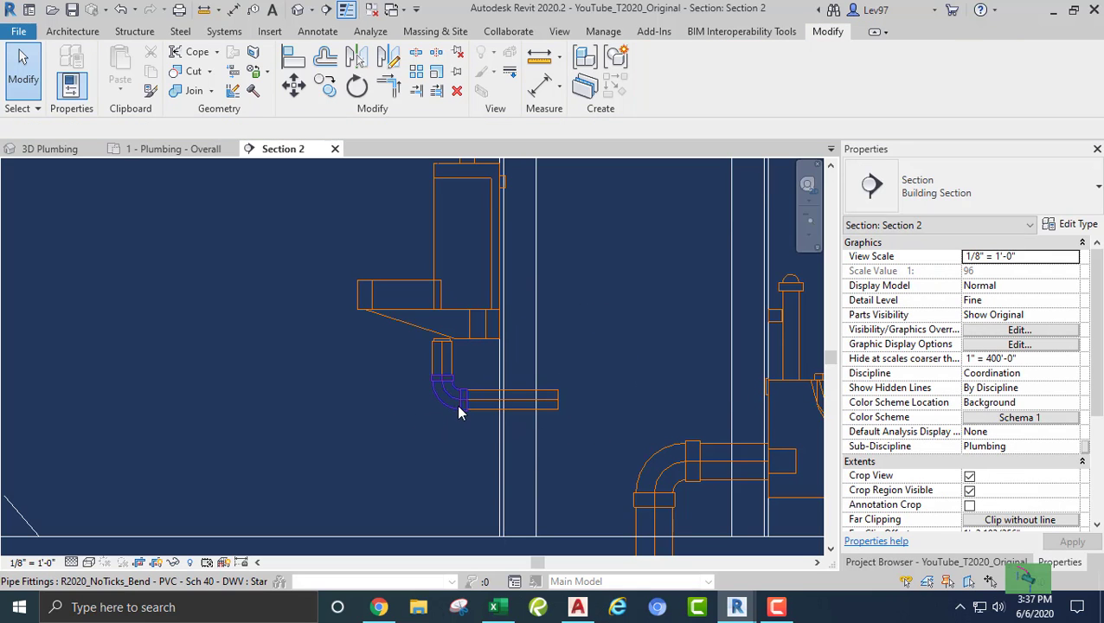
Replace the elbow under the urinal nearest the door with the R20_Trap P - PVC - Sch 40 - DWV Standard fitting
{"action": "left_click", "coordinate": [454, 408]}
{"action": "left_click", "coordinate": [956, 186]}
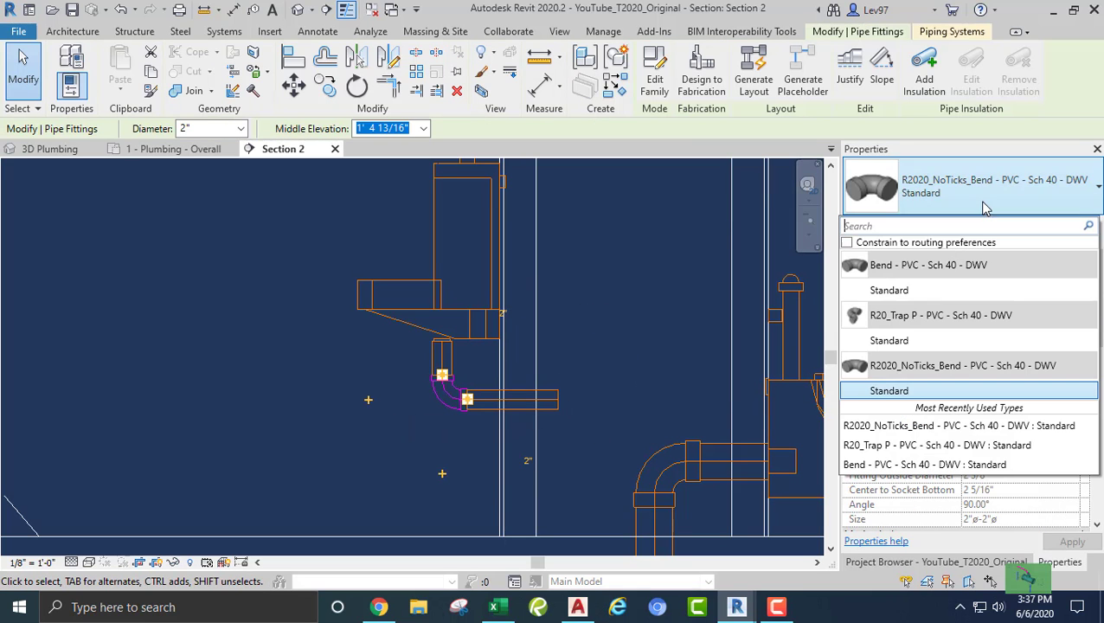
{"action": "left_click", "coordinate": [900, 339]}
{"action": "left_click", "coordinate": [335, 339]}
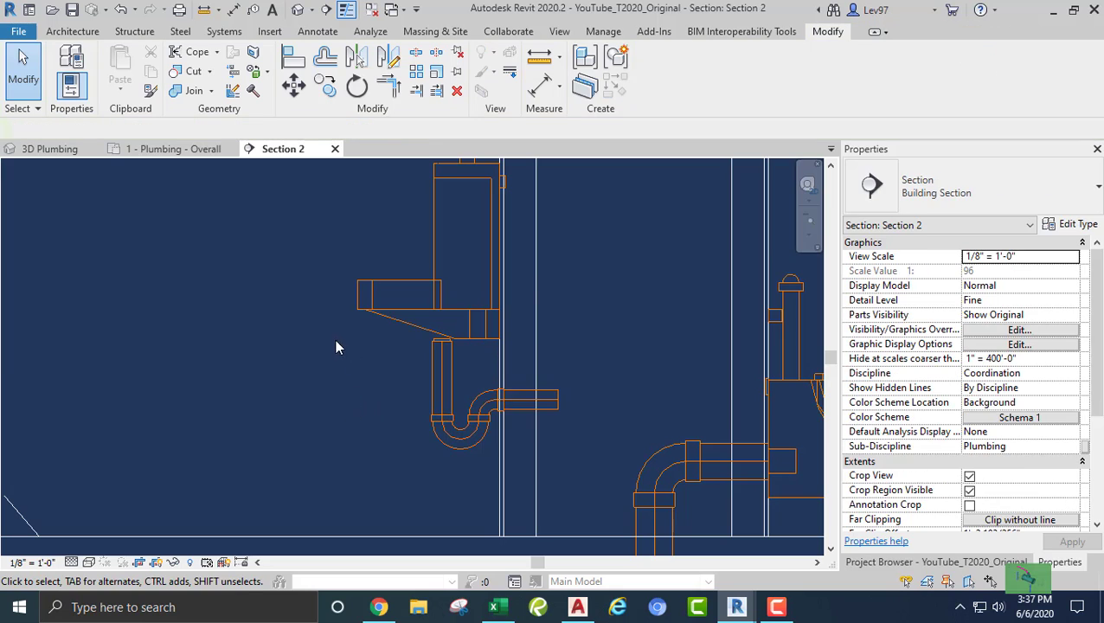
In the overall plan, draw a 2" pipe from the farthest urinal's stub along the chase past the middle urinal, at middle elevation 1' 9 39/256"
{"action": "left_click", "coordinate": [148, 149]}
{"action": "middle_click_drag", "start_coordinate": [386, 392], "coordinate": [387, 361]}
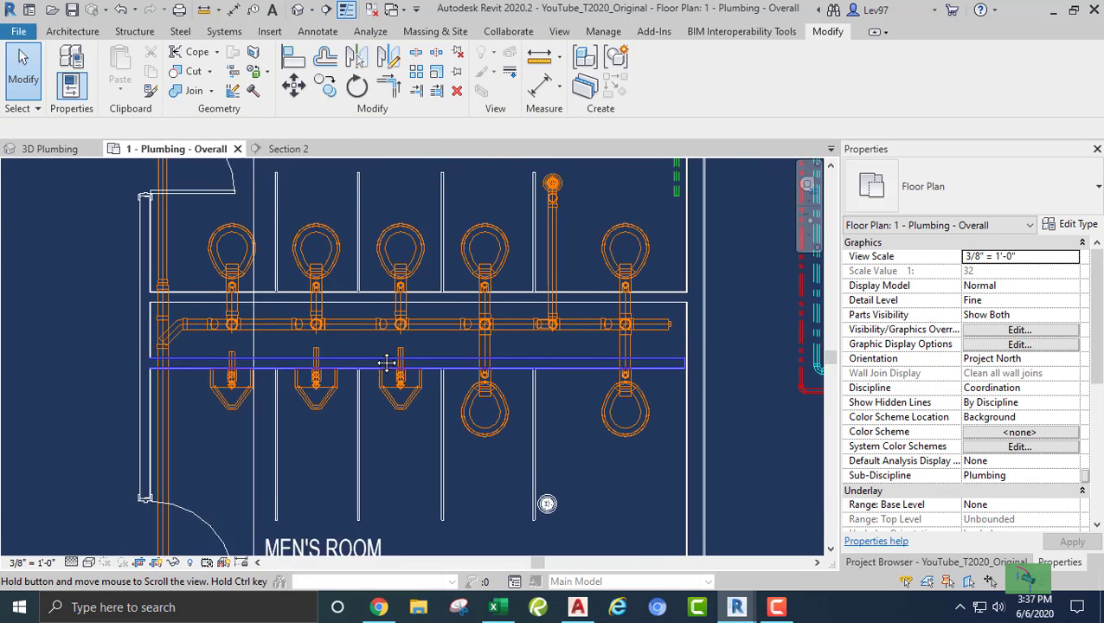
{"action": "scroll", "coordinate": [409, 340], "scroll_direction": "up", "scroll_amount": 4}
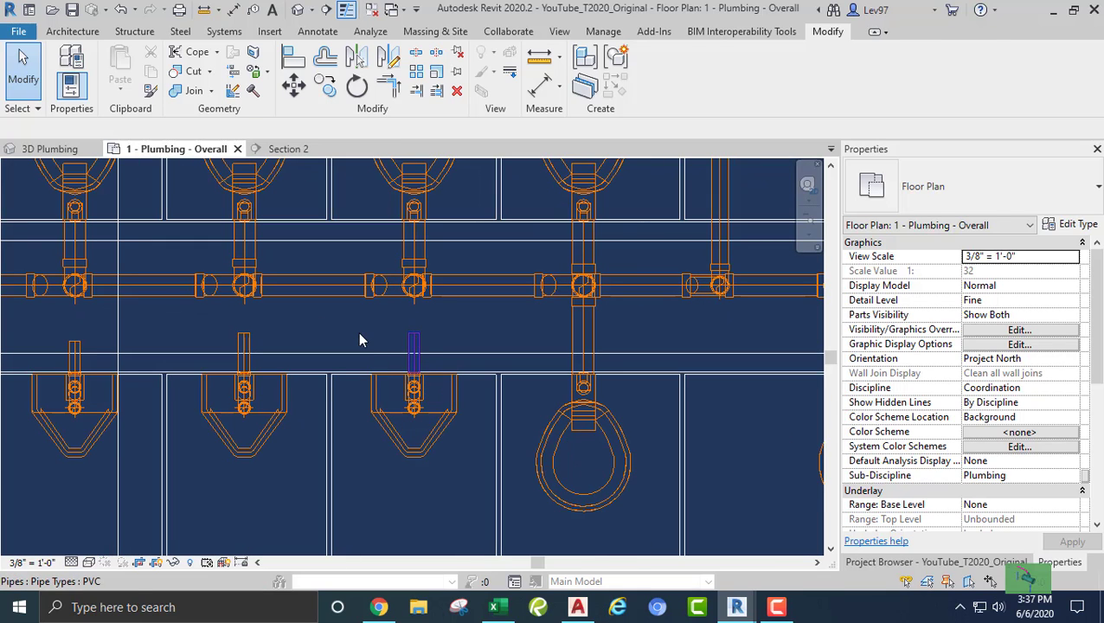
{"action": "left_click", "coordinate": [413, 346]}
{"action": "right_click", "coordinate": [413, 337]}
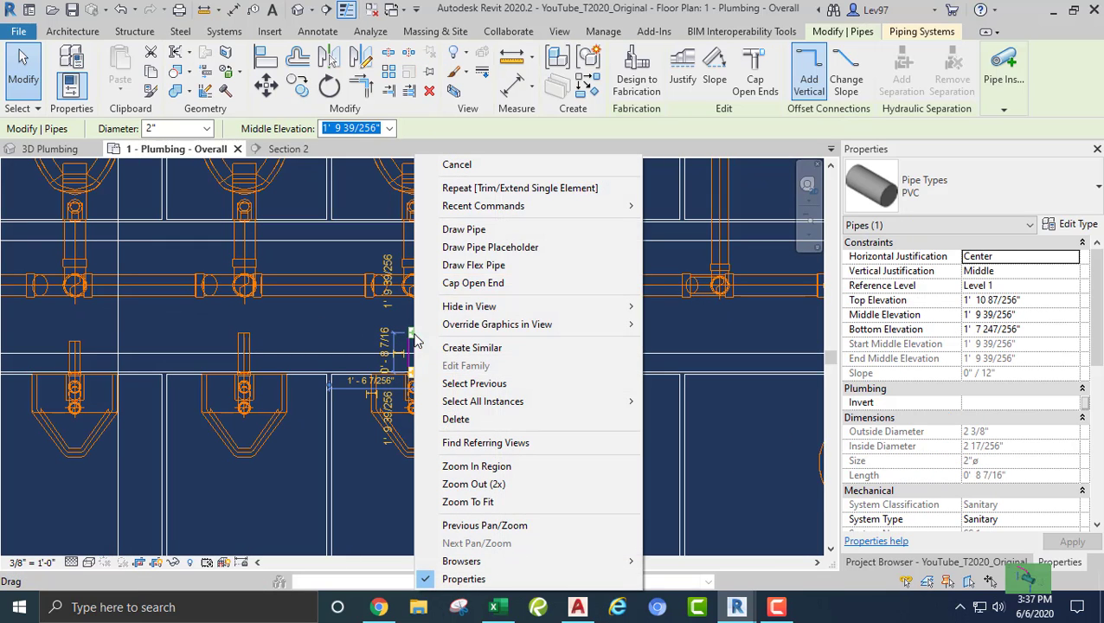
{"action": "left_click", "coordinate": [475, 232]}
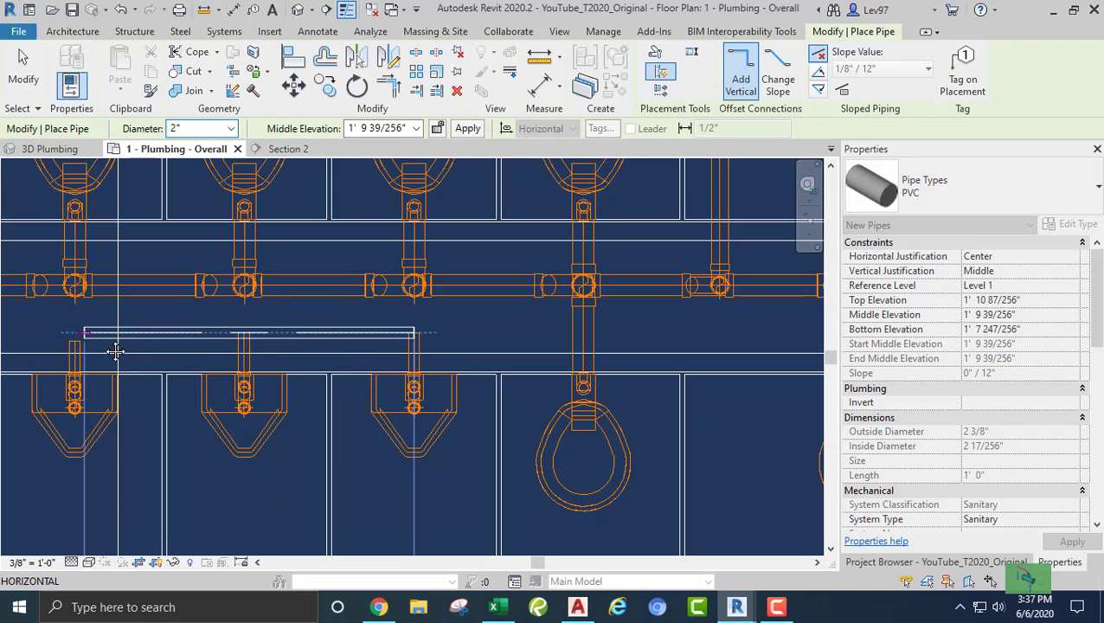
{"action": "middle_click_drag", "start_coordinate": [87, 333], "coordinate": [288, 337]}
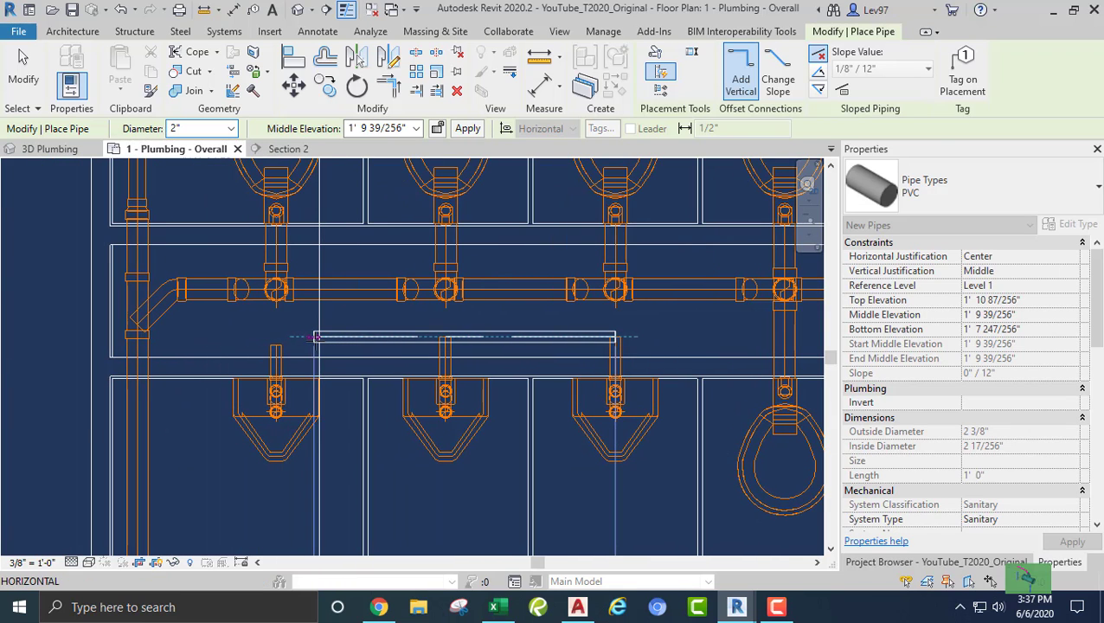
{"action": "left_click", "coordinate": [337, 338]}
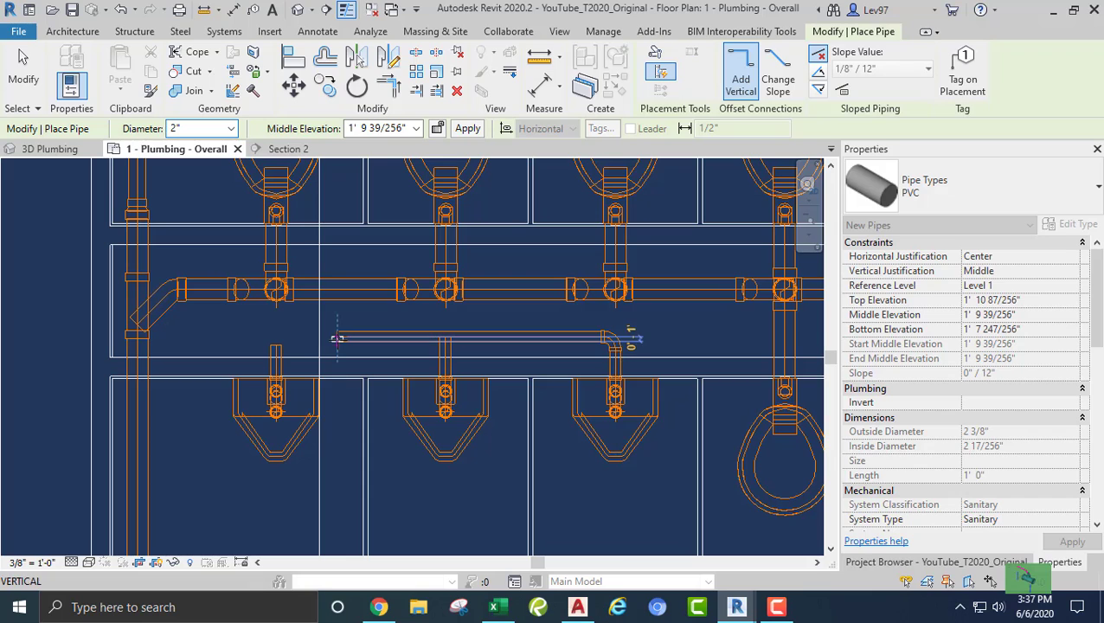
{"action": "key", "text": "Escape"}
{"action": "key", "text": "Escape"}
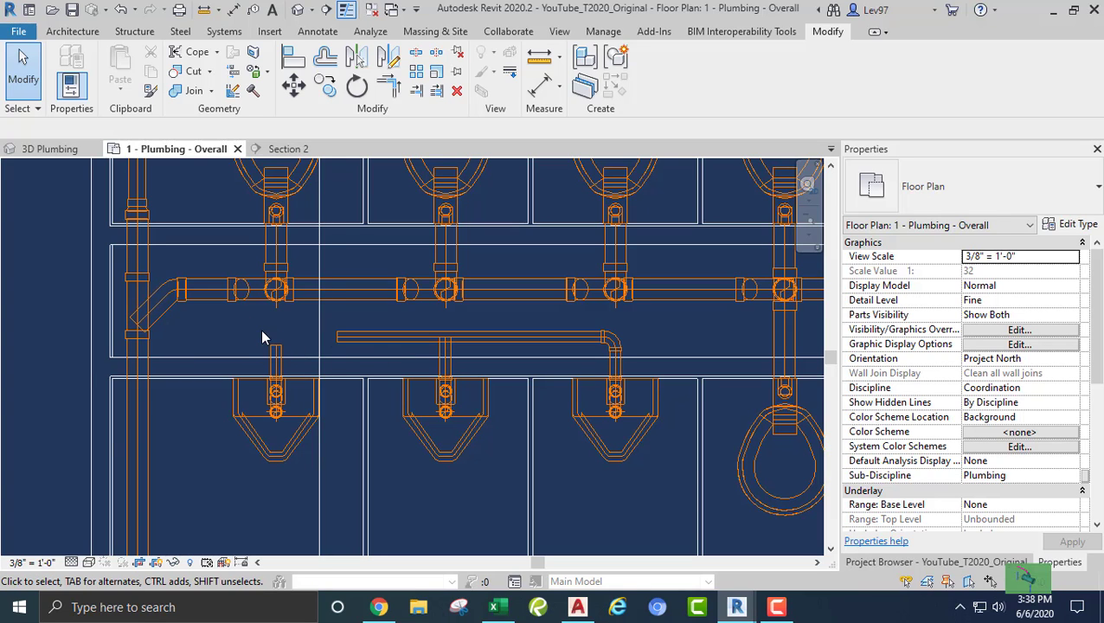
{"action": "scroll", "coordinate": [294, 328], "scroll_direction": "up", "scroll_amount": 2}
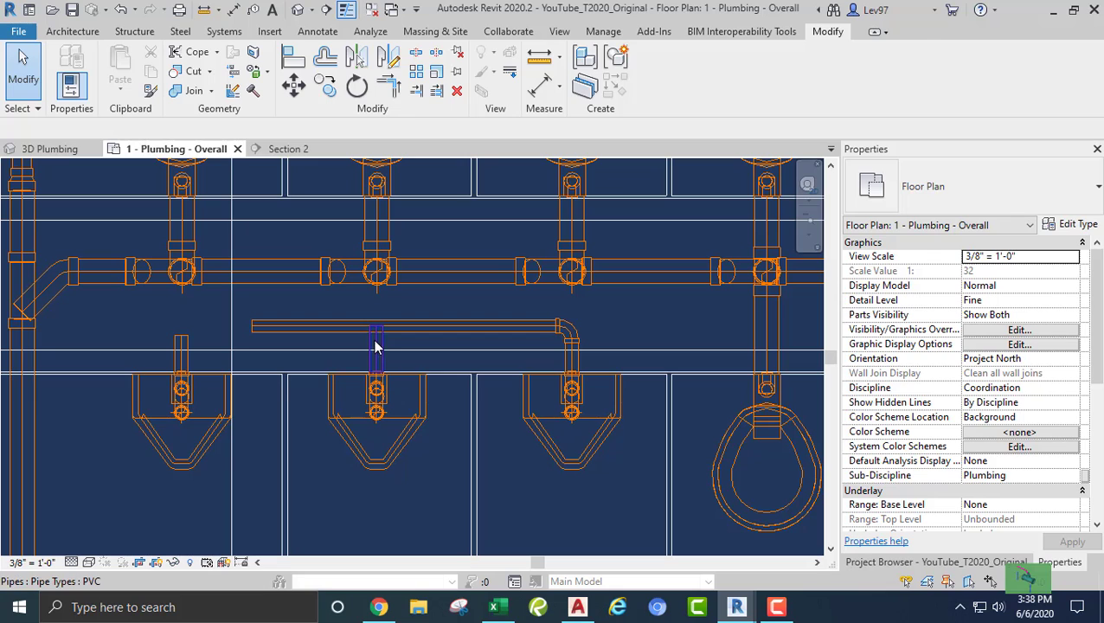
Convert the elbow joining the farthest urinal's branch to the chase pipe into a wye combination fitting with an open end
{"action": "left_click", "coordinate": [377, 346]}
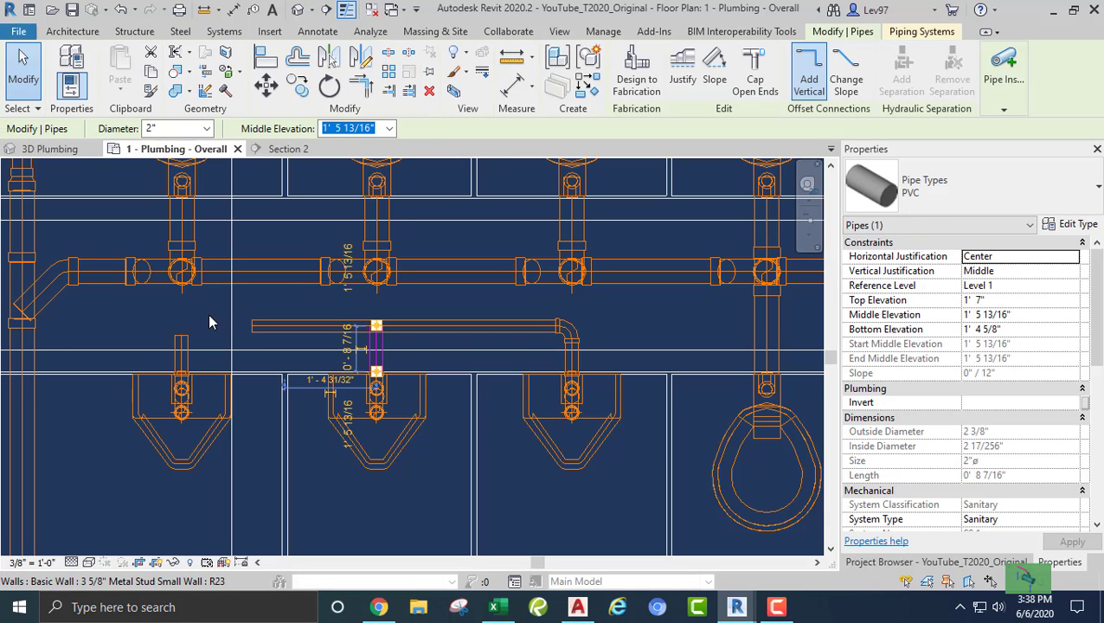
{"action": "scroll", "coordinate": [474, 299], "scroll_direction": "up", "scroll_amount": 2}
{"action": "middle_click_drag", "start_coordinate": [474, 300], "coordinate": [364, 314]}
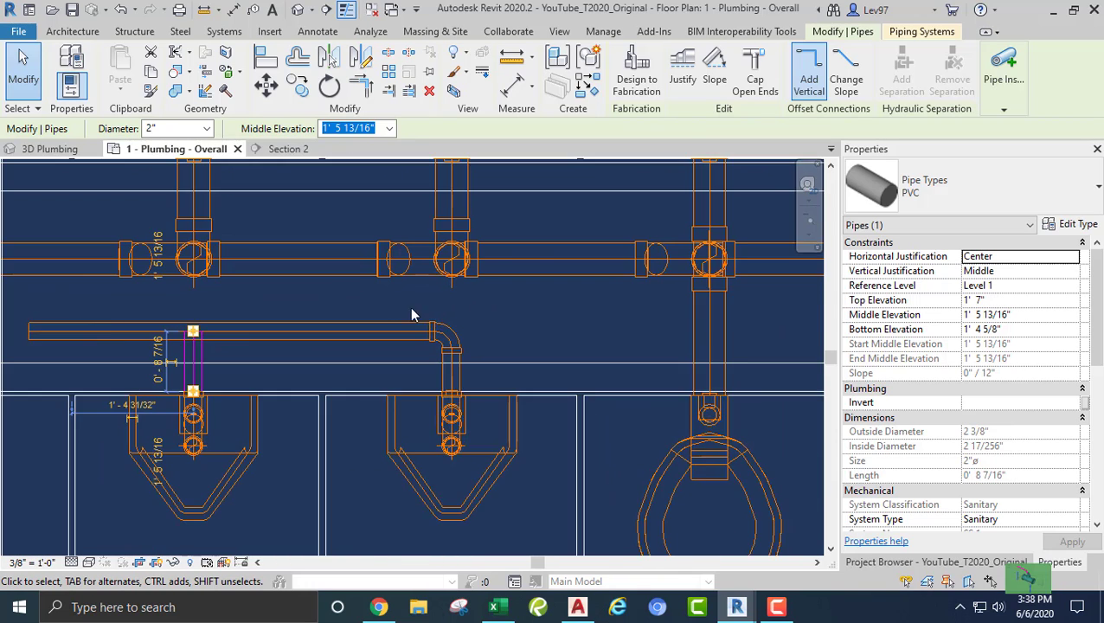
{"action": "left_click", "coordinate": [461, 347]}
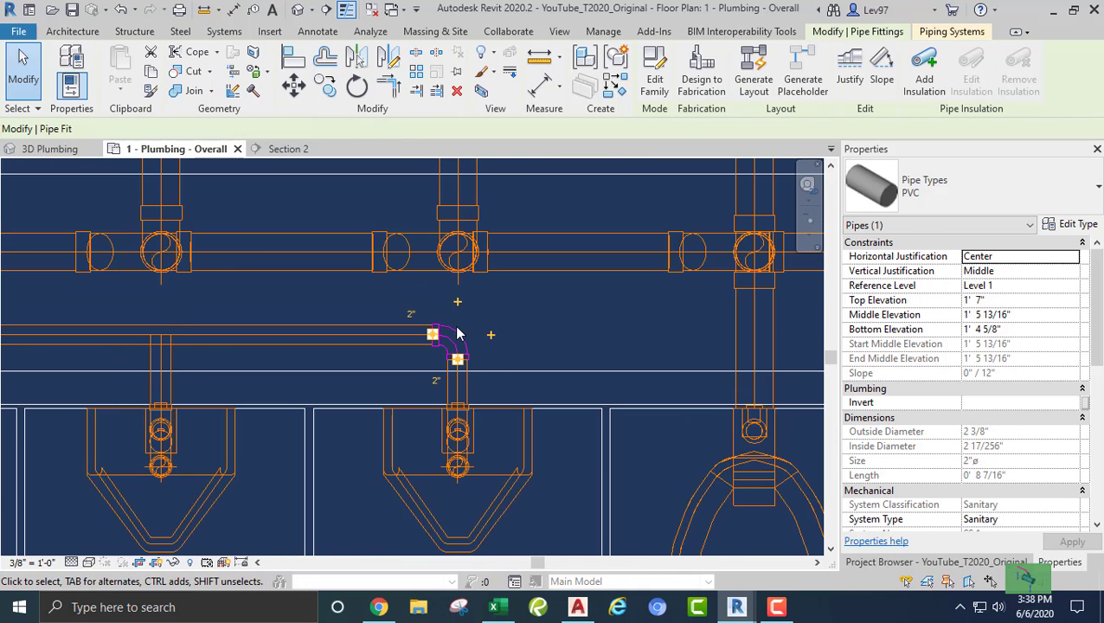
{"action": "left_click", "coordinate": [514, 374]}
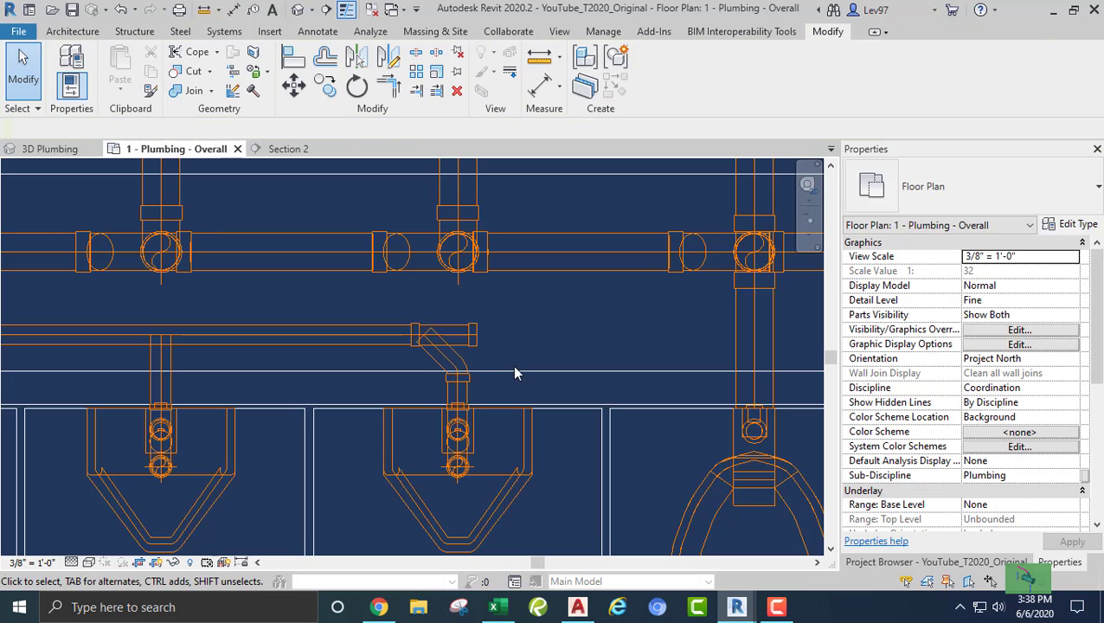
Draw a 2" pipe about 3 1/2" long straight out of the wye's open end, in line with the chase pipe
{"action": "left_click", "coordinate": [432, 329]}
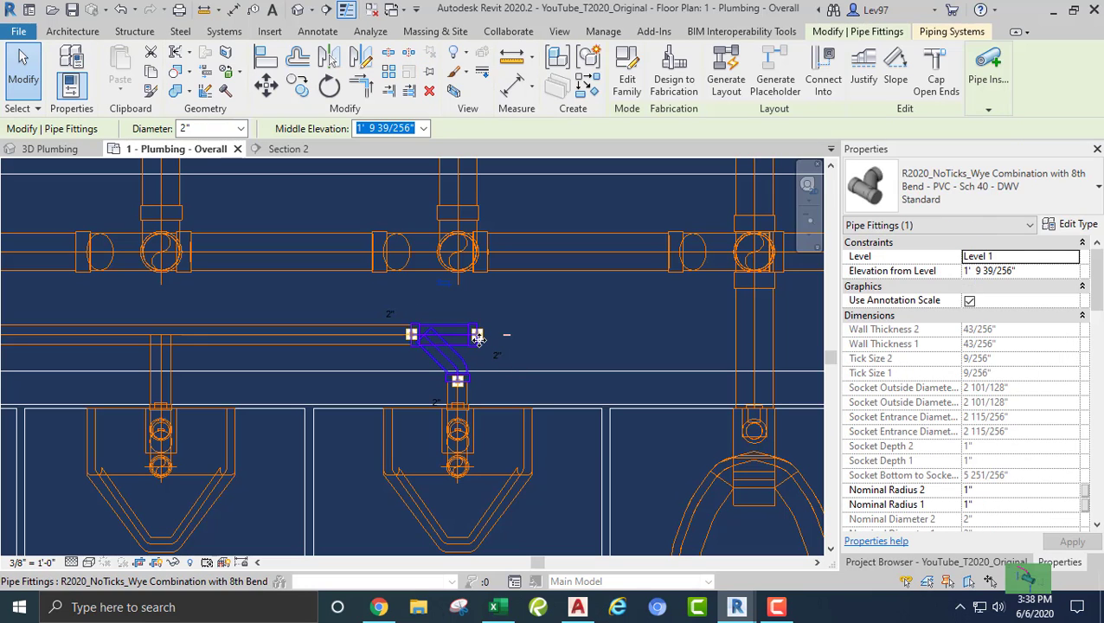
{"action": "right_click", "coordinate": [480, 340]}
{"action": "left_click", "coordinate": [519, 230]}
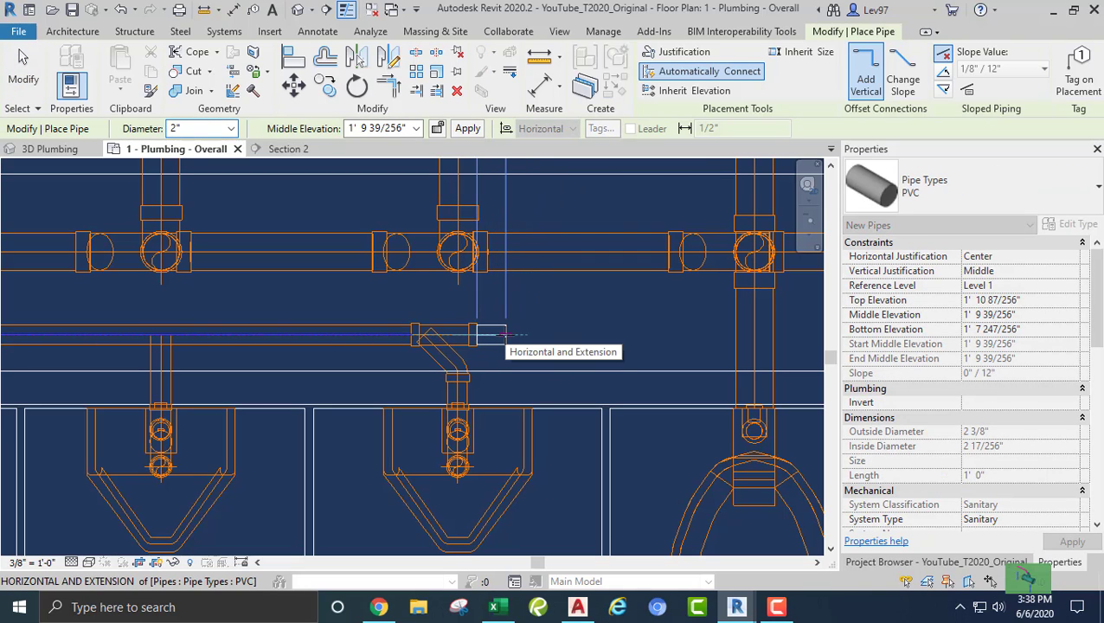
{"action": "left_click", "coordinate": [505, 336]}
{"action": "left_click", "coordinate": [507, 337]}
{"action": "key", "text": "Escape"}
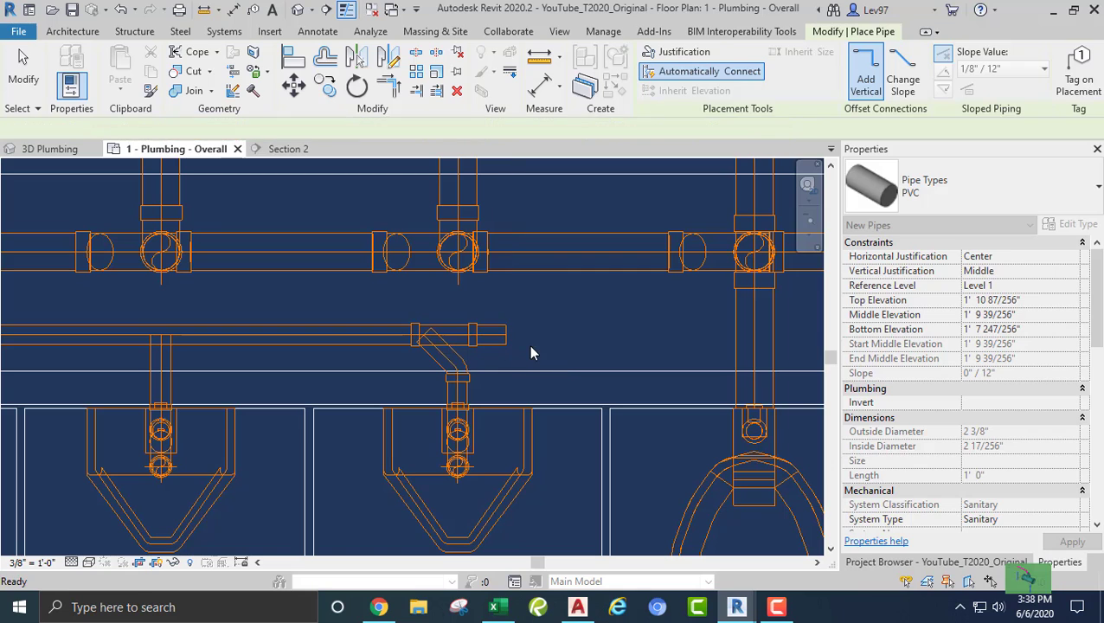
{"action": "key", "text": "Escape"}
Cap the open end of the short pipe beyond the farthest urinal's wye
{"action": "left_click", "coordinate": [506, 341]}
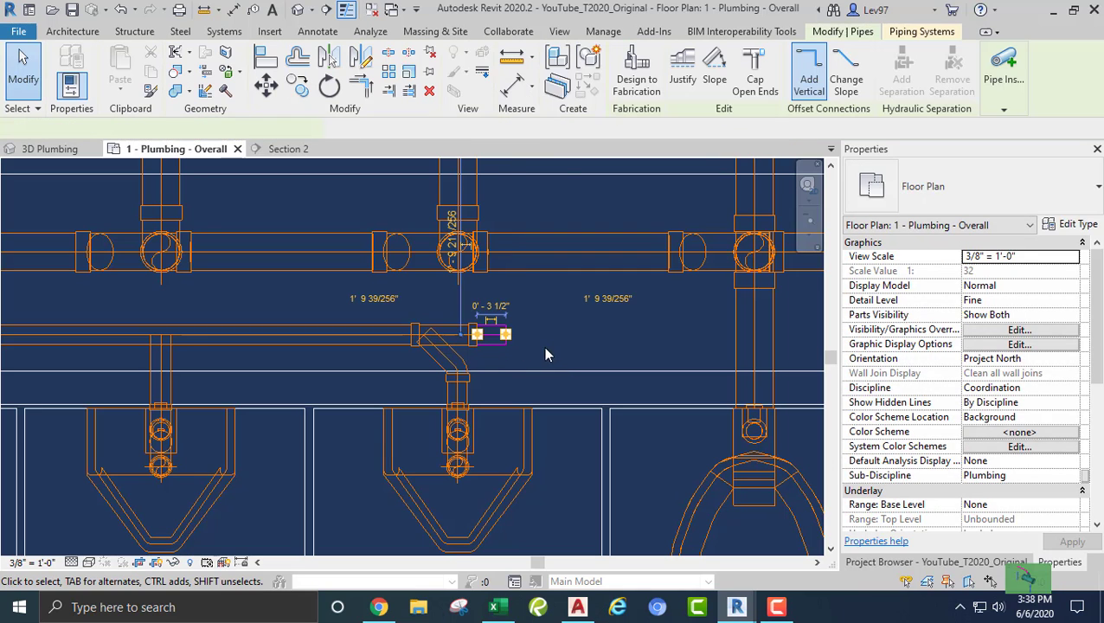
{"action": "left_click", "coordinate": [754, 72]}
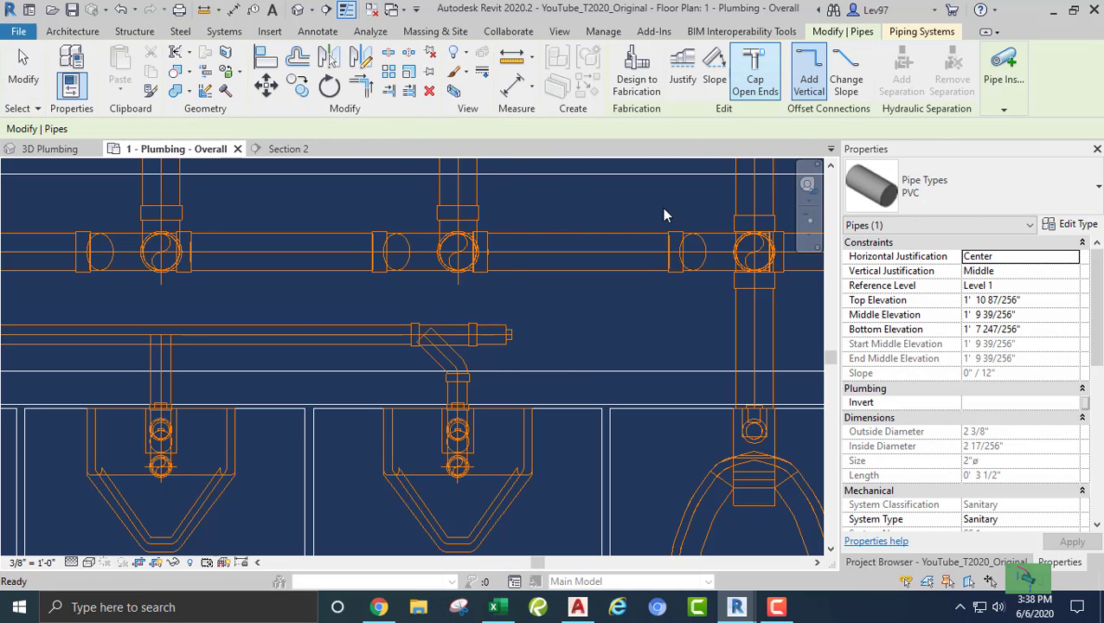
{"action": "left_click", "coordinate": [521, 321]}
Move the section line across the plan to the edge of the middle urinal and return to Section 2
{"action": "middle_click_drag", "start_coordinate": [421, 366], "coordinate": [491, 375]}
{"action": "middle_click_drag", "start_coordinate": [407, 375], "coordinate": [545, 375]}
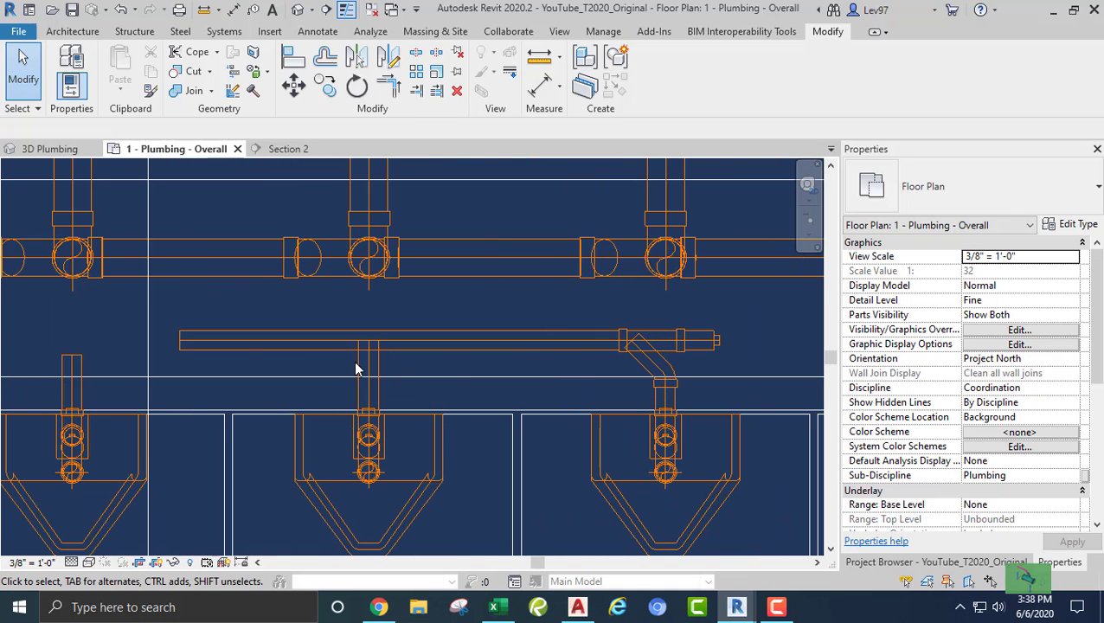
{"action": "left_click", "coordinate": [361, 370]}
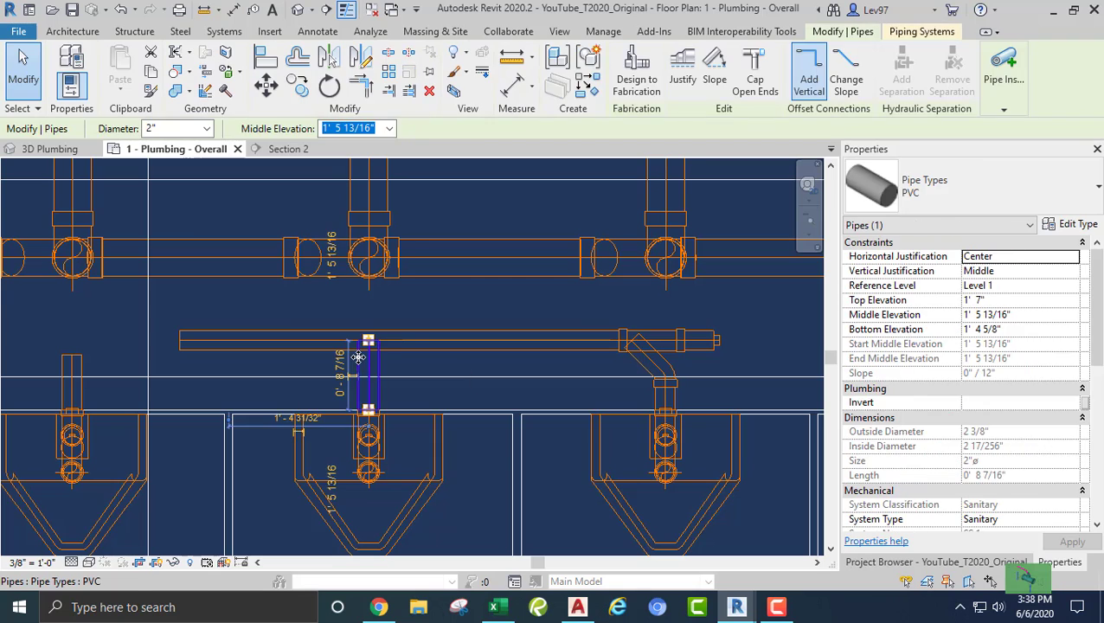
{"action": "key", "text": "Escape"}
{"action": "scroll", "coordinate": [205, 377], "scroll_direction": "down", "scroll_amount": 1}
{"action": "middle_click_drag", "start_coordinate": [205, 378], "coordinate": [336, 375]}
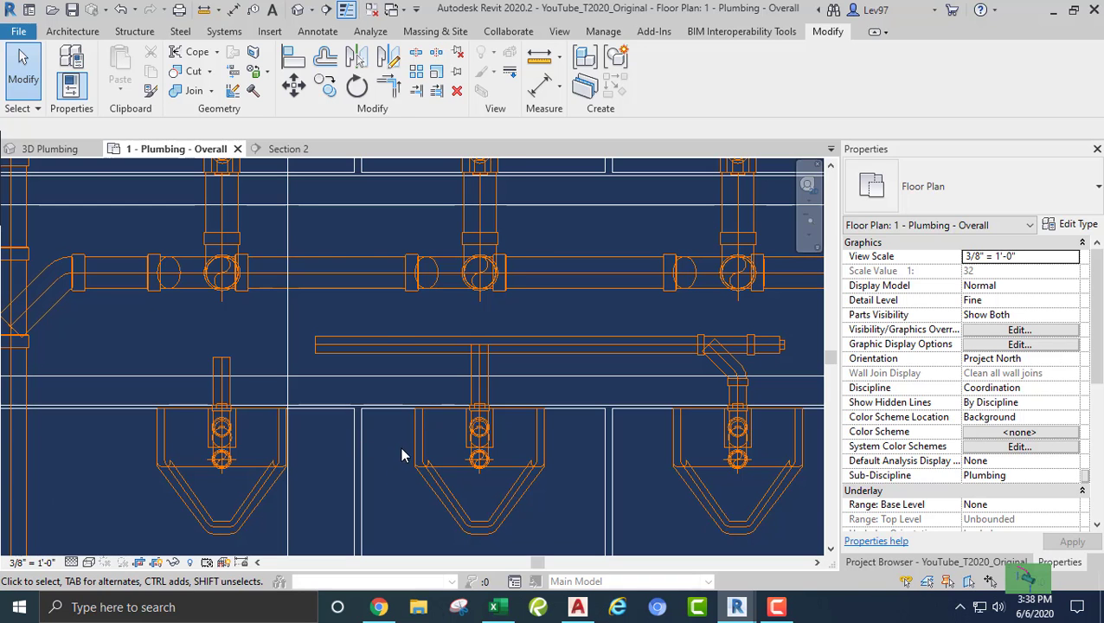
{"action": "middle_click_drag", "start_coordinate": [402, 453], "coordinate": [439, 439]}
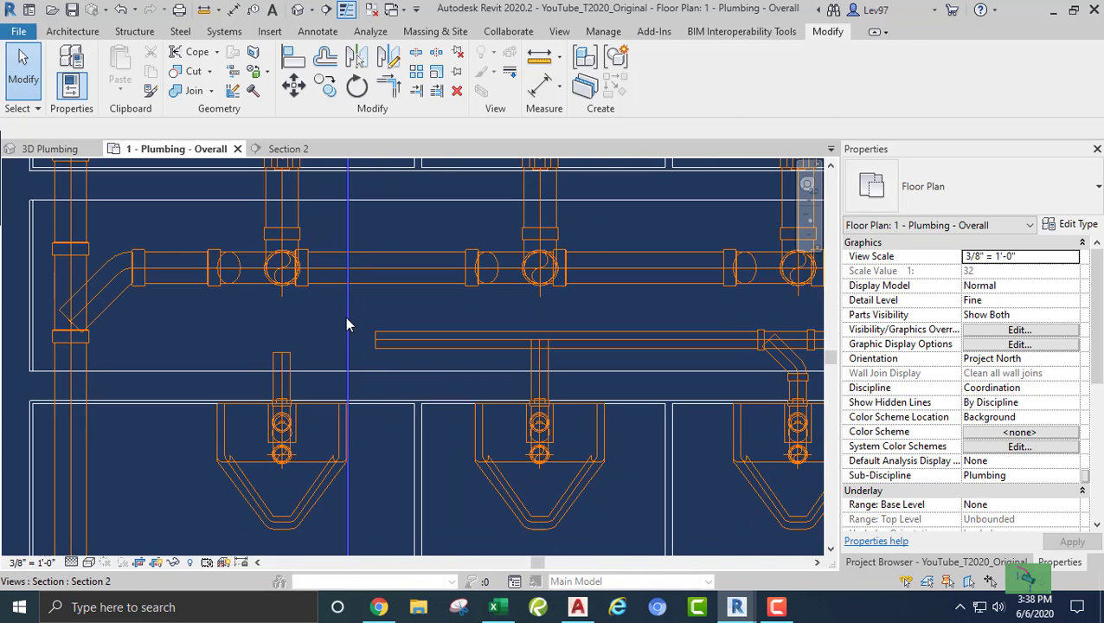
{"action": "left_click", "coordinate": [348, 320]}
{"action": "left_click_drag", "start_coordinate": [348, 317], "coordinate": [594, 315]}
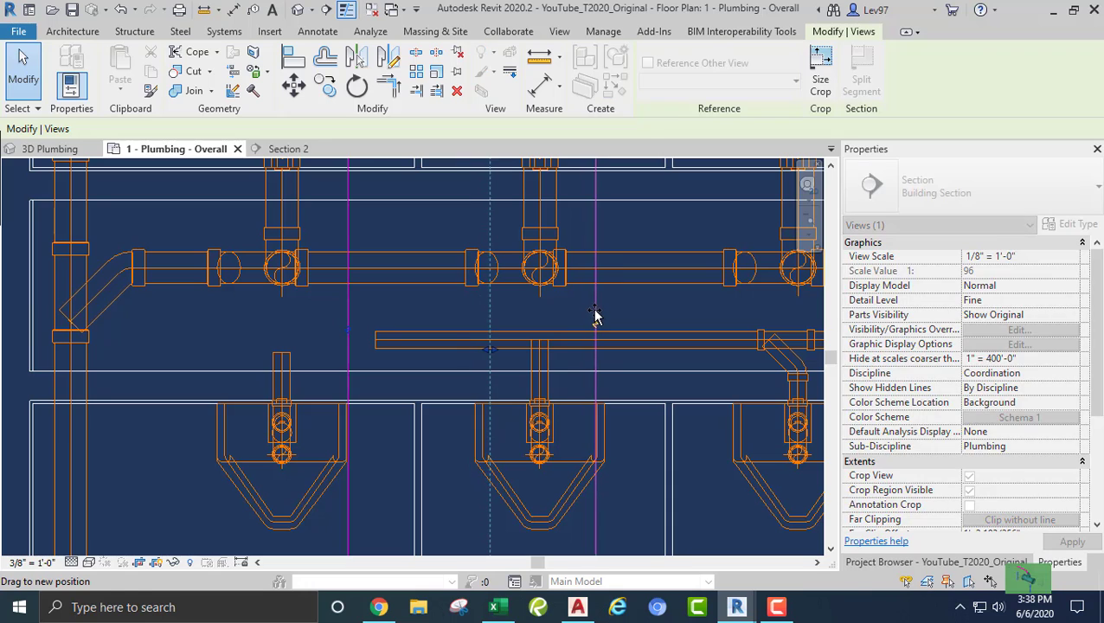
{"action": "left_click", "coordinate": [285, 150]}
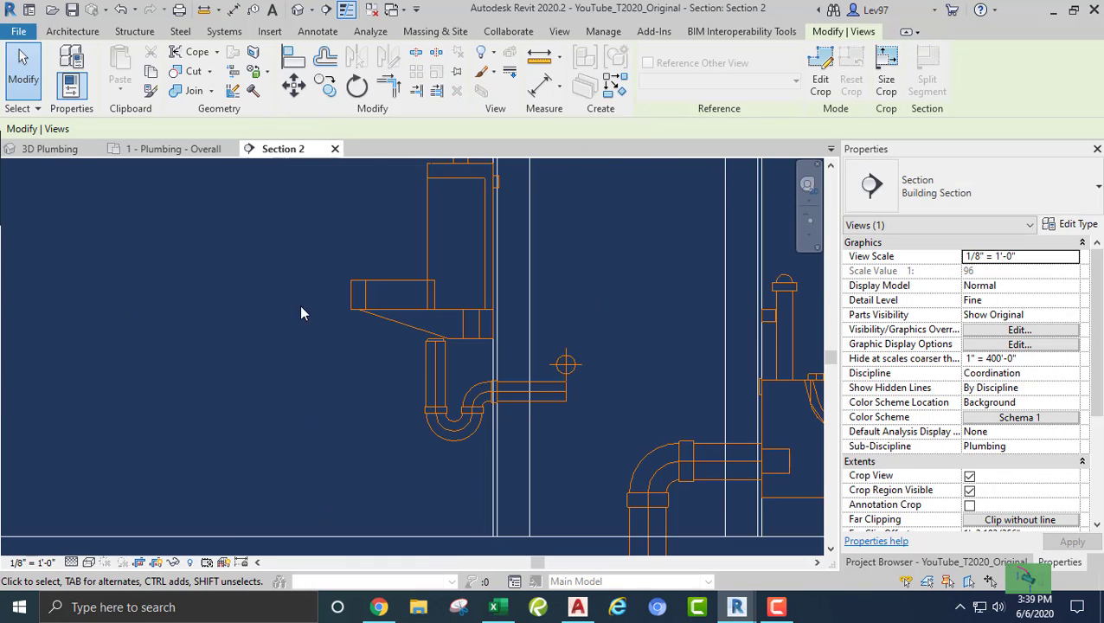
Shorten the middle urinal's horizontal waste stub to about 5 1/2" so it ends short of the chase pipe
{"action": "middle_click_drag", "start_coordinate": [364, 416], "coordinate": [319, 412]}
{"action": "left_click", "coordinate": [311, 409]}
{"action": "scroll", "coordinate": [391, 398], "scroll_direction": "up", "scroll_amount": 4}
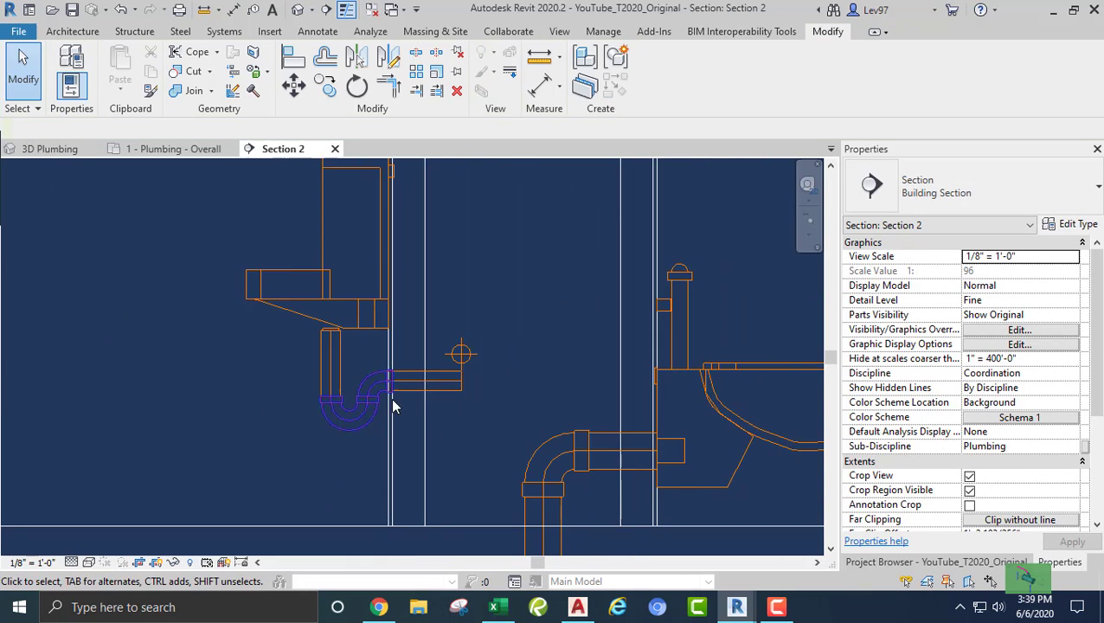
{"action": "left_click", "coordinate": [486, 394]}
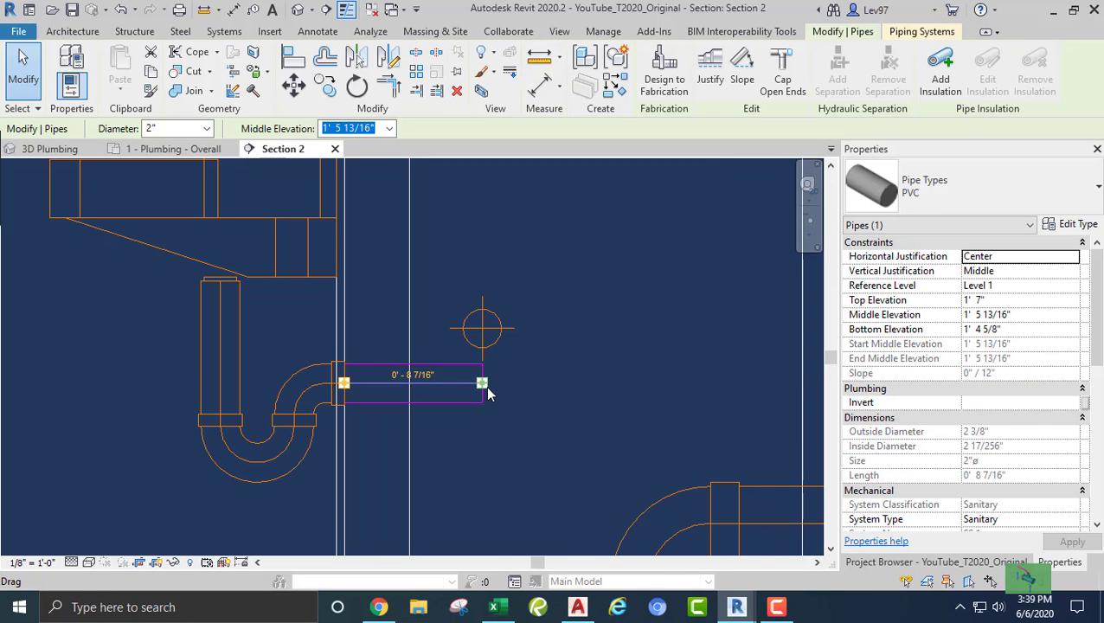
{"action": "left_click_drag", "start_coordinate": [482, 382], "coordinate": [434, 382]}
{"action": "middle_click_drag", "start_coordinate": [473, 407], "coordinate": [511, 444]}
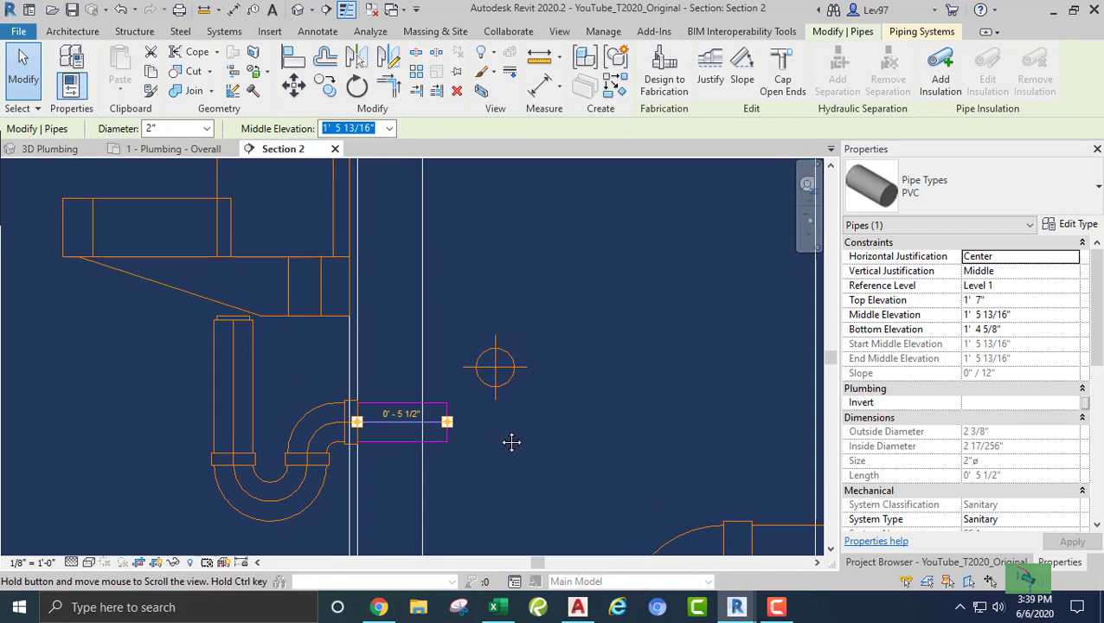
Align the centerline of the middle urinal's stub with the center of the chase pipe
{"action": "scroll", "coordinate": [499, 376], "scroll_direction": "up", "scroll_amount": 1}
{"action": "middle_click_drag", "start_coordinate": [433, 359], "coordinate": [463, 430]}
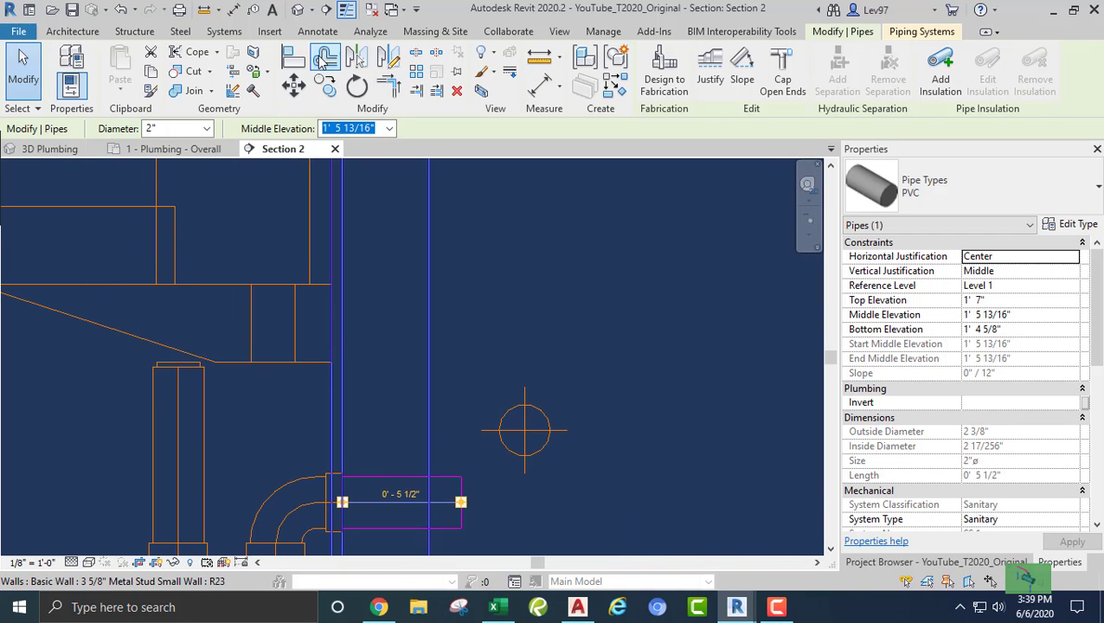
{"action": "left_click", "coordinate": [292, 61]}
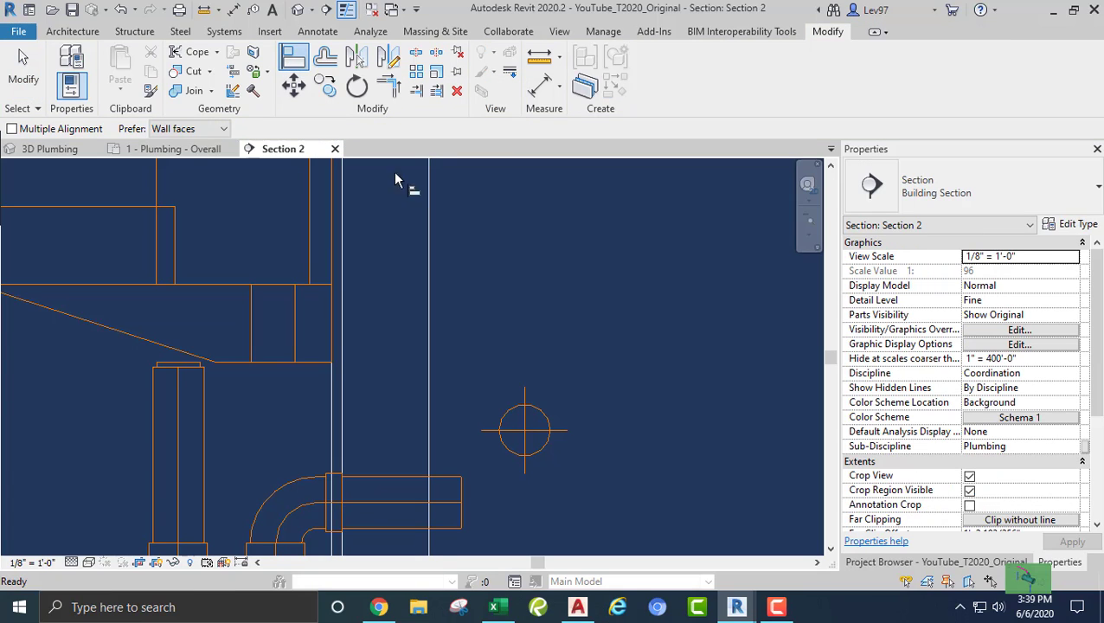
{"action": "left_click", "coordinate": [540, 444]}
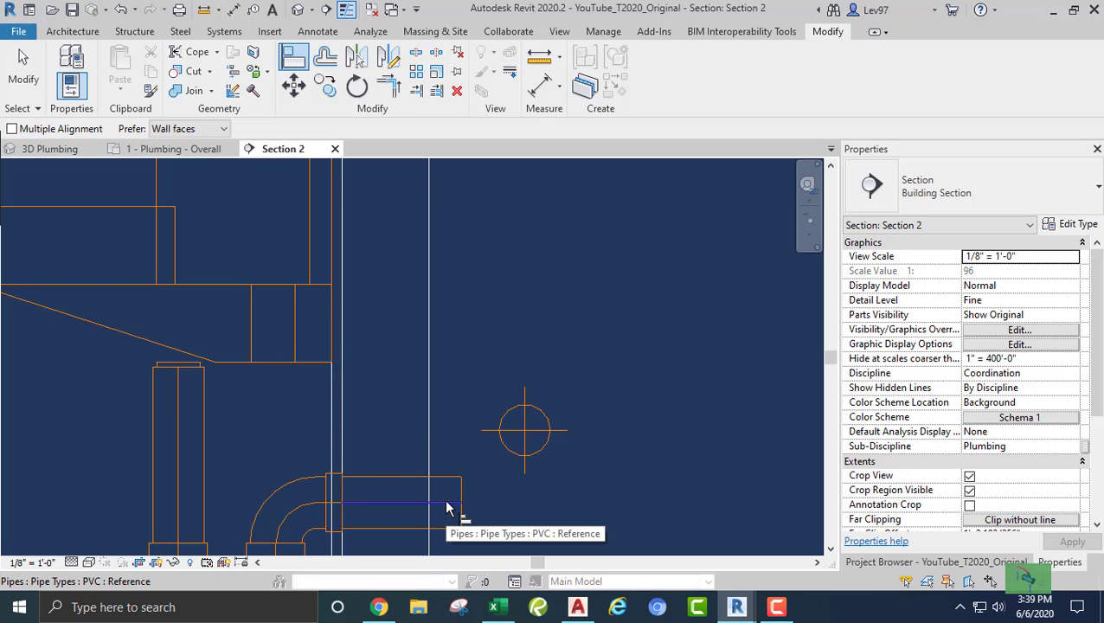
{"action": "left_click", "coordinate": [446, 506]}
{"action": "key", "text": "Escape"}
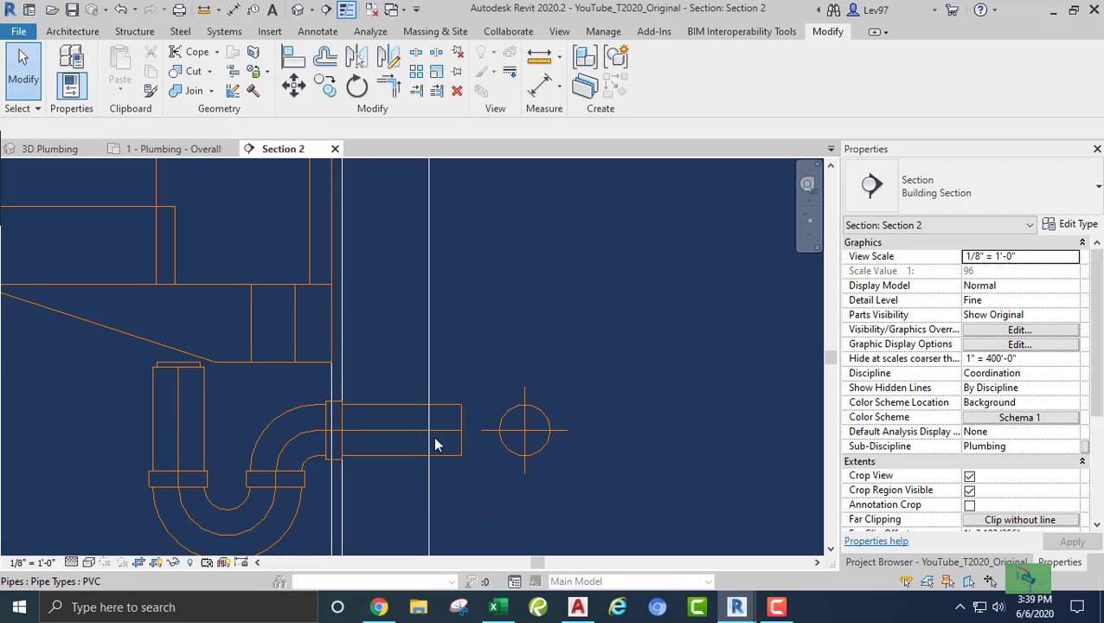
In the overall plumbing plan, move the section line clear of the middle urinal and extend that urinal's stub into the chase pipe
{"action": "left_click", "coordinate": [169, 148]}
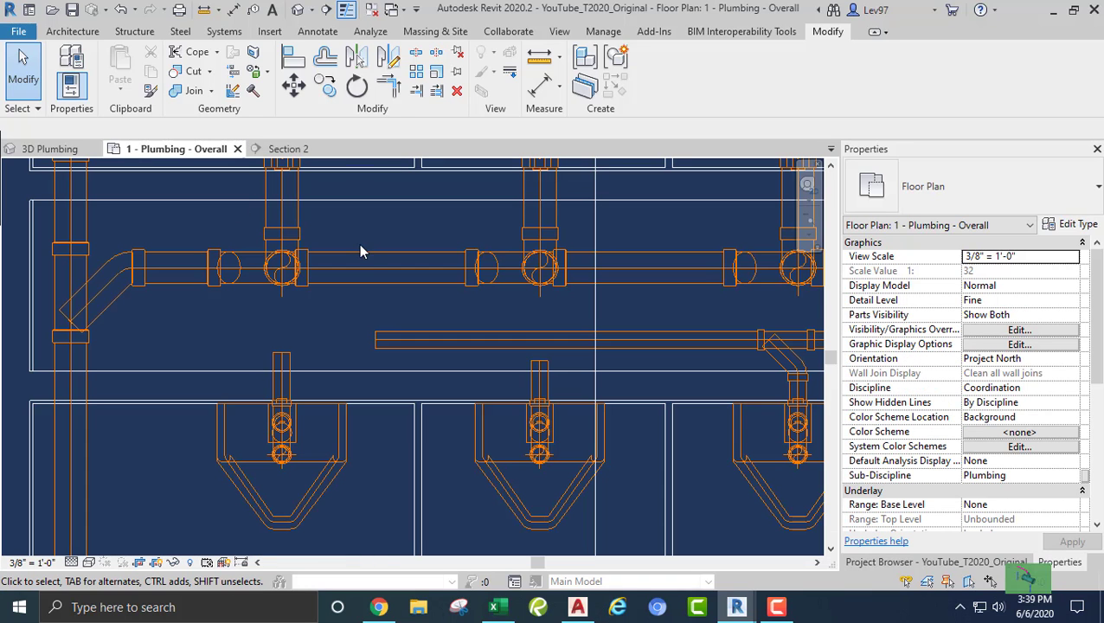
{"action": "left_click", "coordinate": [596, 304]}
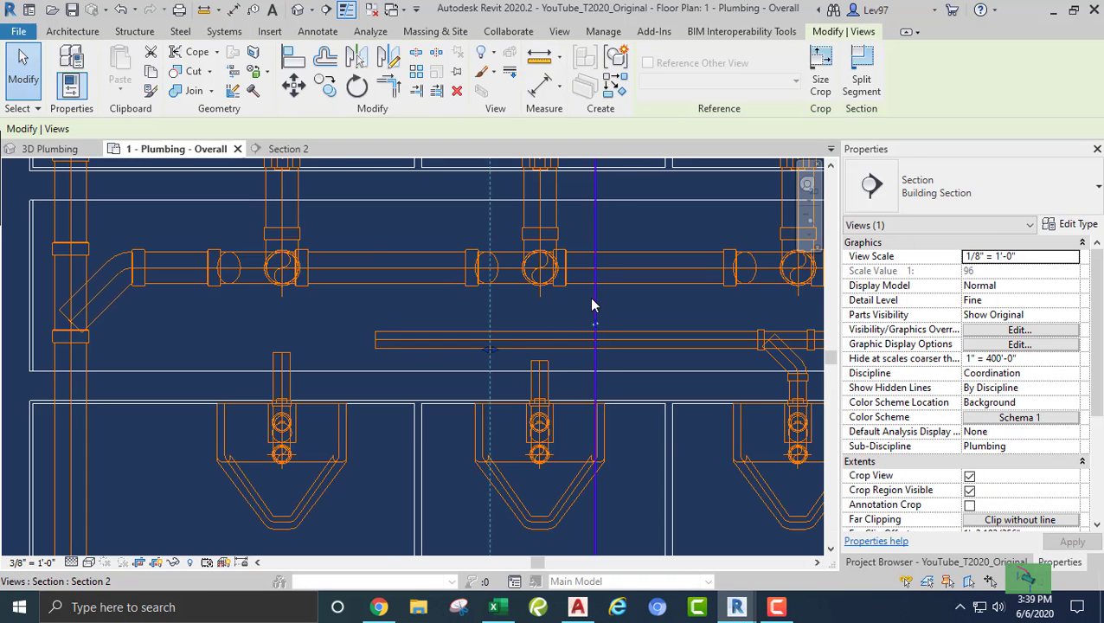
{"action": "left_click_drag", "start_coordinate": [596, 300], "coordinate": [234, 352]}
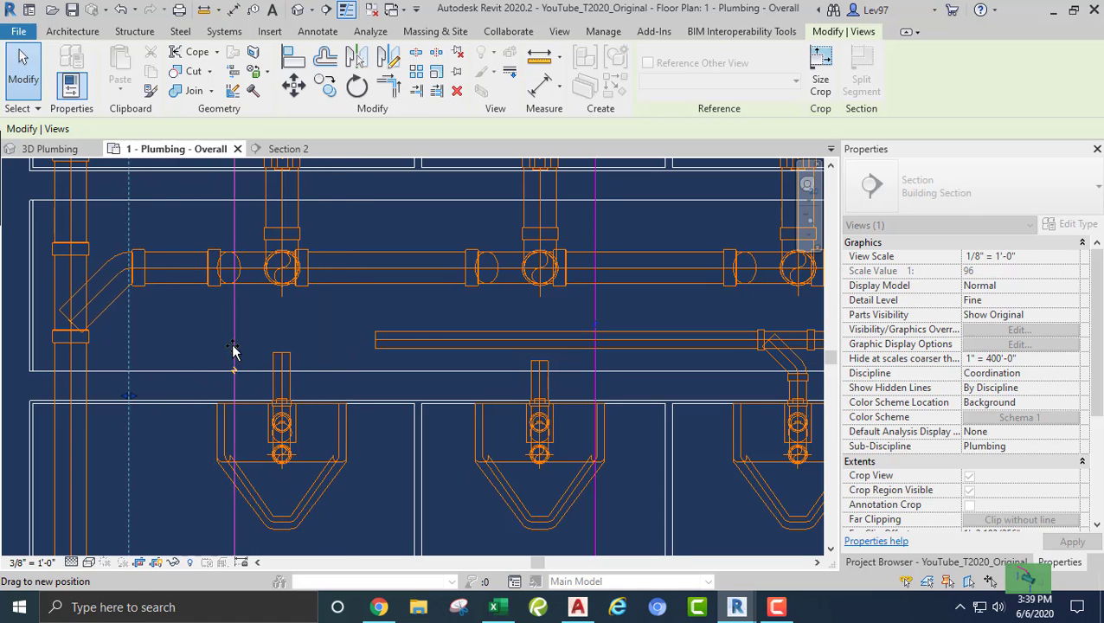
{"action": "left_click", "coordinate": [461, 309]}
{"action": "middle_click_drag", "start_coordinate": [461, 309], "coordinate": [242, 292]}
{"action": "scroll", "coordinate": [291, 365], "scroll_direction": "up", "scroll_amount": 1}
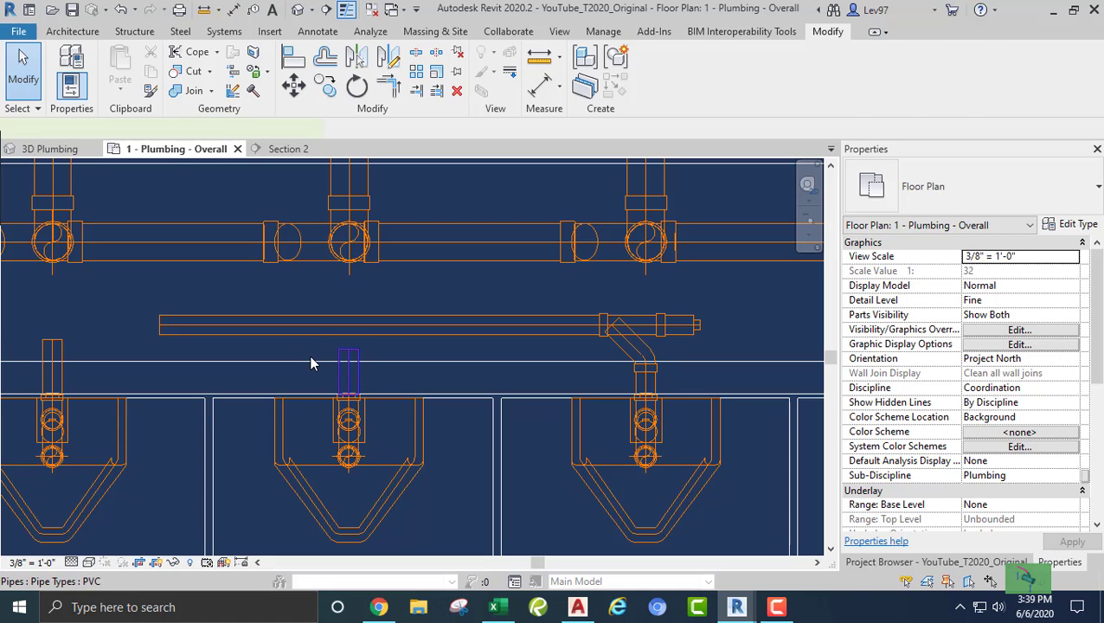
{"action": "left_click", "coordinate": [347, 364]}
{"action": "left_click_drag", "start_coordinate": [348, 349], "coordinate": [348, 322]}
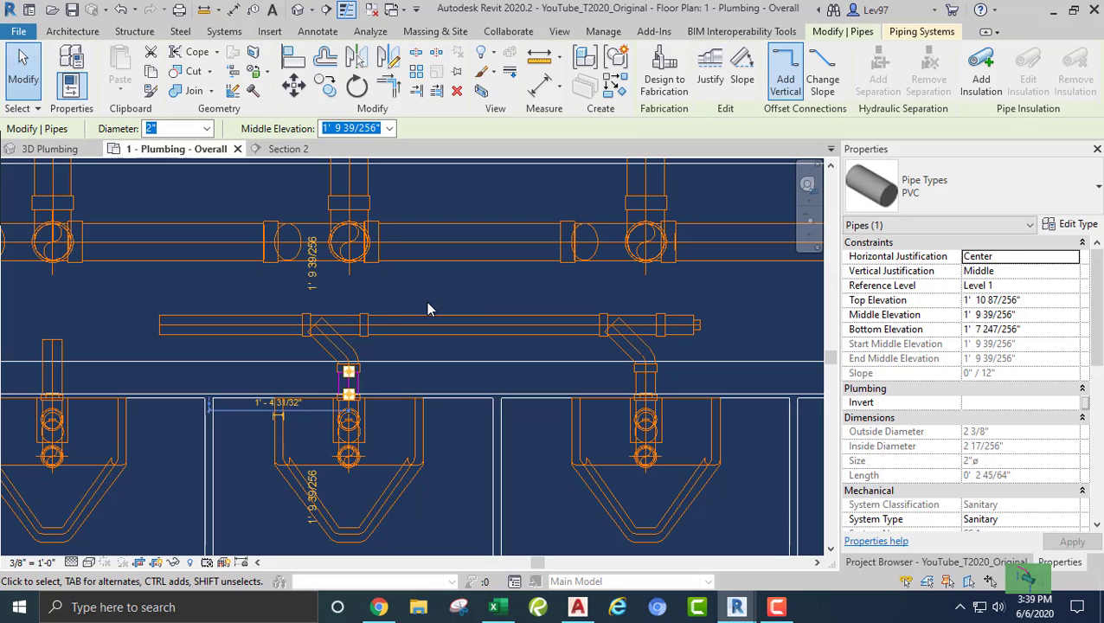
{"action": "left_click", "coordinate": [426, 294]}
Move the section line to the edge of the urinal nearest the door and show its trap and stub in Section 2
{"action": "middle_click_drag", "start_coordinate": [426, 294], "coordinate": [190, 330]}
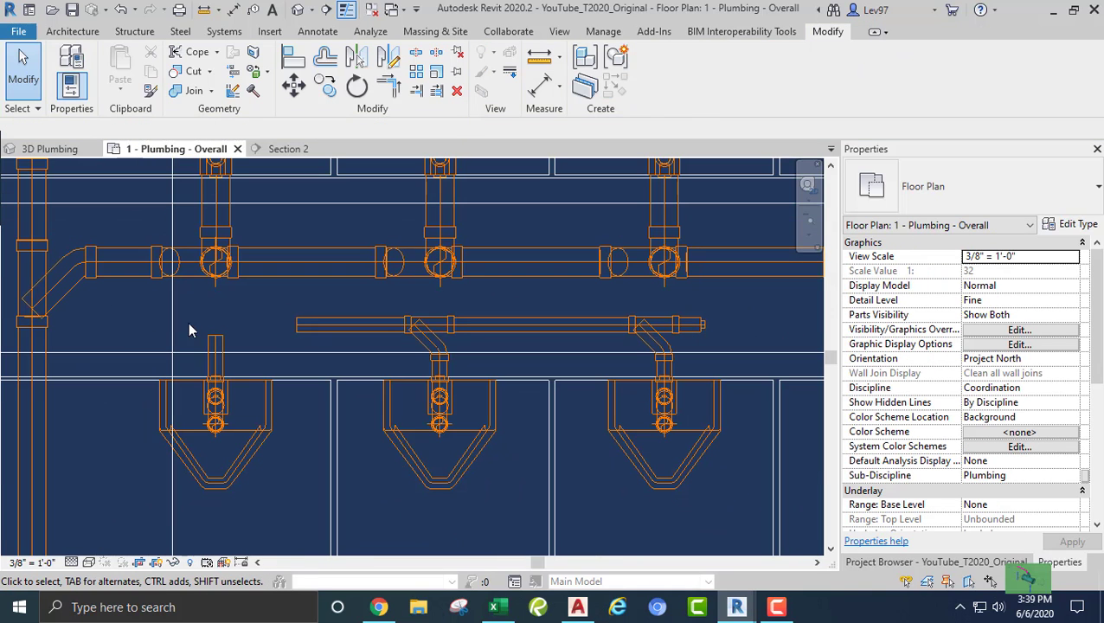
{"action": "left_click", "coordinate": [172, 315]}
{"action": "left_click_drag", "start_coordinate": [172, 312], "coordinate": [329, 337]}
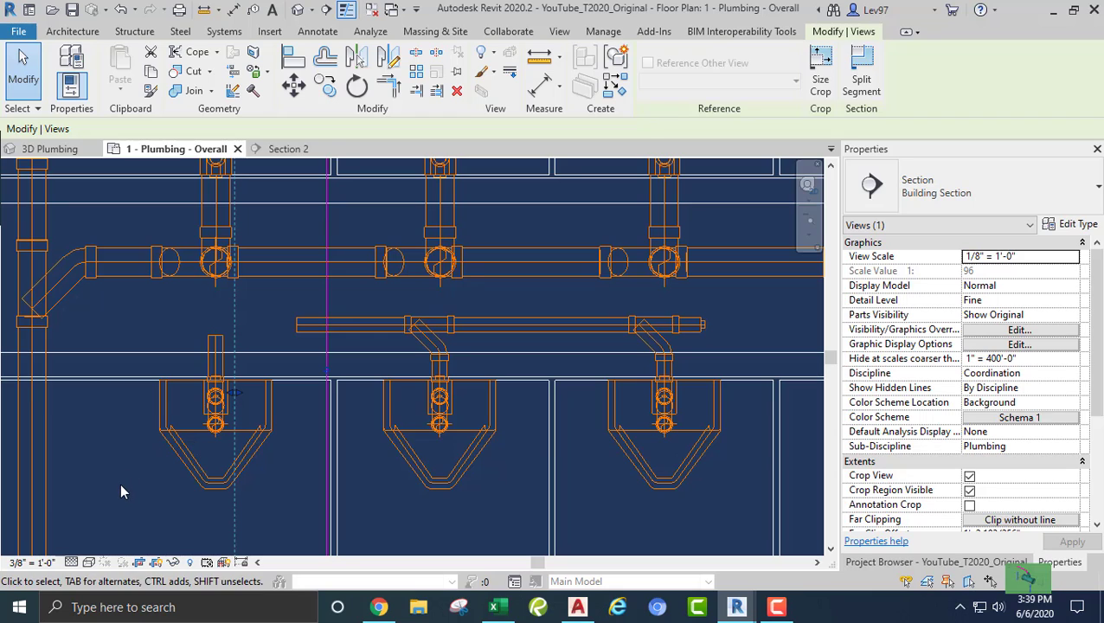
{"action": "middle_click_drag", "start_coordinate": [120, 483], "coordinate": [285, 459]}
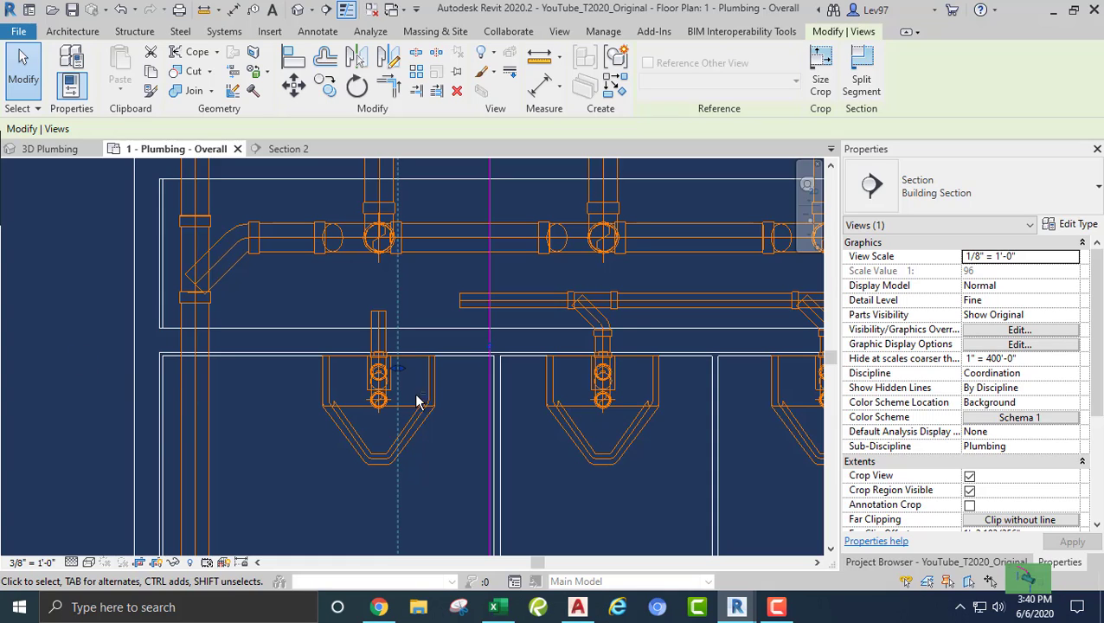
{"action": "left_click", "coordinate": [273, 473]}
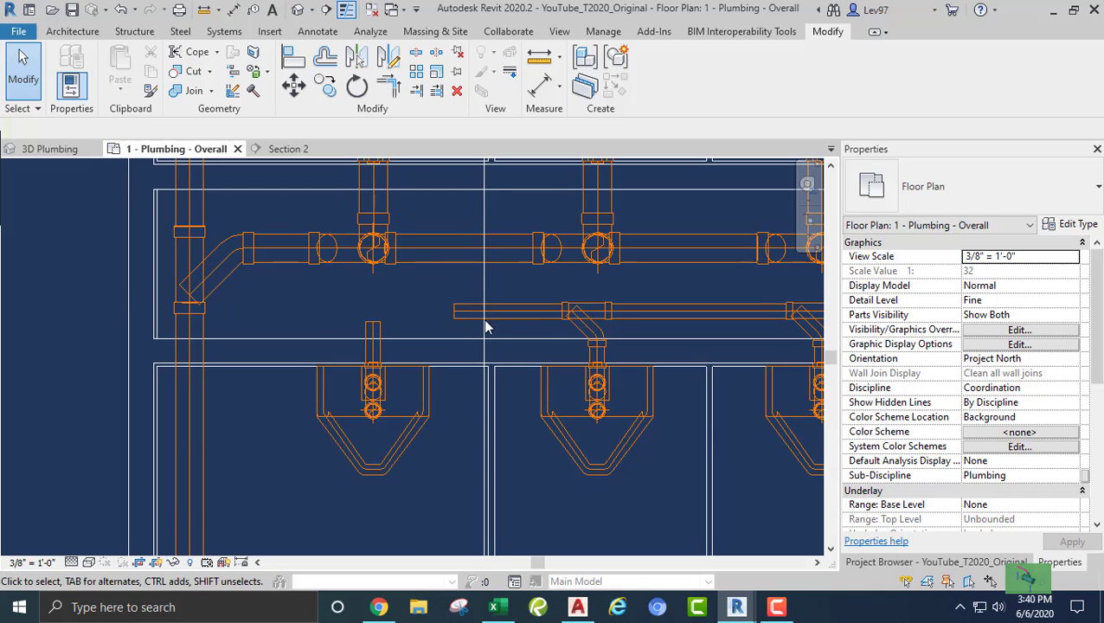
{"action": "left_click", "coordinate": [485, 289]}
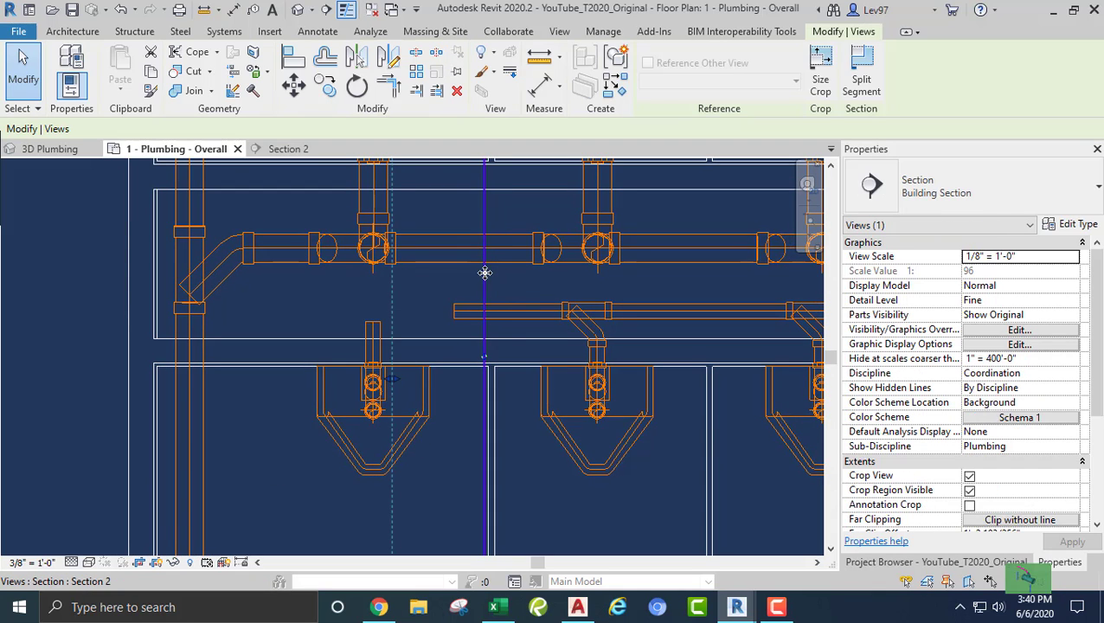
{"action": "left_click_drag", "start_coordinate": [486, 271], "coordinate": [422, 271]}
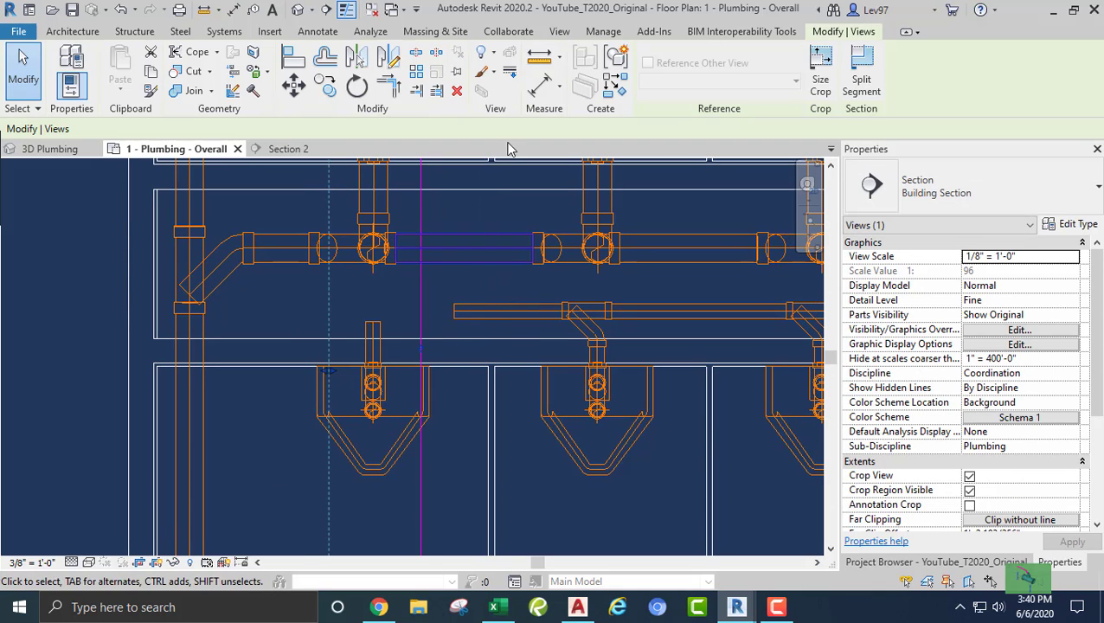
{"action": "left_click", "coordinate": [292, 150]}
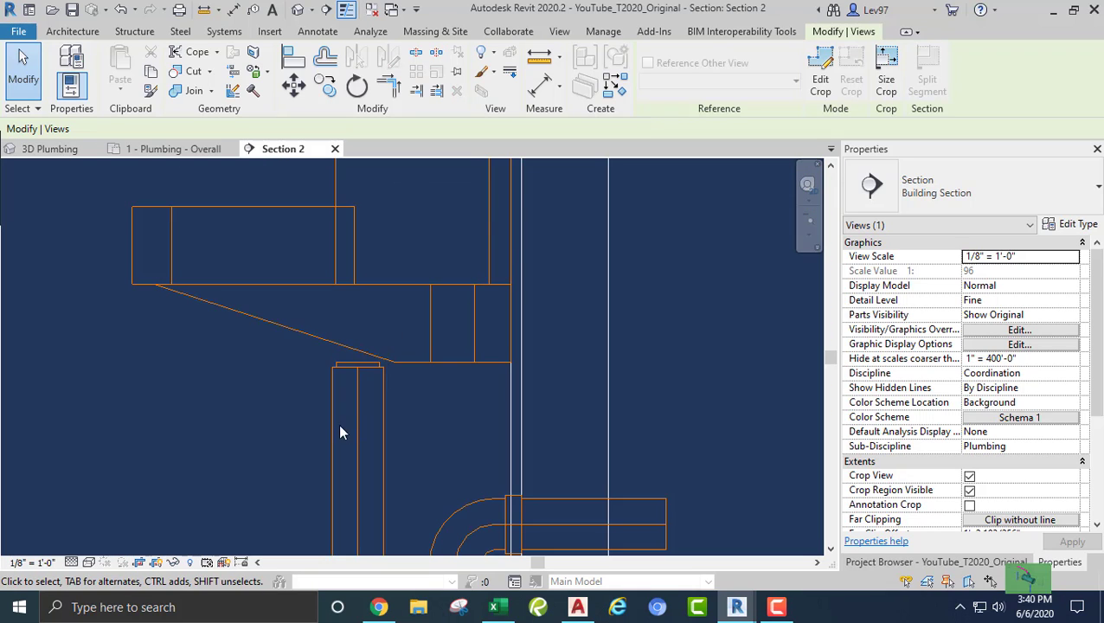
{"action": "middle_click_drag", "start_coordinate": [318, 418], "coordinate": [497, 327]}
{"action": "scroll", "coordinate": [394, 338], "scroll_direction": "down", "scroll_amount": 2}
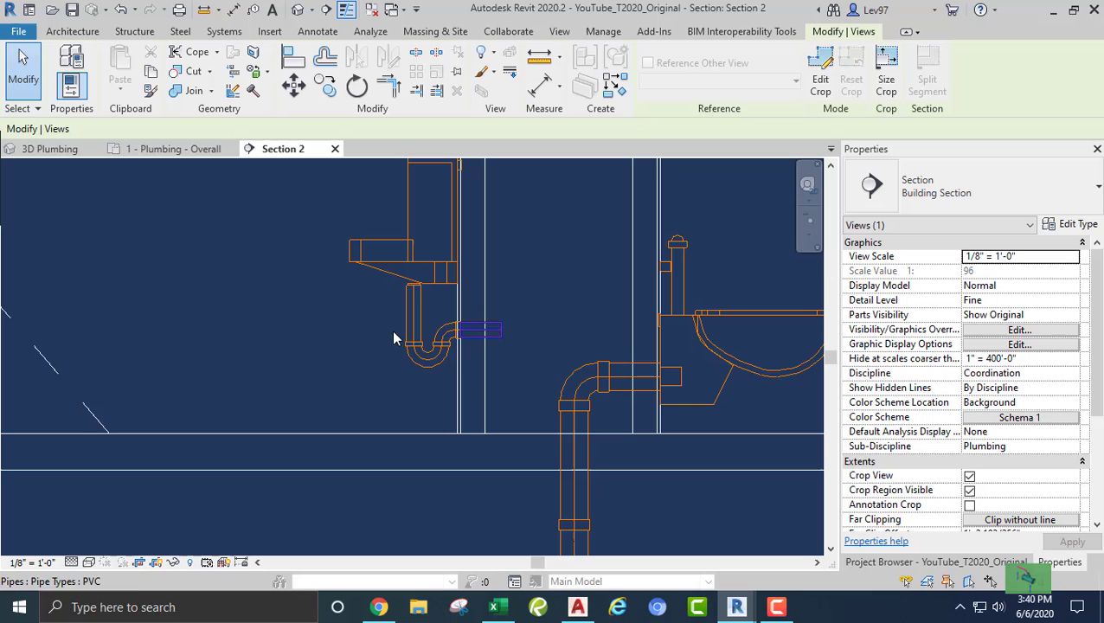
Draw a 2" PVC pipe straight down from the open end of the door-side urinal's stub to below the floor slab
{"action": "left_click", "coordinate": [493, 345]}
{"action": "right_click", "coordinate": [502, 333]}
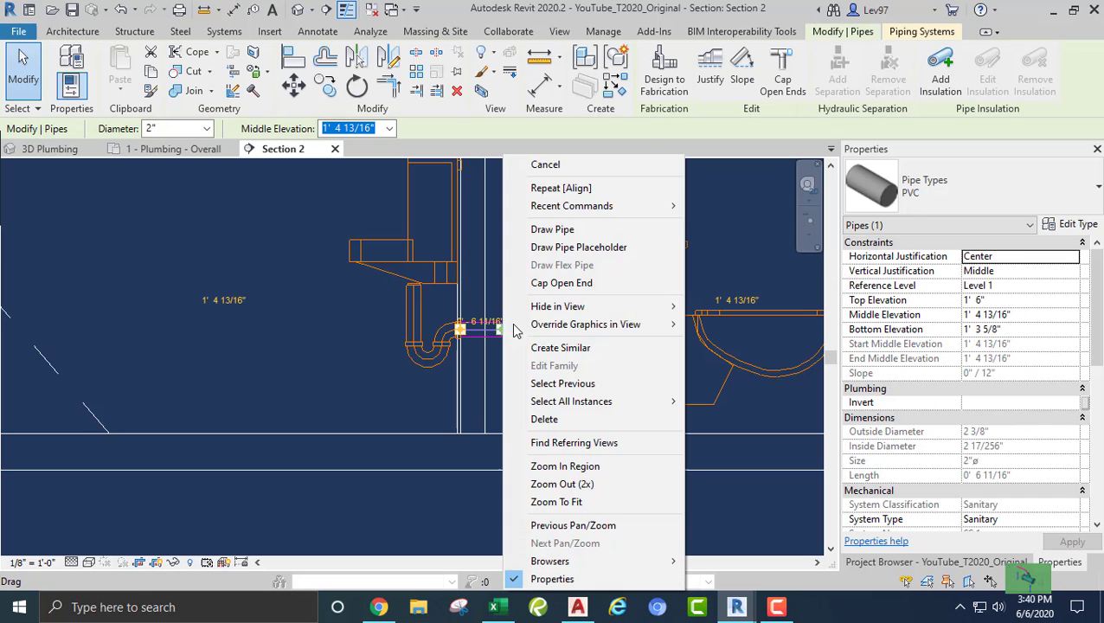
{"action": "left_click", "coordinate": [554, 230]}
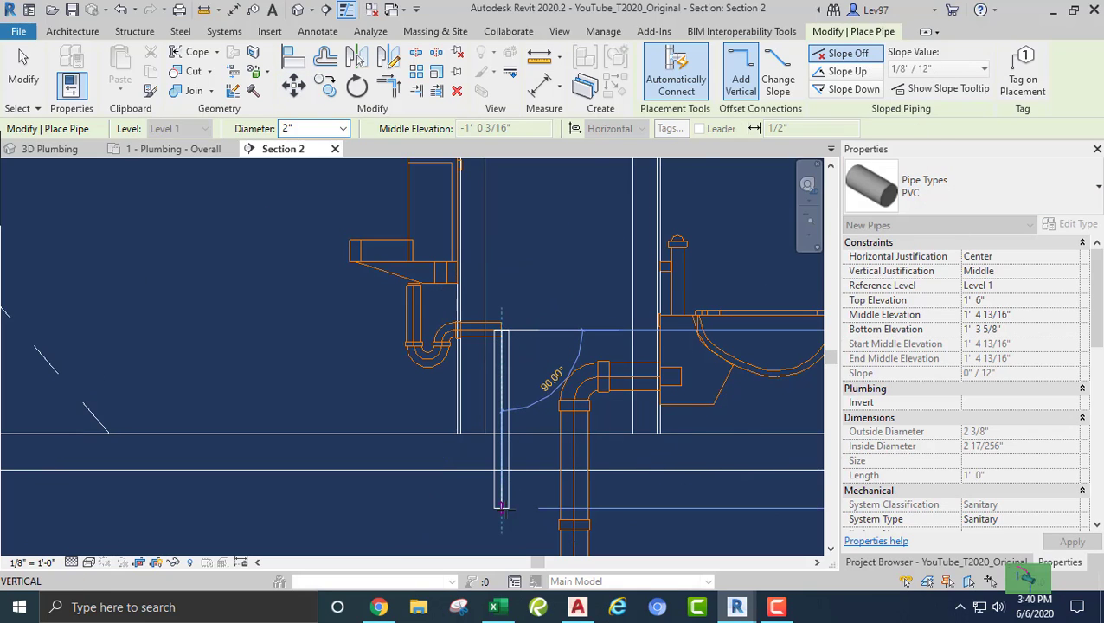
{"action": "left_click", "coordinate": [501, 506]}
{"action": "key", "text": "Escape"}
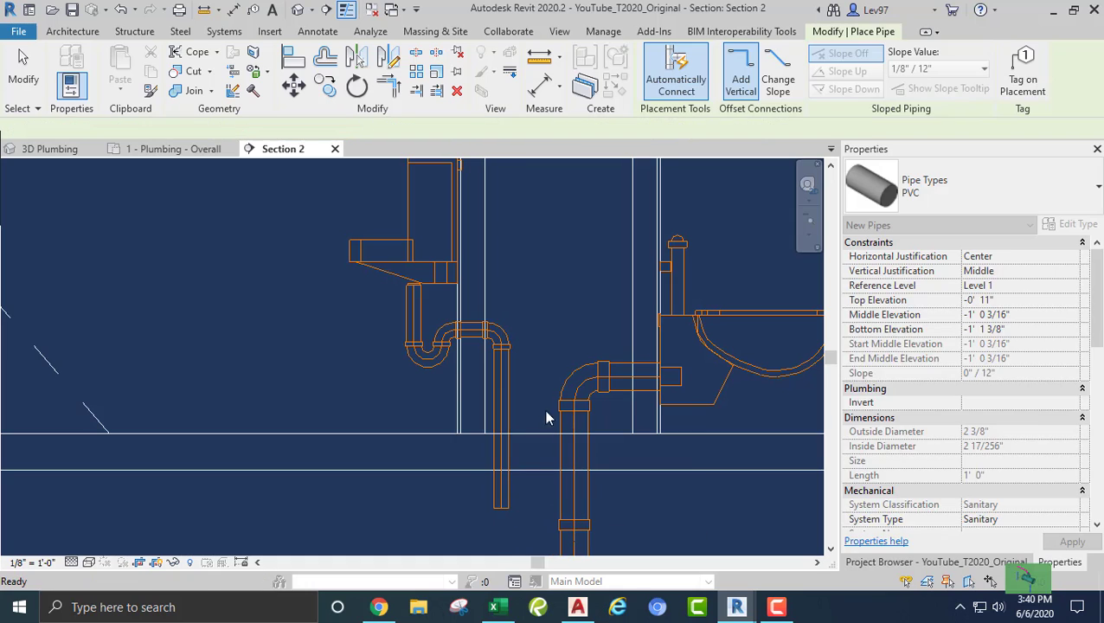
{"action": "key", "text": "Escape"}
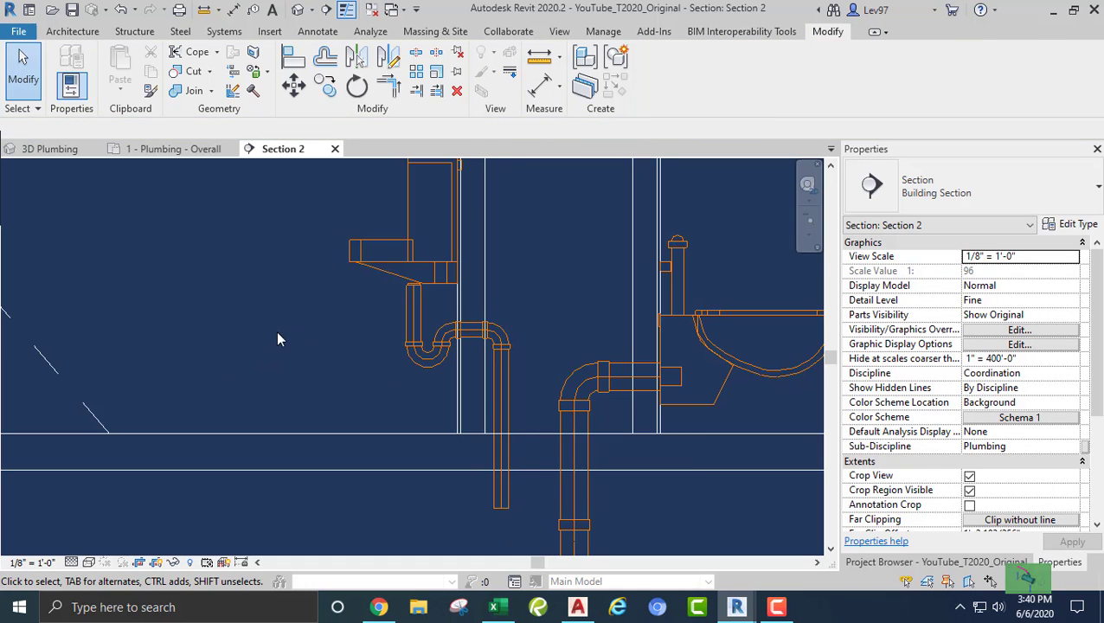
In the overall plumbing plan, align the door-side urinal's vertical drop with the centerline of the common chase pipe
{"action": "scroll", "coordinate": [374, 224], "scroll_direction": "down", "scroll_amount": 3}
{"action": "left_click", "coordinate": [166, 149]}
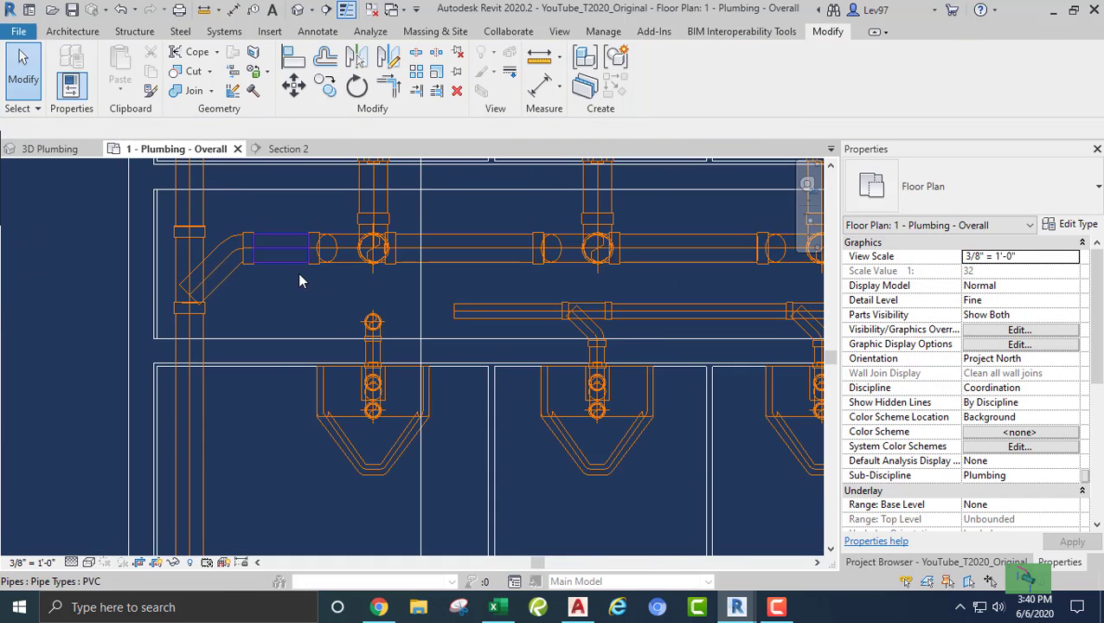
{"action": "scroll", "coordinate": [374, 308], "scroll_direction": "up", "scroll_amount": 1}
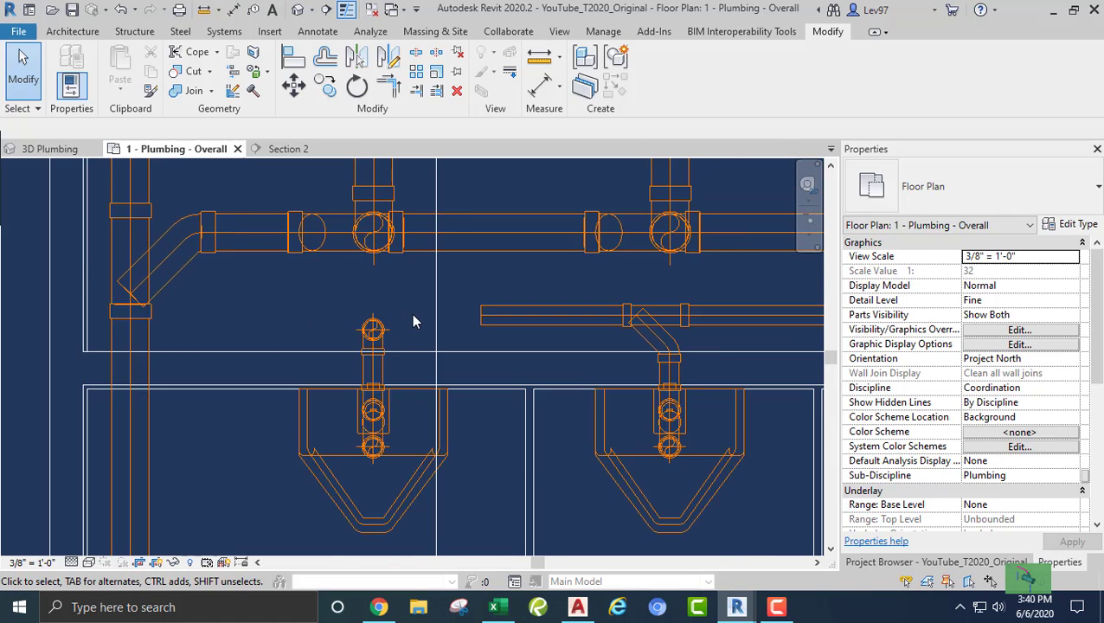
{"action": "scroll", "coordinate": [407, 324], "scroll_direction": "up", "scroll_amount": 2}
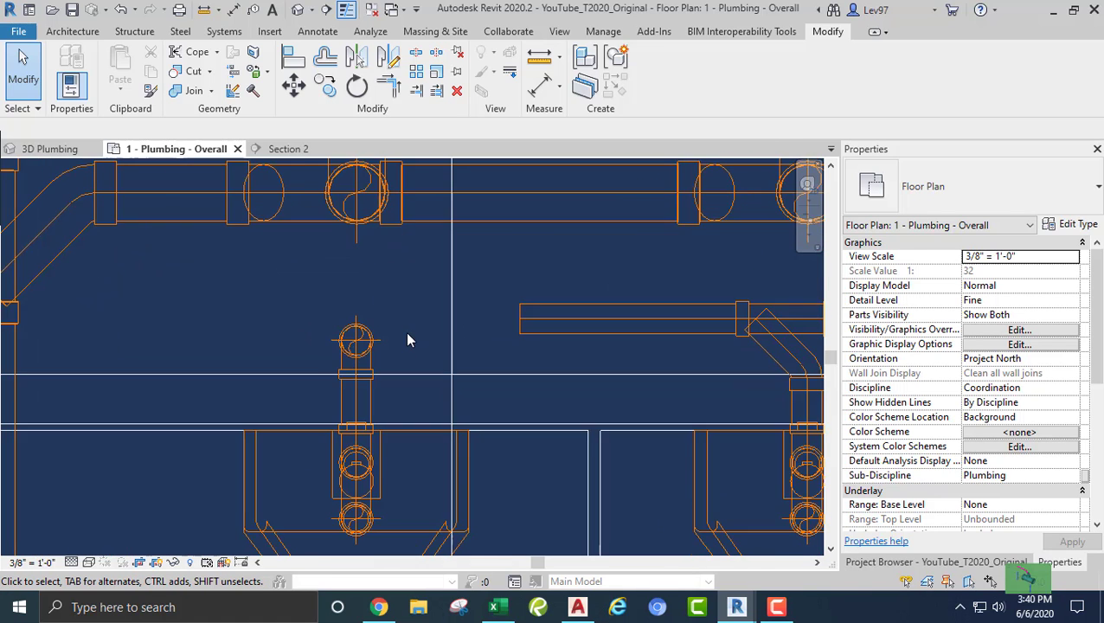
{"action": "scroll", "coordinate": [406, 329], "scroll_direction": "up", "scroll_amount": 1}
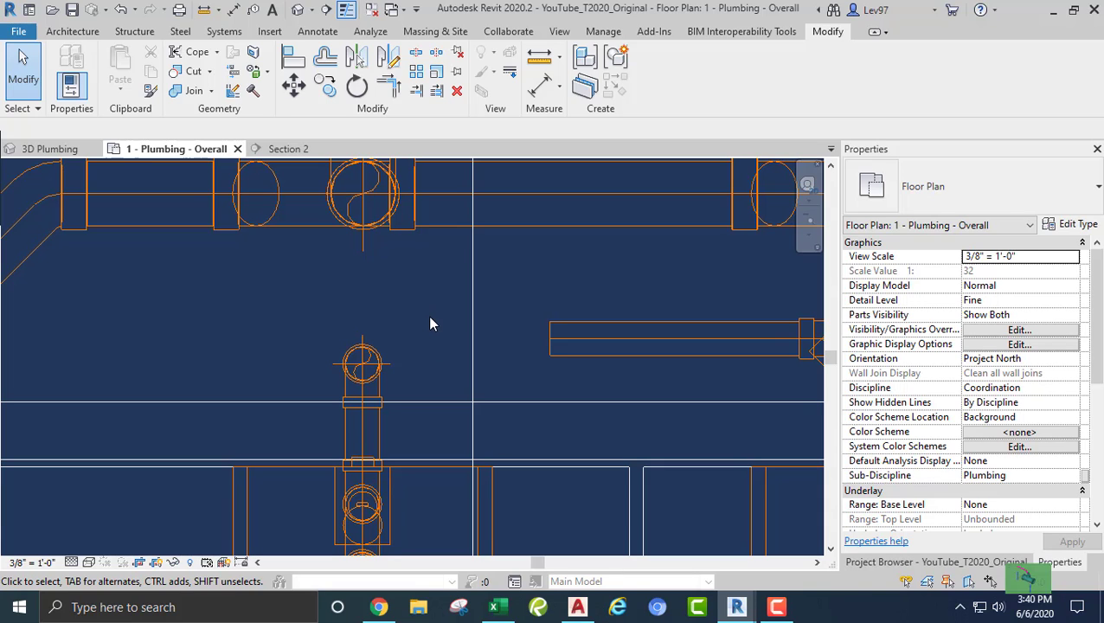
{"action": "middle_click_drag", "start_coordinate": [426, 324], "coordinate": [432, 316]}
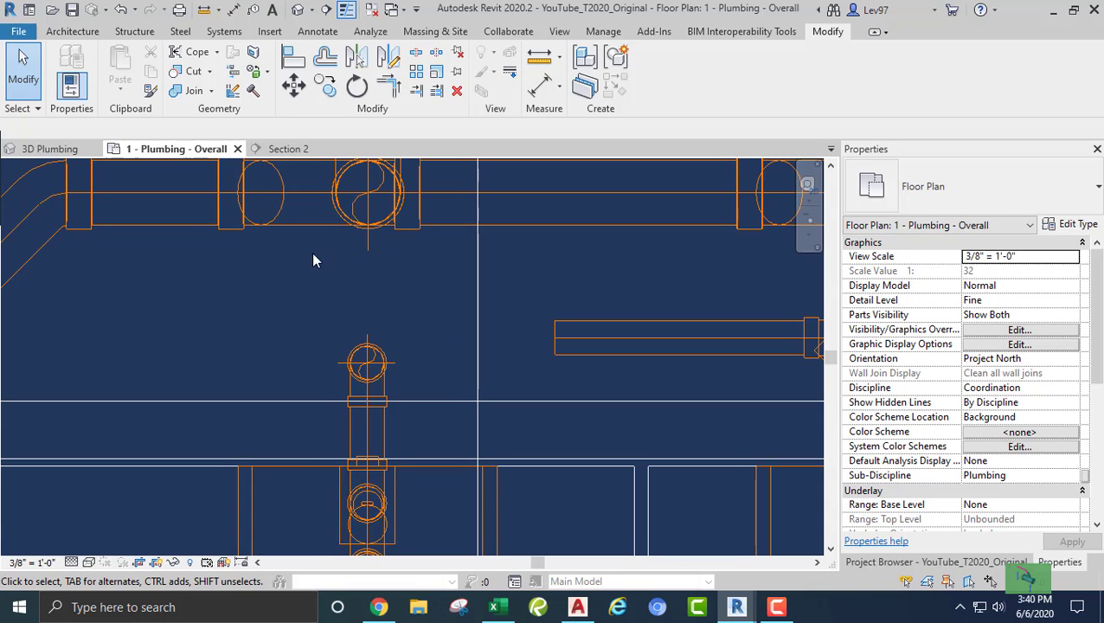
{"action": "left_click", "coordinate": [292, 57]}
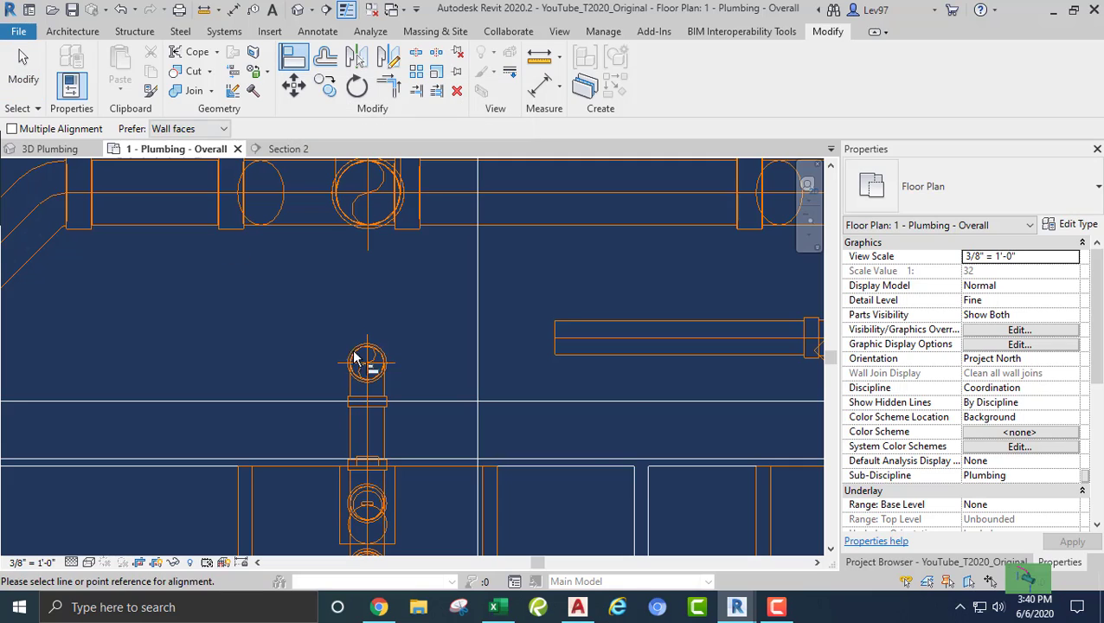
{"action": "left_click", "coordinate": [592, 338]}
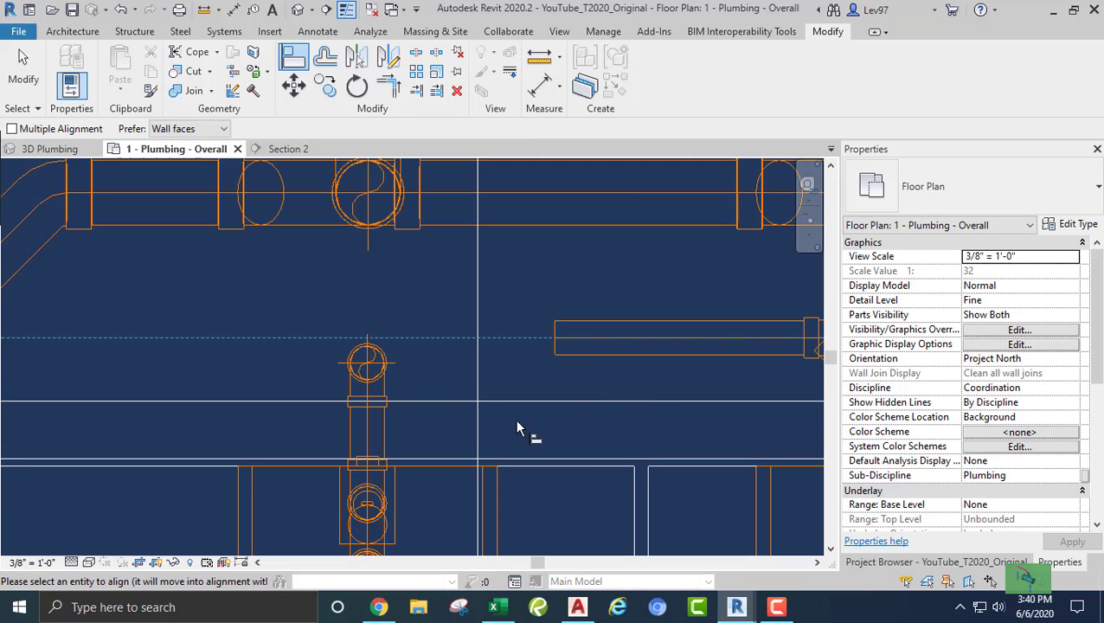
{"action": "left_click", "coordinate": [373, 386]}
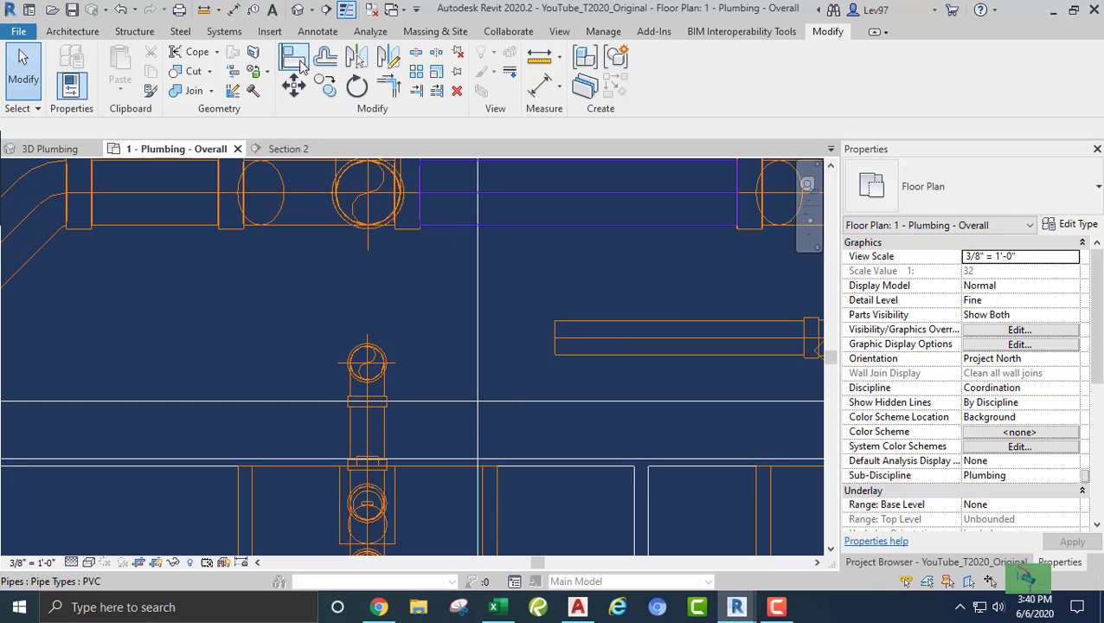
{"action": "left_click", "coordinate": [600, 337]}
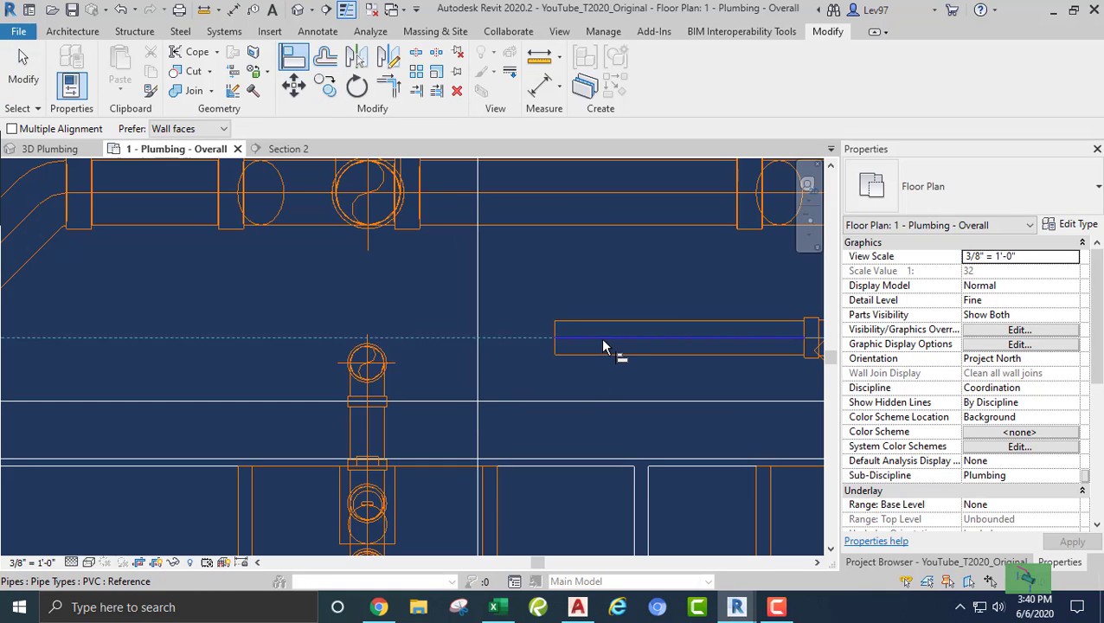
{"action": "left_click", "coordinate": [389, 370]}
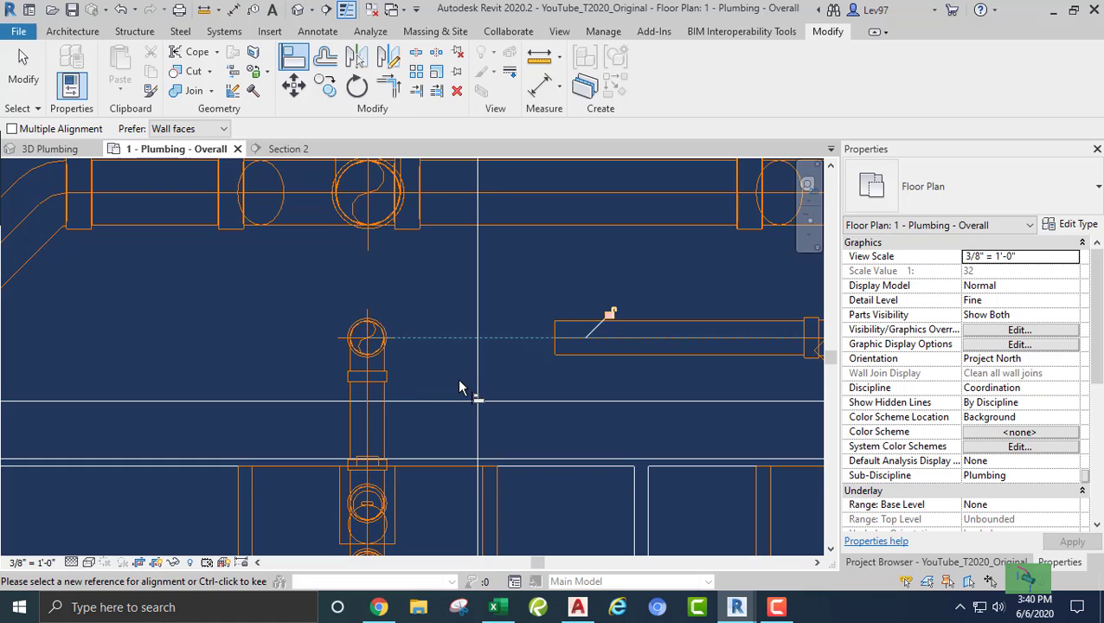
{"action": "key", "text": "Escape"}
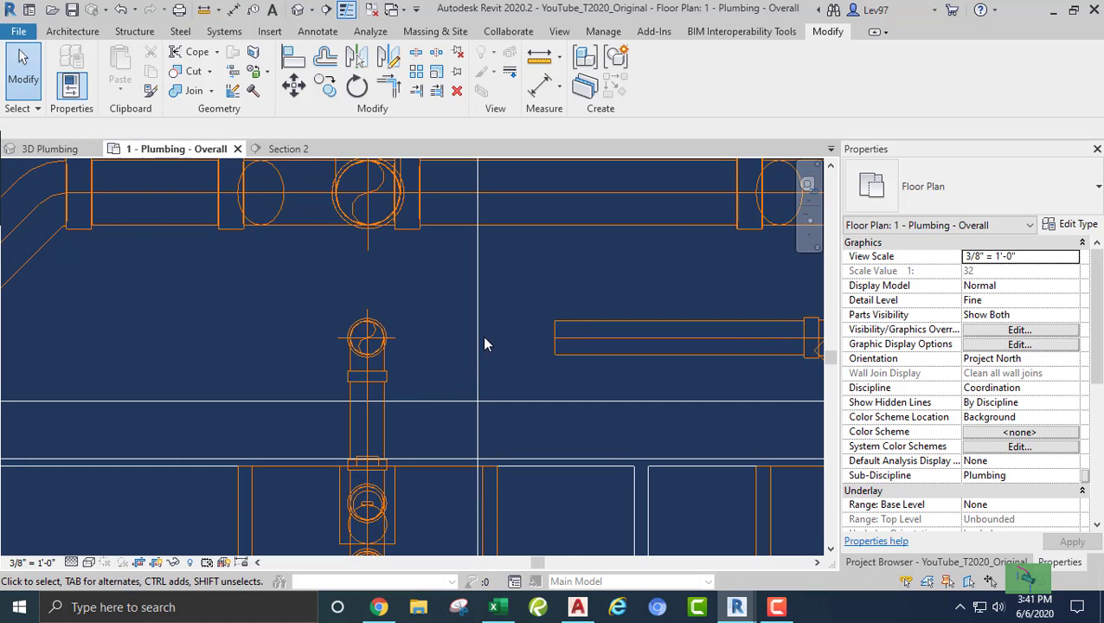
Rotate the section line in the chase by 90 degrees so it runs parallel to the common urinal pipe
{"action": "scroll", "coordinate": [444, 312], "scroll_direction": "down", "scroll_amount": 3}
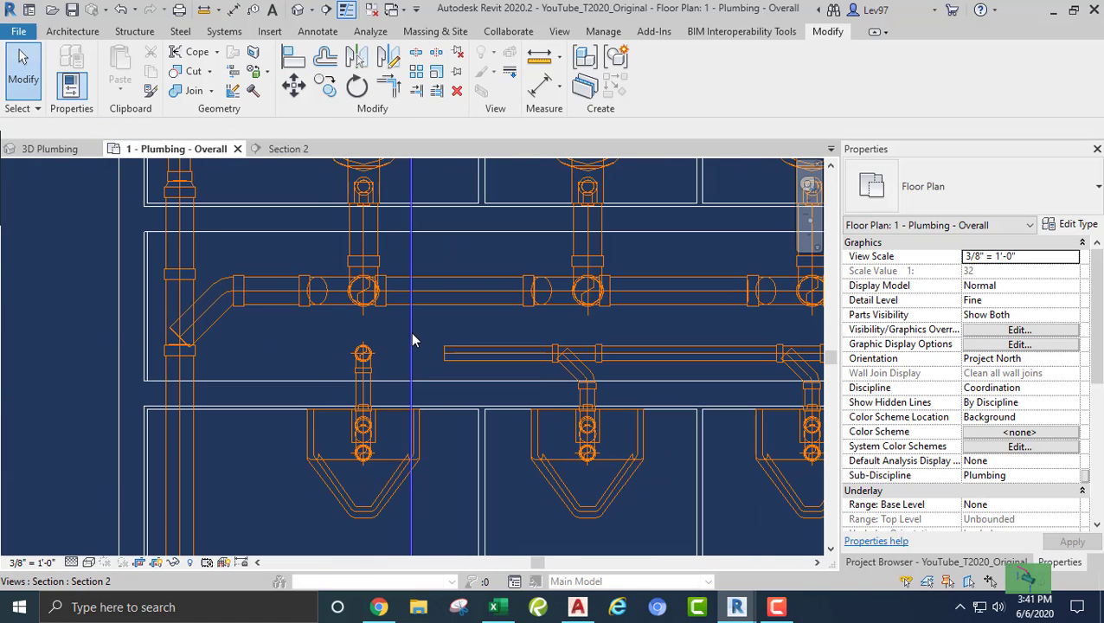
{"action": "left_click", "coordinate": [411, 337]}
{"action": "left_click", "coordinate": [357, 87]}
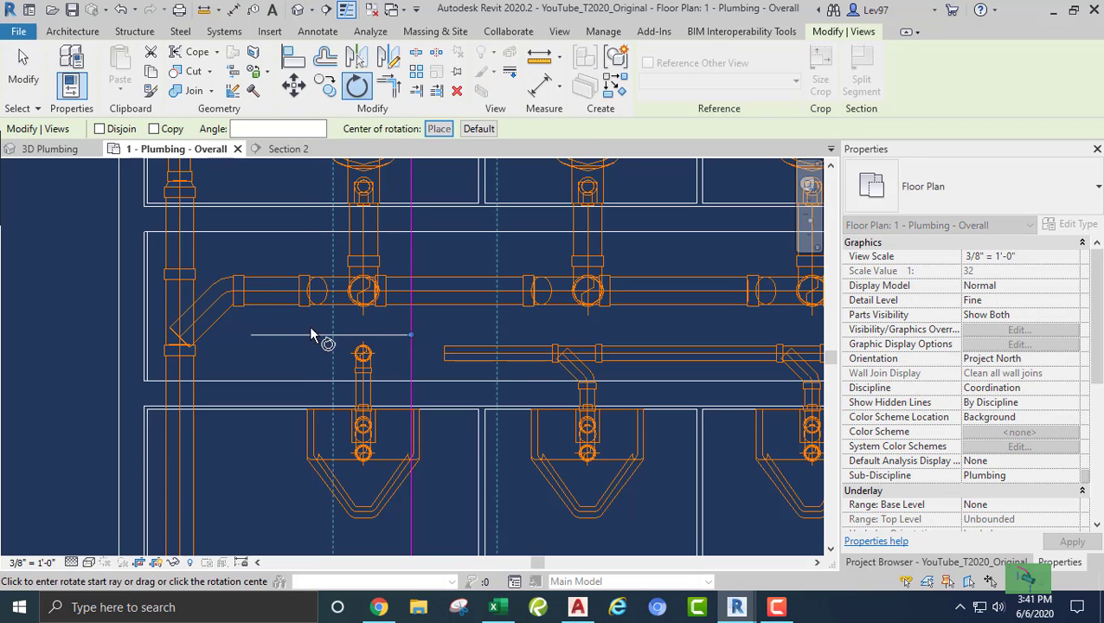
{"action": "left_click", "coordinate": [285, 335]}
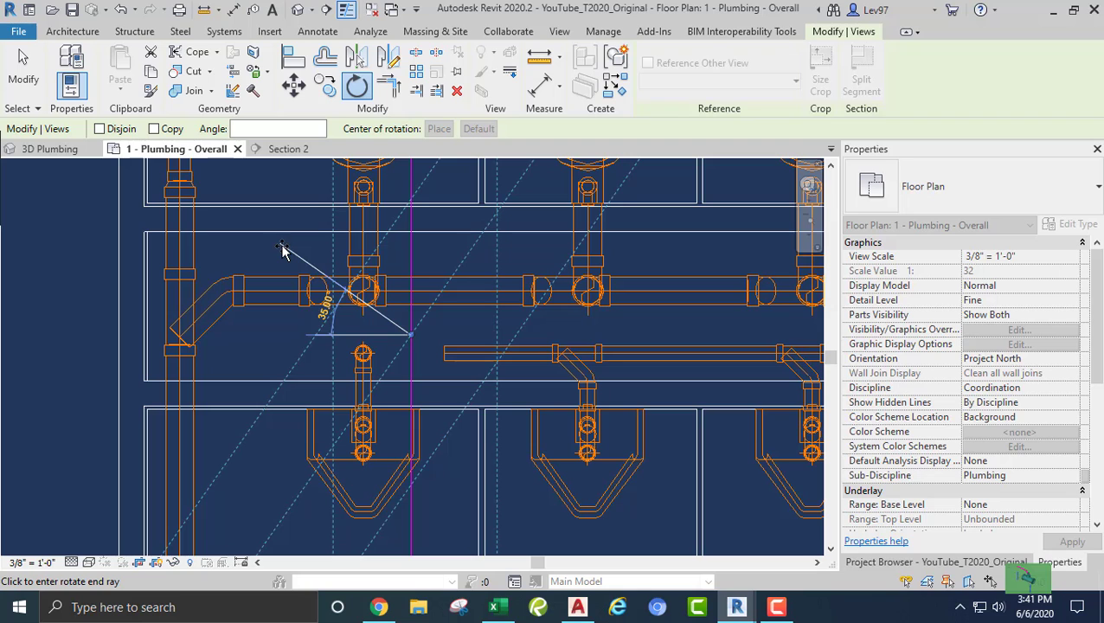
{"action": "type", "text": "90"}
{"action": "key", "text": "Return"}
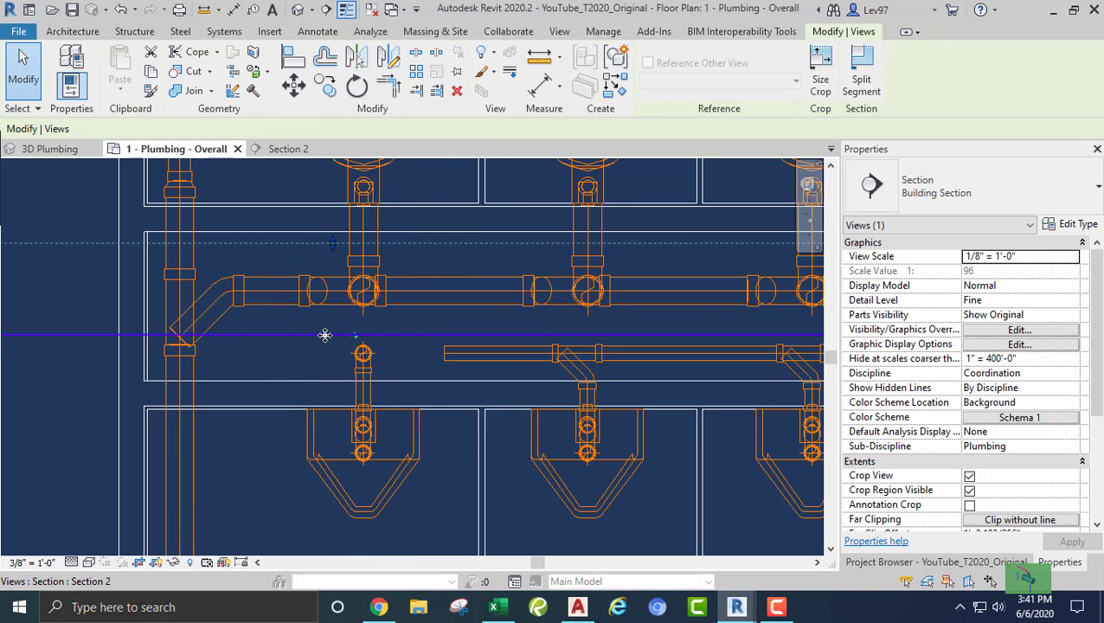
Move the section line between the urinal drop and the chase wall, pull its far clip just past the chase pipe, and open Section 2
{"action": "left_click_drag", "start_coordinate": [324, 335], "coordinate": [347, 372]}
{"action": "left_click_drag", "start_coordinate": [357, 291], "coordinate": [351, 335]}
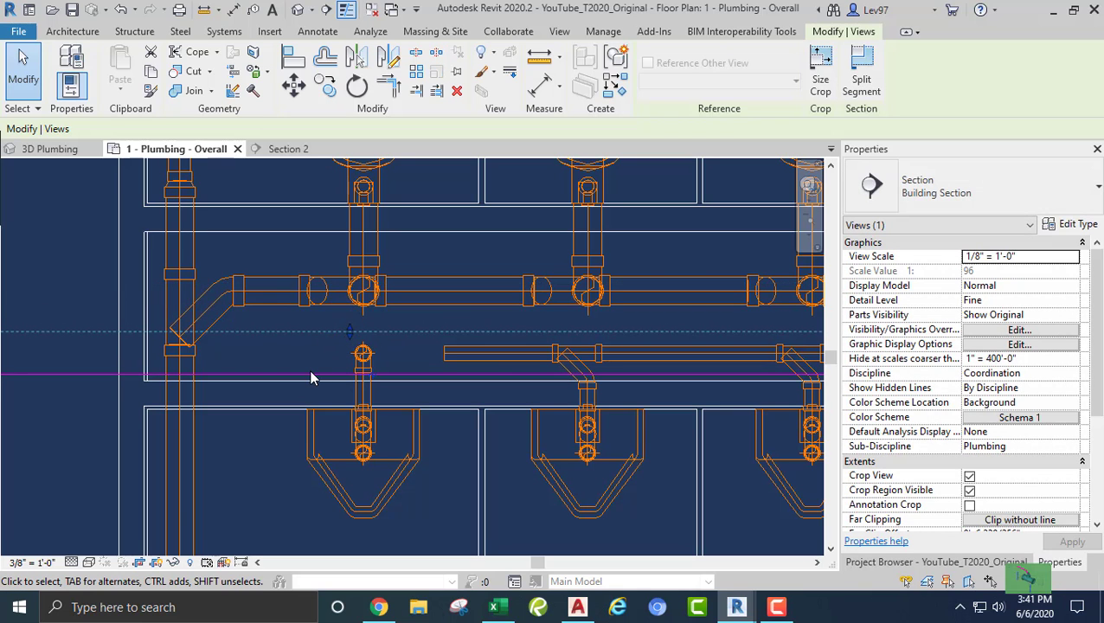
{"action": "key", "text": "Escape"}
{"action": "middle_click_drag", "start_coordinate": [335, 377], "coordinate": [308, 331]}
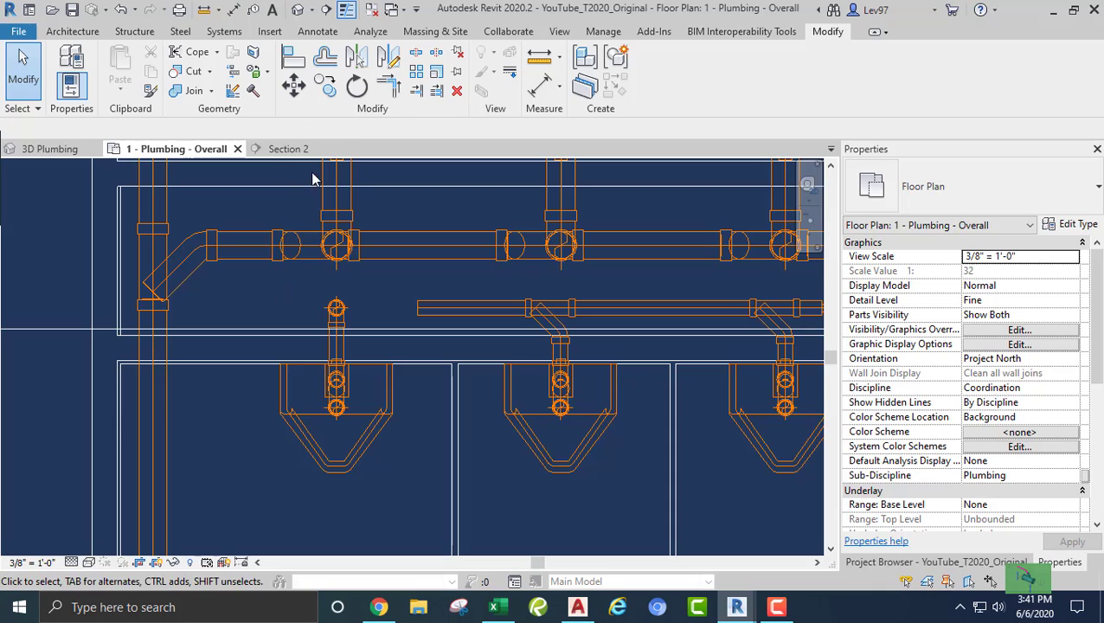
{"action": "left_click", "coordinate": [281, 149]}
{"action": "scroll", "coordinate": [540, 420], "scroll_direction": "up", "scroll_amount": 2}
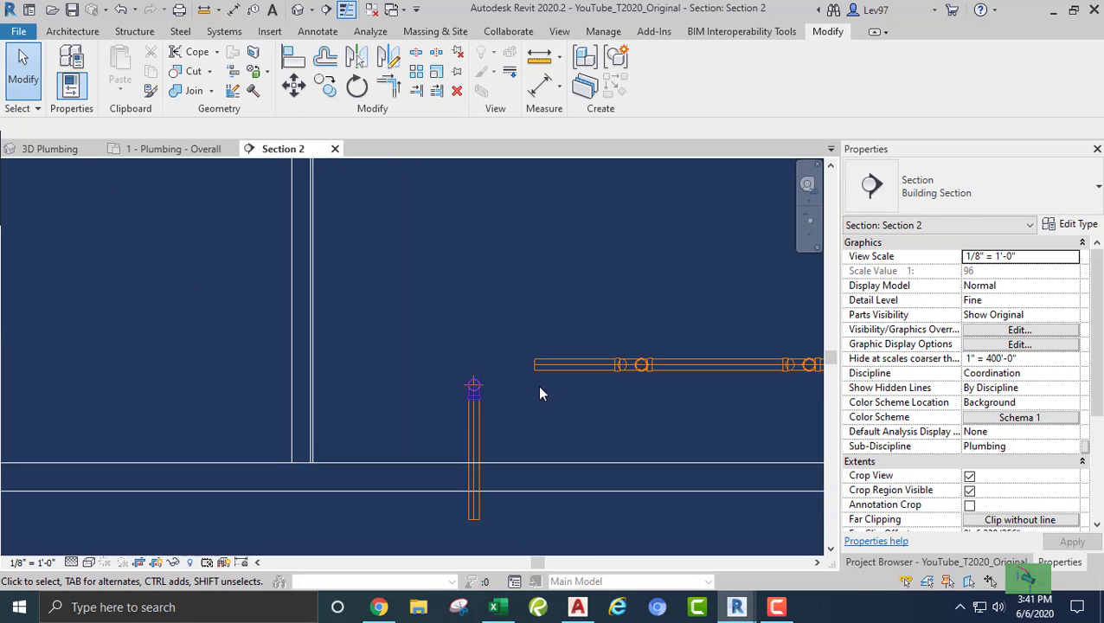
{"action": "scroll", "coordinate": [537, 385], "scroll_direction": "up", "scroll_amount": 2}
{"action": "left_click", "coordinate": [527, 365]}
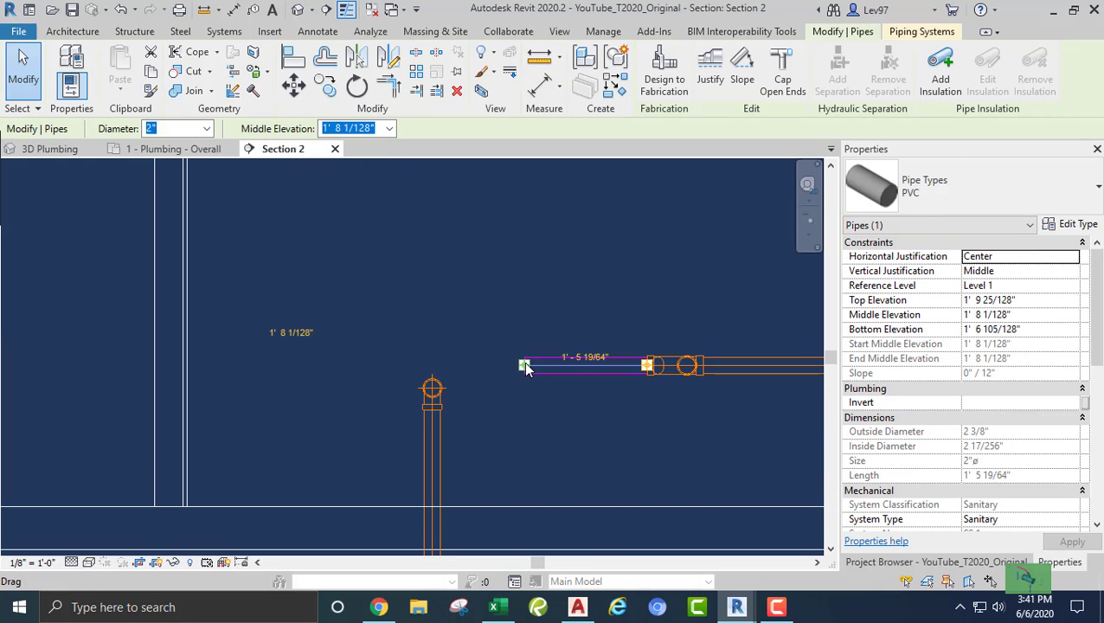
{"action": "left_click", "coordinate": [459, 347]}
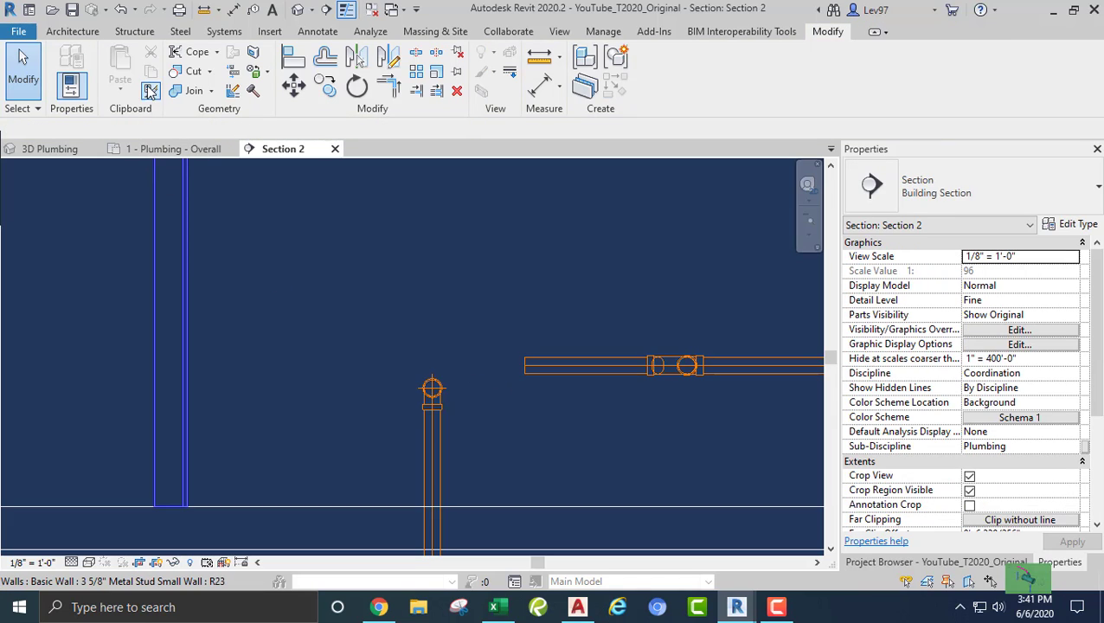
{"action": "left_click", "coordinate": [120, 10]}
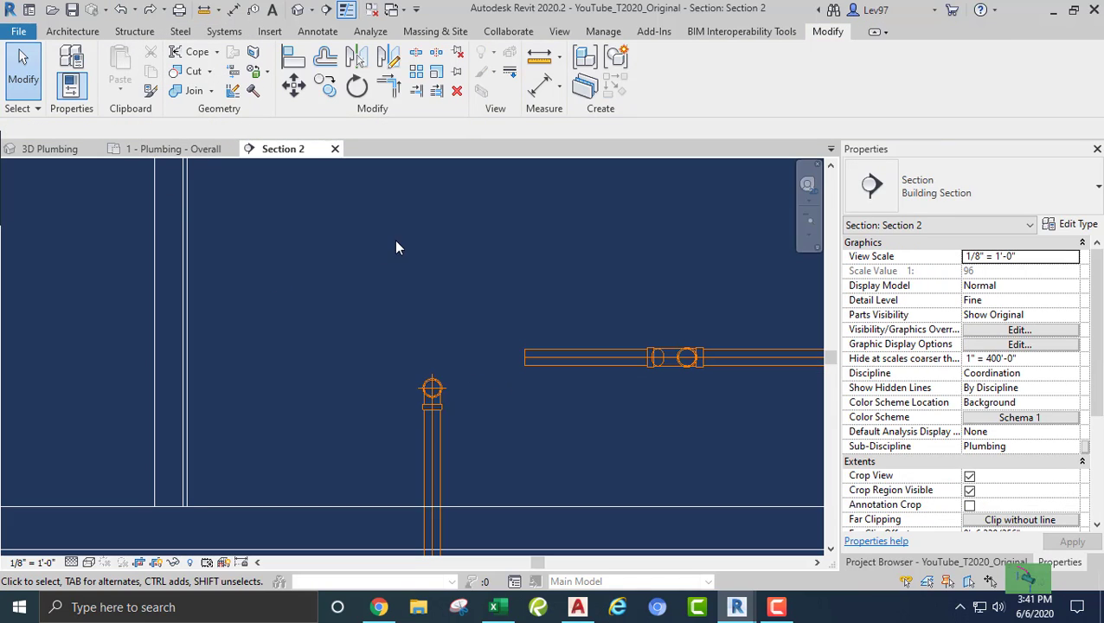
Draw a 2" pipe about 8 1/2" long from the chase pipe's open end, sloping down at 45 degrees toward the vertical drop
{"action": "middle_click_drag", "start_coordinate": [577, 420], "coordinate": [584, 421]}
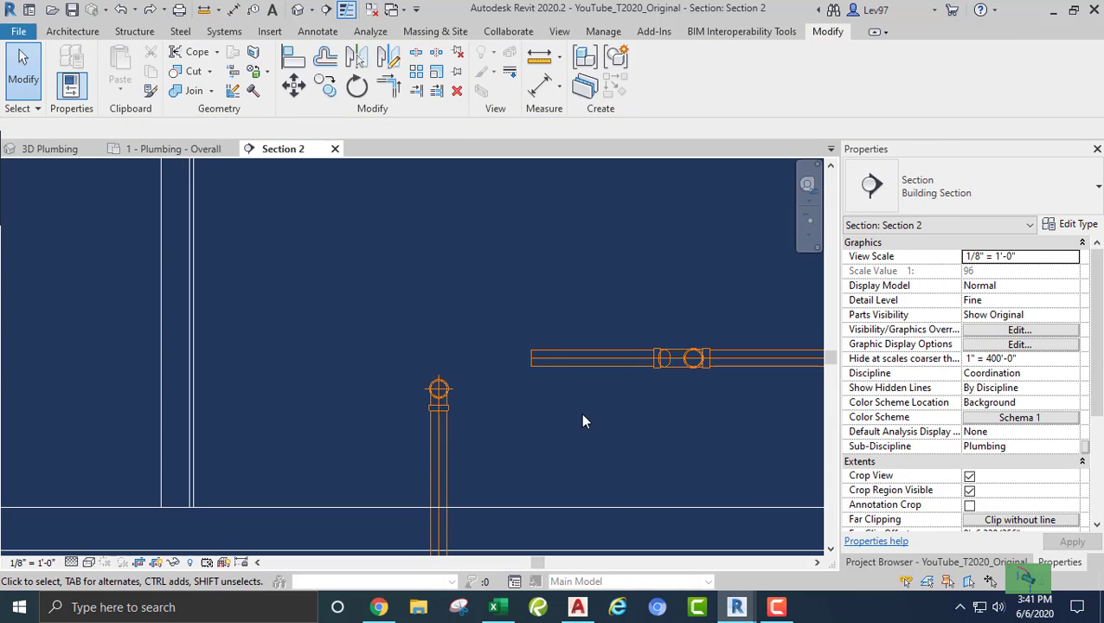
{"action": "left_click", "coordinate": [543, 379]}
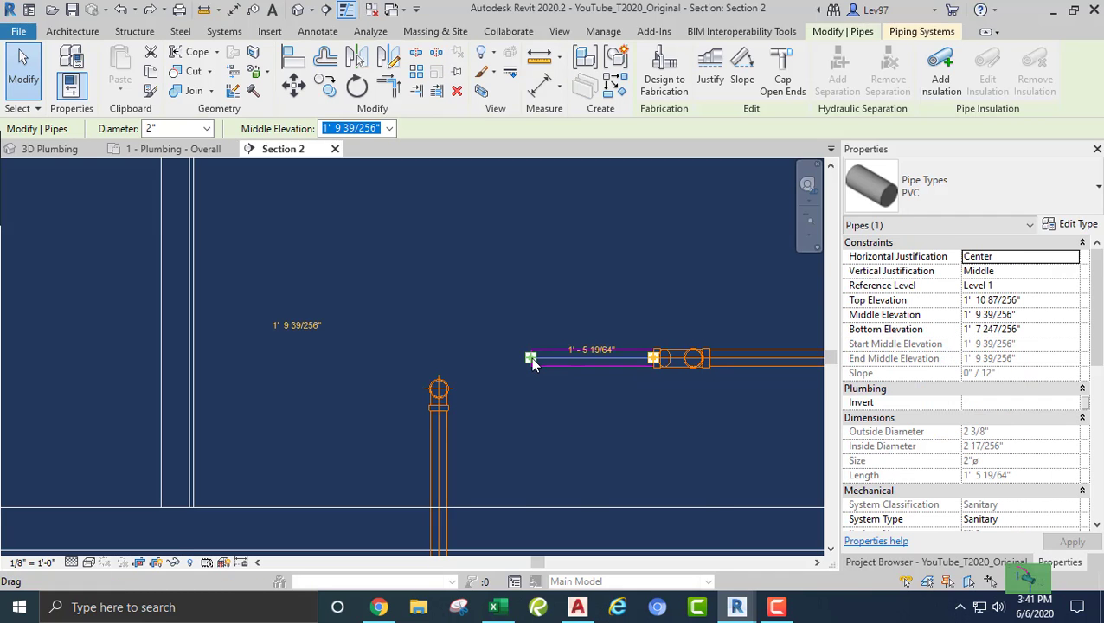
{"action": "right_click", "coordinate": [532, 362]}
{"action": "left_click", "coordinate": [583, 231]}
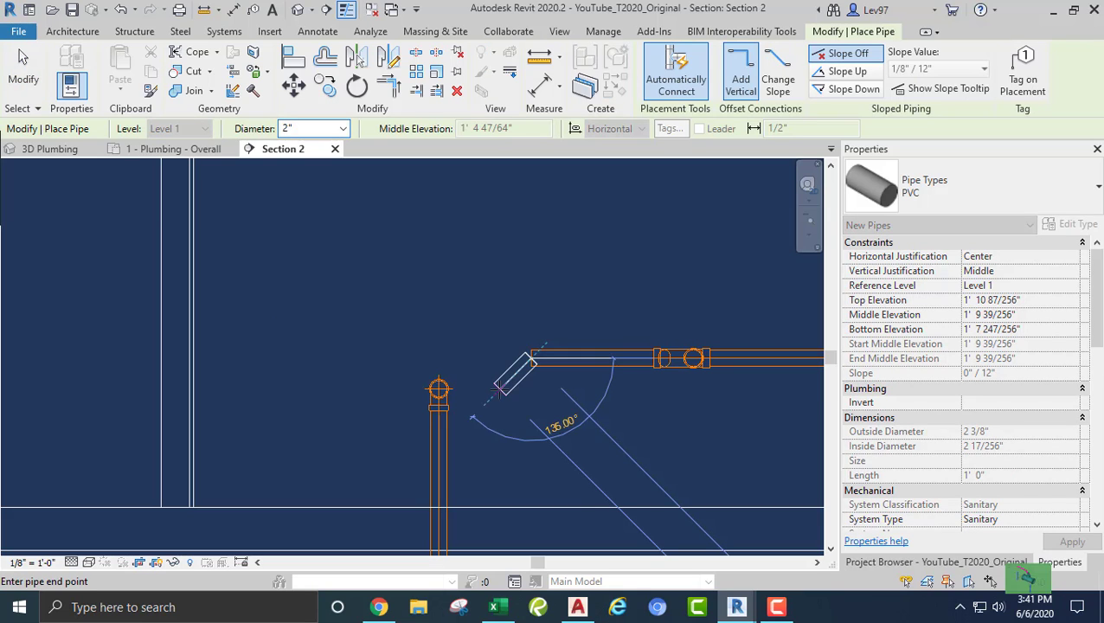
{"action": "left_click", "coordinate": [475, 411]}
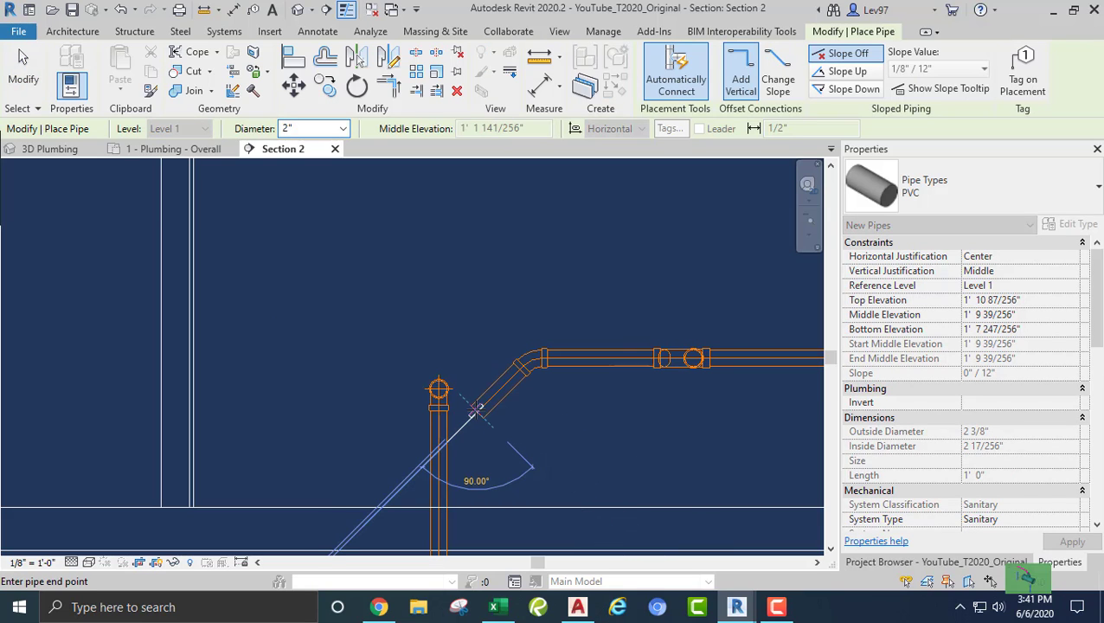
{"action": "key", "text": "Escape"}
{"action": "key", "text": "Escape"}
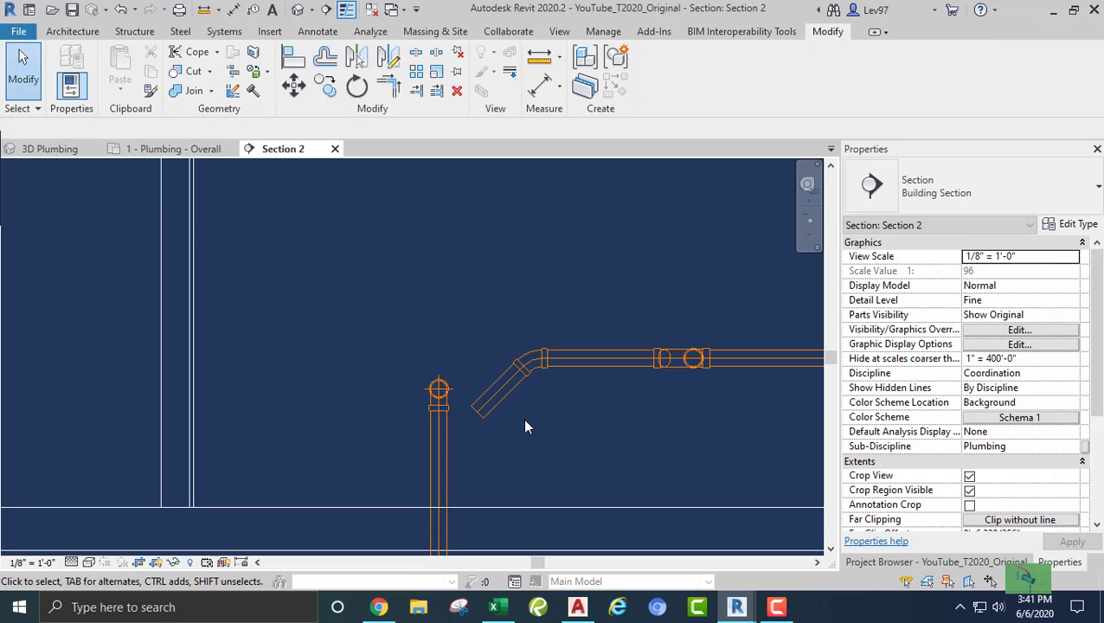
{"action": "left_click", "coordinate": [505, 407]}
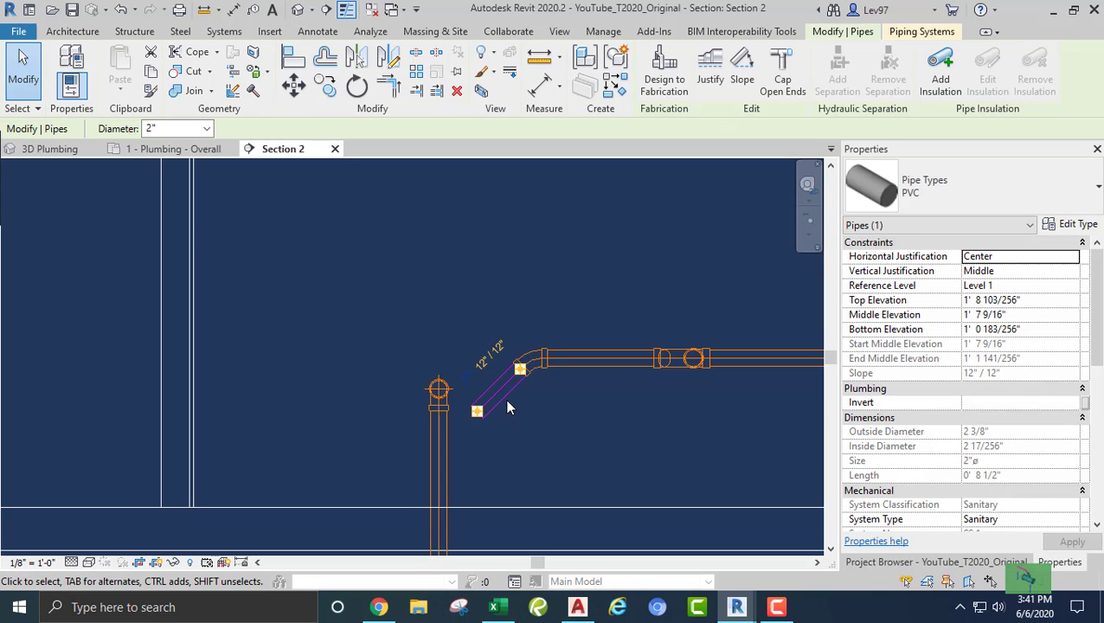
{"action": "left_click", "coordinate": [509, 423]}
Try to extend the angled pipe to the edge of the vertical urinal drop with Trim/Extend
{"action": "middle_click_drag", "start_coordinate": [537, 424], "coordinate": [584, 438]}
{"action": "middle_click_drag", "start_coordinate": [450, 376], "coordinate": [453, 326]}
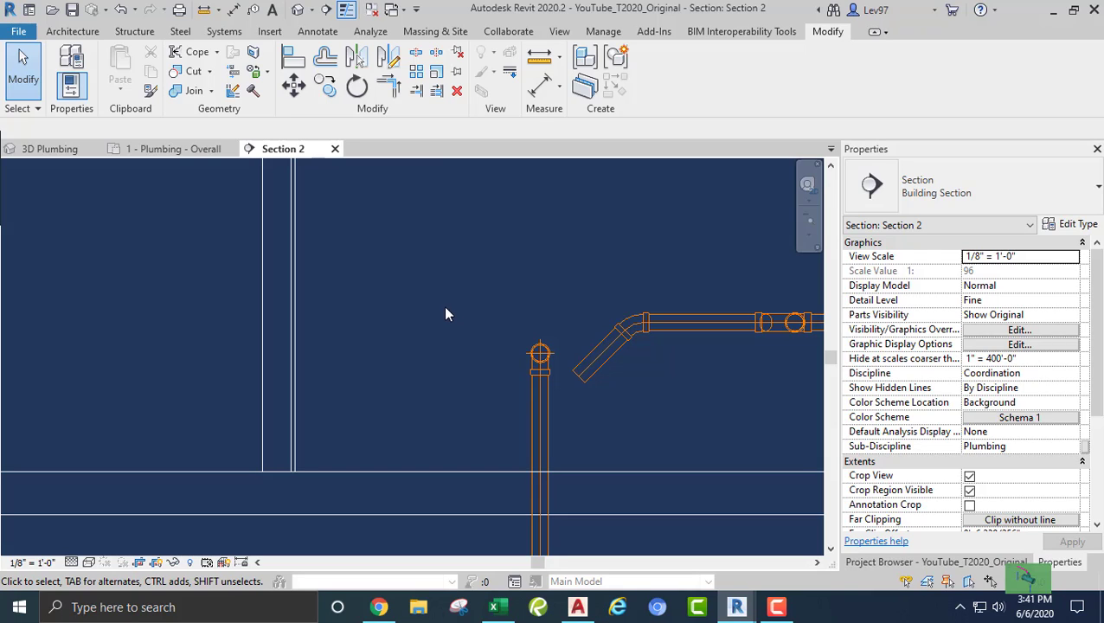
{"action": "left_click", "coordinate": [417, 91]}
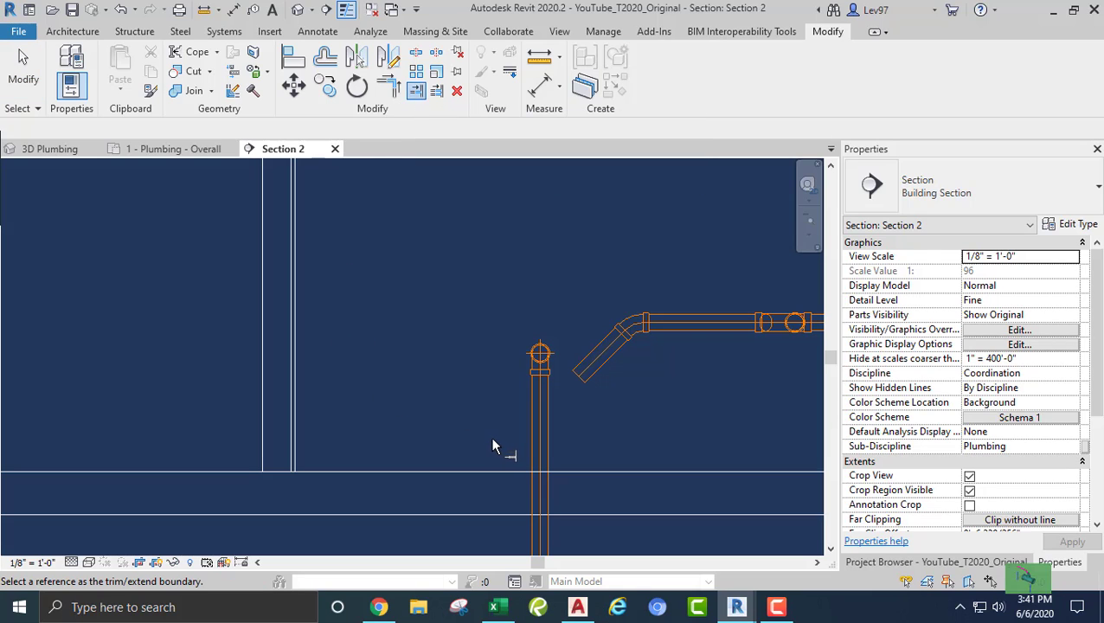
{"action": "left_click", "coordinate": [545, 463]}
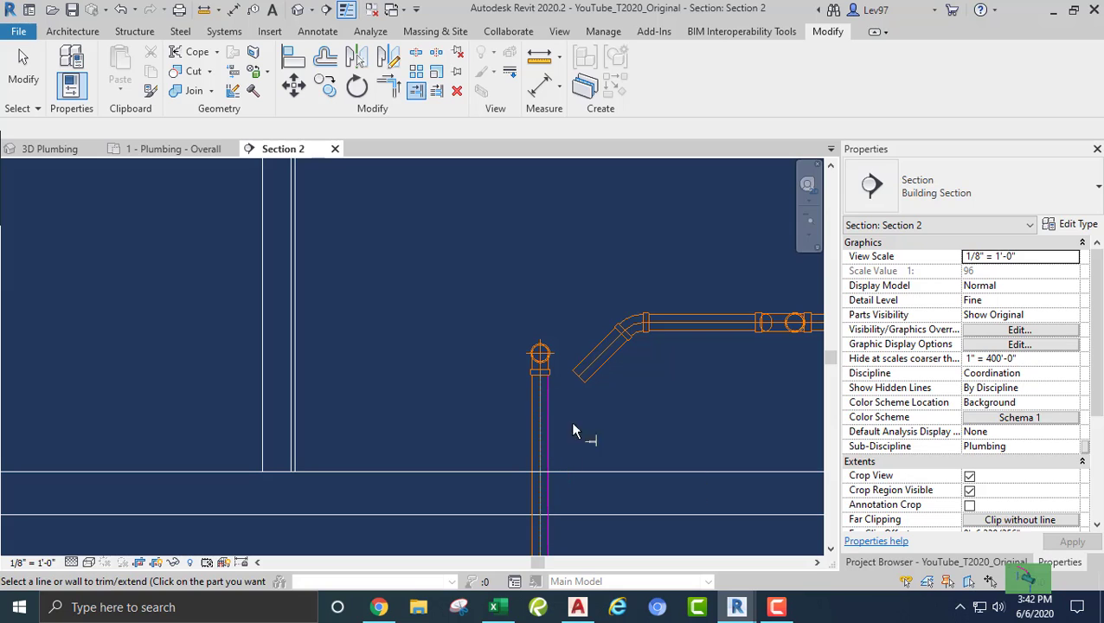
{"action": "left_click", "coordinate": [617, 352]}
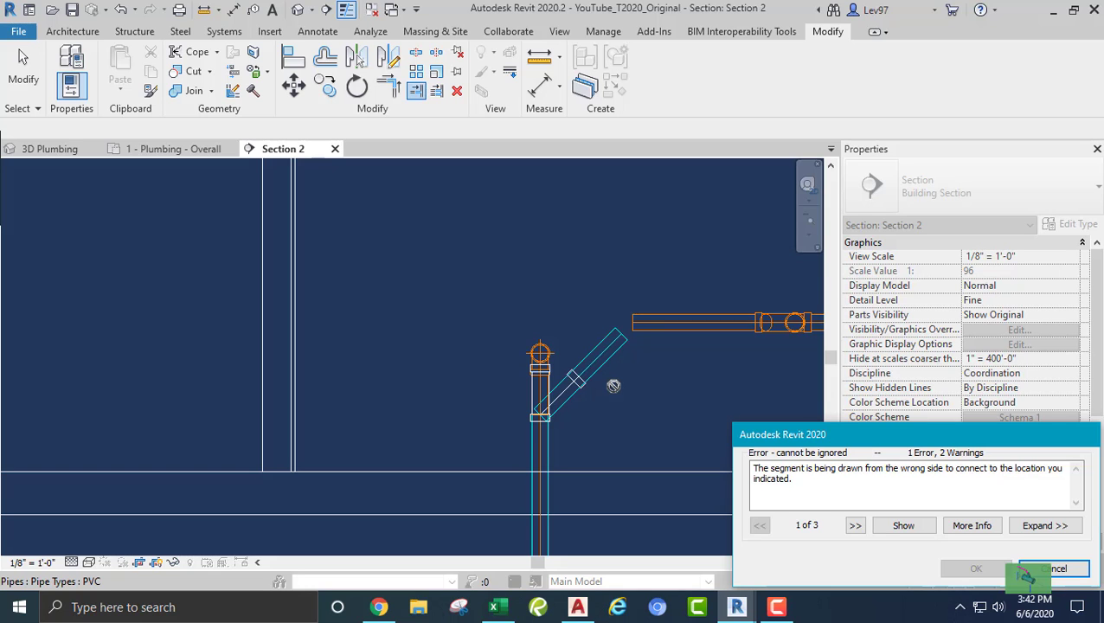
{"action": "key", "text": "Escape"}
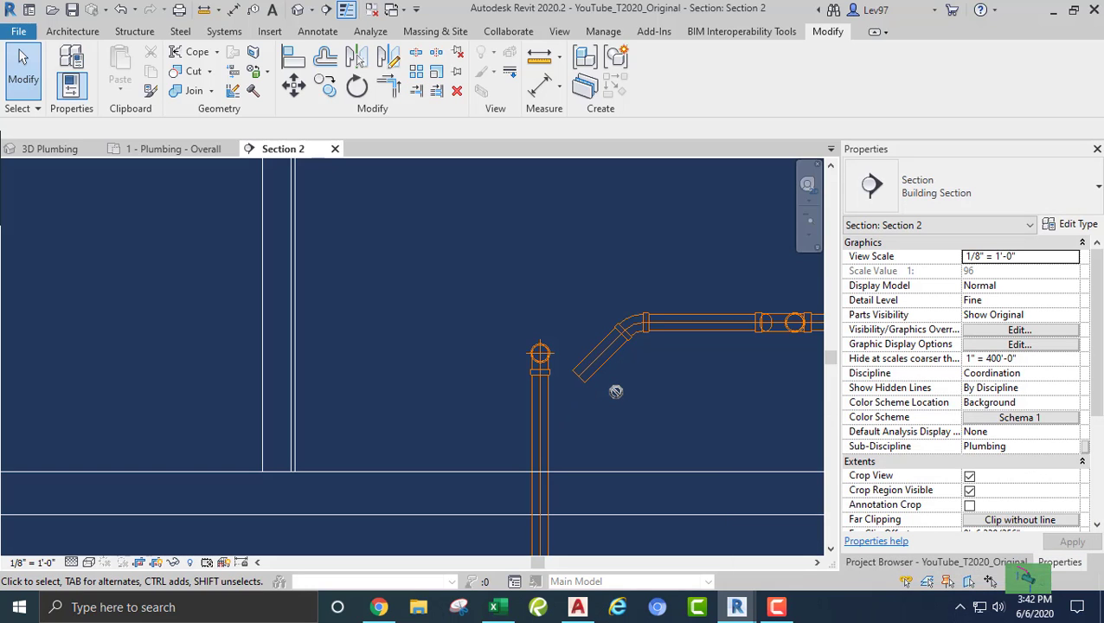
Select the chase pipe segment next to the elbow and examine its clearance from the urinal drop in the 3D Plumbing view
{"action": "scroll", "coordinate": [615, 391], "scroll_direction": "down", "scroll_amount": 1}
{"action": "middle_click_drag", "start_coordinate": [660, 402], "coordinate": [353, 406]}
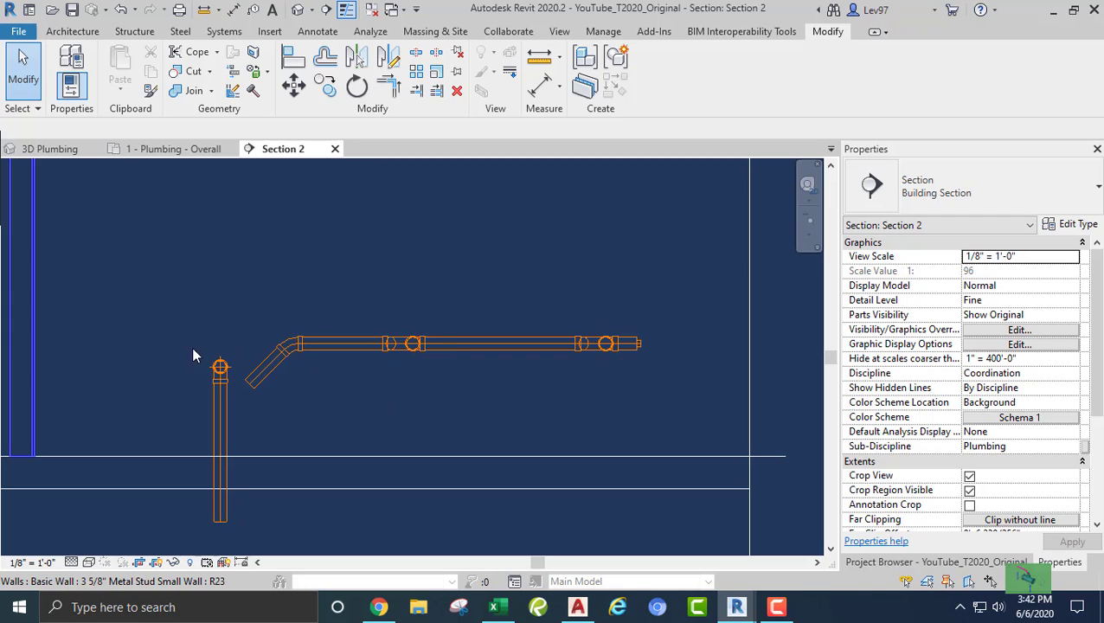
{"action": "left_click", "coordinate": [338, 342]}
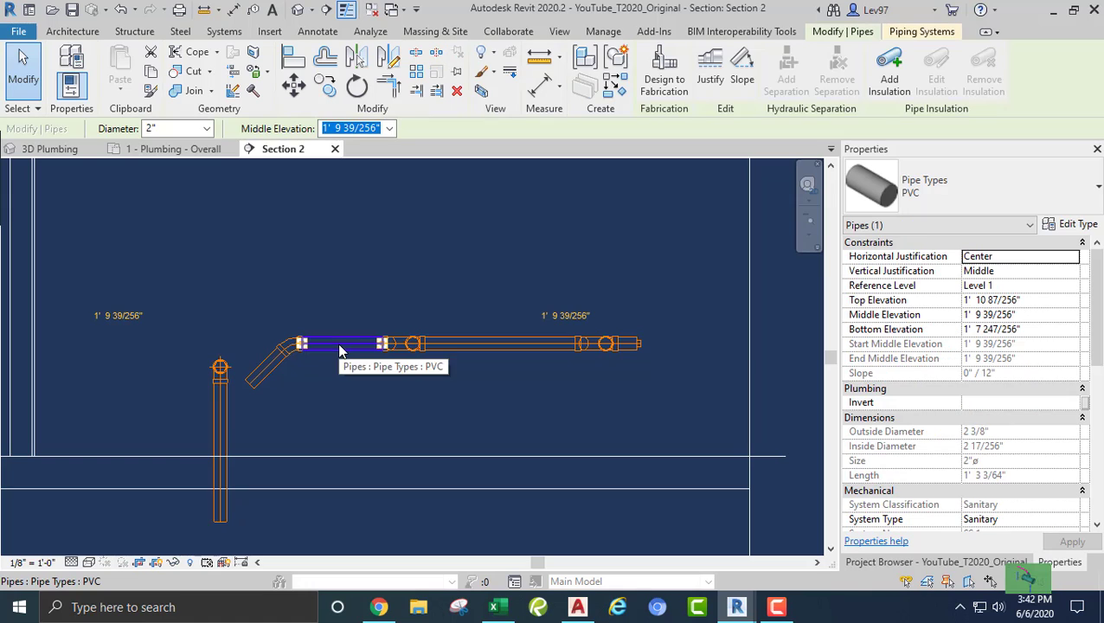
{"action": "left_click", "coordinate": [51, 149]}
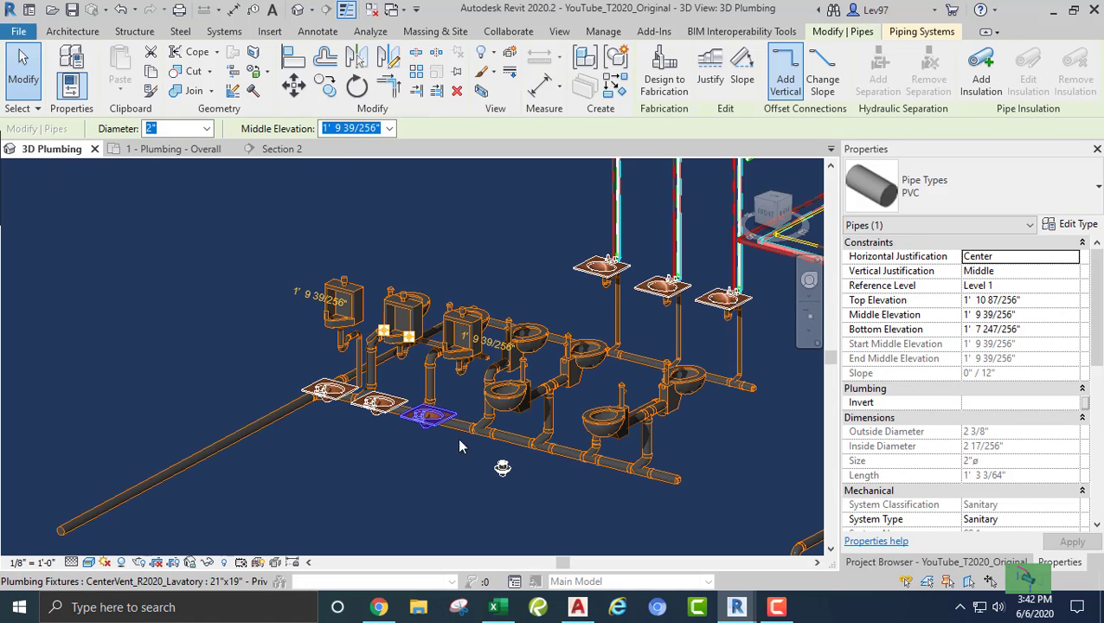
{"action": "middle_click_drag", "start_coordinate": [456, 476], "coordinate": [433, 527], "text": "shift"}
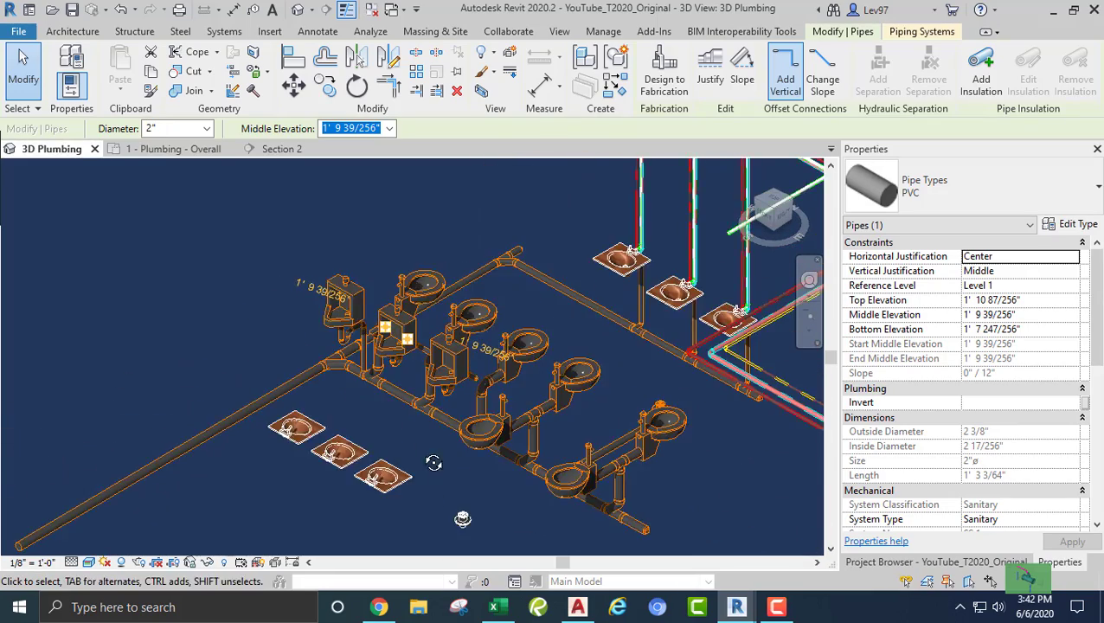
{"action": "scroll", "coordinate": [437, 415], "scroll_direction": "up", "scroll_amount": 4}
{"action": "middle_click_drag", "start_coordinate": [418, 372], "coordinate": [493, 275], "text": "shift"}
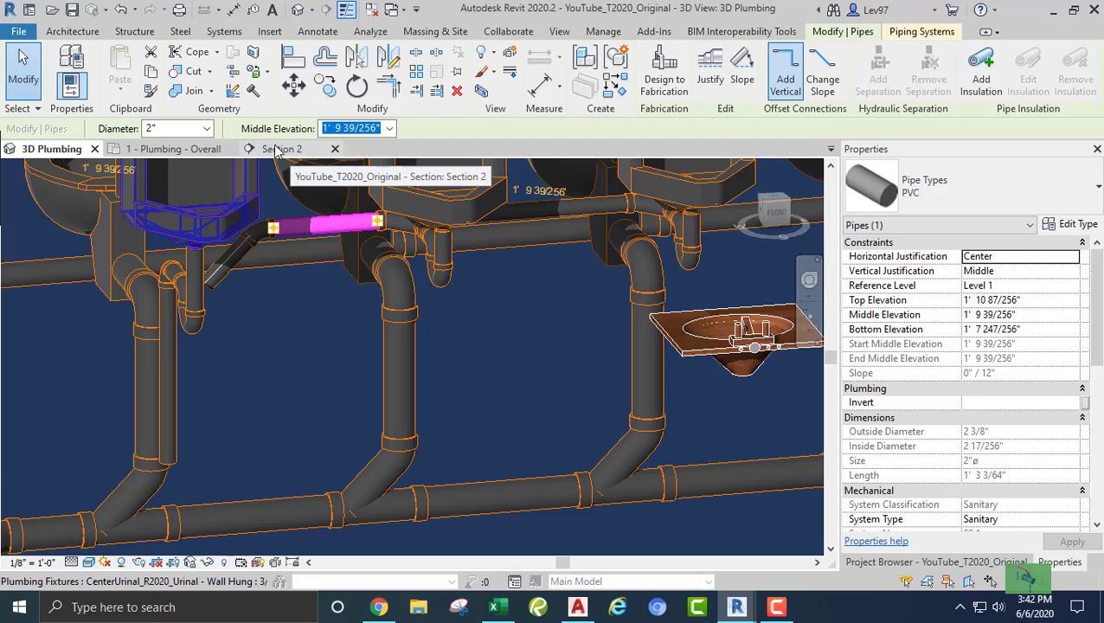
In Section 2, nudge the common chase pipe down to a middle elevation of 1' 8 103/256"
{"action": "left_click", "coordinate": [289, 173]}
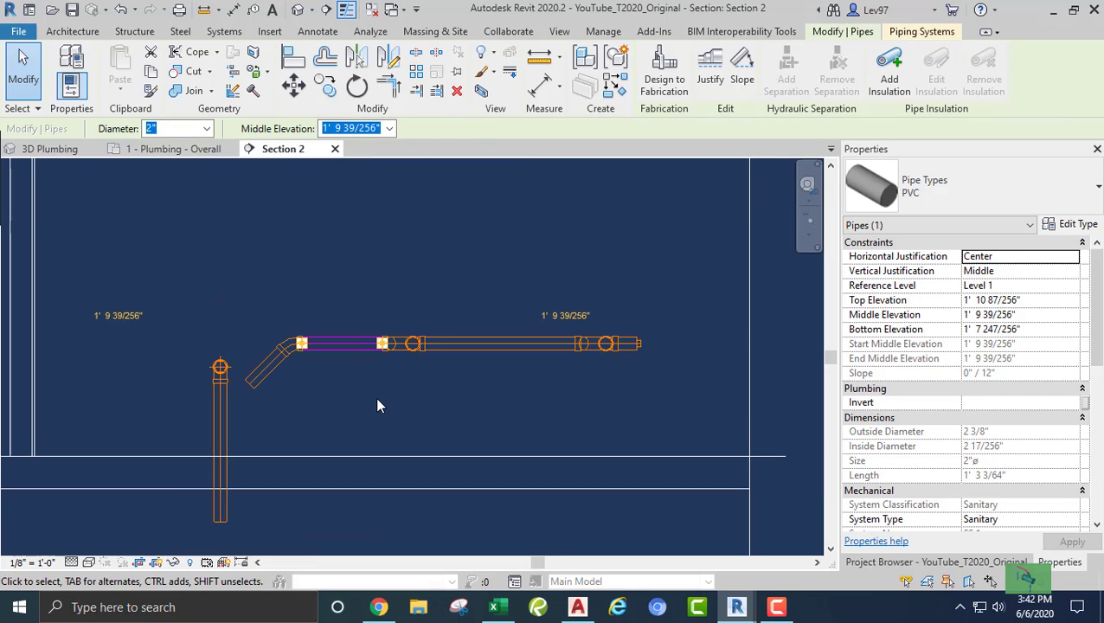
{"action": "key", "text": "Down"}
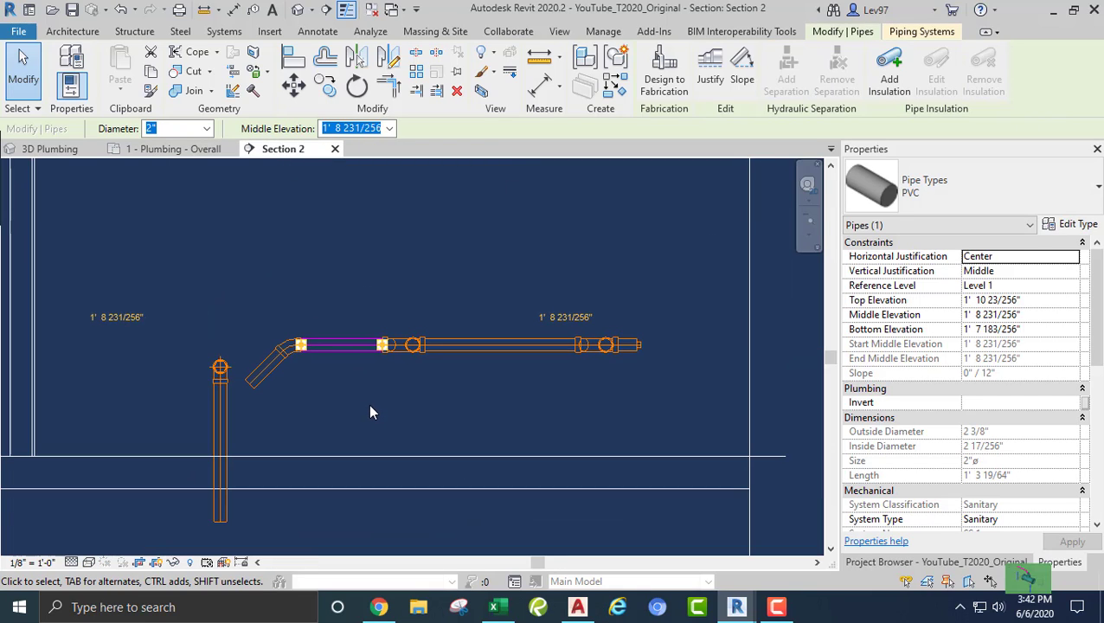
{"action": "key", "text": "Down"}
{"action": "key", "text": "Down"}
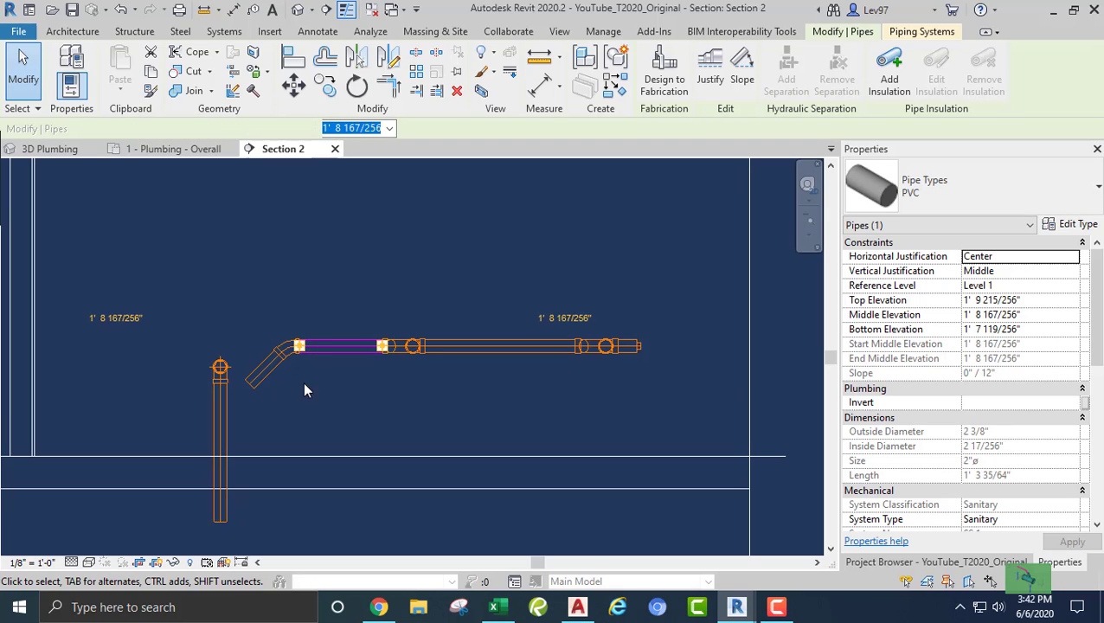
{"action": "scroll", "coordinate": [280, 360], "scroll_direction": "up", "scroll_amount": 2}
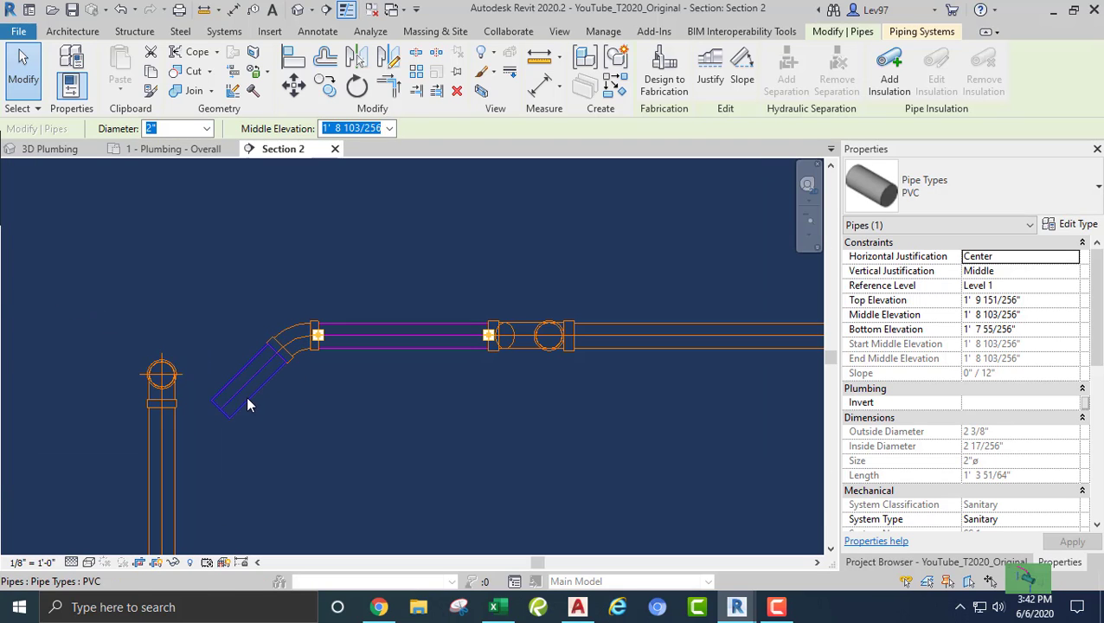
Delete the angled pipe with its elbow and lower the common chase pipe to a middle elevation of 1' 4 199/256"
{"action": "left_click_drag", "start_coordinate": [197, 282], "coordinate": [367, 462]}
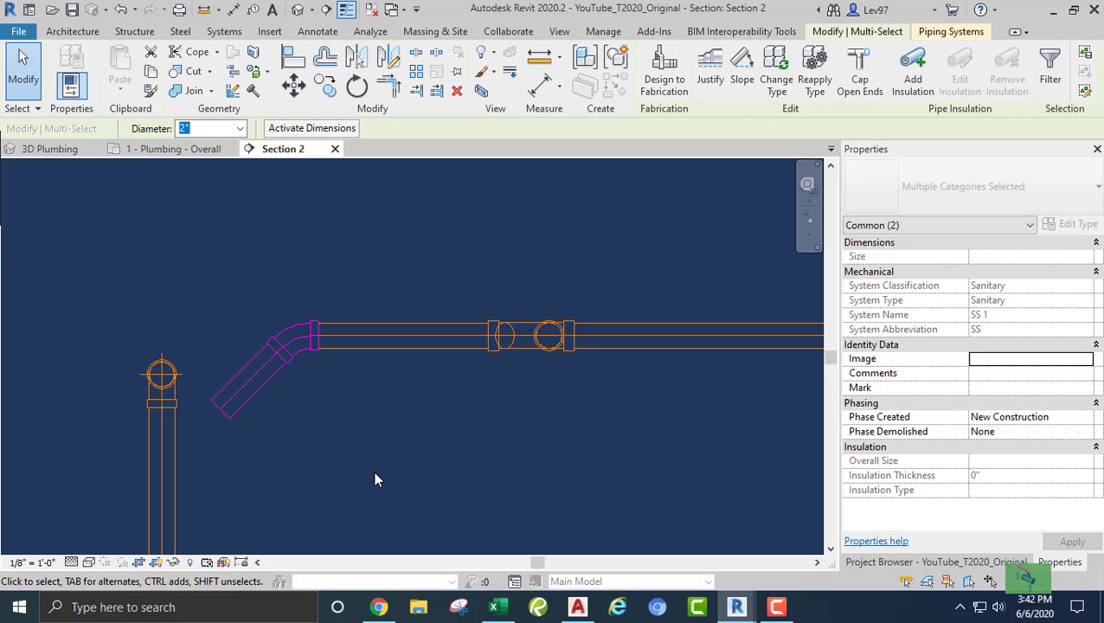
{"action": "key", "text": "Delete"}
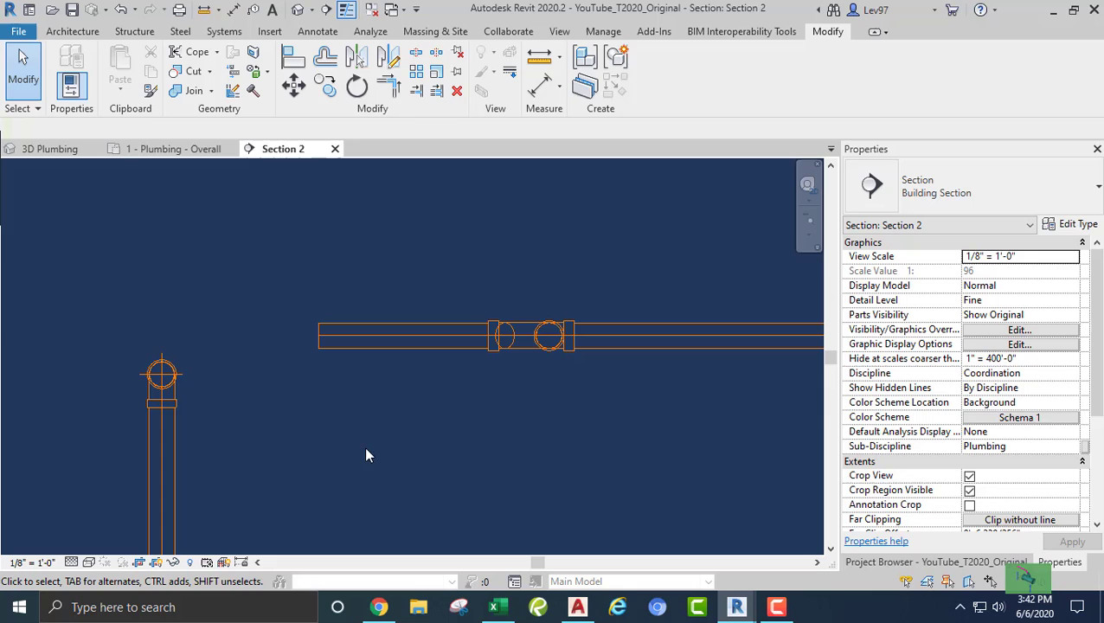
{"action": "left_click", "coordinate": [364, 374]}
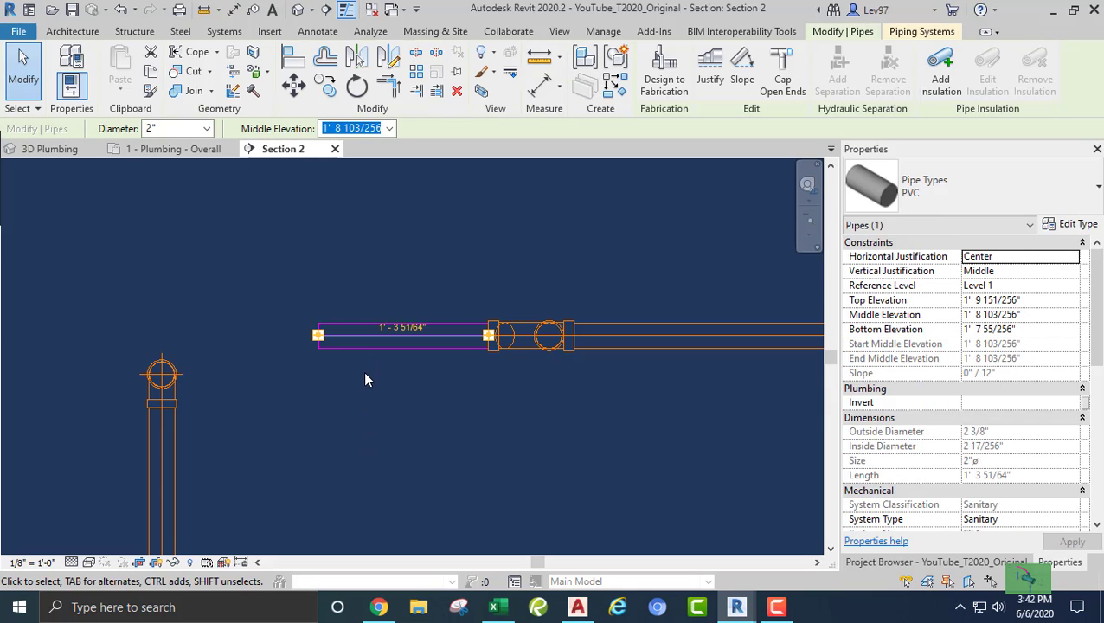
{"action": "key", "text": "Down"}
{"action": "scroll", "coordinate": [398, 411], "scroll_direction": "down", "scroll_amount": 2}
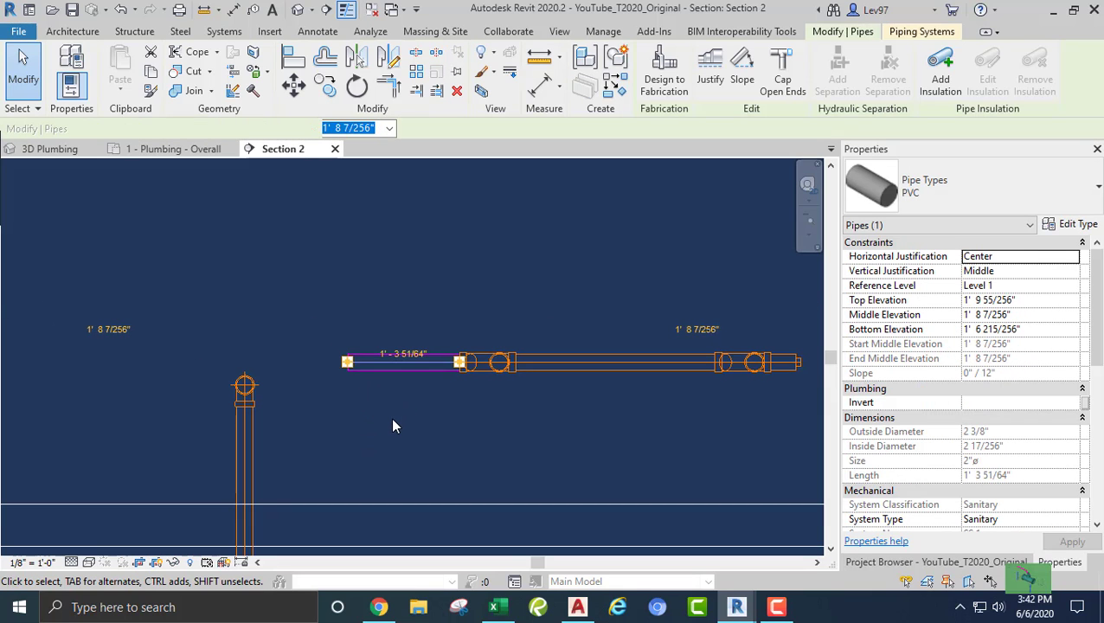
{"action": "key", "text": "Down"}
{"action": "key", "text": "Down"}
{"action": "key", "text": "Down"}
{"action": "key", "text": "Down"}
{"action": "key", "text": "Down"}
{"action": "key", "text": "Down"}
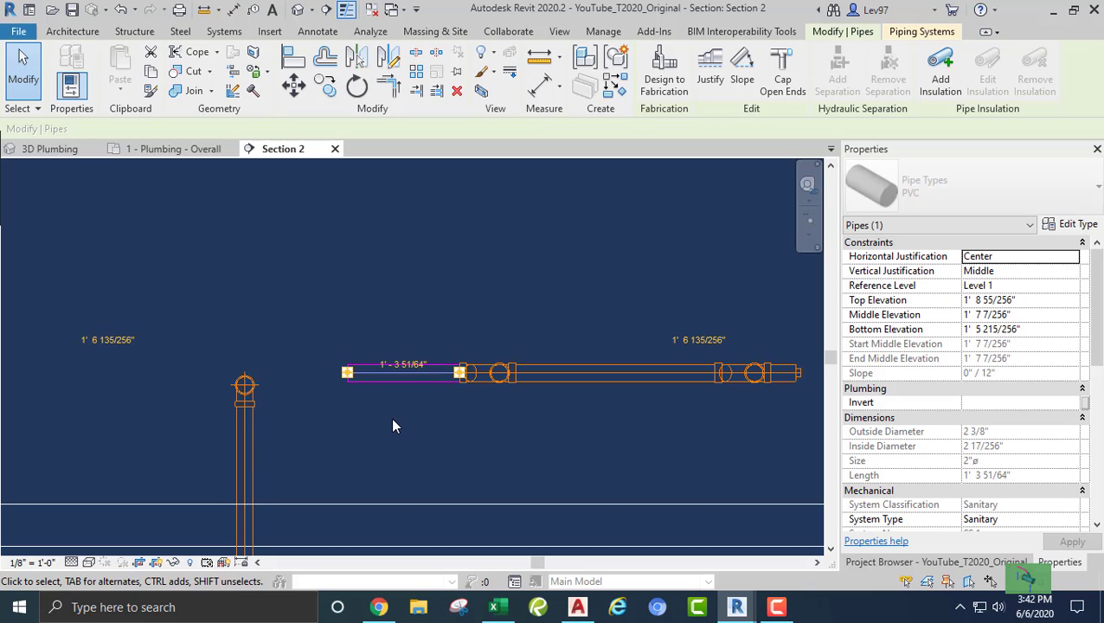
{"action": "key", "text": "Down"}
{"action": "key", "text": "Down"}
{"action": "key", "text": "Down"}
{"action": "key", "text": "Down"}
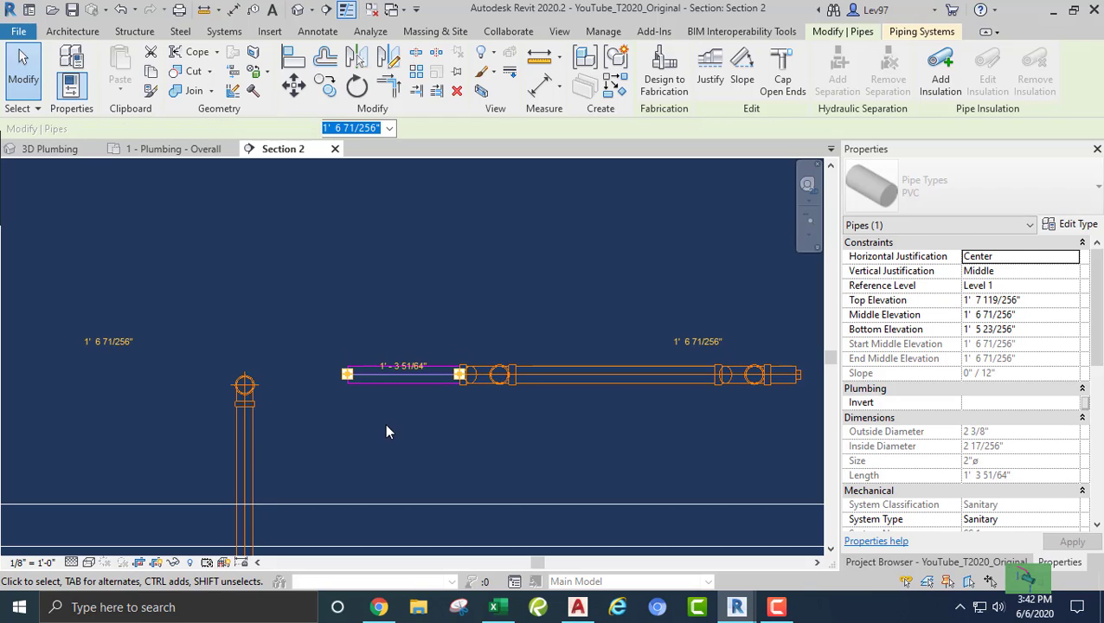
{"action": "key", "text": "Down"}
{"action": "key", "text": "Down"}
{"action": "key", "text": "Down"}
{"action": "key", "text": "Down"}
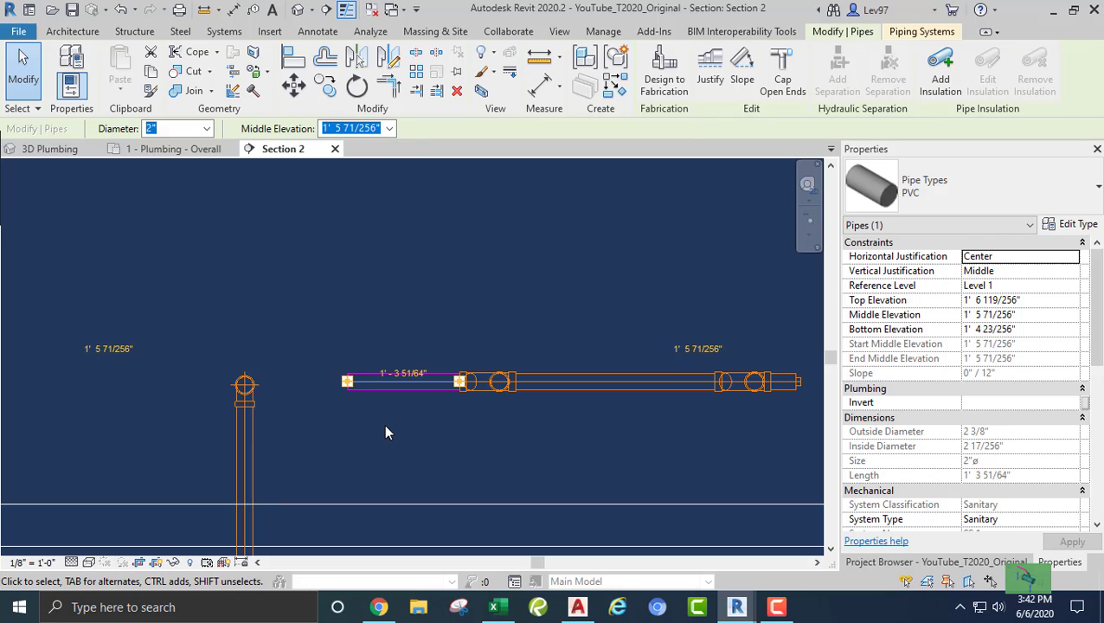
{"action": "key", "text": "Down"}
{"action": "key", "text": "Down"}
{"action": "left_click", "coordinate": [357, 424]}
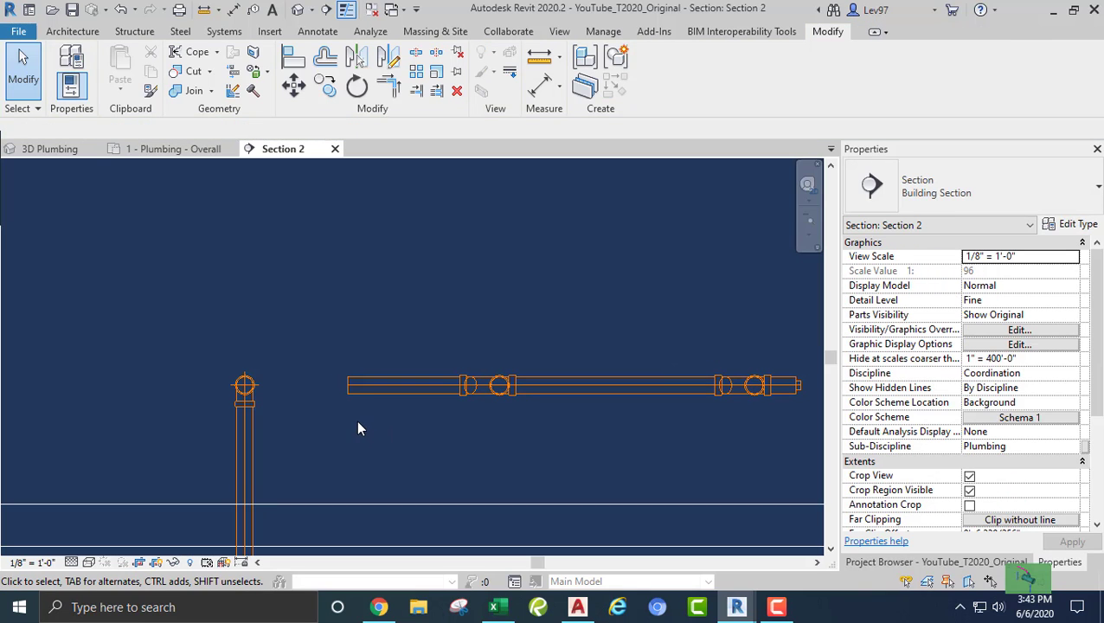
Try to draw a 2" pipe at 45 degrees from the chase pipe's open end directly into the vertical drop, and undo it
{"action": "left_click", "coordinate": [348, 386]}
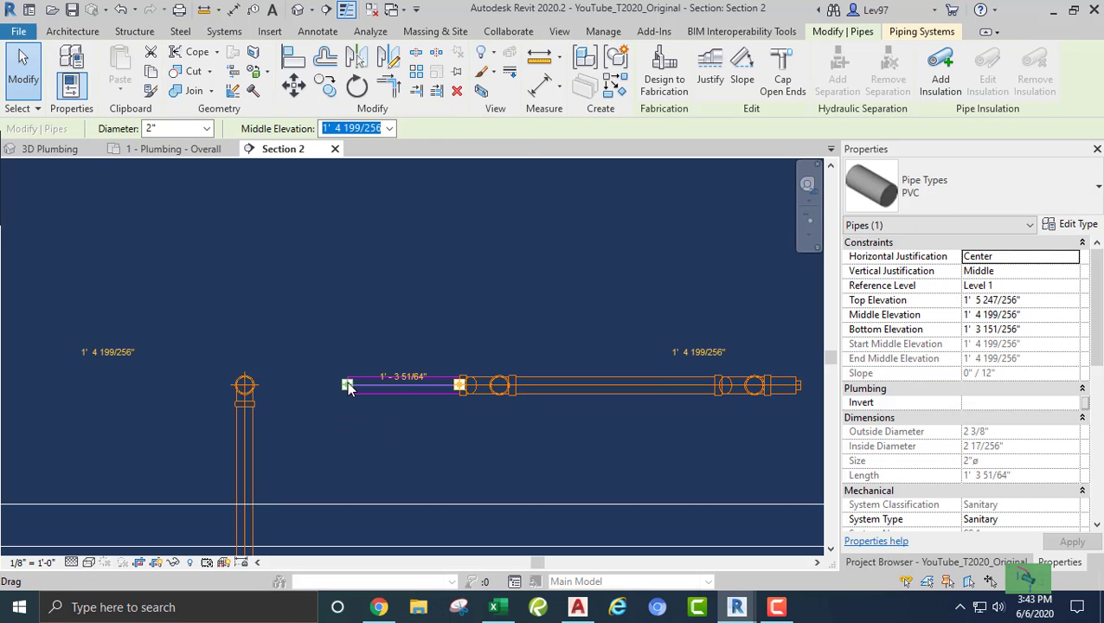
{"action": "right_click", "coordinate": [347, 386]}
{"action": "left_click", "coordinate": [403, 229]}
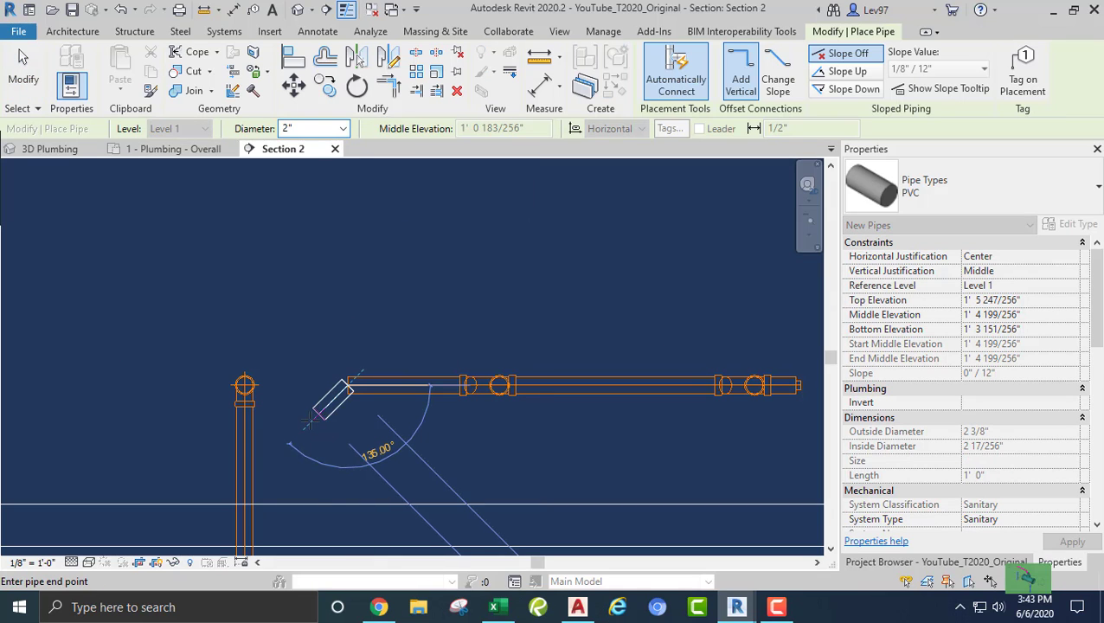
{"action": "left_click", "coordinate": [246, 487]}
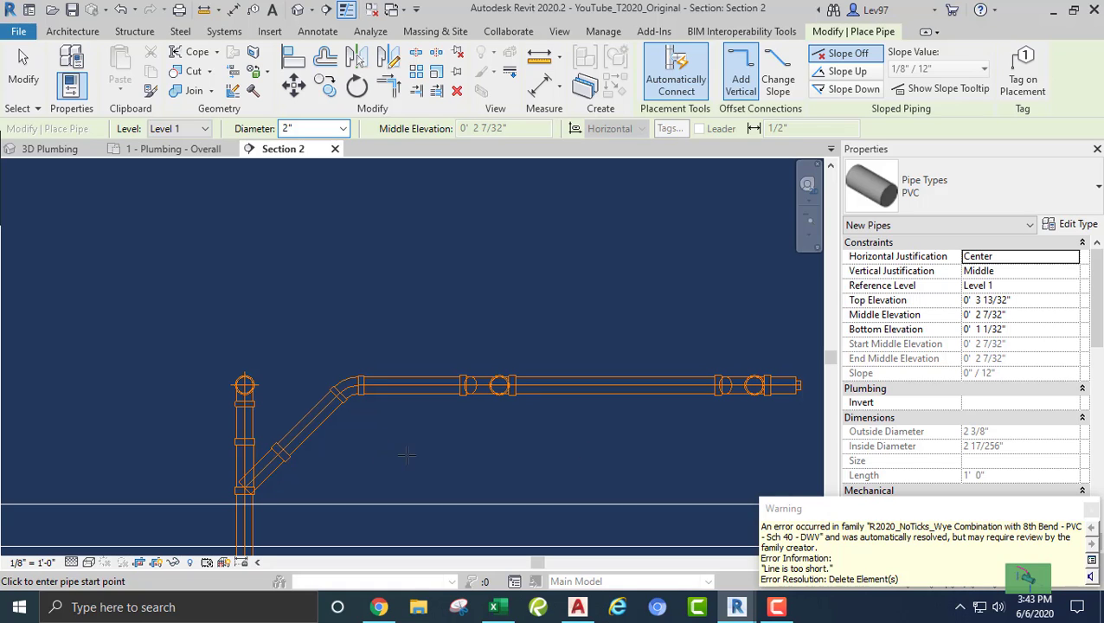
{"action": "key", "text": "Escape"}
{"action": "key", "text": "Escape"}
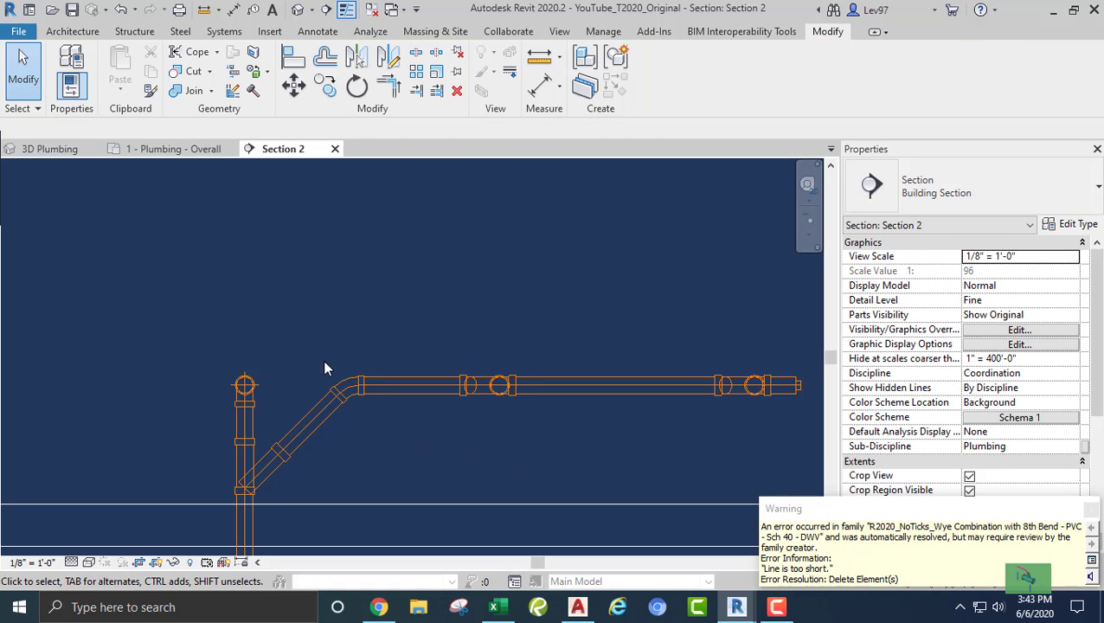
{"action": "left_click", "coordinate": [121, 10]}
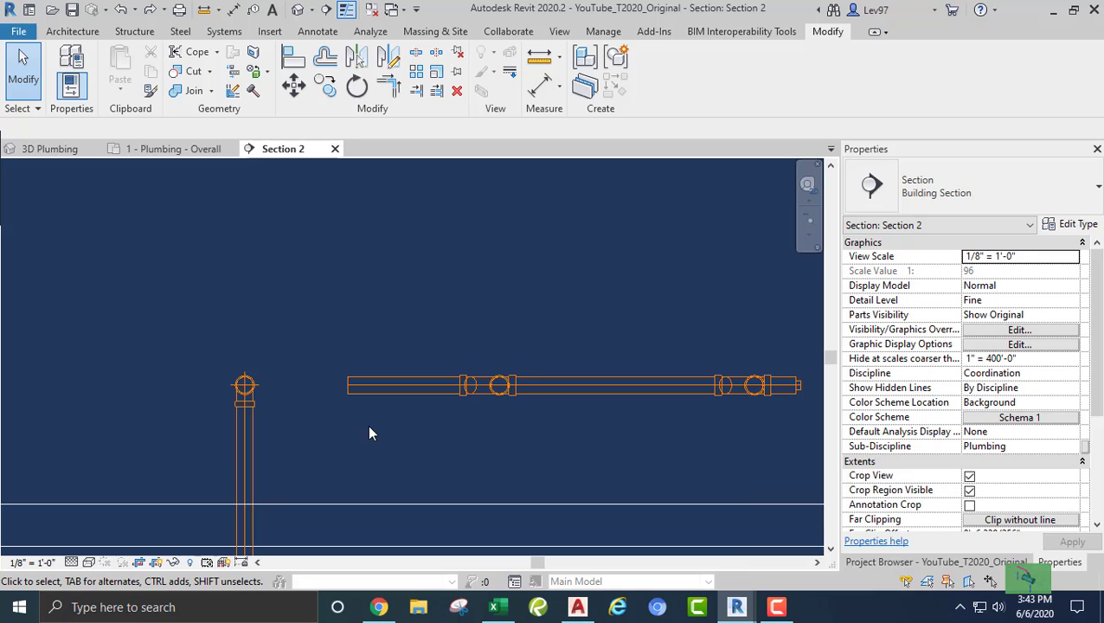
Draw a 2" pipe about 8 3/4" long from the chase pipe's open end, sloping down at 45 degrees and stopping short of the vertical drop
{"action": "middle_click_drag", "start_coordinate": [367, 424], "coordinate": [271, 407]}
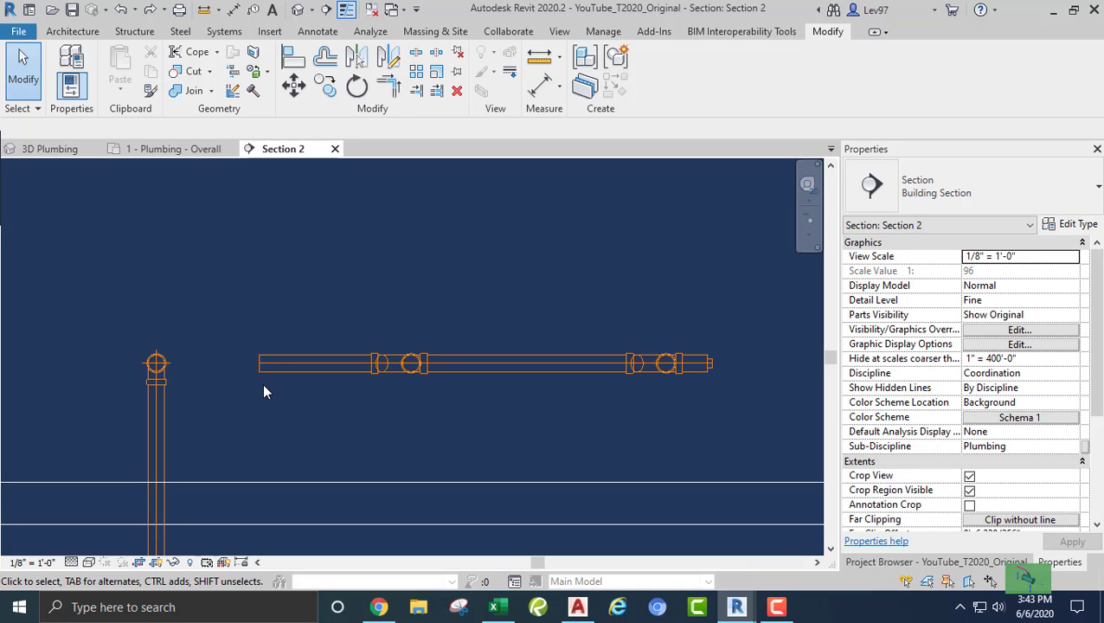
{"action": "left_click", "coordinate": [268, 372]}
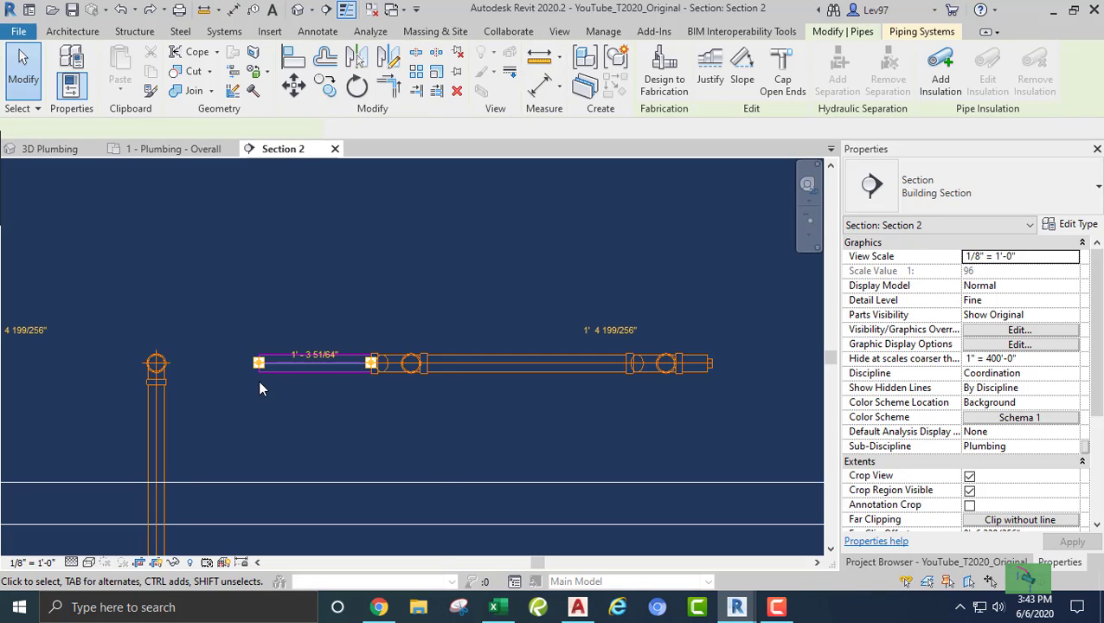
{"action": "right_click", "coordinate": [260, 383]}
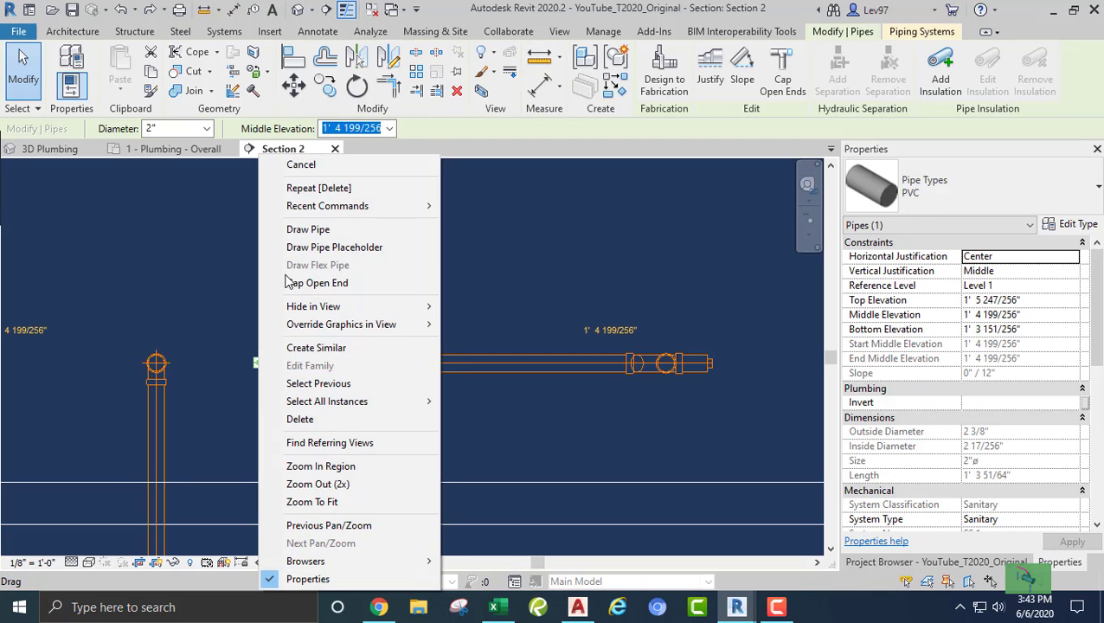
{"action": "left_click", "coordinate": [310, 231]}
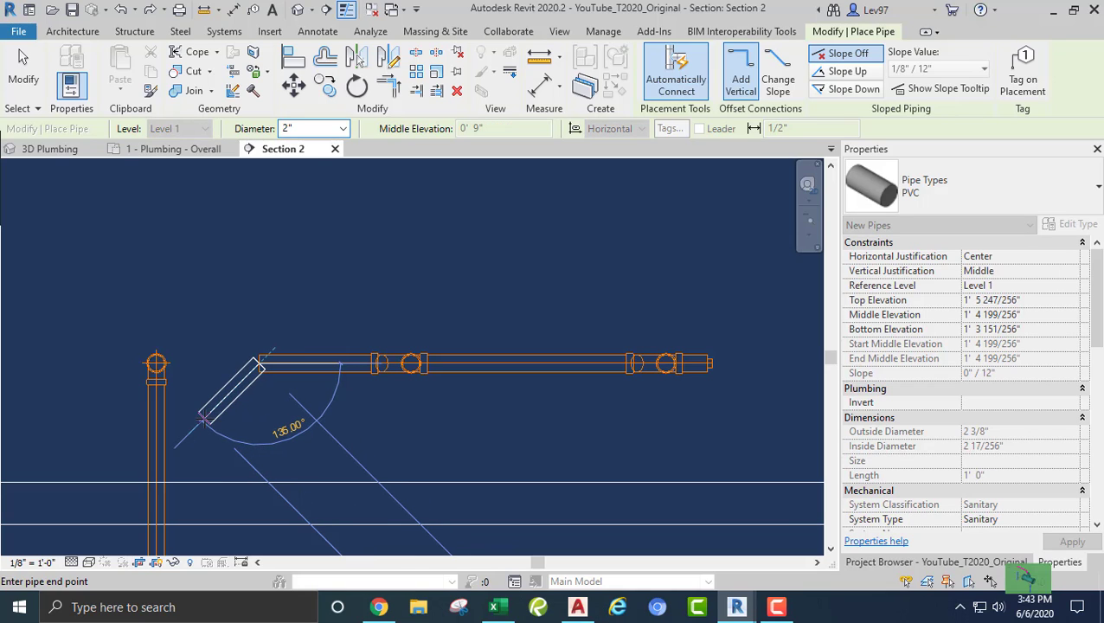
{"action": "left_click", "coordinate": [203, 418]}
{"action": "key", "text": "Escape"}
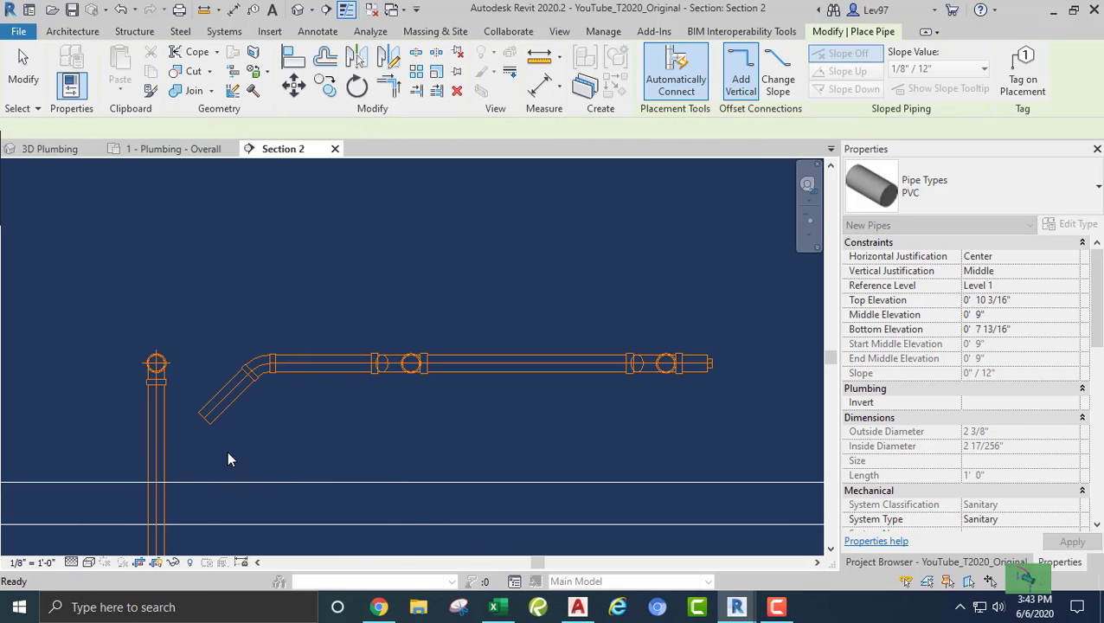
{"action": "key", "text": "Escape"}
{"action": "middle_click_drag", "start_coordinate": [230, 459], "coordinate": [328, 429]}
{"action": "left_click", "coordinate": [315, 419]}
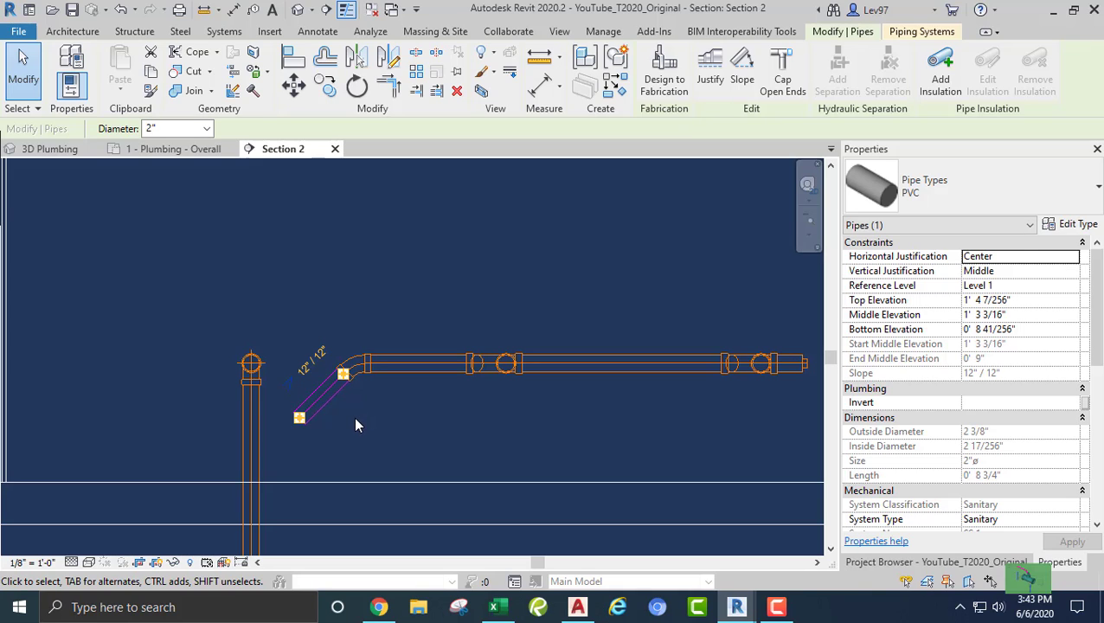
{"action": "left_click", "coordinate": [353, 417]}
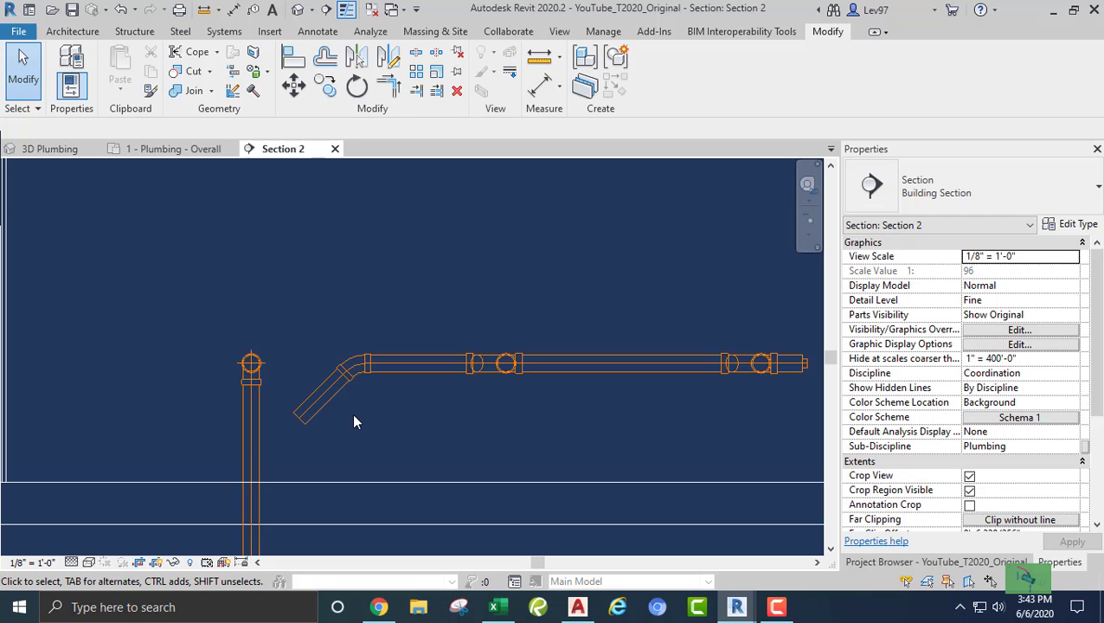
{"action": "middle_click_drag", "start_coordinate": [351, 417], "coordinate": [371, 406]}
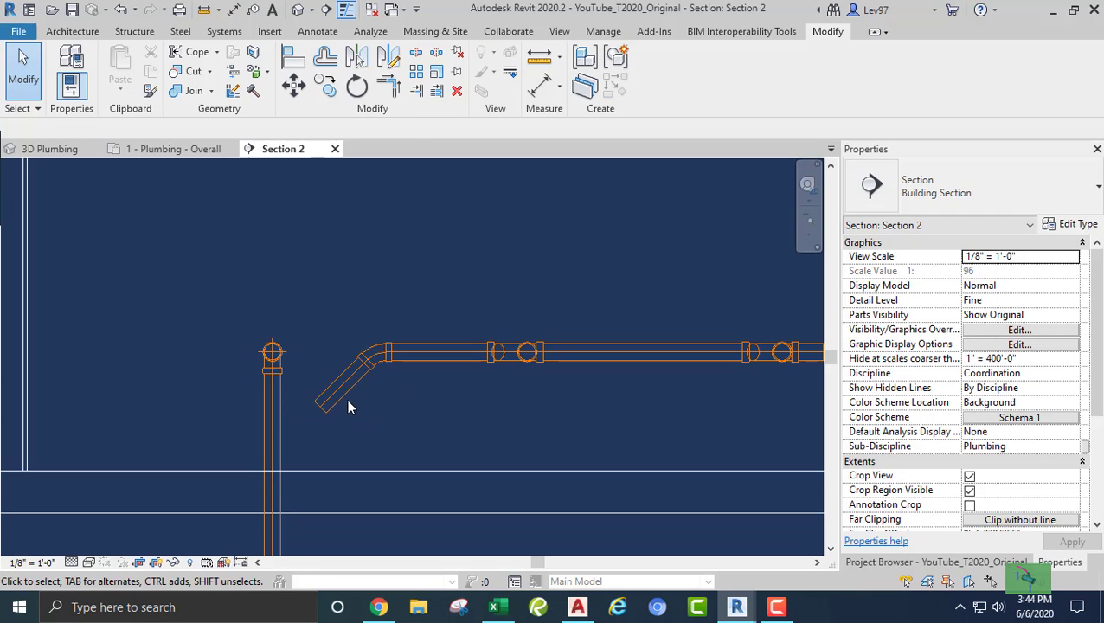
Change the PVC pipe type's junction in its routing preferences to Tee Reducing Sanitary - PVC - Sch 40 - DWV: Standard
{"action": "left_click", "coordinate": [279, 412]}
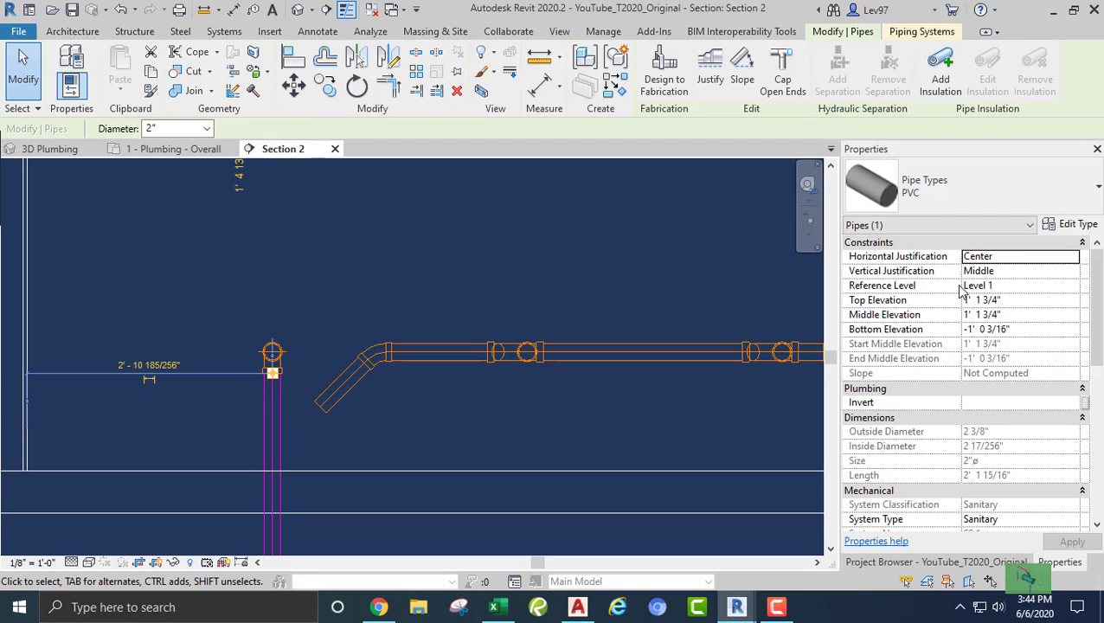
{"action": "left_click", "coordinate": [1078, 225]}
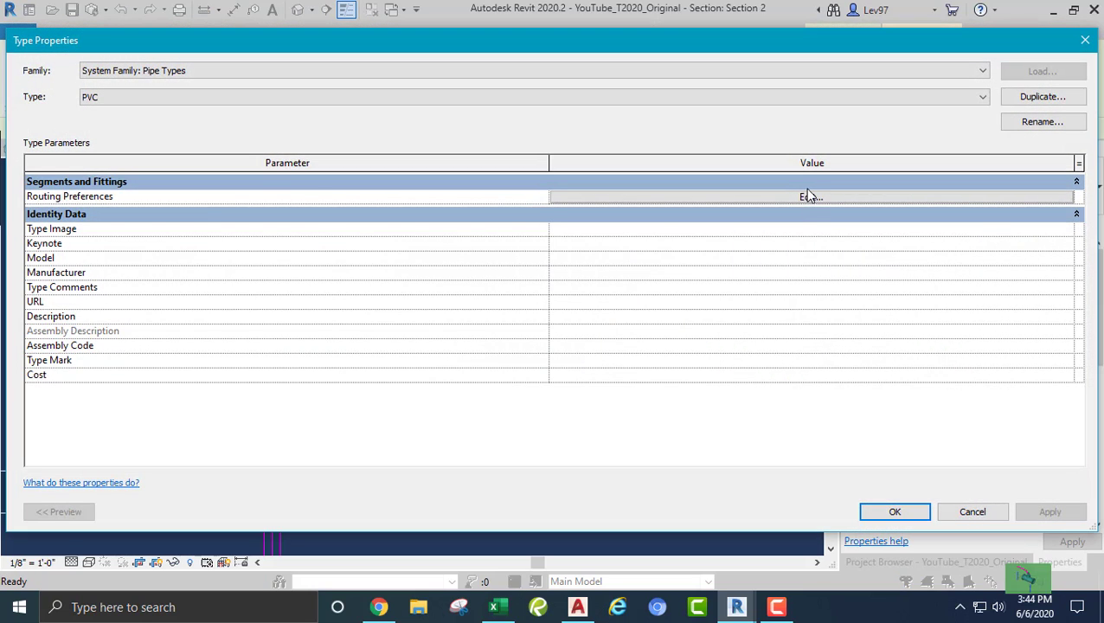
{"action": "left_click", "coordinate": [797, 199]}
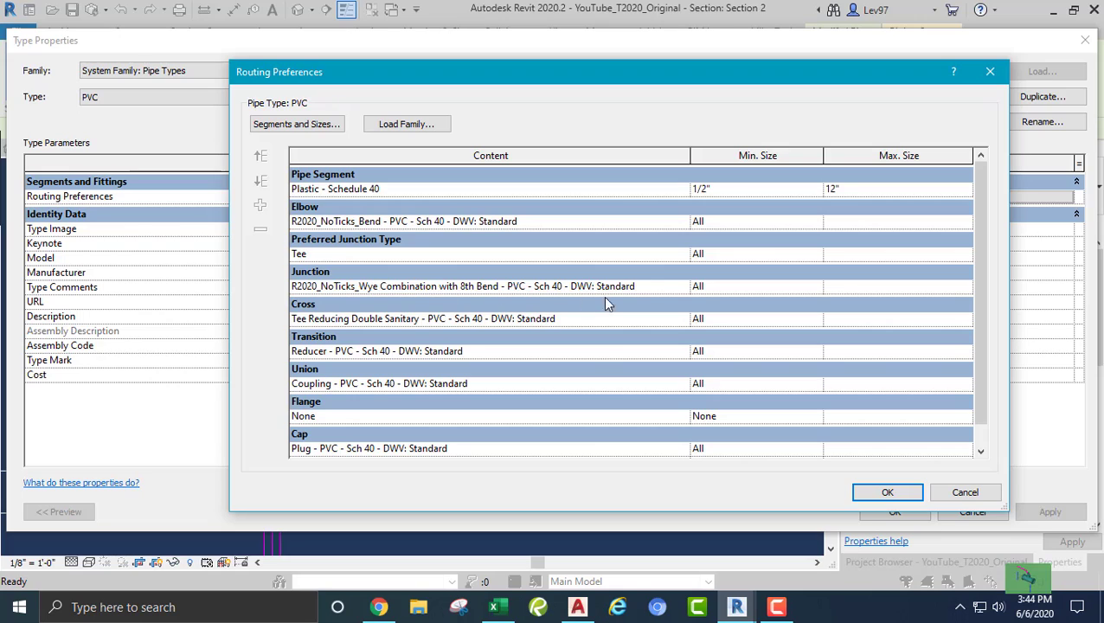
{"action": "left_click", "coordinate": [646, 287]}
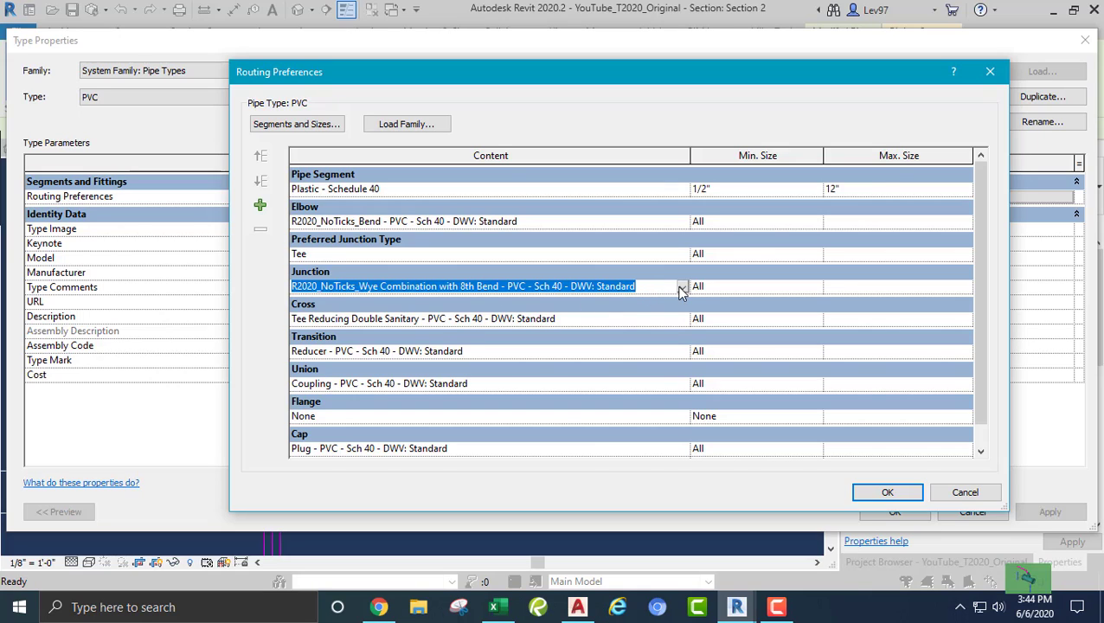
{"action": "left_click", "coordinate": [681, 287]}
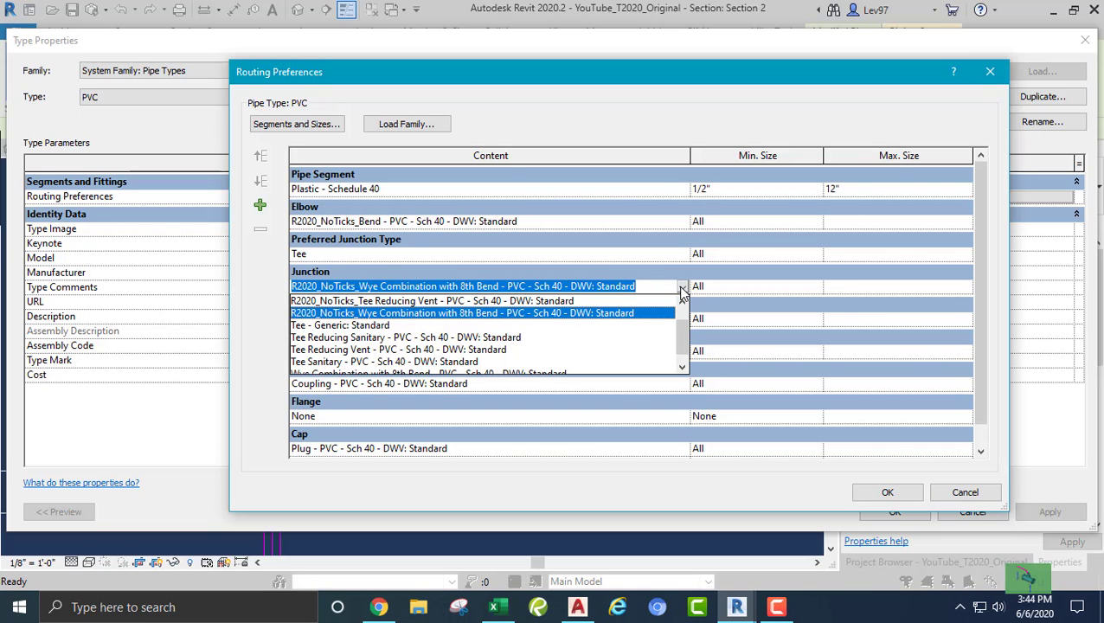
{"action": "left_click", "coordinate": [372, 338]}
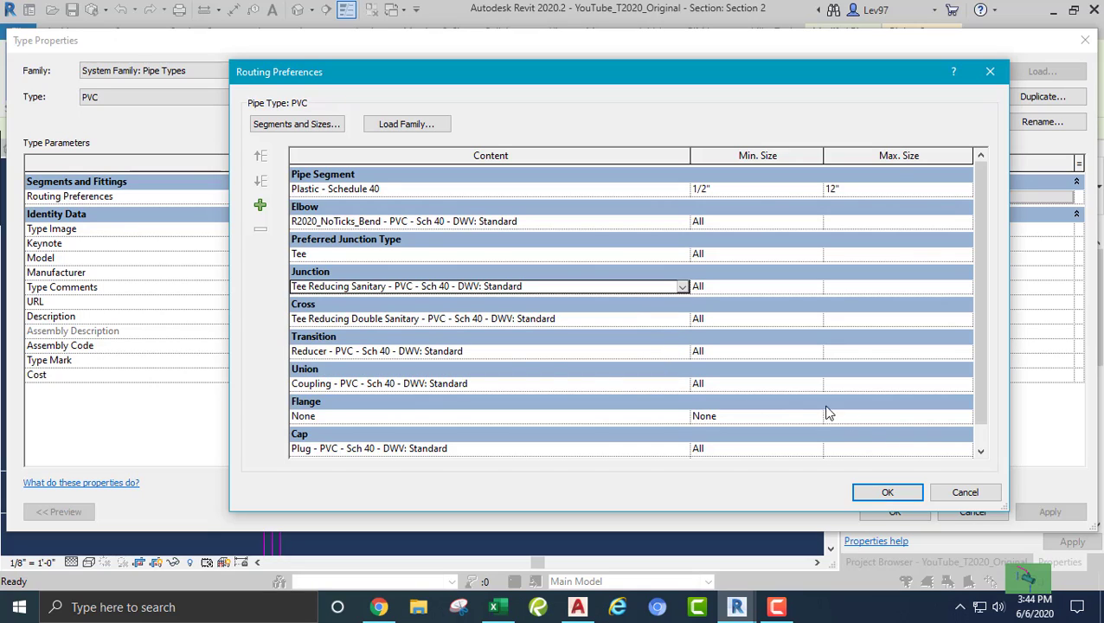
{"action": "left_click", "coordinate": [887, 493]}
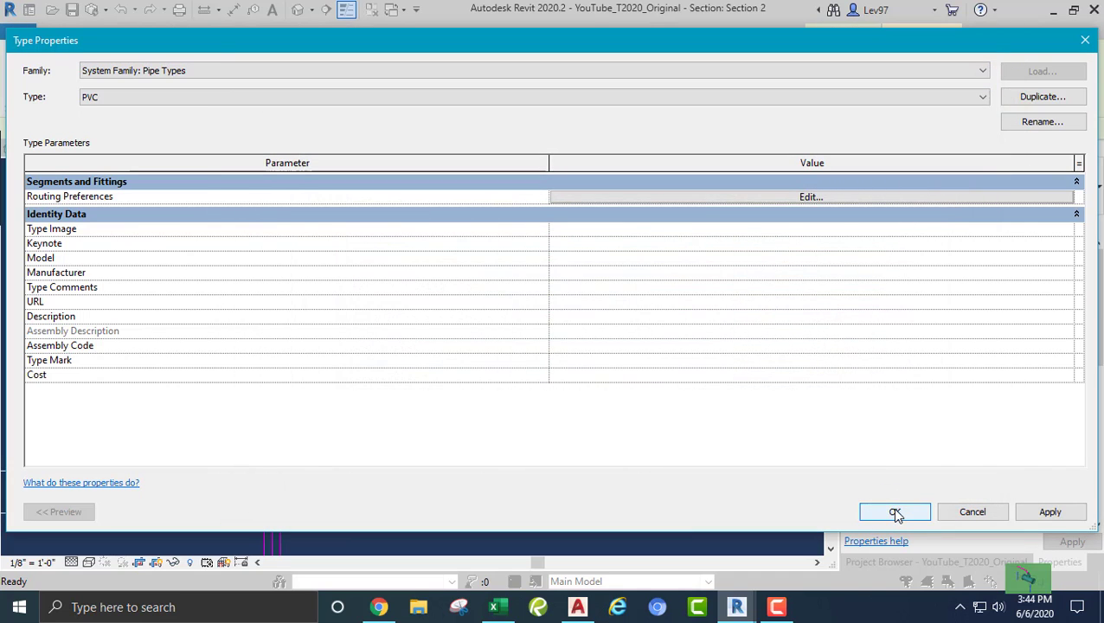
{"action": "left_click", "coordinate": [894, 512]}
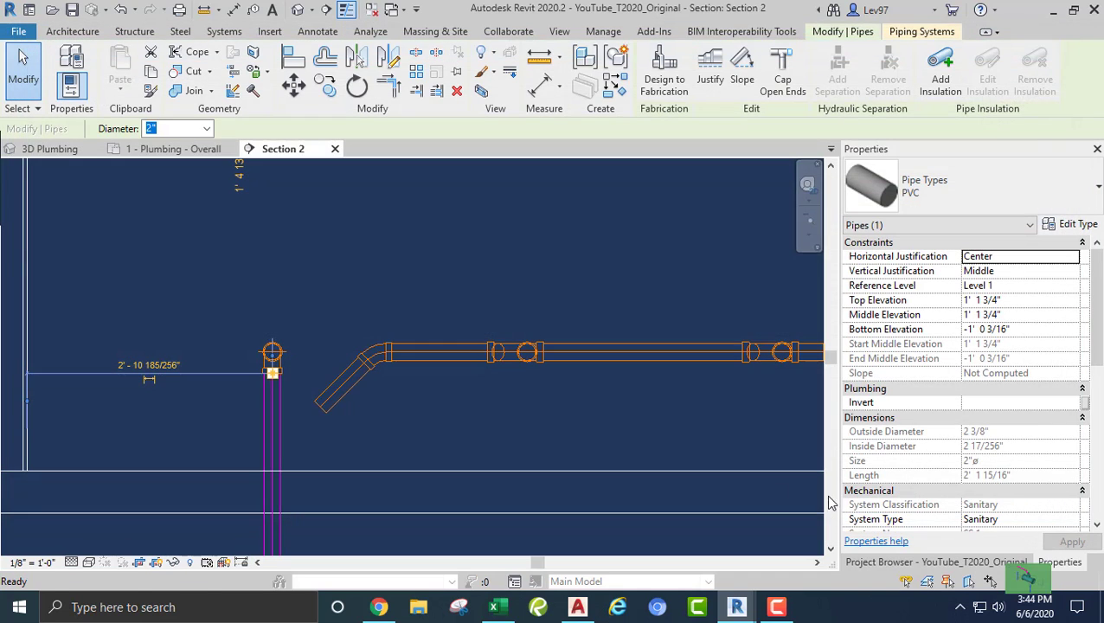
{"action": "left_click", "coordinate": [398, 415]}
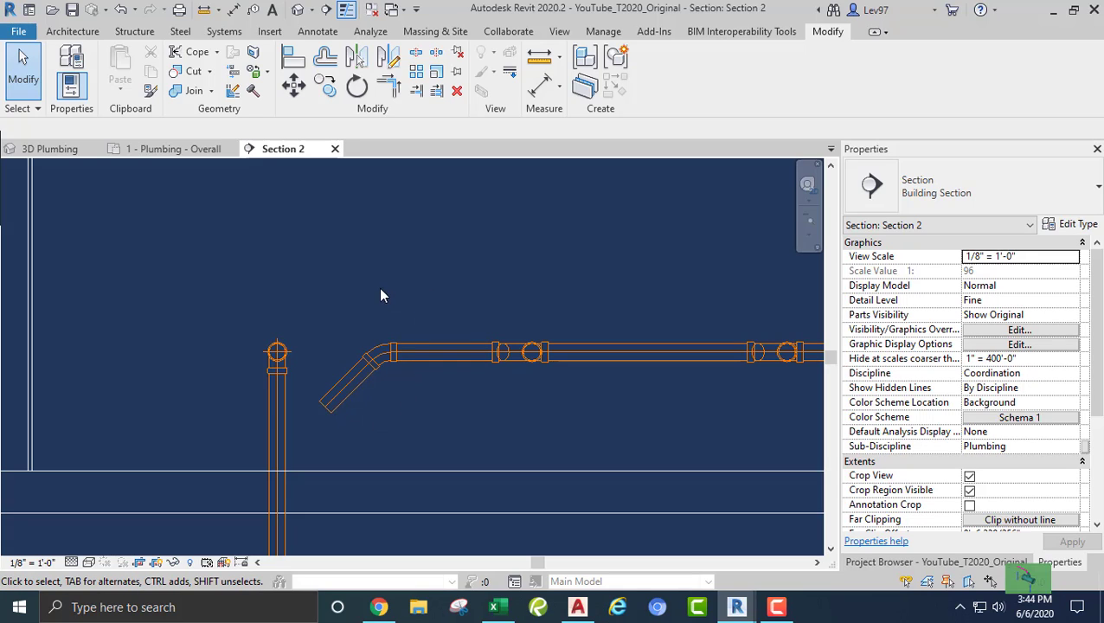
Check which junction fitting the chase pipe's PVC type uses in its routing preferences, without changing anything
{"action": "left_click", "coordinate": [427, 351]}
{"action": "left_click", "coordinate": [1073, 225]}
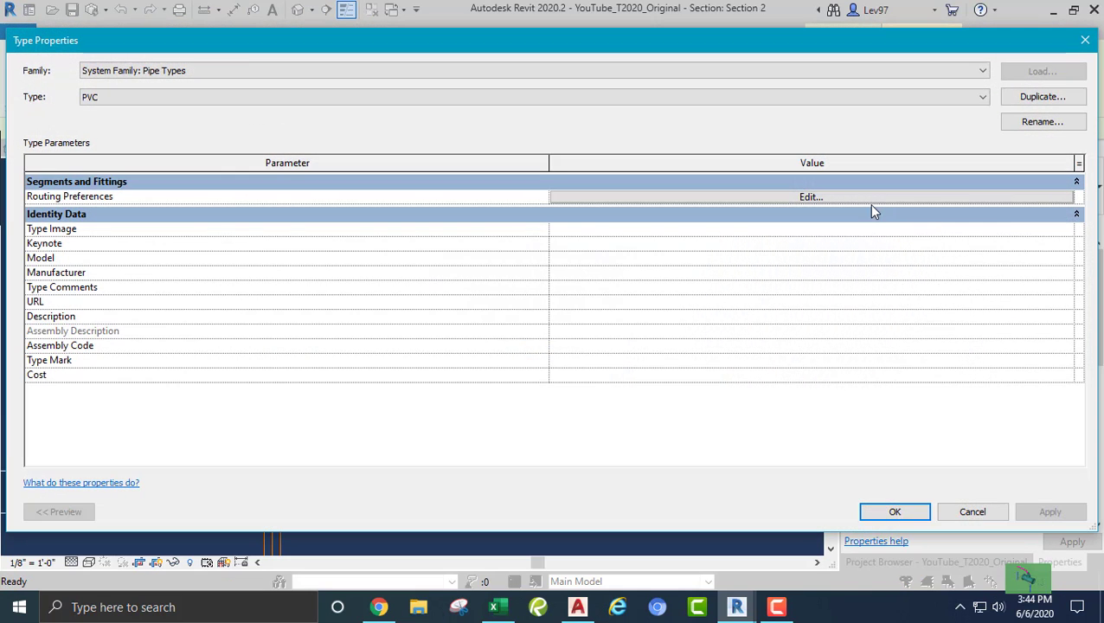
{"action": "left_click", "coordinate": [848, 195]}
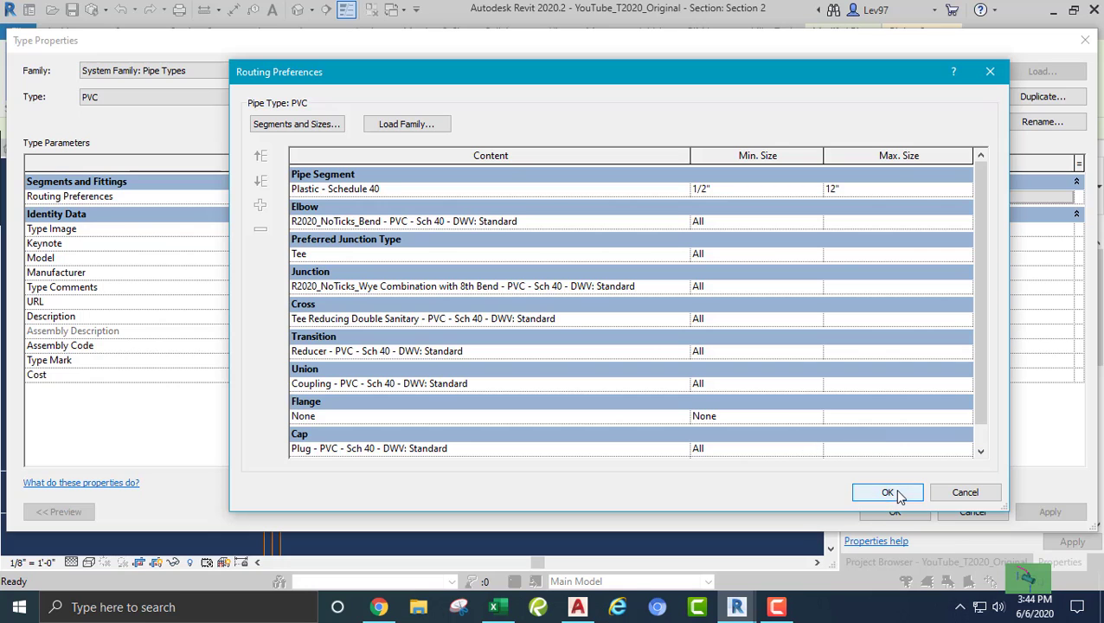
{"action": "left_click", "coordinate": [966, 492]}
{"action": "left_click", "coordinate": [986, 511]}
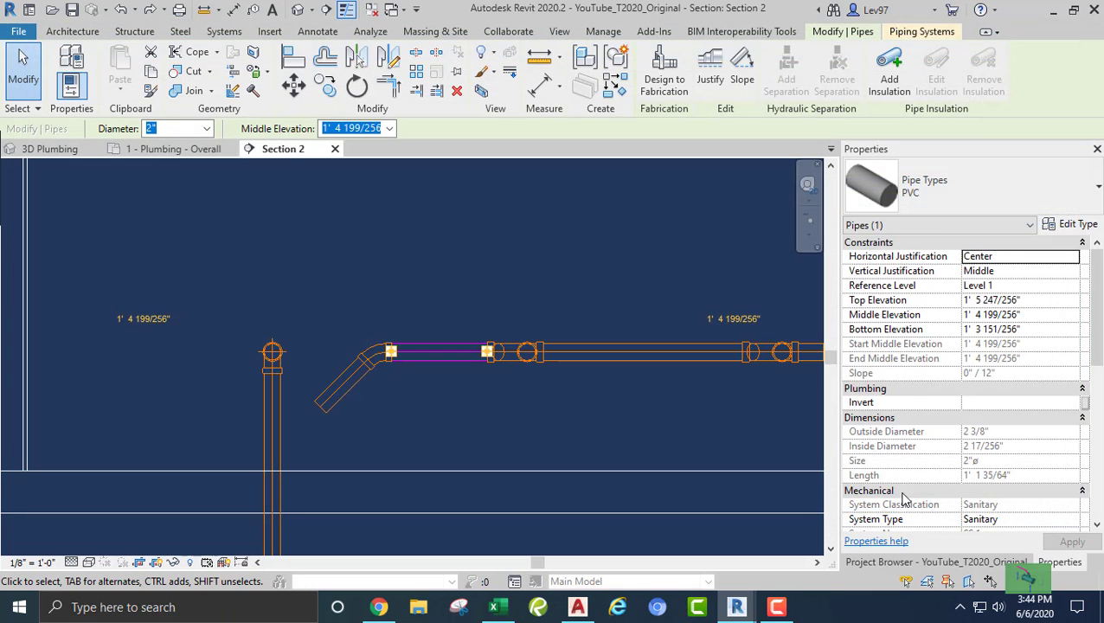
{"action": "left_click", "coordinate": [505, 425]}
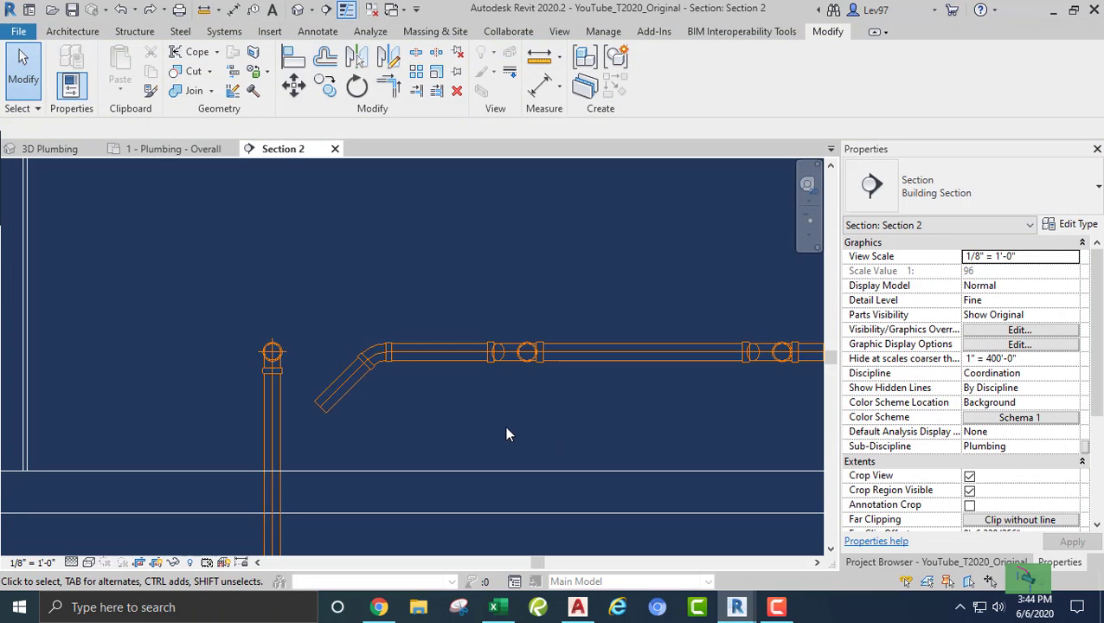
Try to extend the 45-degree pipe to the vertical drop with the existing wye junction, and undo it
{"action": "left_click", "coordinate": [417, 93]}
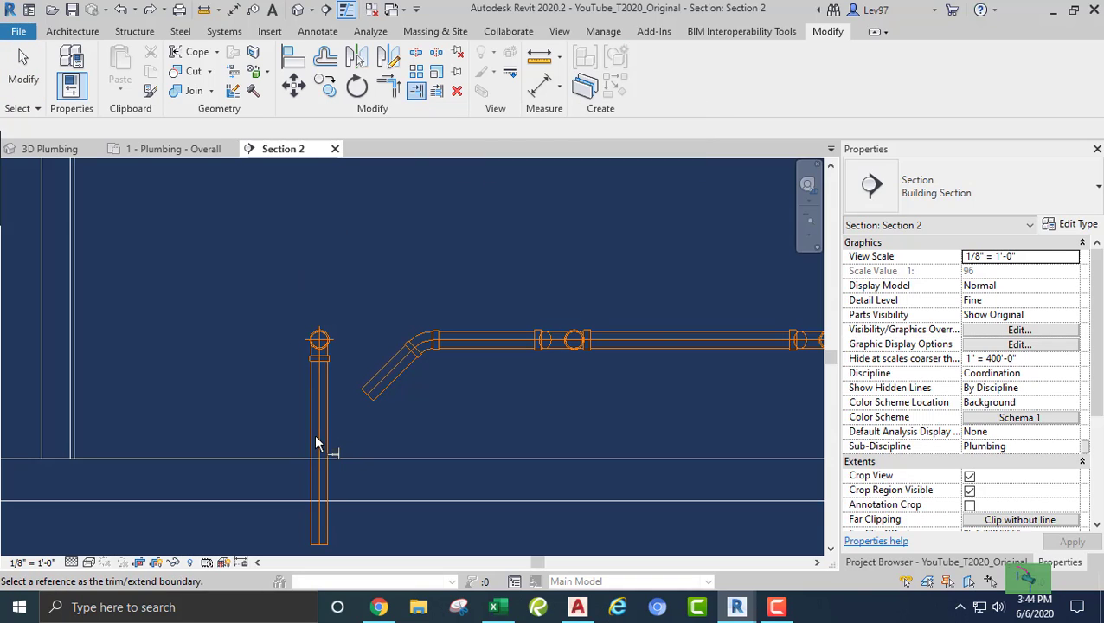
{"action": "left_click", "coordinate": [320, 445]}
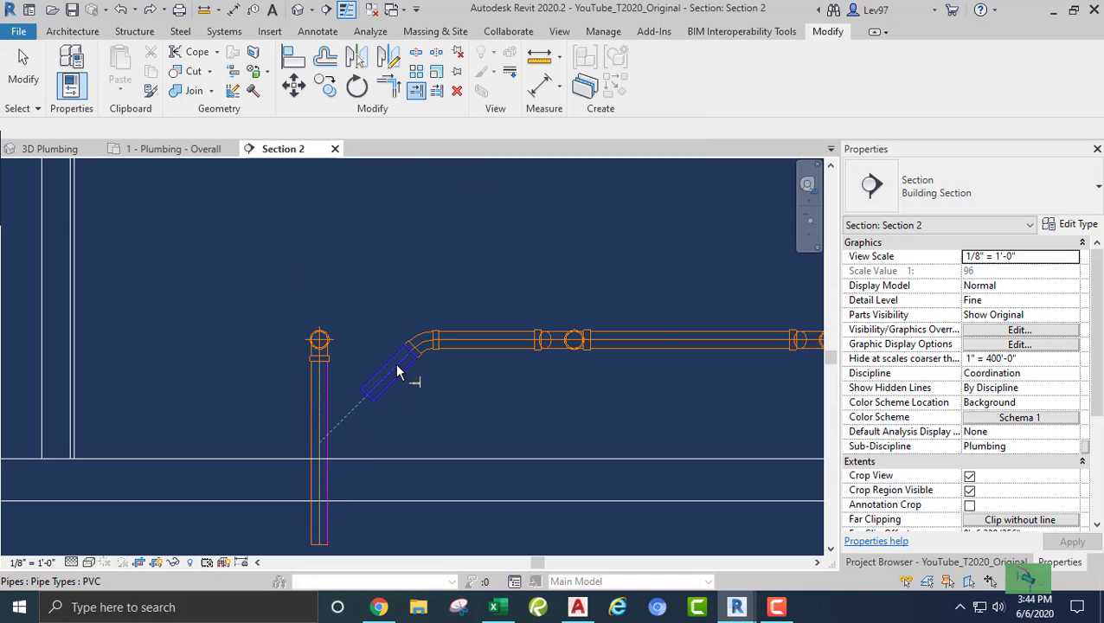
{"action": "left_click", "coordinate": [397, 372]}
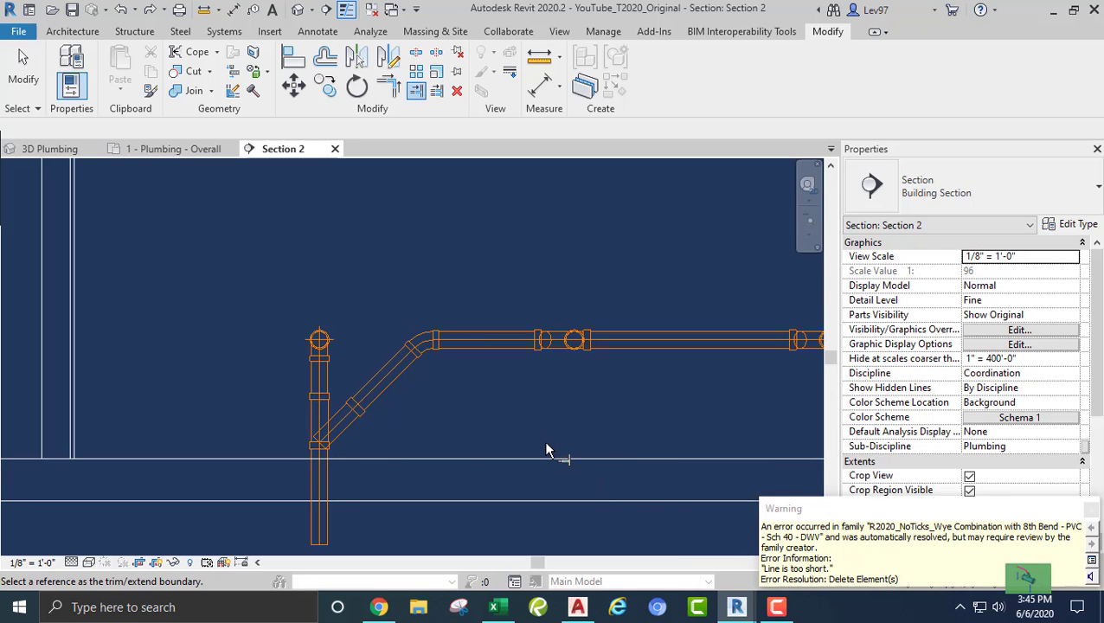
{"action": "key", "text": "Escape"}
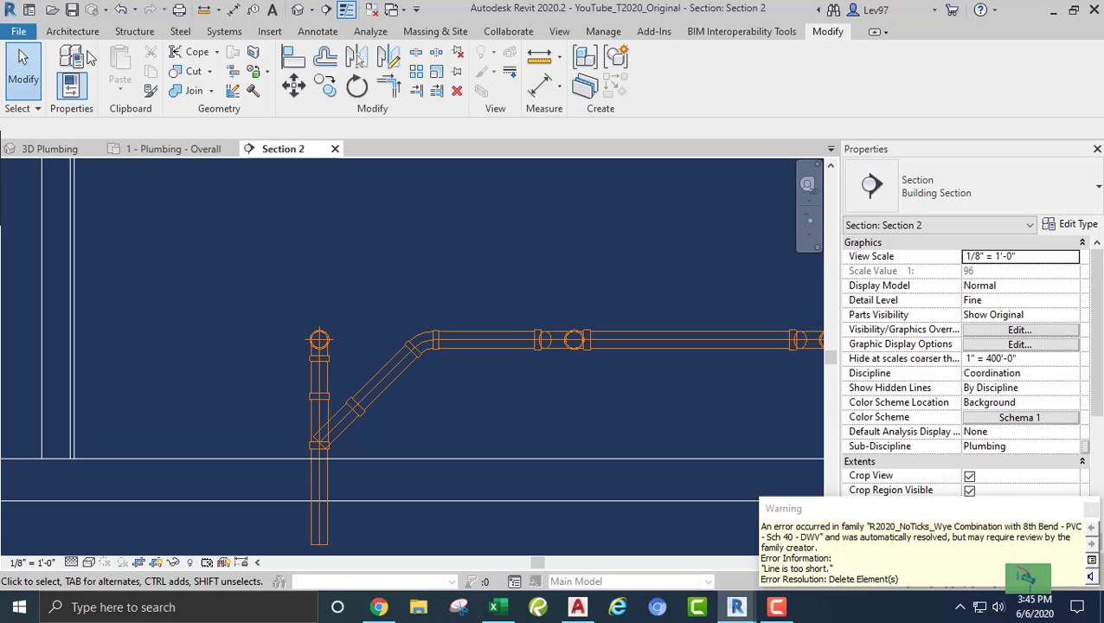
{"action": "left_click", "coordinate": [121, 10]}
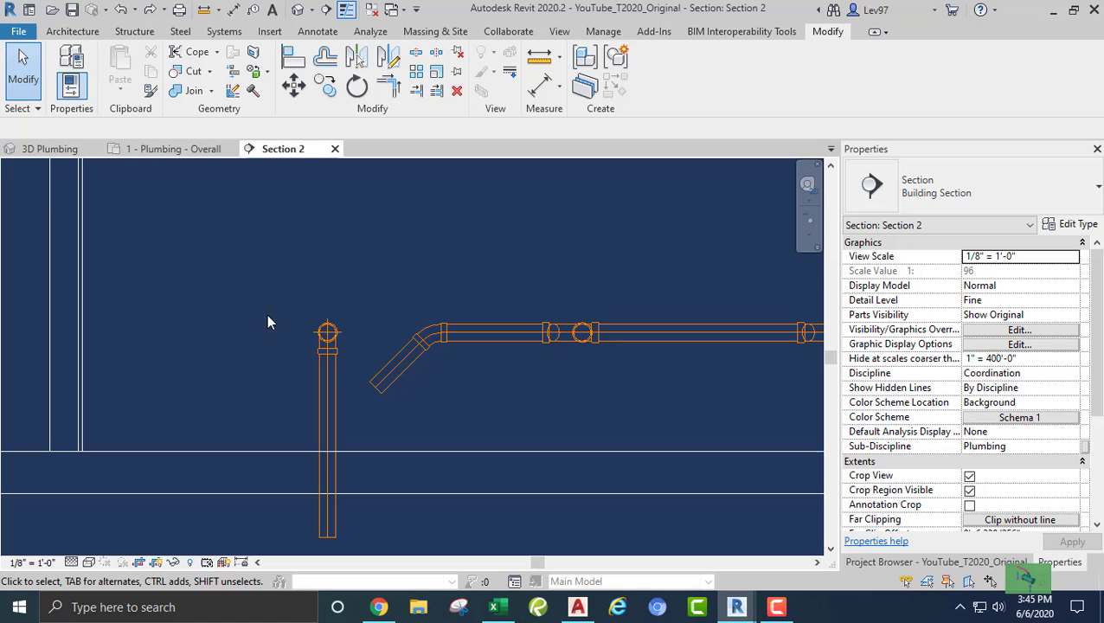
Set the junction in the PVC pipe type's routing preferences to Tee Reducing Sanitary - PVC - Sch 40 - DWV: Standard
{"action": "left_click", "coordinate": [387, 382]}
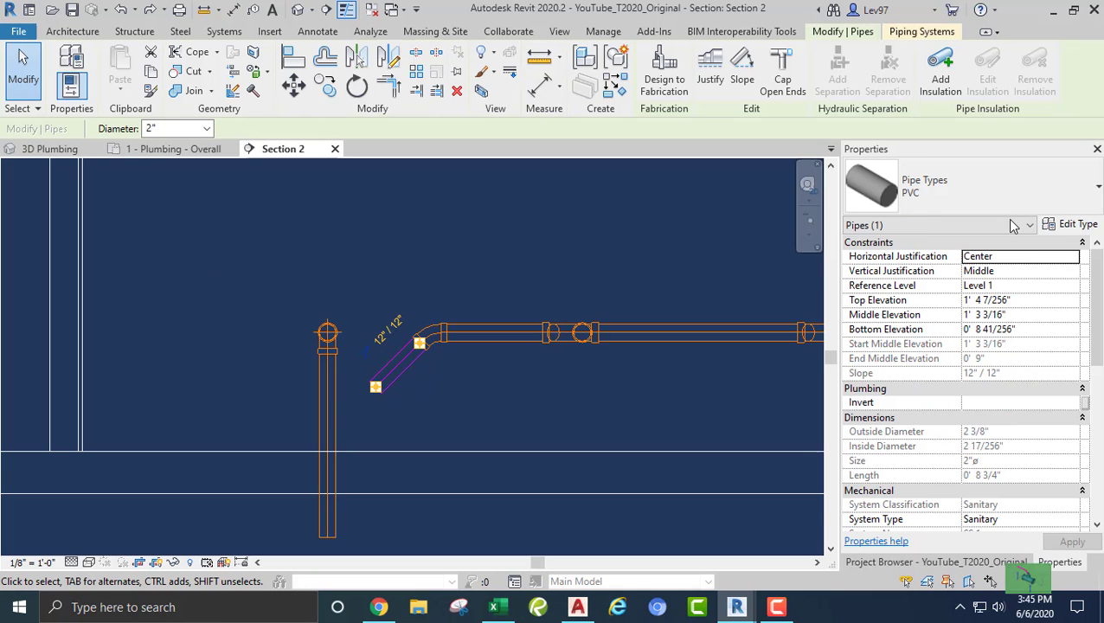
{"action": "left_click", "coordinate": [1076, 225]}
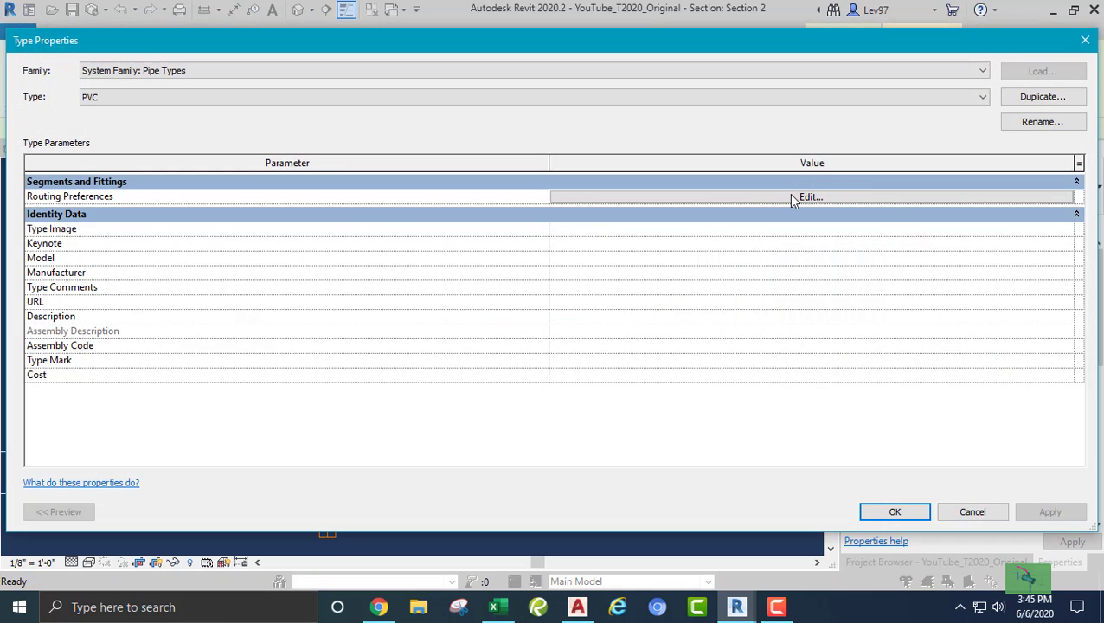
{"action": "left_click", "coordinate": [792, 198]}
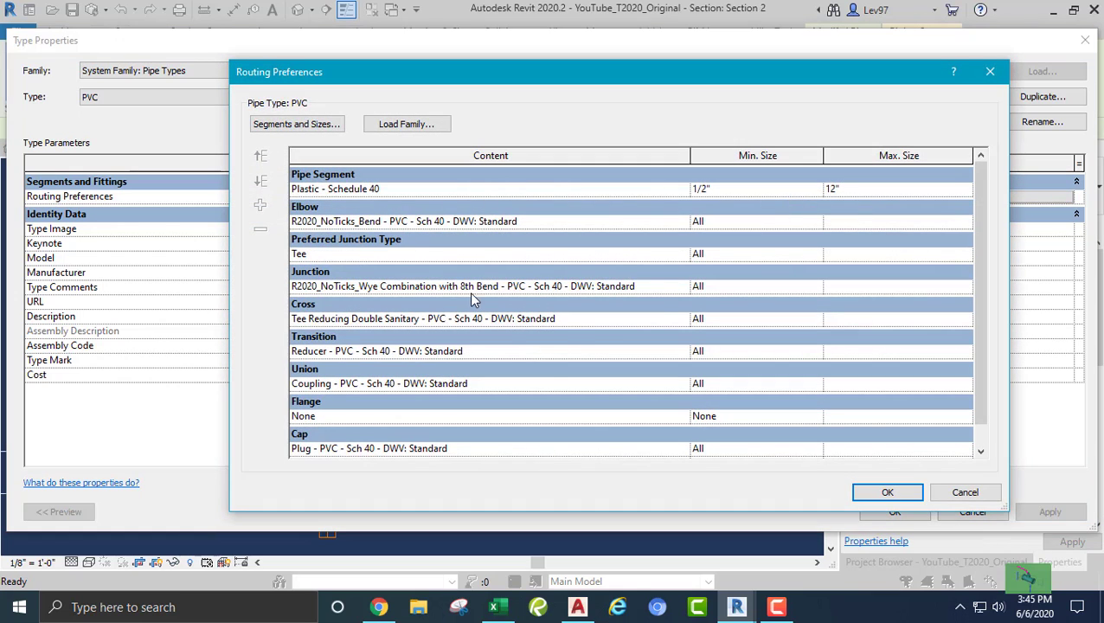
{"action": "left_click", "coordinate": [668, 289]}
{"action": "left_click", "coordinate": [682, 286]}
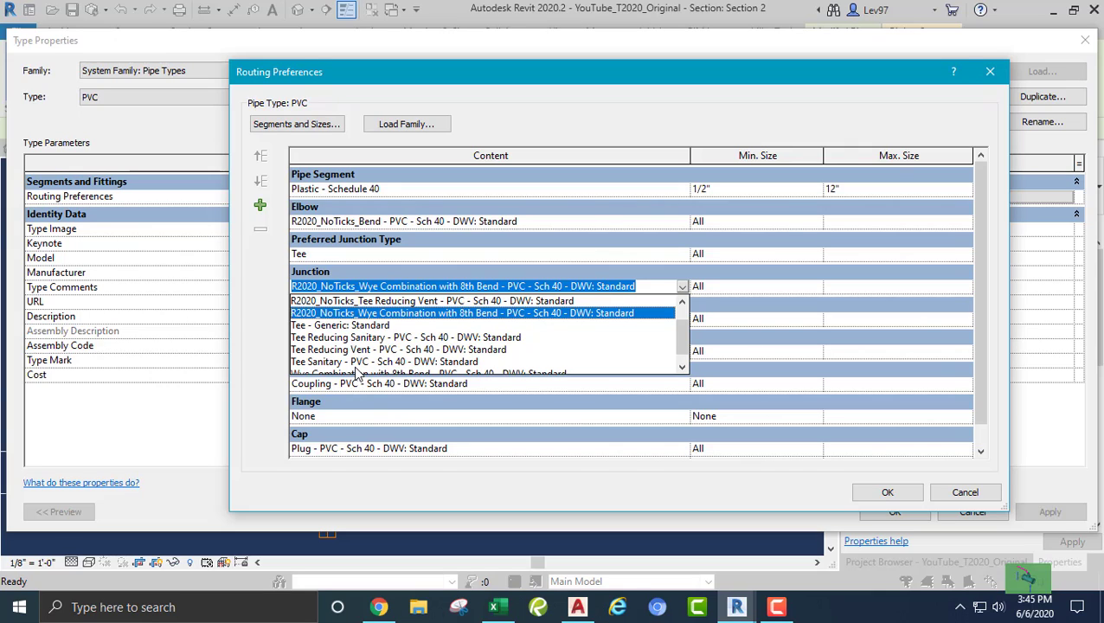
{"action": "left_click", "coordinate": [348, 337]}
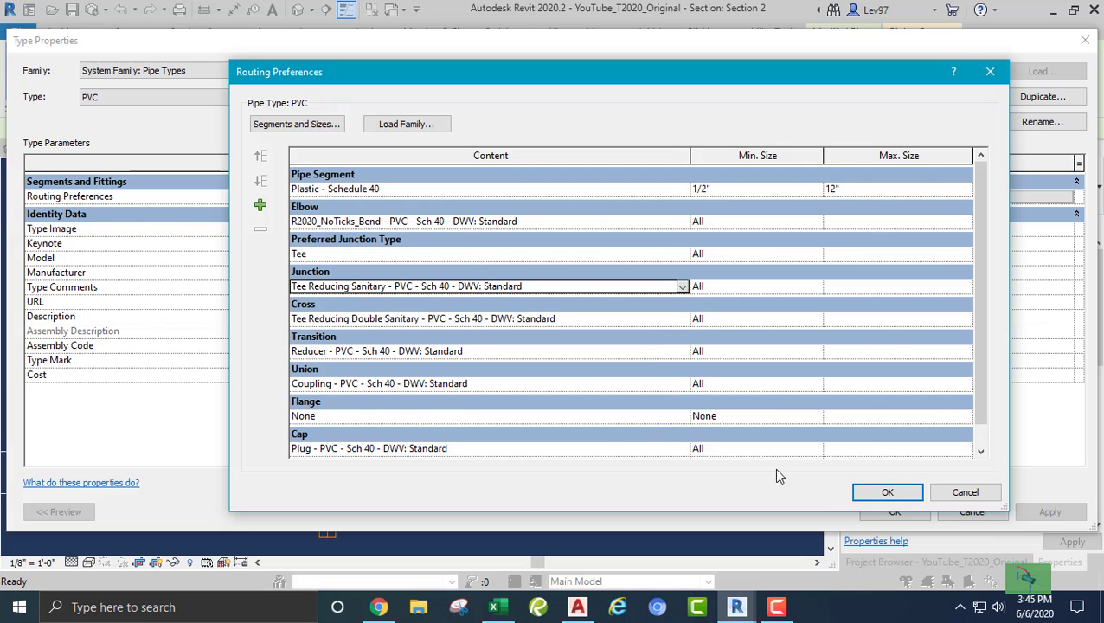
{"action": "left_click", "coordinate": [889, 494]}
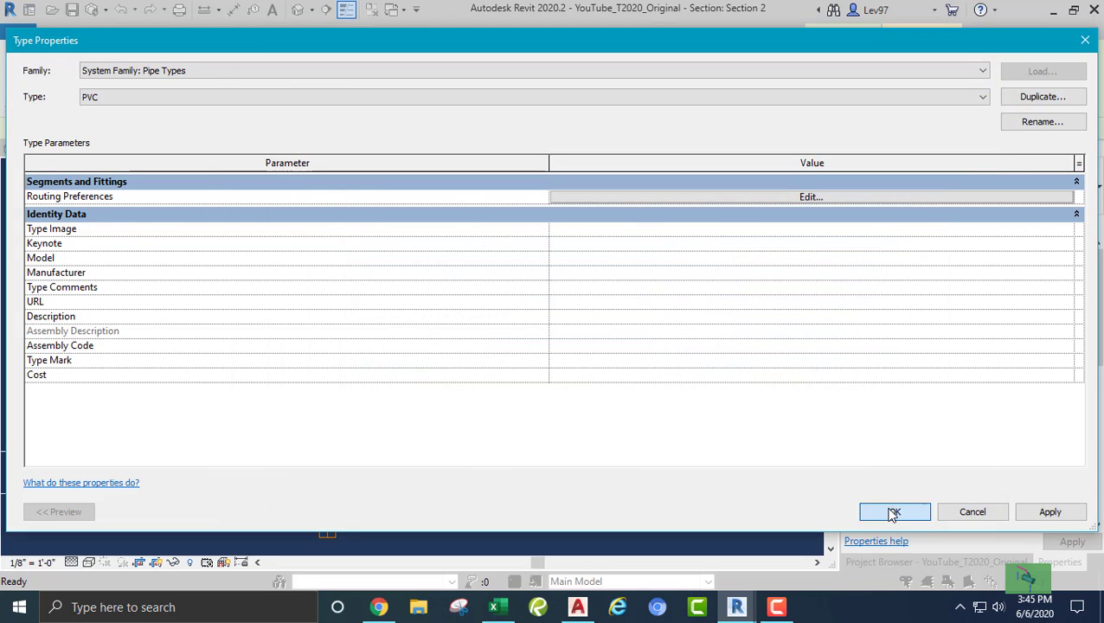
{"action": "left_click", "coordinate": [894, 512]}
{"action": "left_click", "coordinate": [449, 407]}
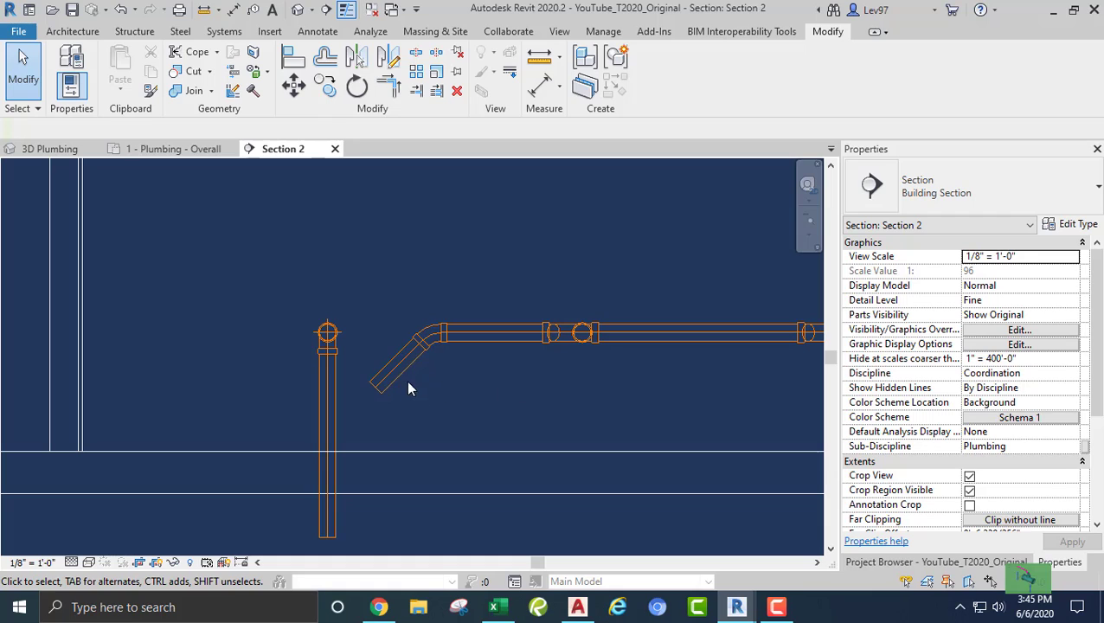
Extend the 45-degree pipe with Trim/Extend Single Element until it joins the vertical drop
{"action": "left_click", "coordinate": [416, 90]}
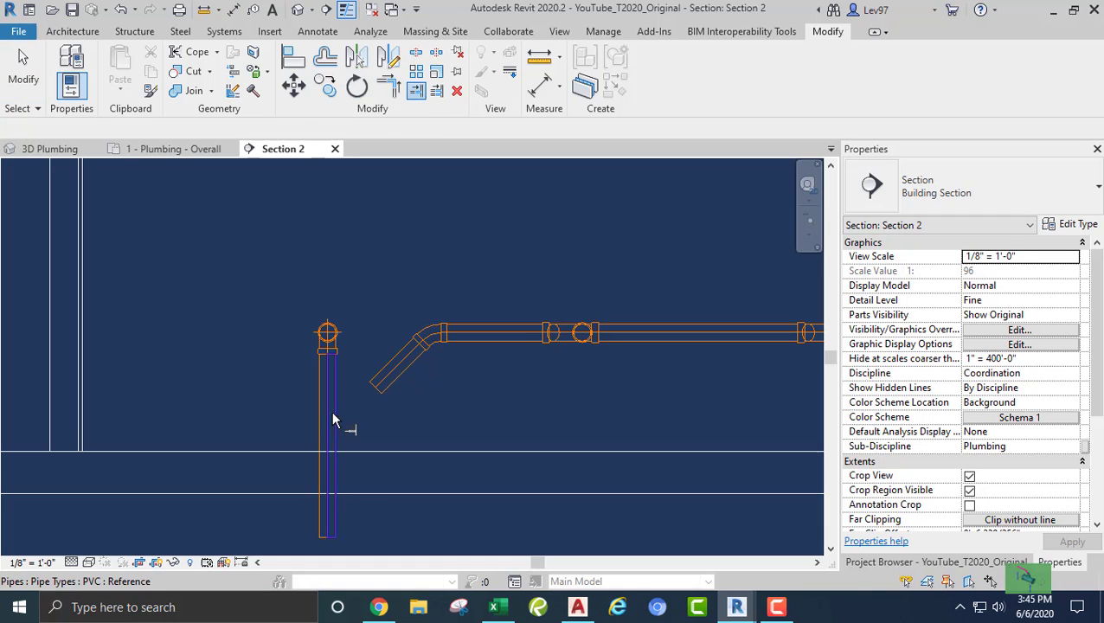
{"action": "left_click", "coordinate": [398, 370]}
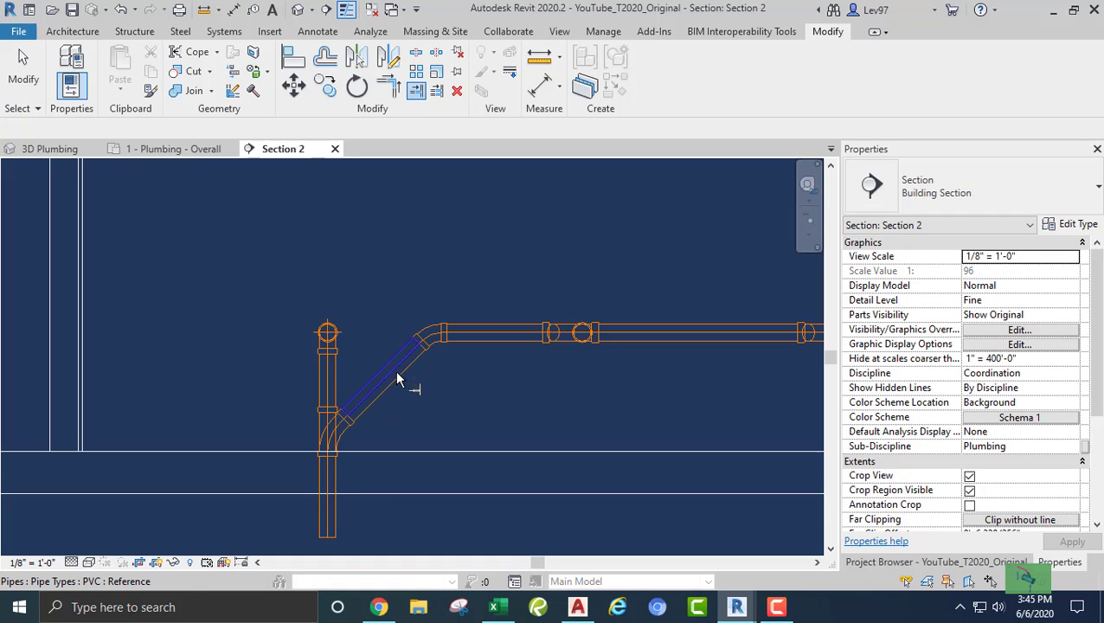
{"action": "key", "text": "Escape"}
Nudge the 45-degree pipe up along the vertical drop to a middle elevation of 0' 10 15/256"
{"action": "middle_click_drag", "start_coordinate": [431, 404], "coordinate": [472, 349]}
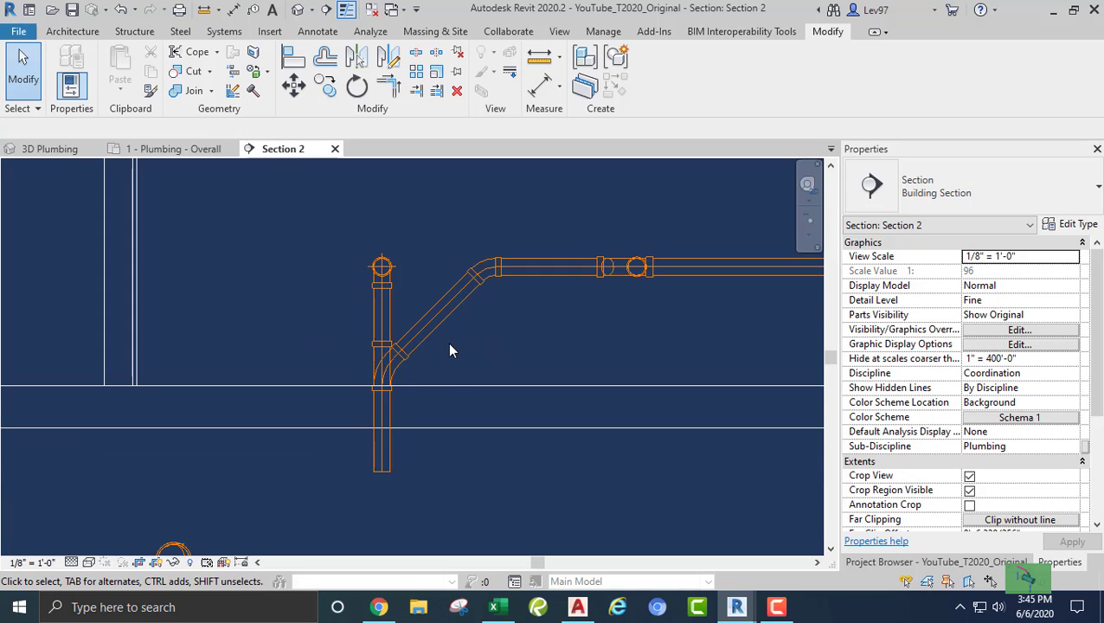
{"action": "left_click", "coordinate": [458, 335]}
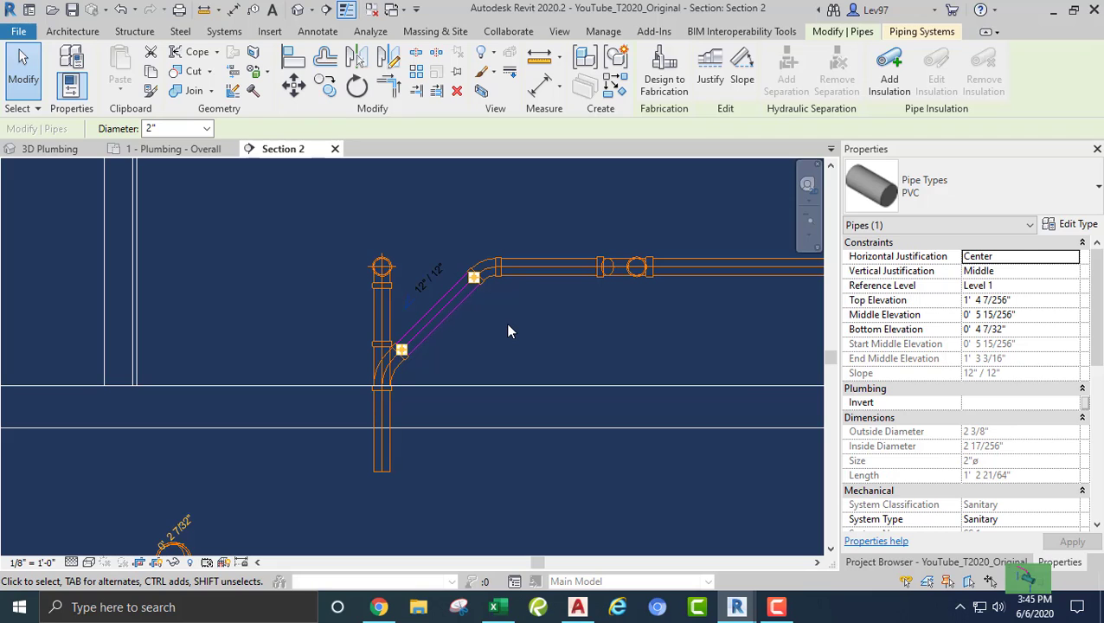
{"action": "key", "text": "Up"}
{"action": "key", "text": "Up"}
{"action": "key", "text": "Up"}
{"action": "key", "text": "Up"}
{"action": "key", "text": "Up"}
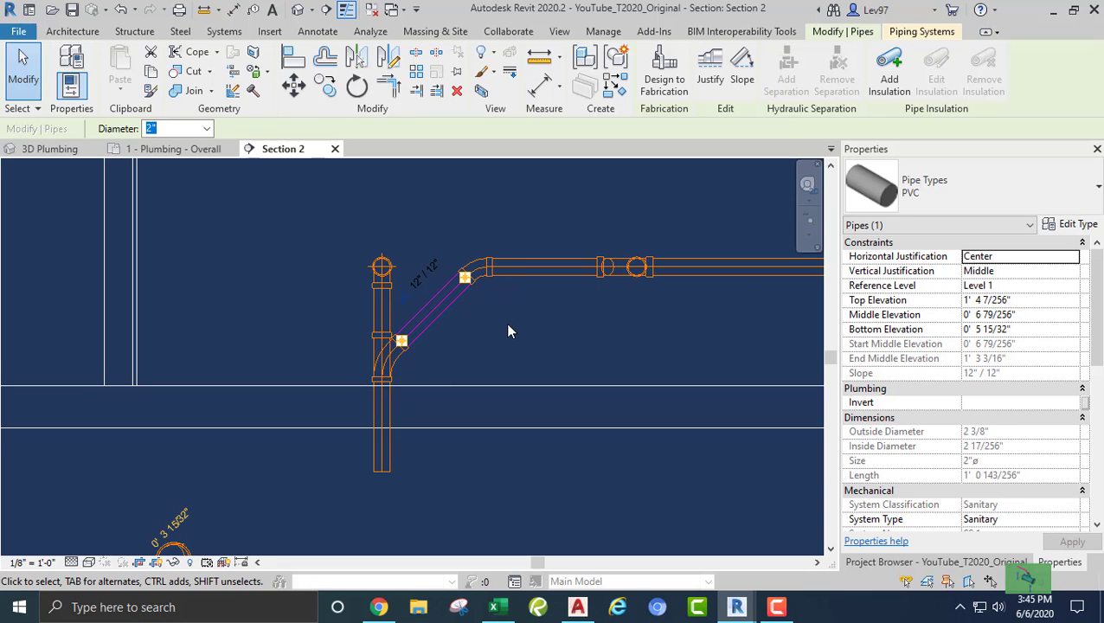
{"action": "key", "text": "Up"}
{"action": "key", "text": "Up"}
{"action": "key", "text": "Up"}
{"action": "key", "text": "Up"}
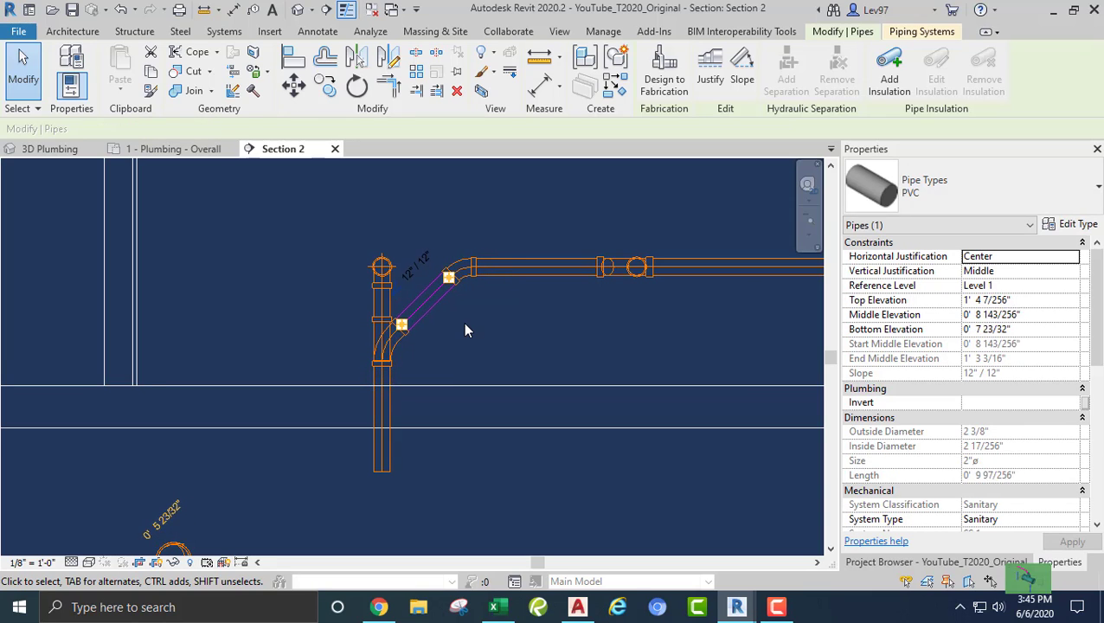
{"action": "key", "text": "Up"}
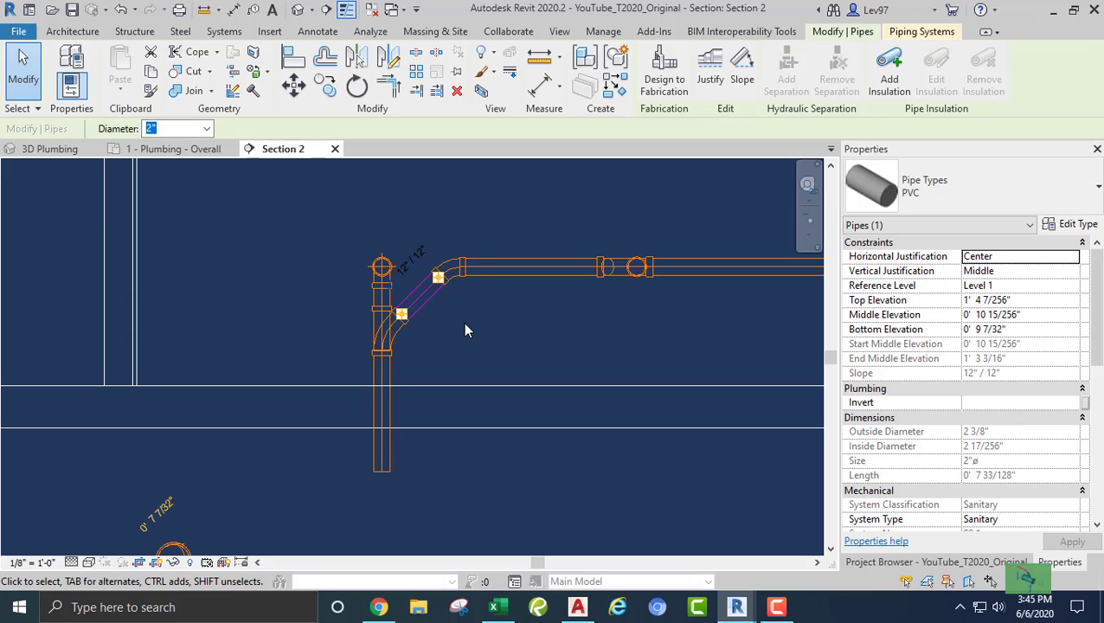
{"action": "left_click", "coordinate": [338, 314]}
Inspect the finished chase pipe connection in the 1 - Plumbing - Overall plan and the 3D Plumbing view
{"action": "scroll", "coordinate": [346, 311], "scroll_direction": "down", "scroll_amount": 3}
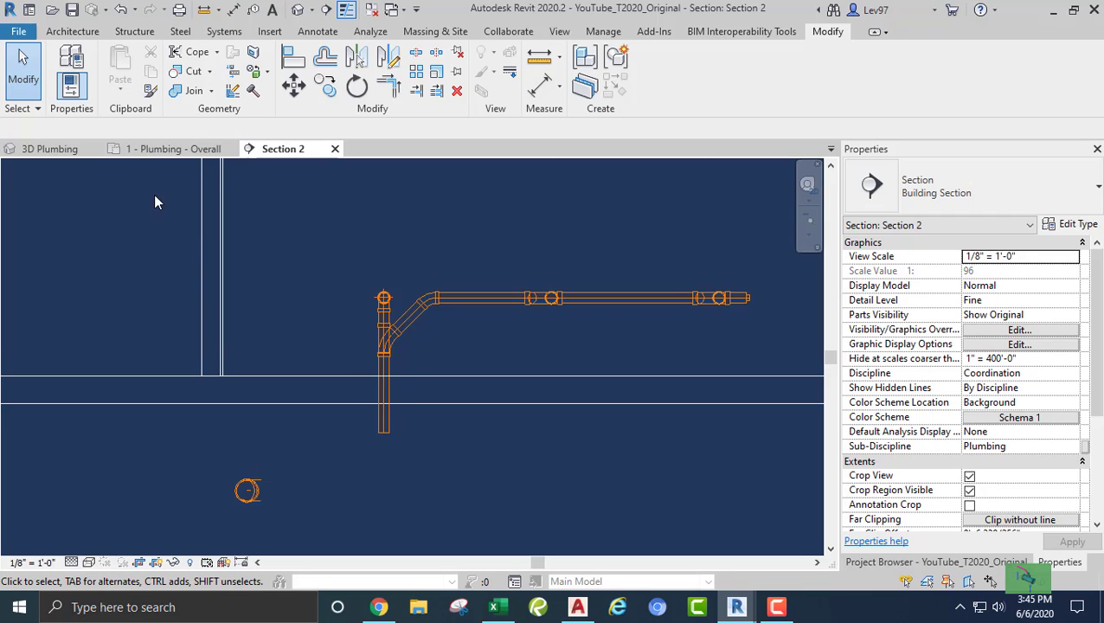
{"action": "left_click", "coordinate": [167, 152]}
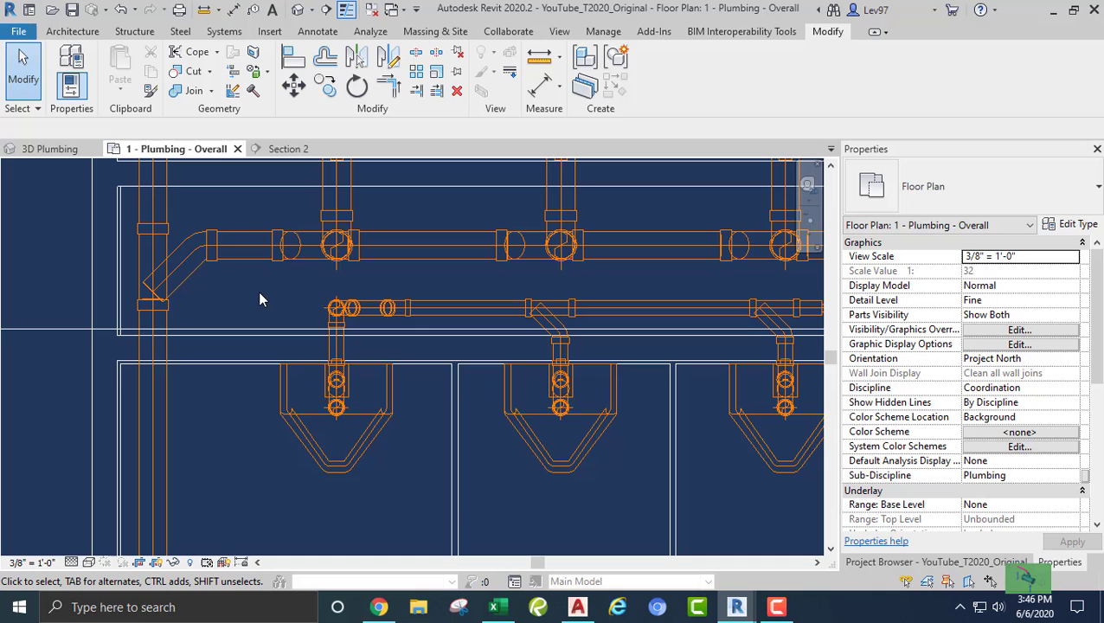
{"action": "left_click", "coordinate": [38, 151]}
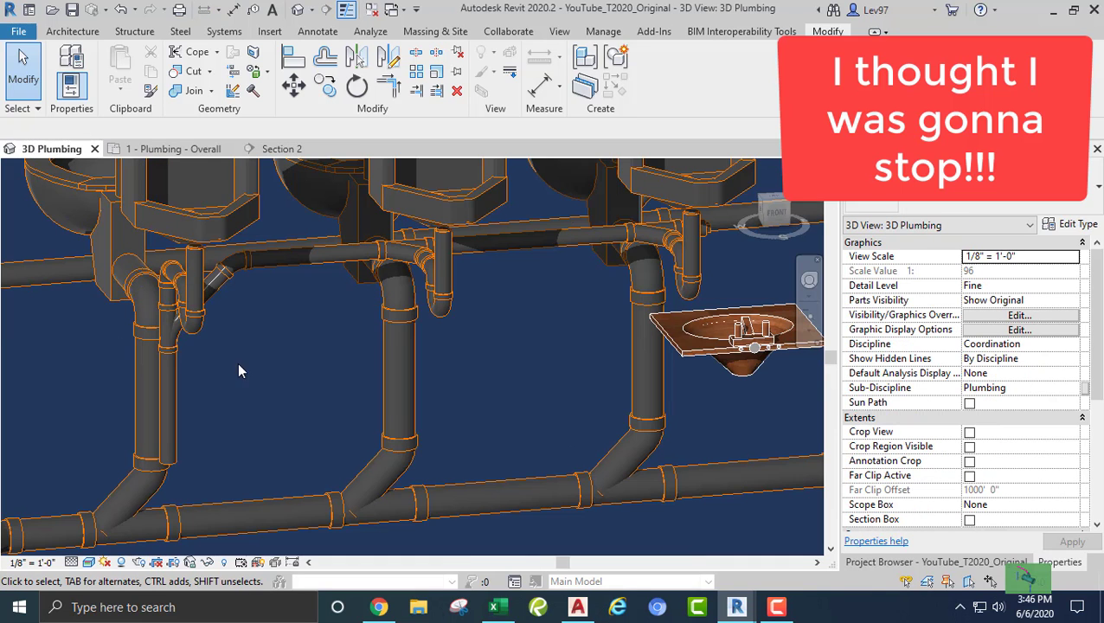
Start a 2" PVC pipe from the lower open end of the vertical drop, picking its start point in the 1 - Plumbing - Overall plan
{"action": "middle_click_drag", "start_coordinate": [257, 367], "coordinate": [329, 391], "text": "shift"}
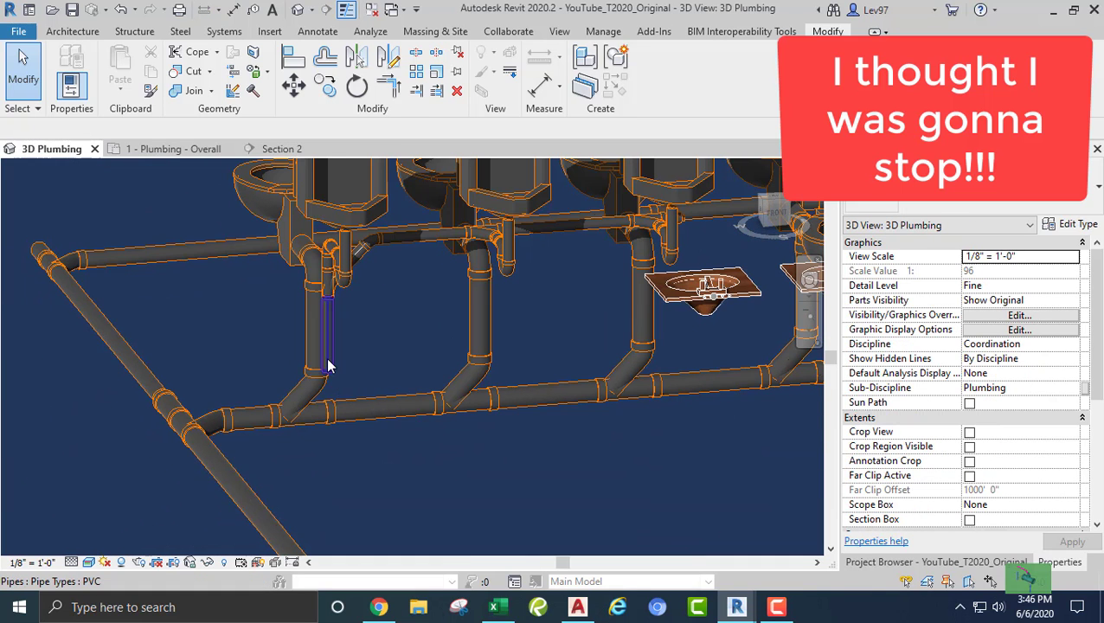
{"action": "left_click", "coordinate": [359, 387]}
{"action": "right_click", "coordinate": [329, 374]}
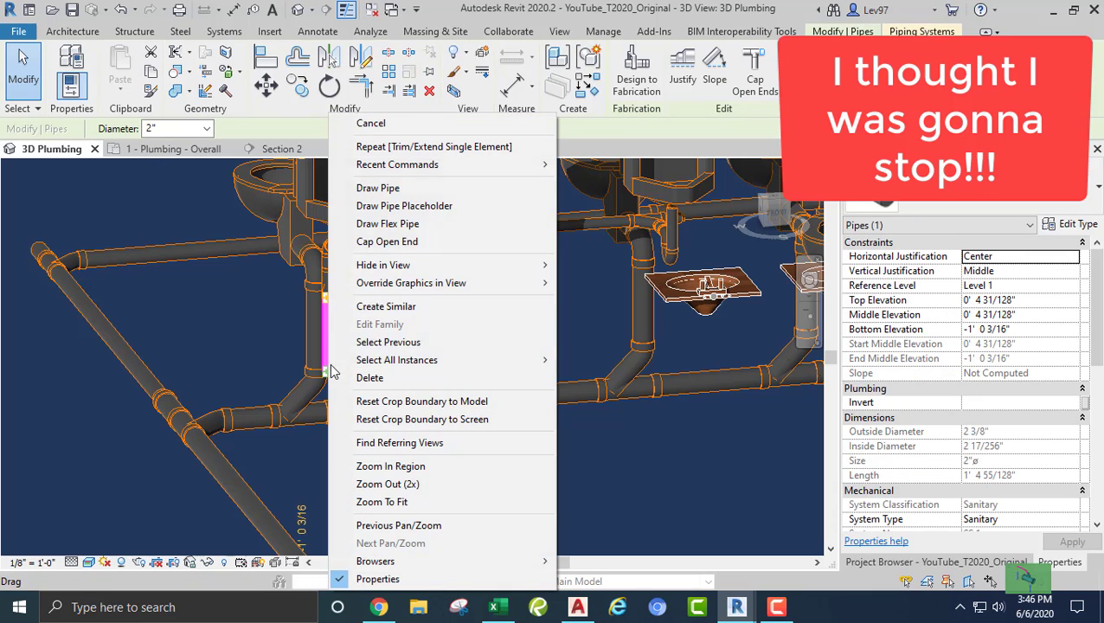
{"action": "left_click", "coordinate": [370, 189]}
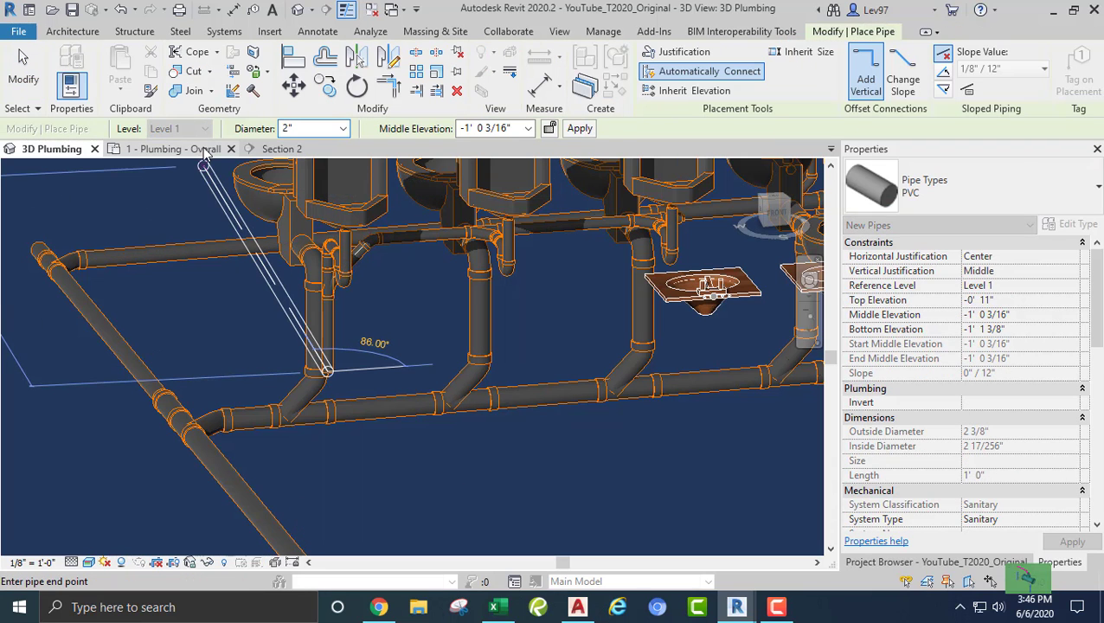
{"action": "left_click", "coordinate": [192, 149]}
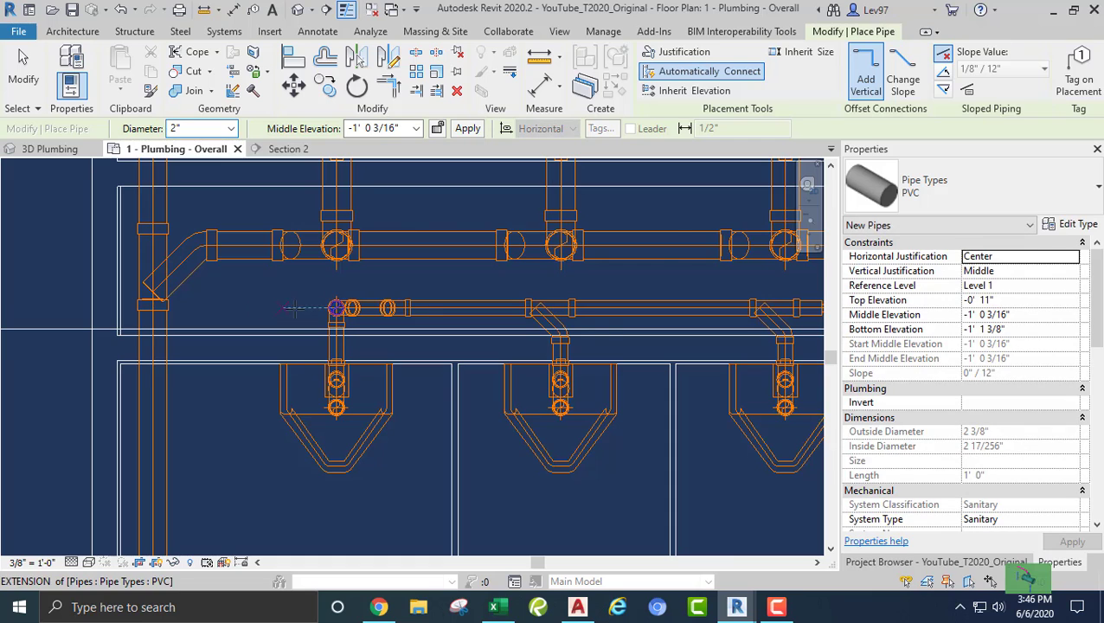
{"action": "scroll", "coordinate": [323, 337], "scroll_direction": "up", "scroll_amount": 2}
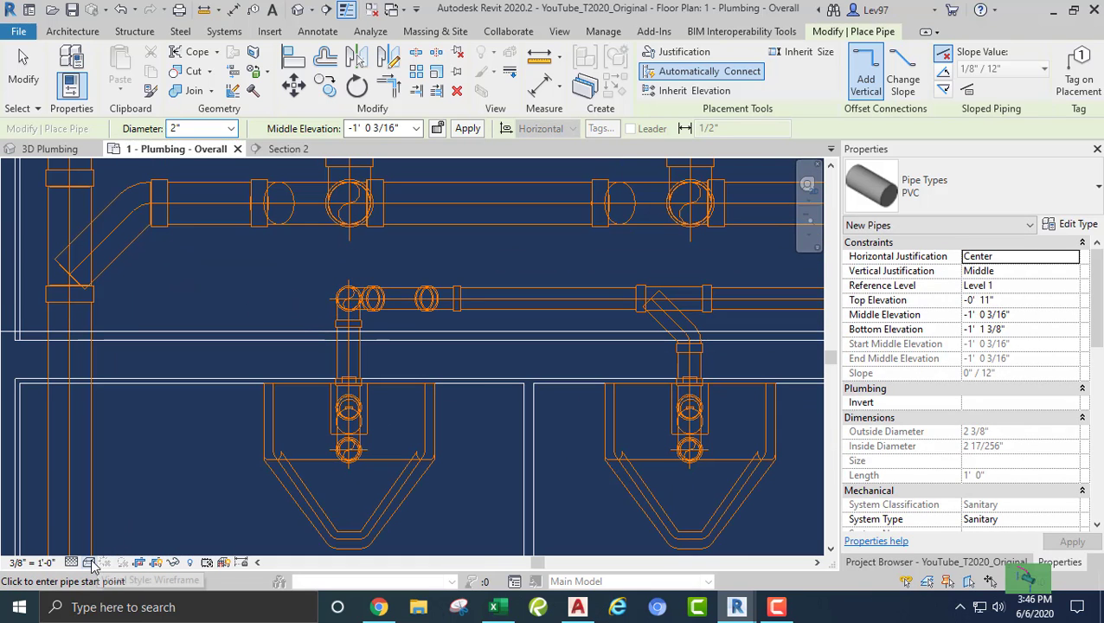
{"action": "scroll", "coordinate": [347, 297], "scroll_direction": "up", "scroll_amount": 4}
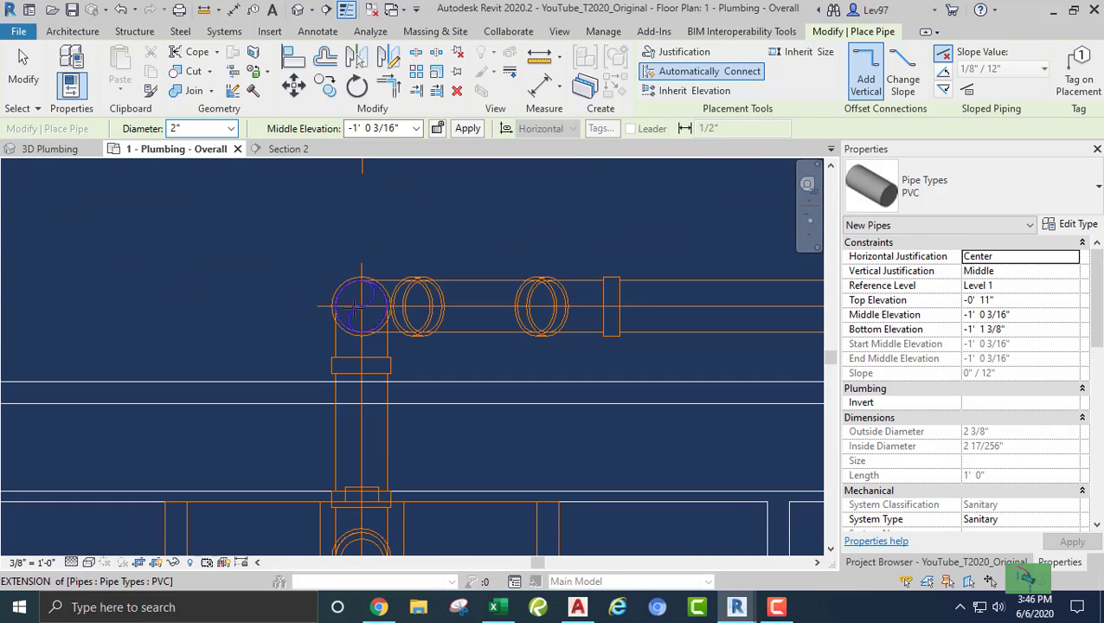
{"action": "left_click", "coordinate": [361, 314]}
Run the pipe from the drop toward the sanitary main about 2' 4" long at 135 degrees, sloping down at 1/8" / 12"
{"action": "scroll", "coordinate": [361, 314], "scroll_direction": "down", "scroll_amount": 4}
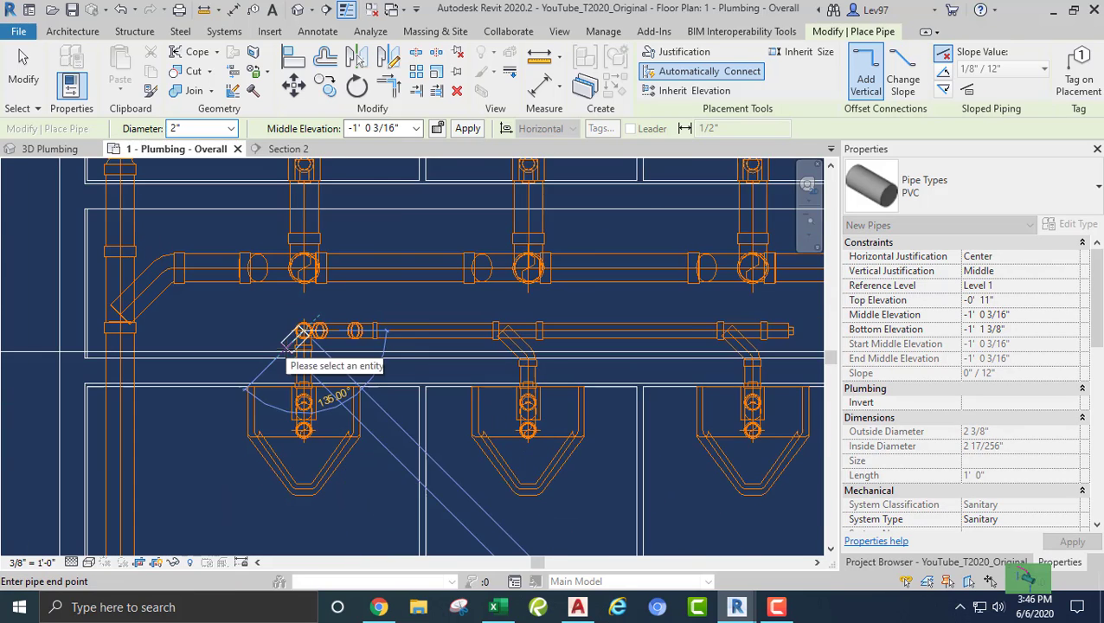
{"action": "scroll", "coordinate": [468, 308], "scroll_direction": "up", "scroll_amount": 2}
{"action": "scroll", "coordinate": [468, 308], "scroll_direction": "down", "scroll_amount": 1}
{"action": "middle_click_drag", "start_coordinate": [350, 359], "coordinate": [506, 354]}
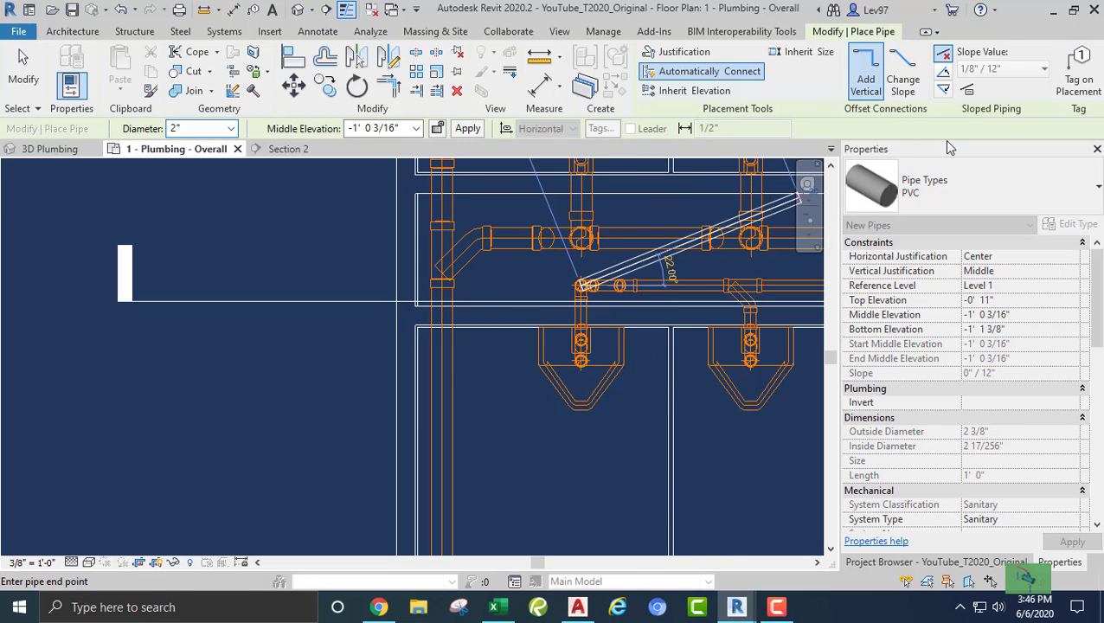
{"action": "left_click", "coordinate": [943, 89]}
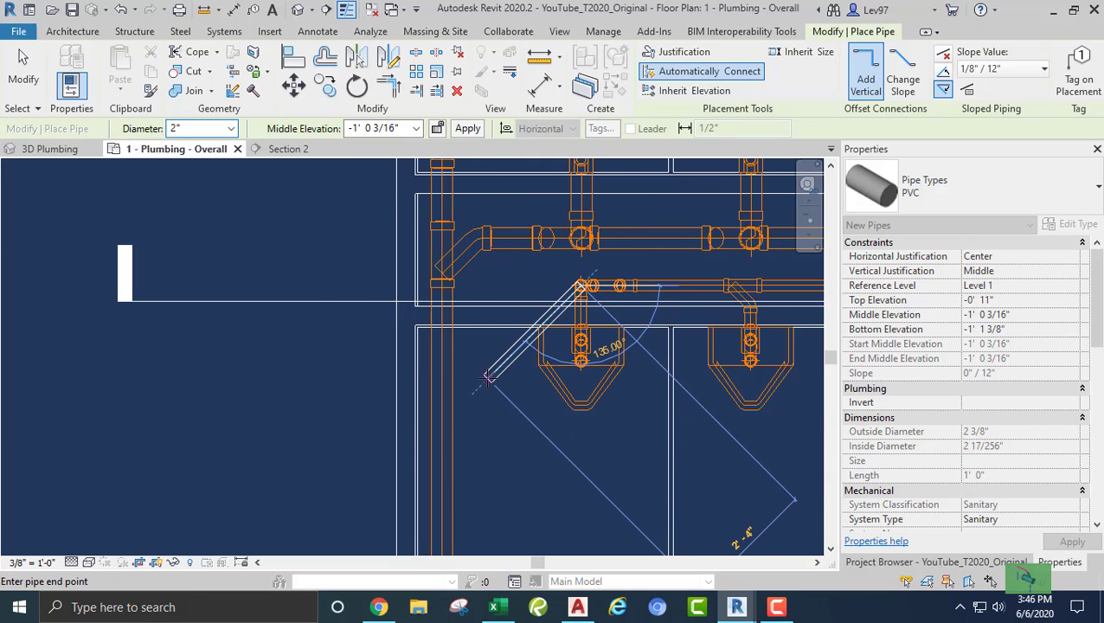
{"action": "left_click", "coordinate": [488, 377]}
{"action": "key", "text": "Escape"}
{"action": "key", "text": "Escape"}
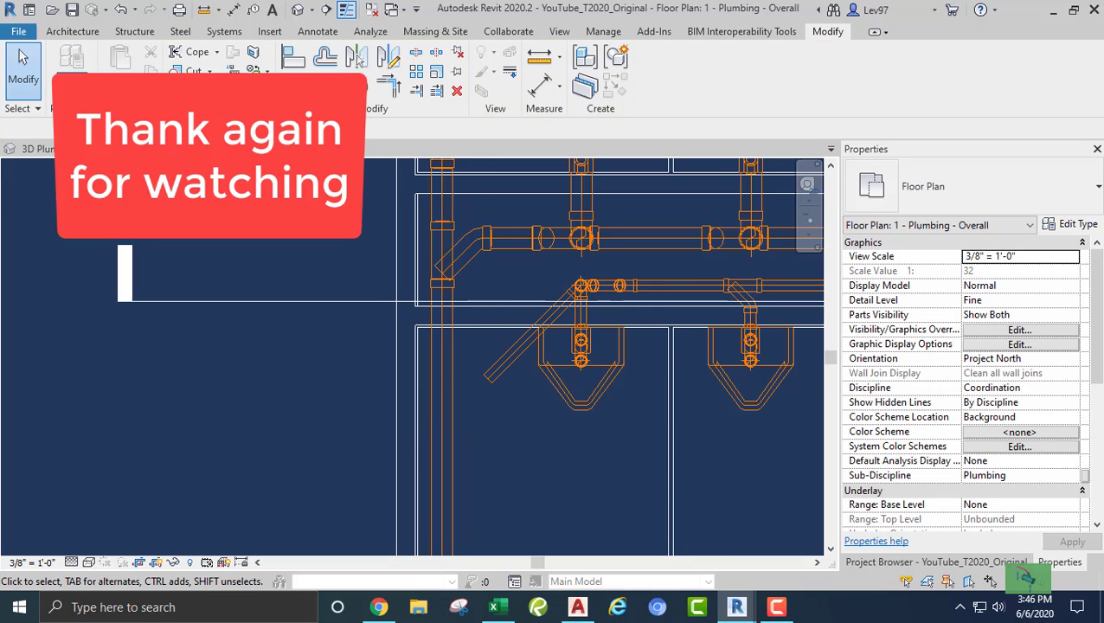
{"action": "scroll", "coordinate": [567, 426], "scroll_direction": "down", "scroll_amount": 4}
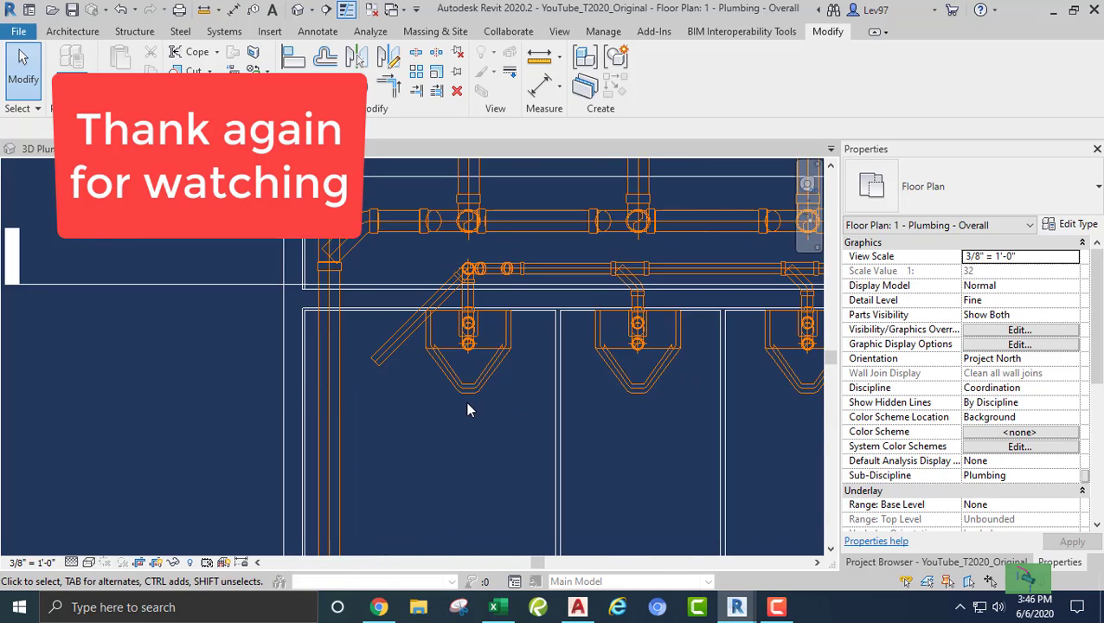